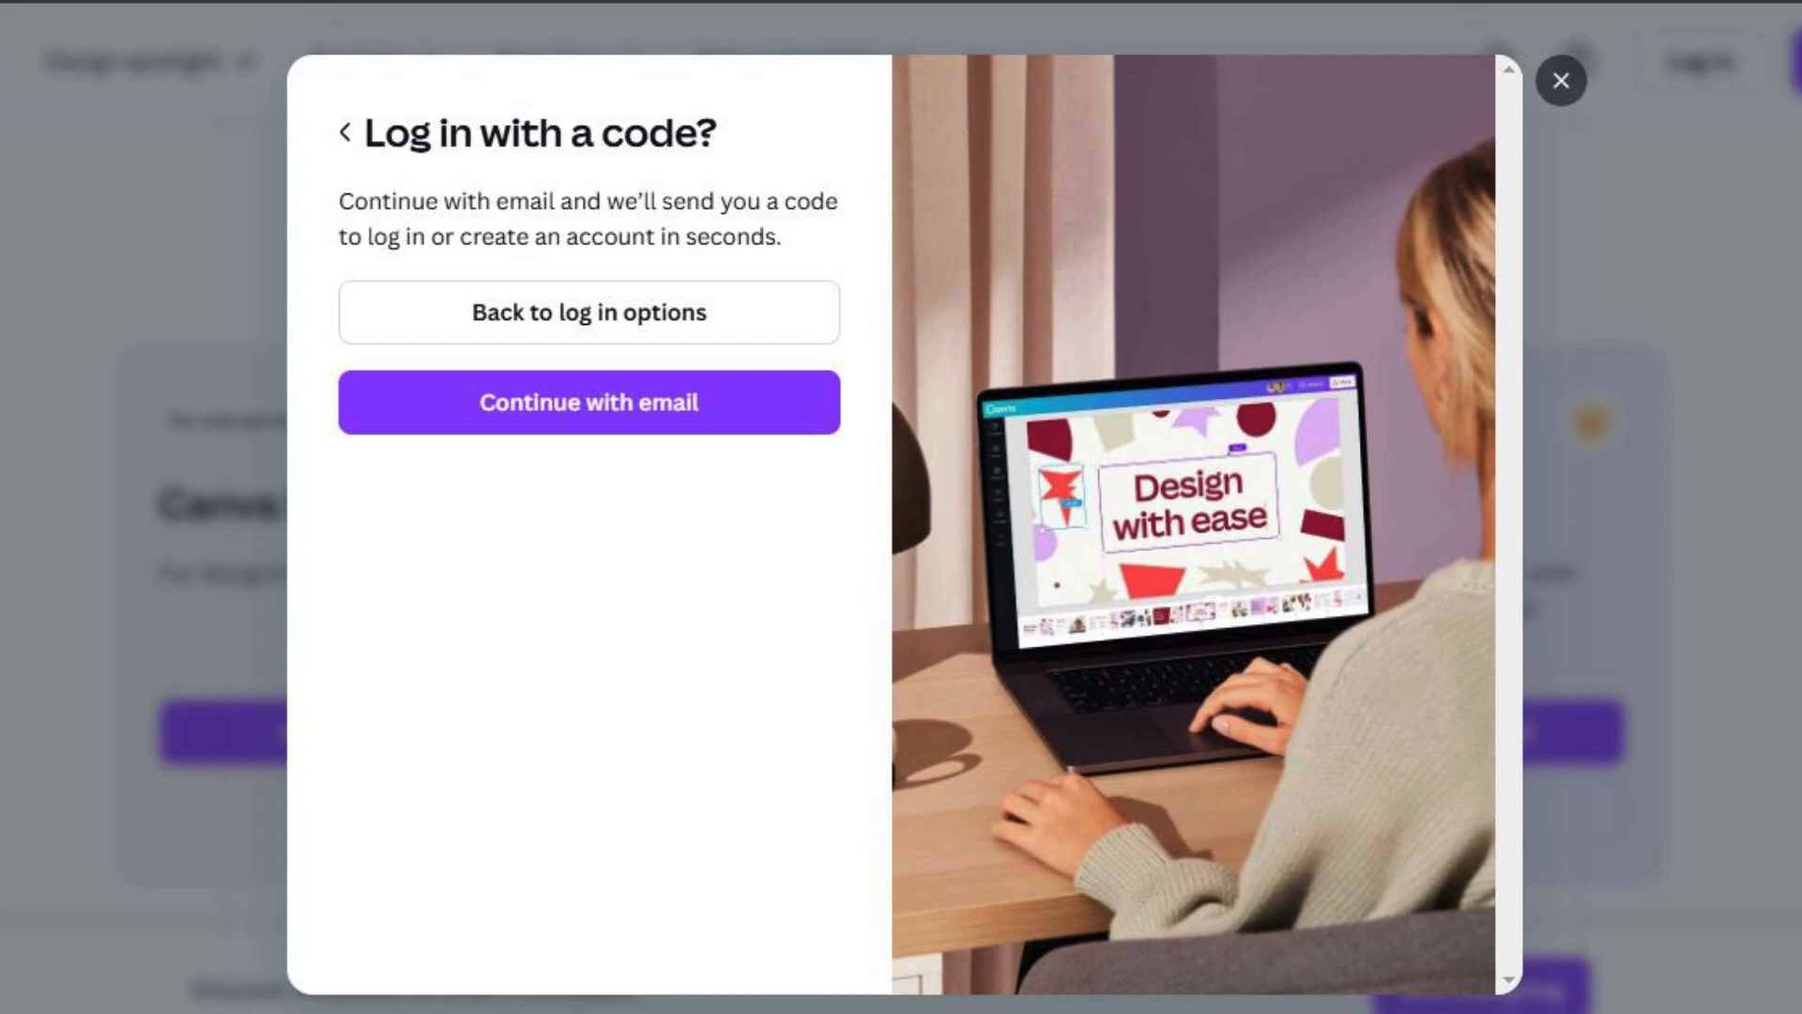
Create a new custom-size design measuring 1920 × 1080 px.
left_click(948, 371)
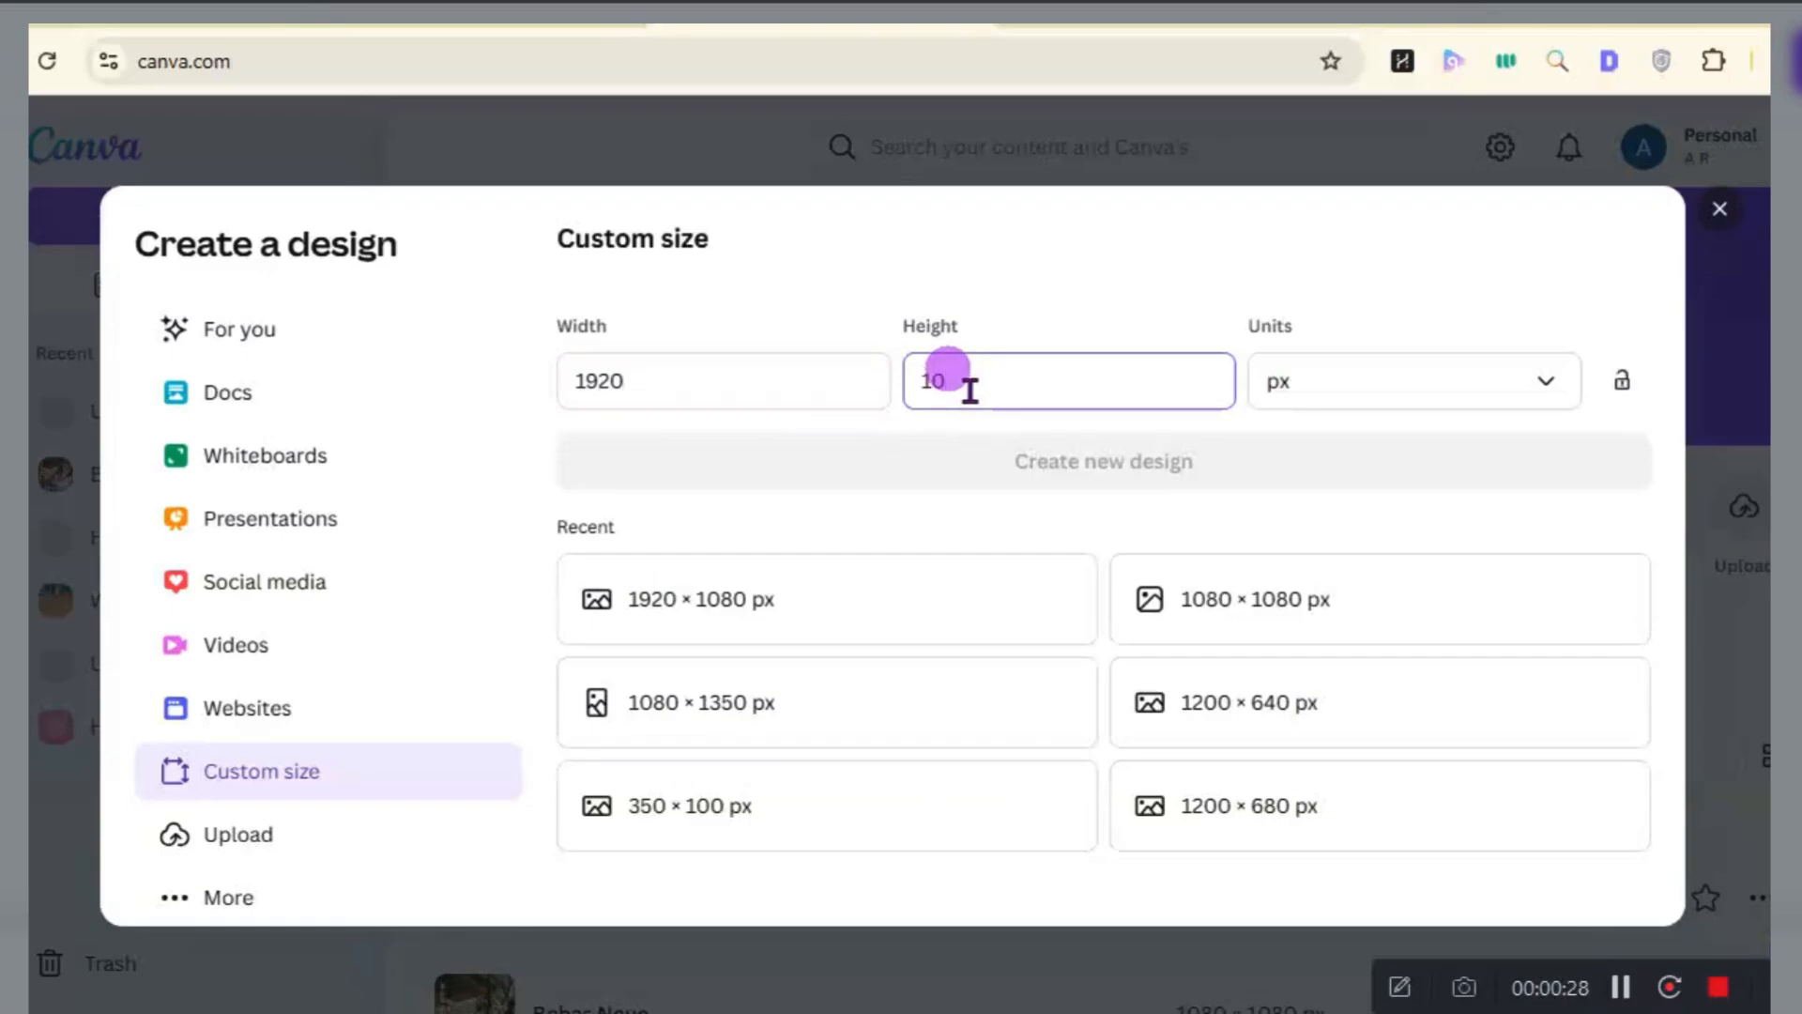
type("108")
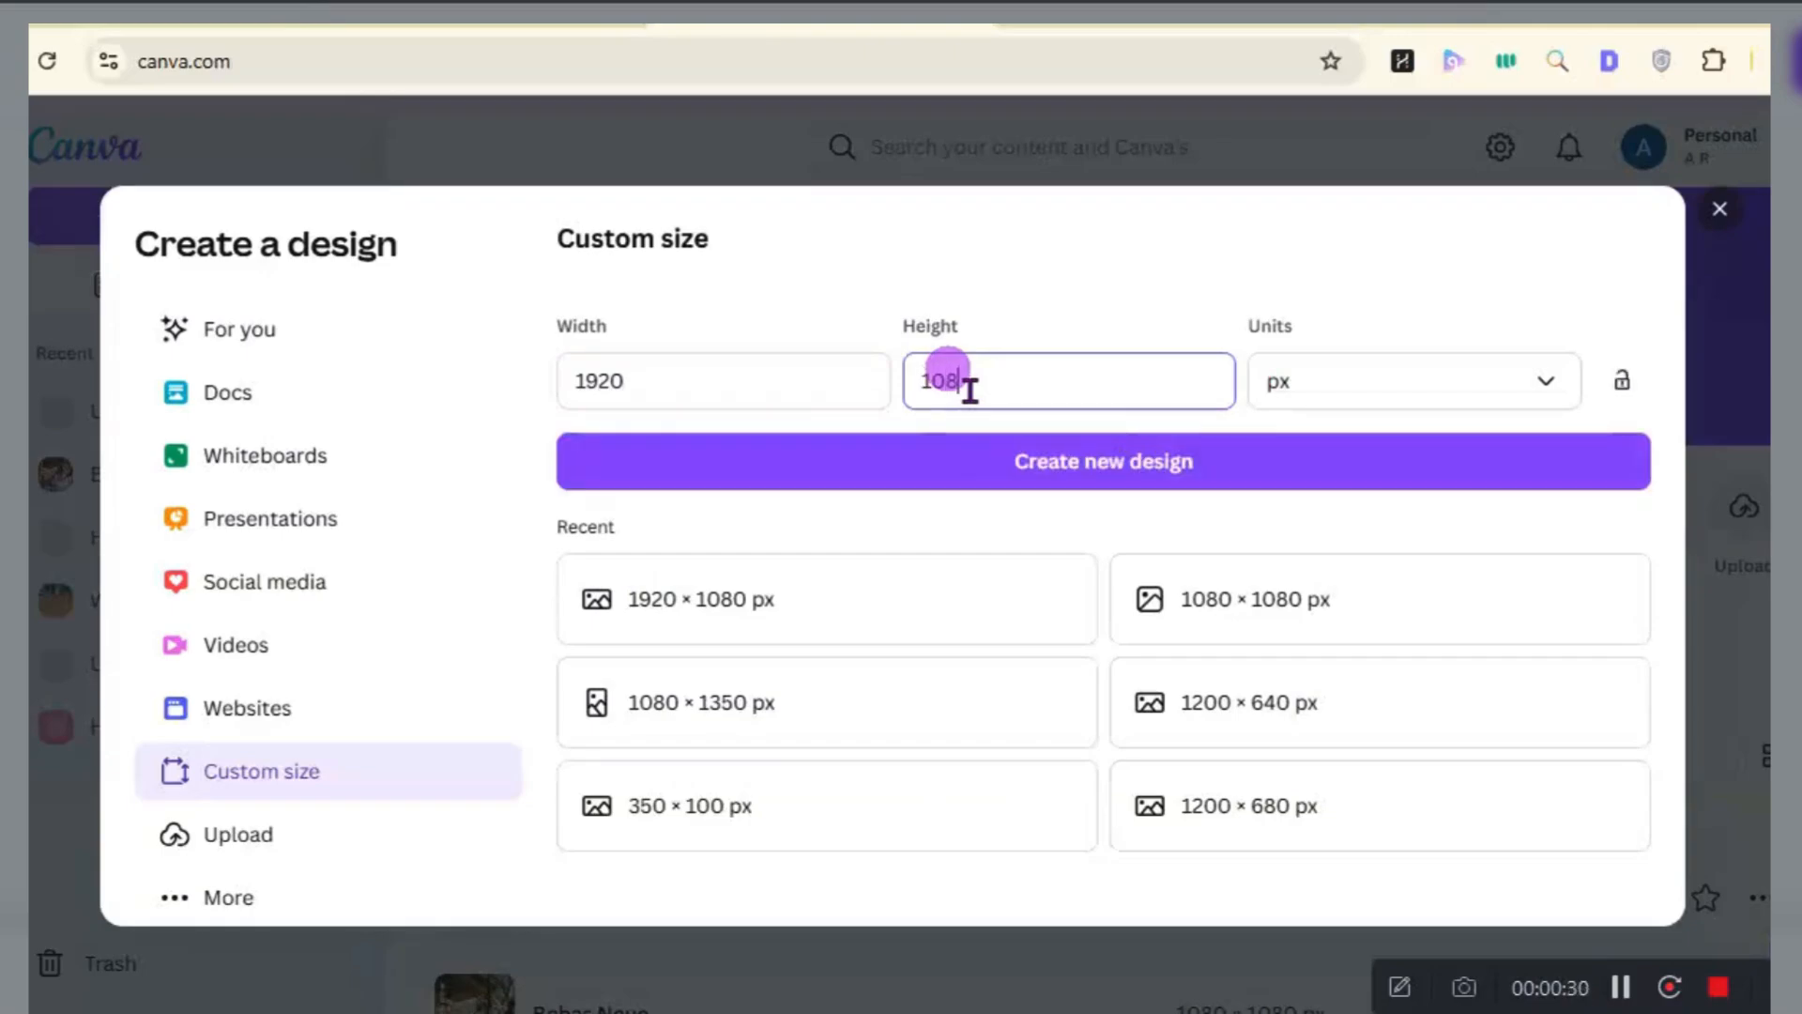
type("0")
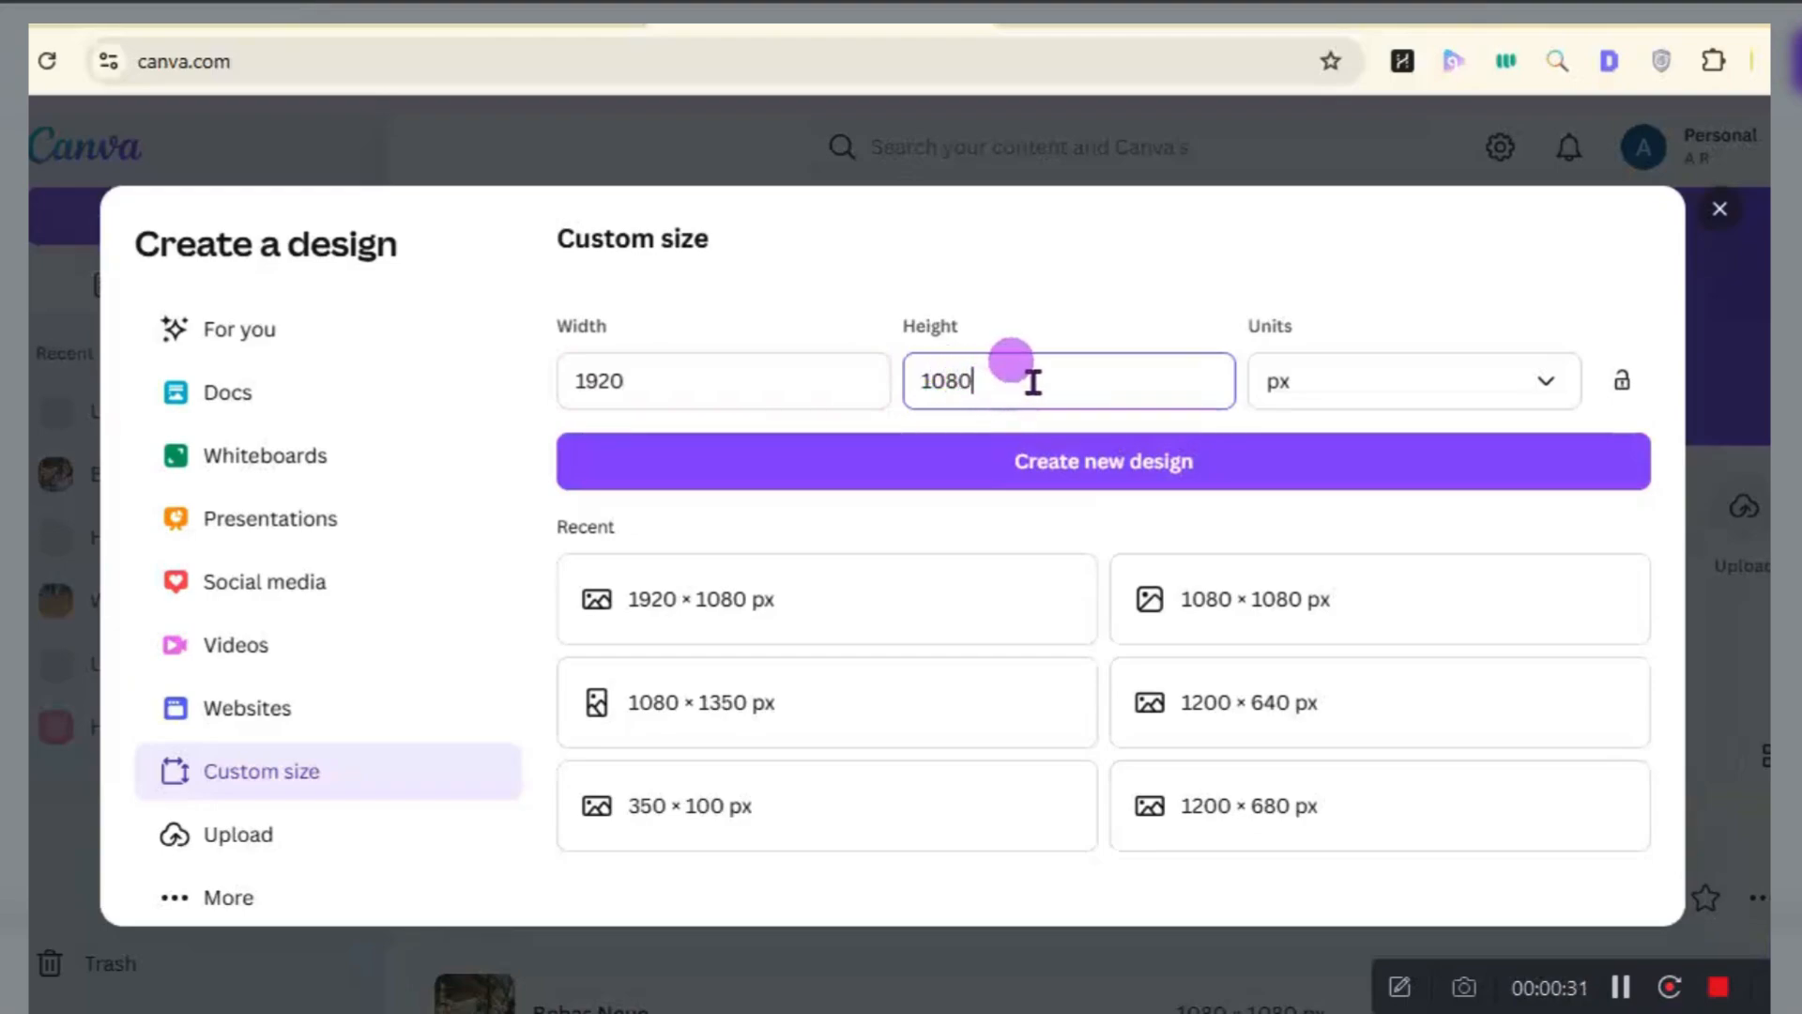
left_click(1077, 474)
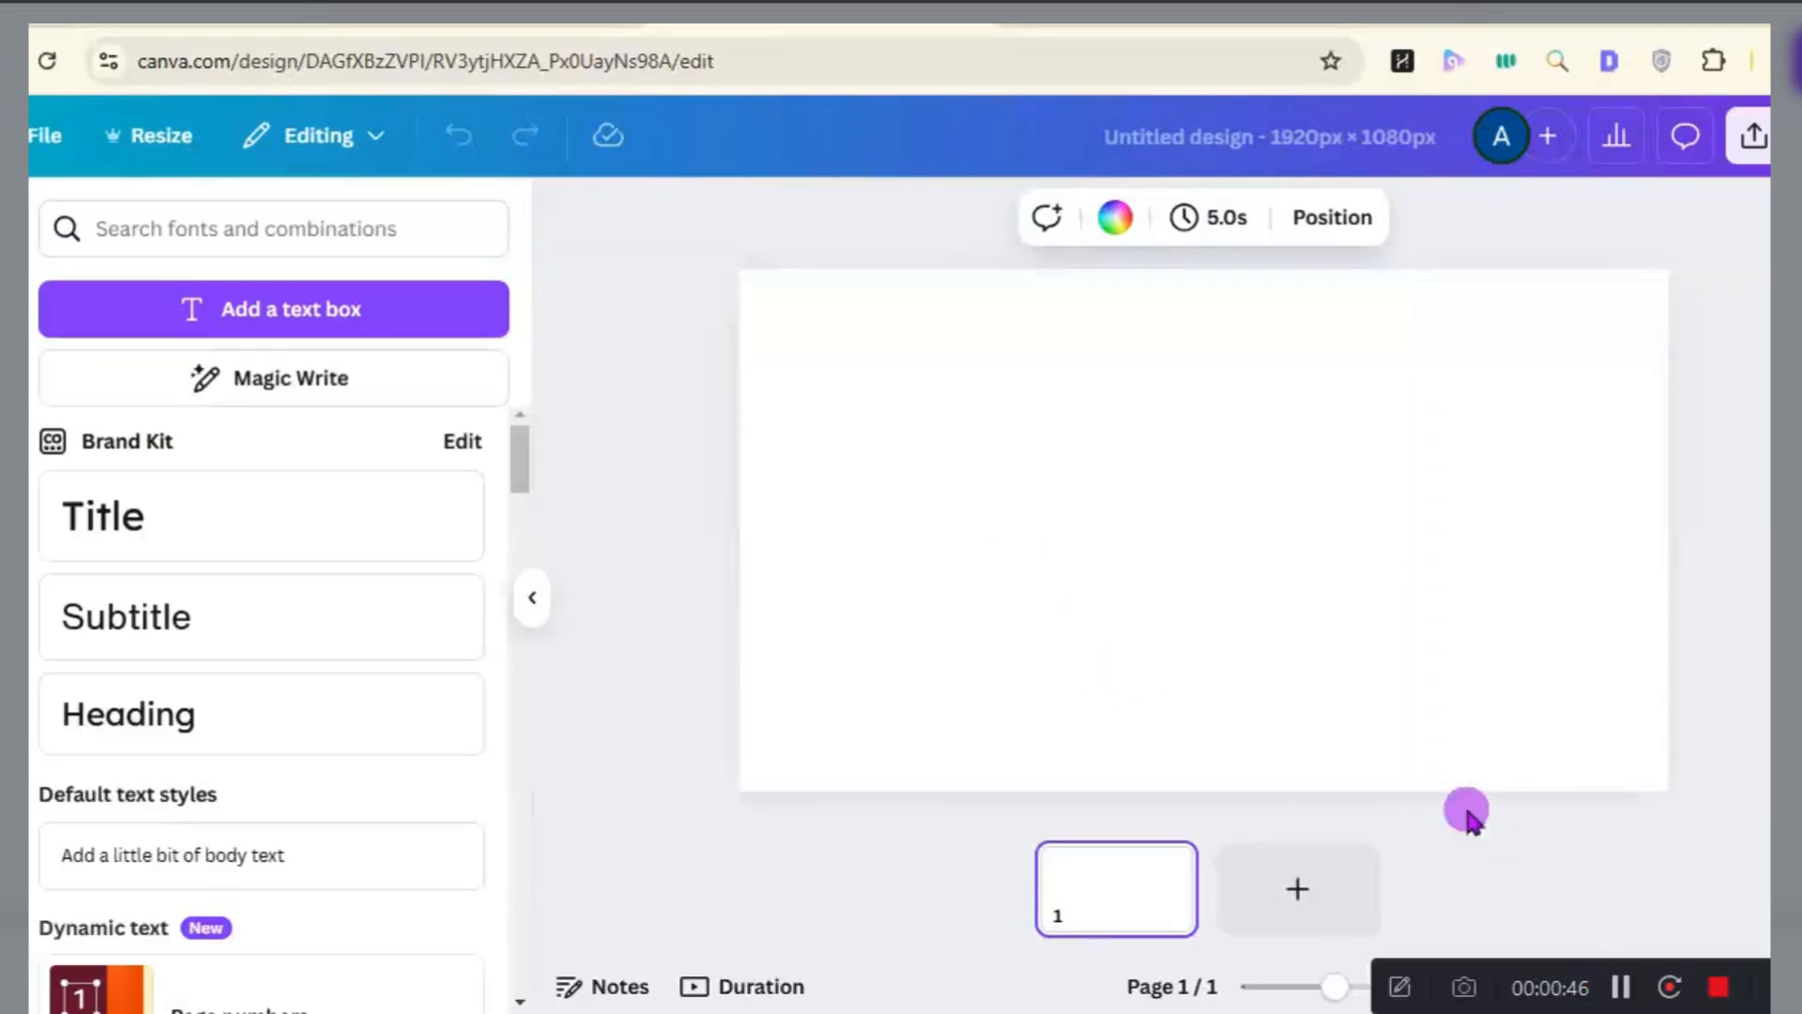
Add a heading text box to the blank page and replace its text with FOUNTAIN.
left_click(189, 714)
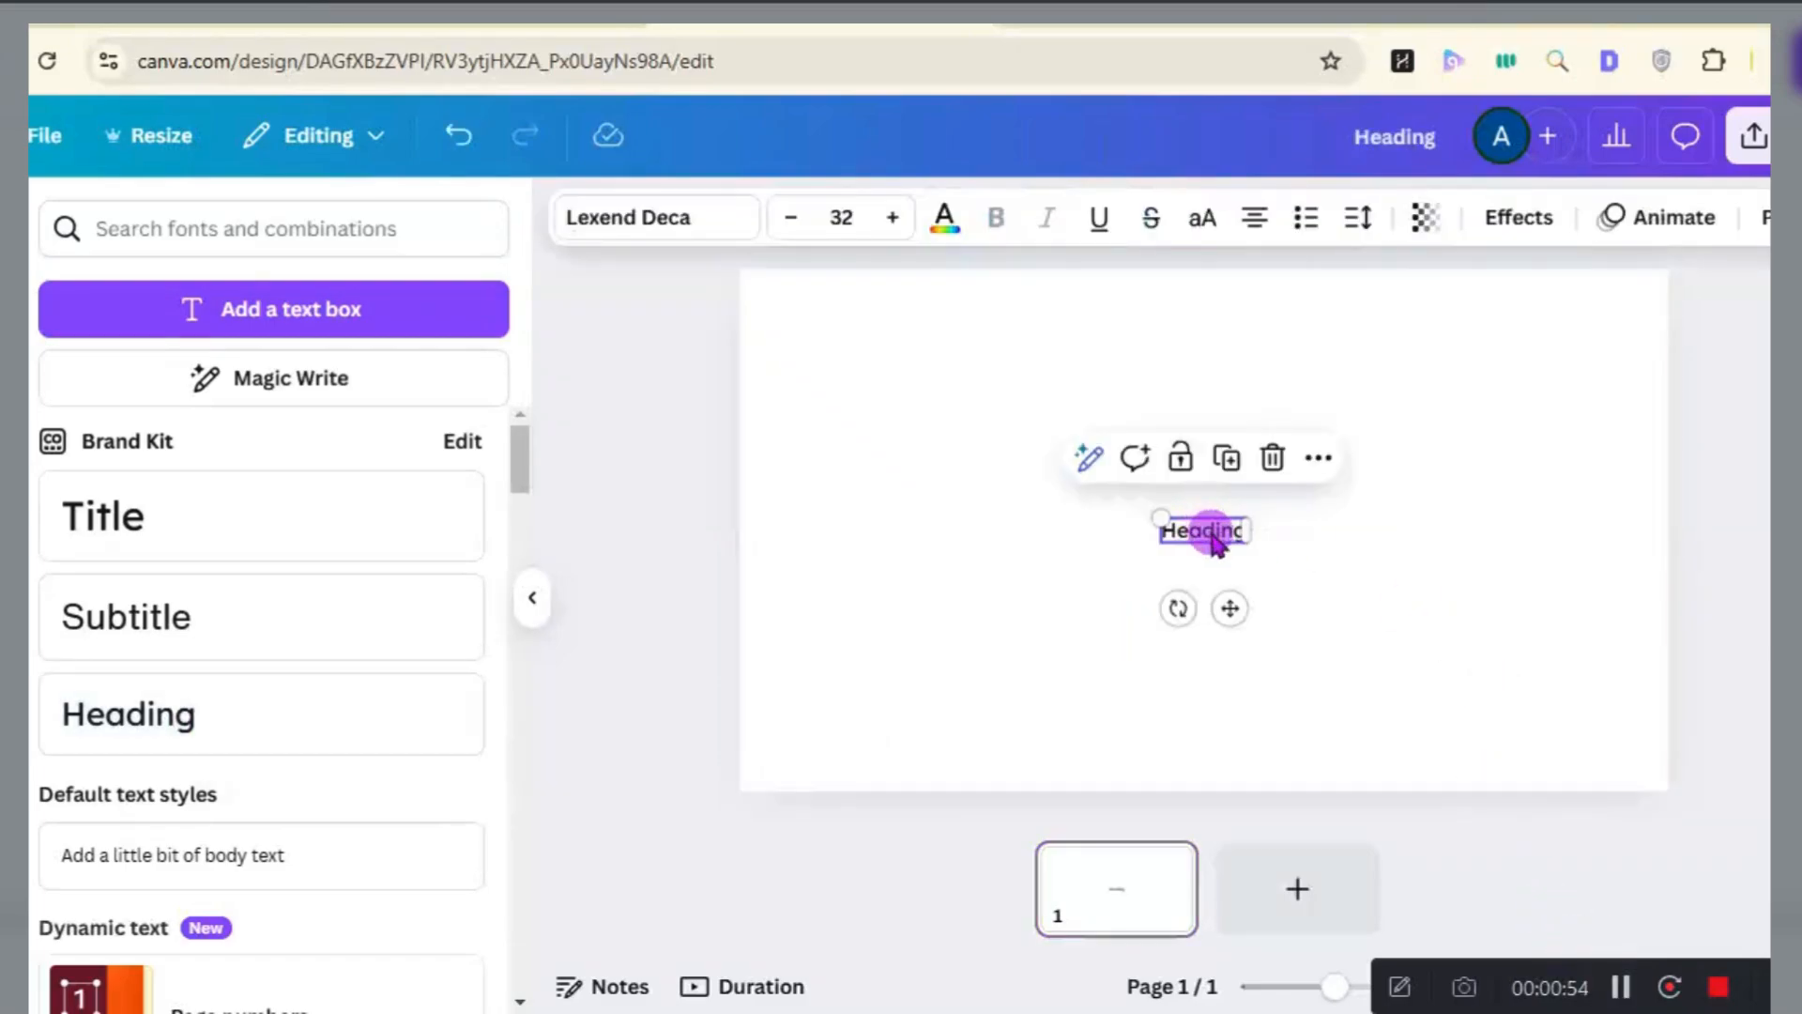
double_click(1211, 533)
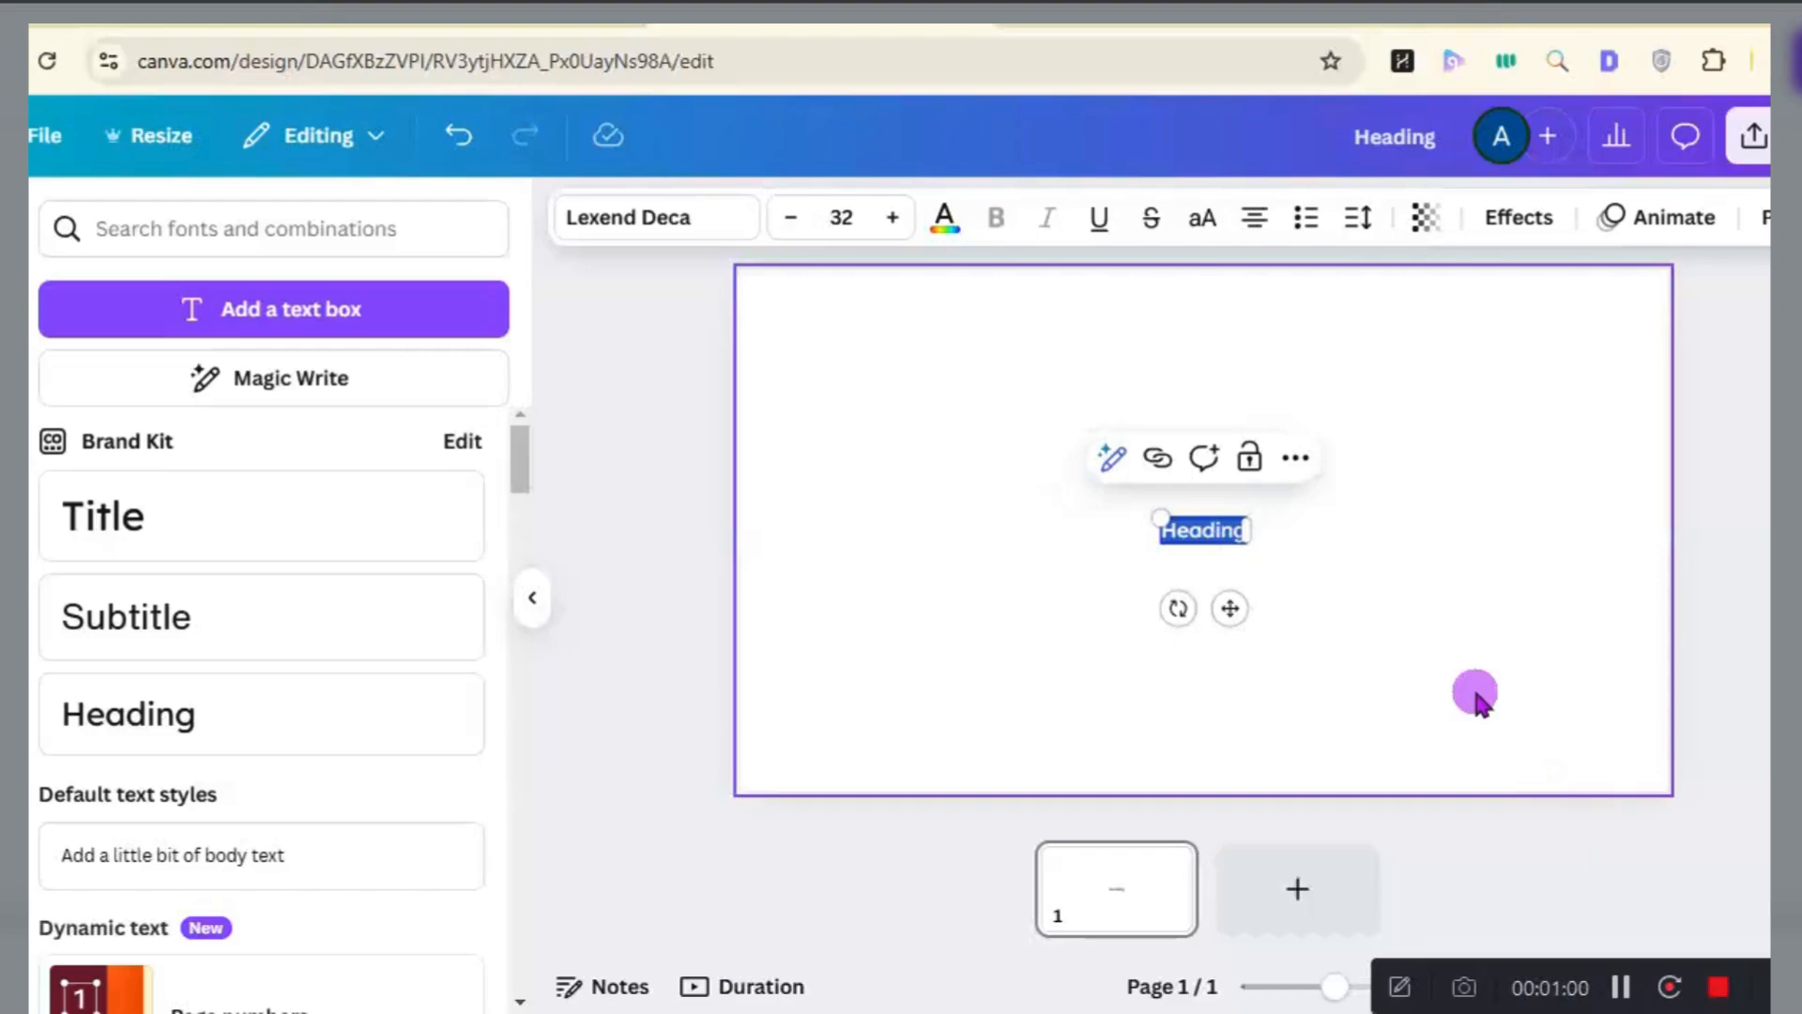
type("FOUNT")
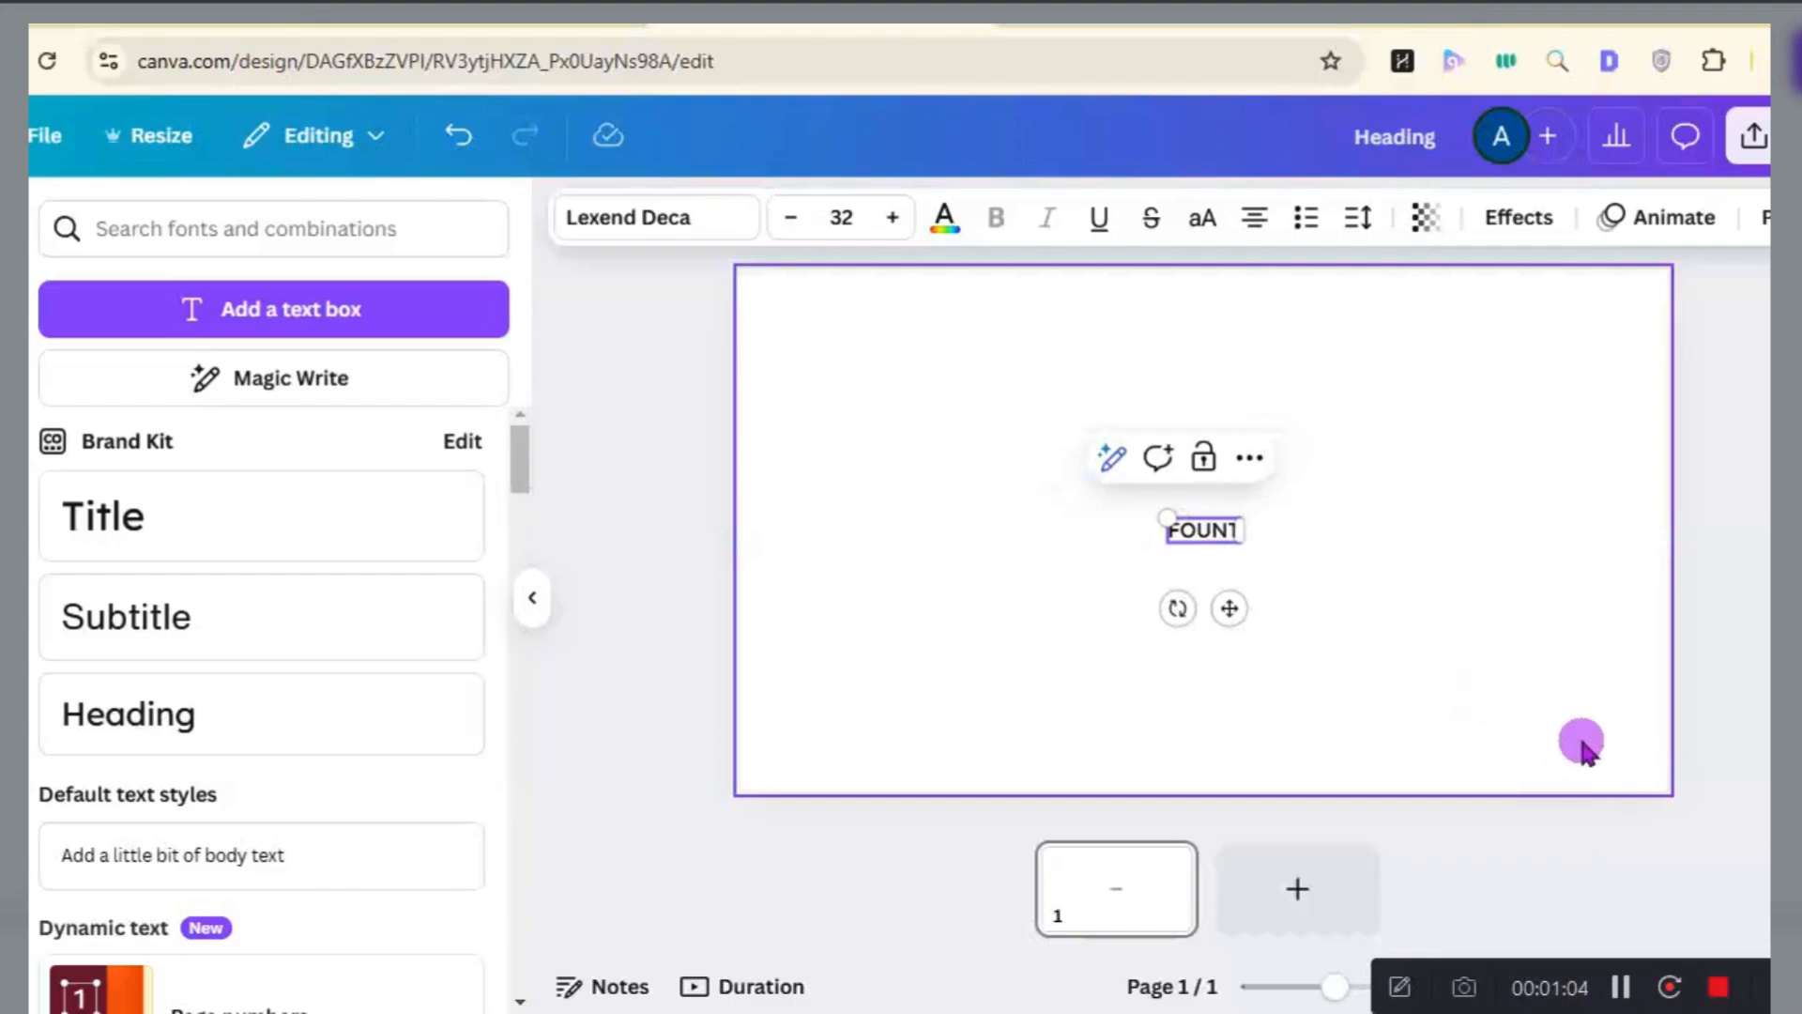
type("AIN")
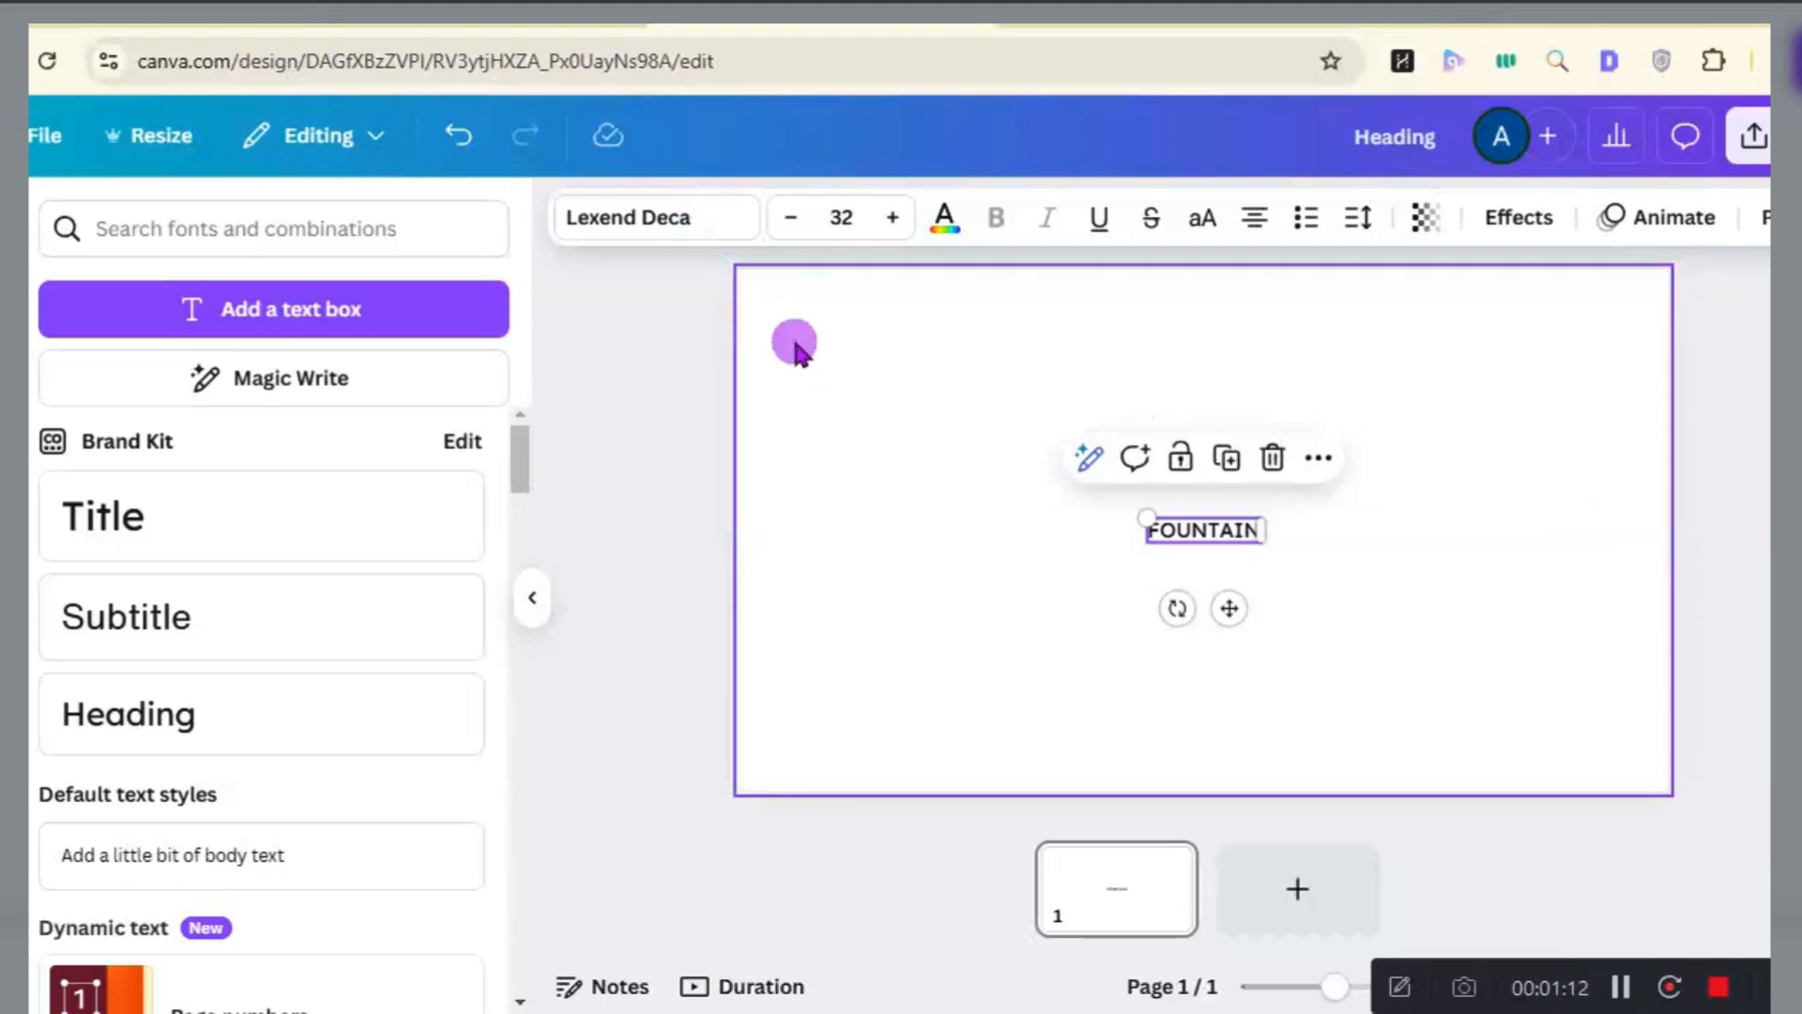
Change the FOUNTAIN heading's font to League Spartan and set its font size to 80.
left_click(1619, 988)
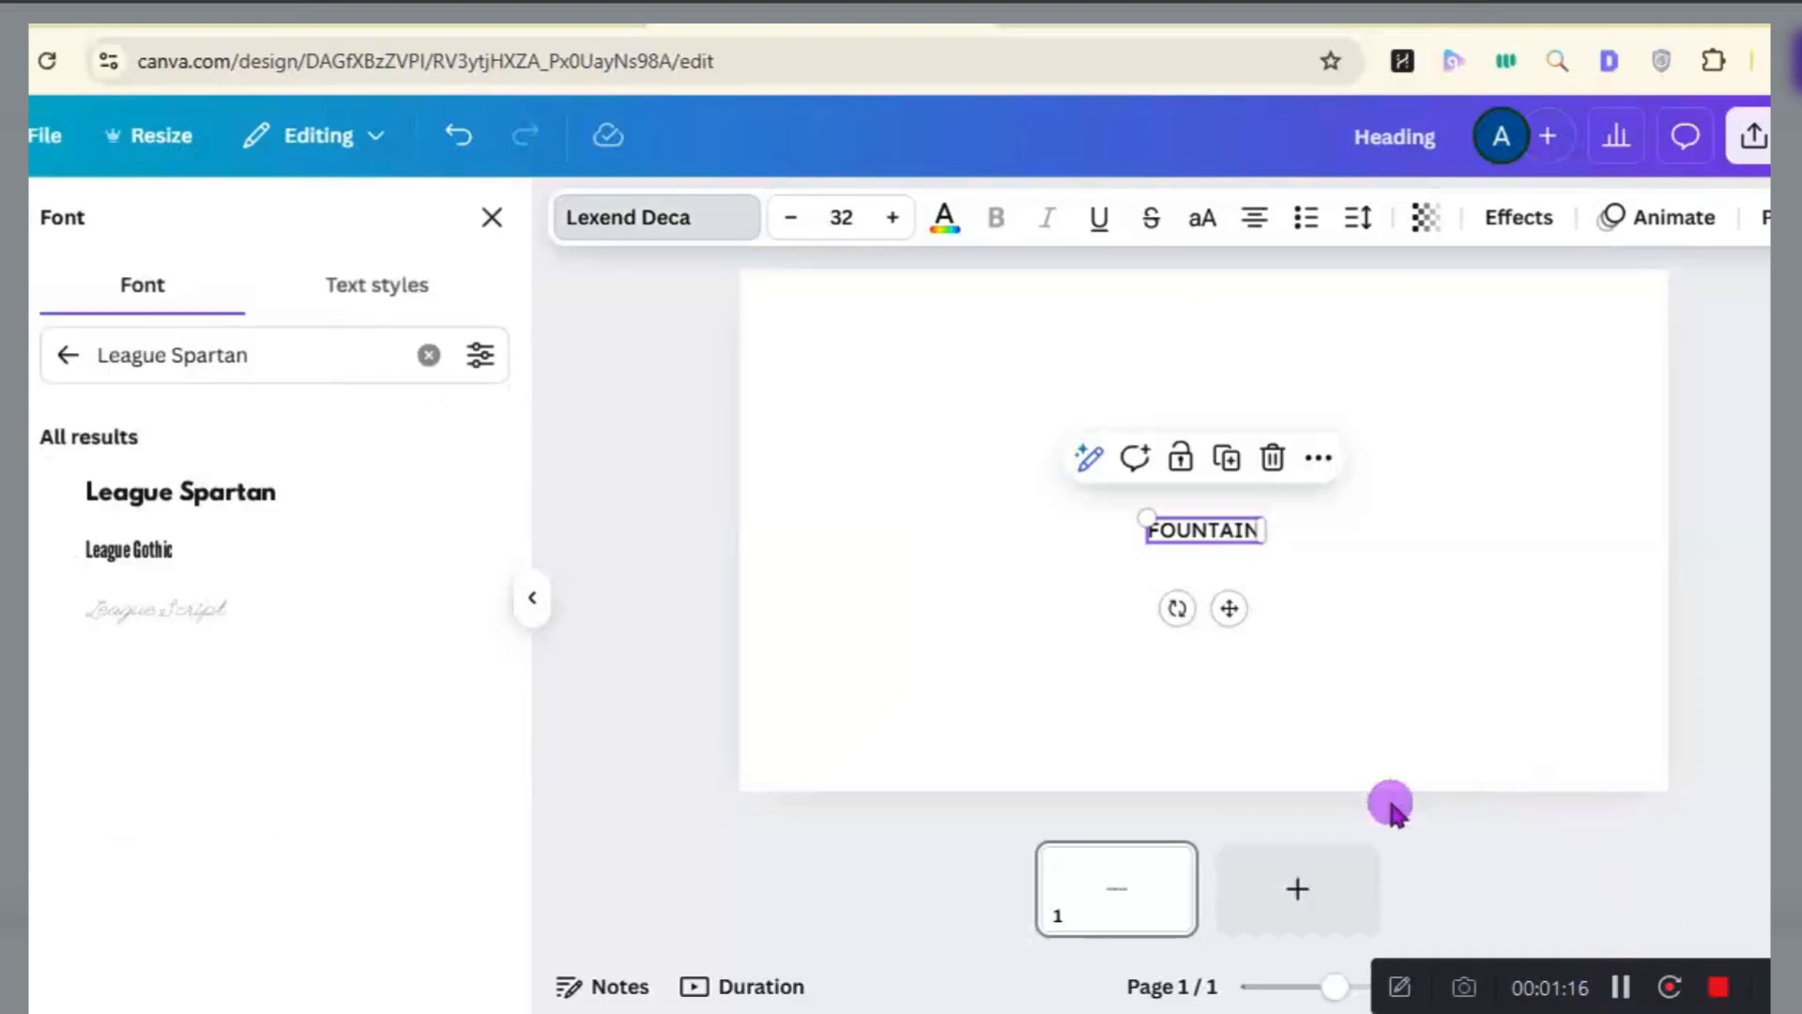
left_click(266, 502)
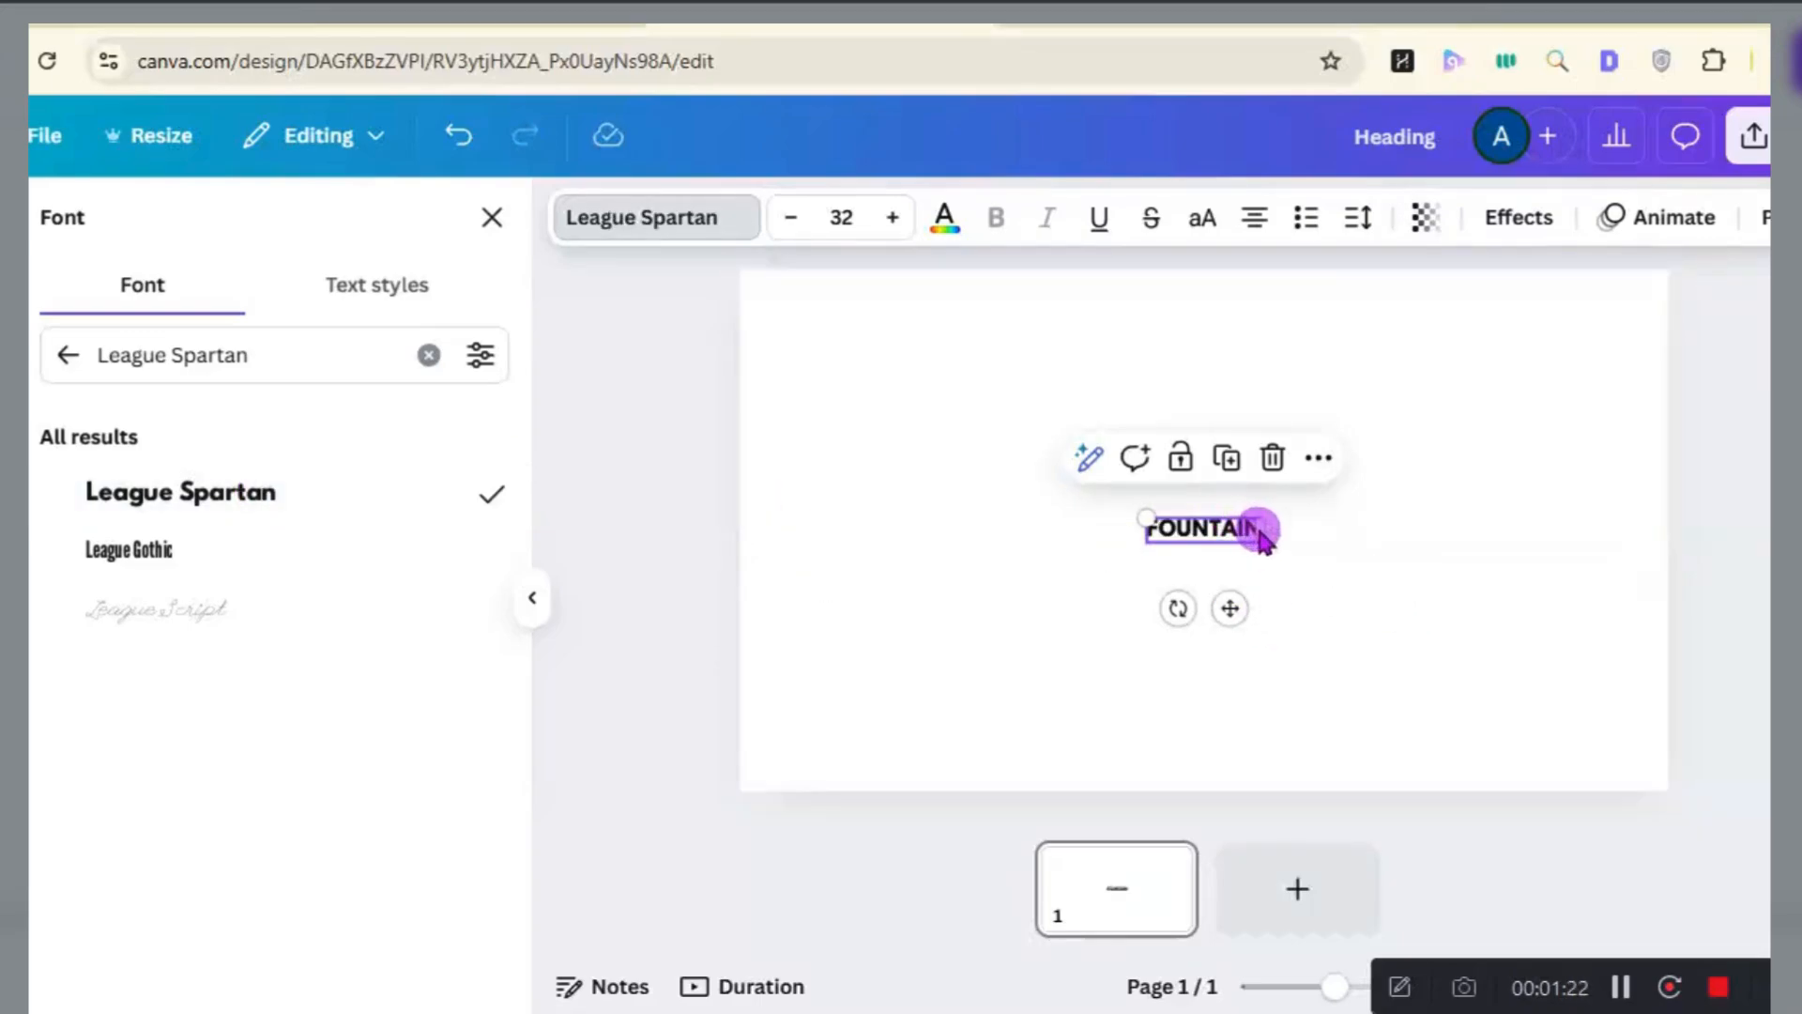
mouse_move(1261, 529)
left_mouse_down()
mouse_move(1378, 547)
mouse_move(1255, 544)
mouse_move(1274, 552)
left_mouse_up()
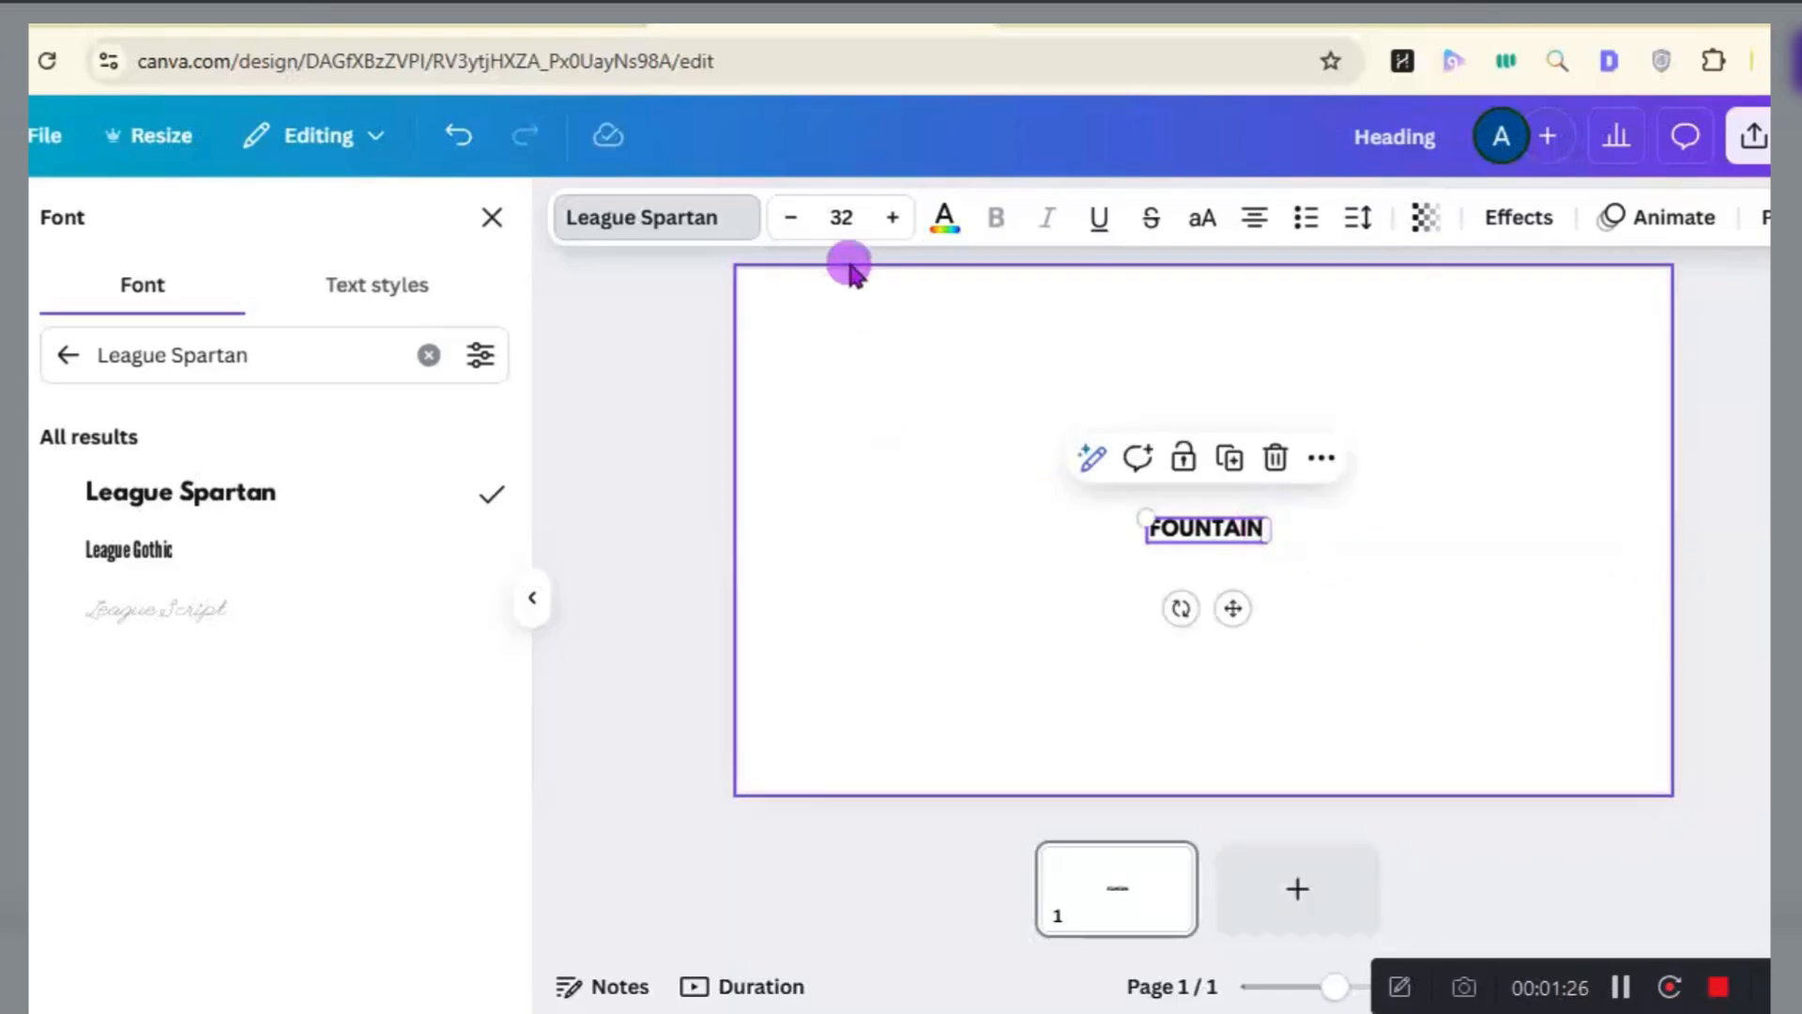
left_click(845, 218)
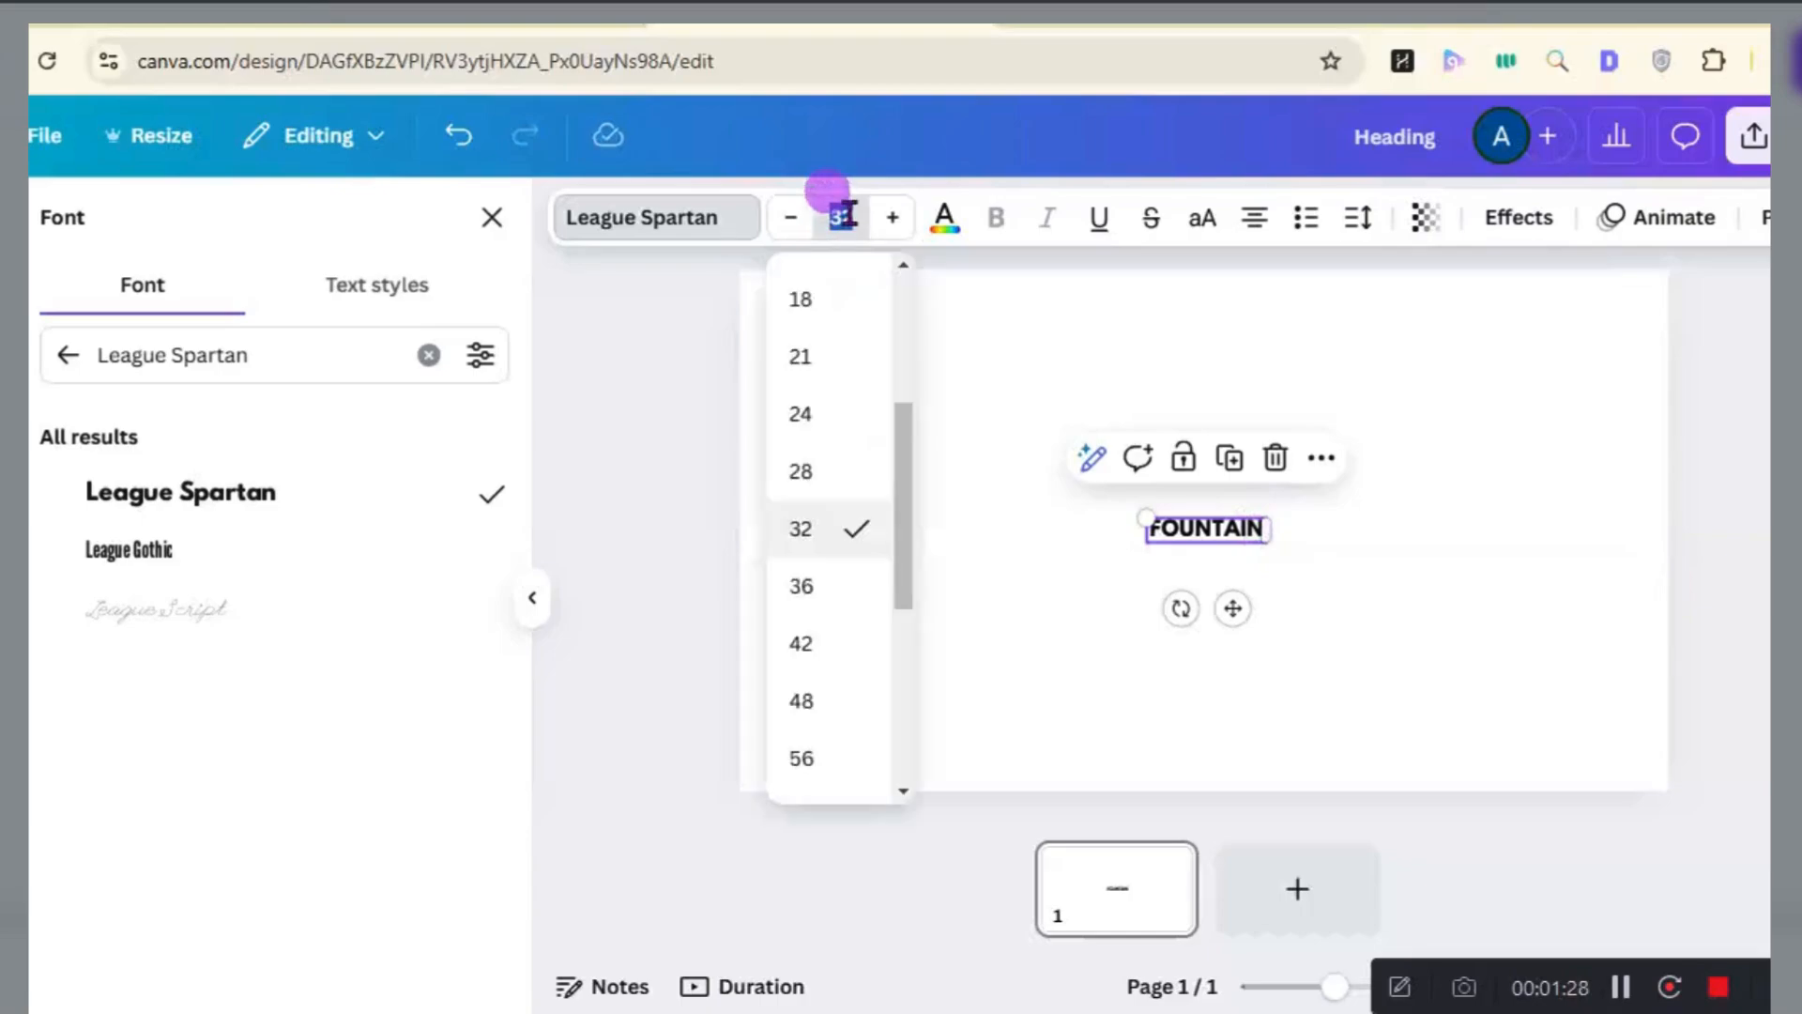
left_click_drag(908, 421, 858, 611)
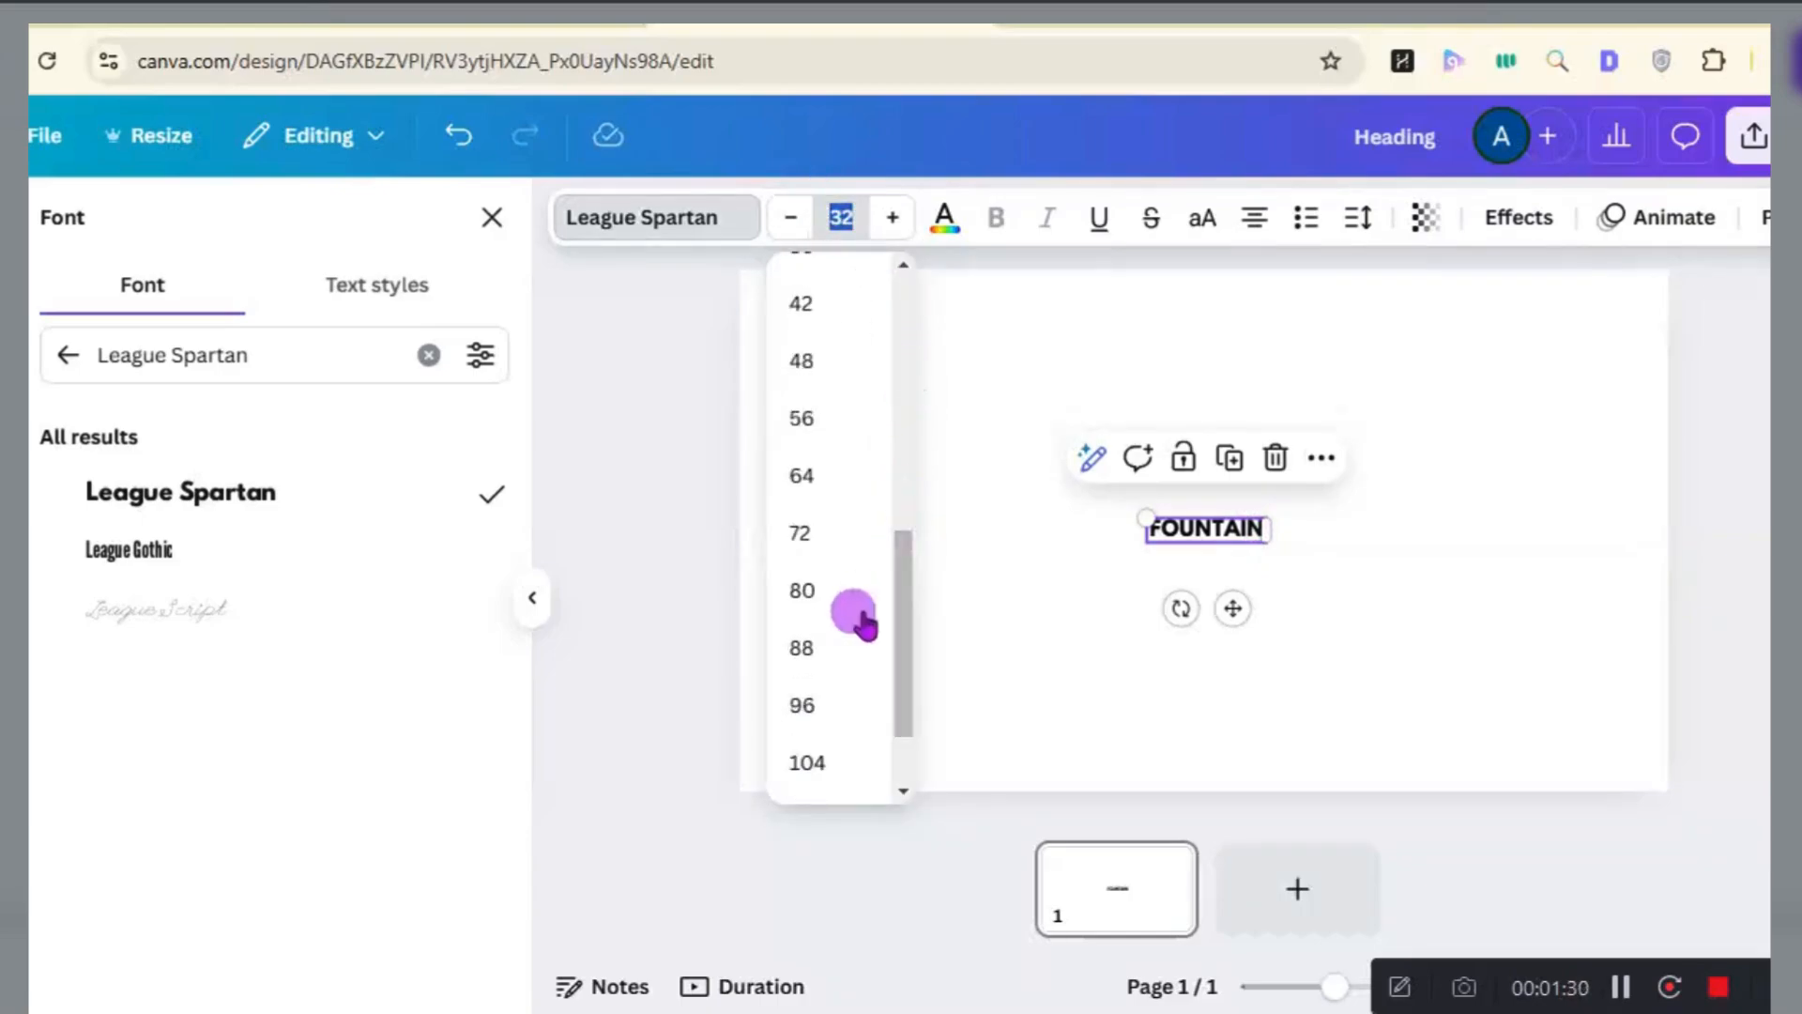
left_click(796, 593)
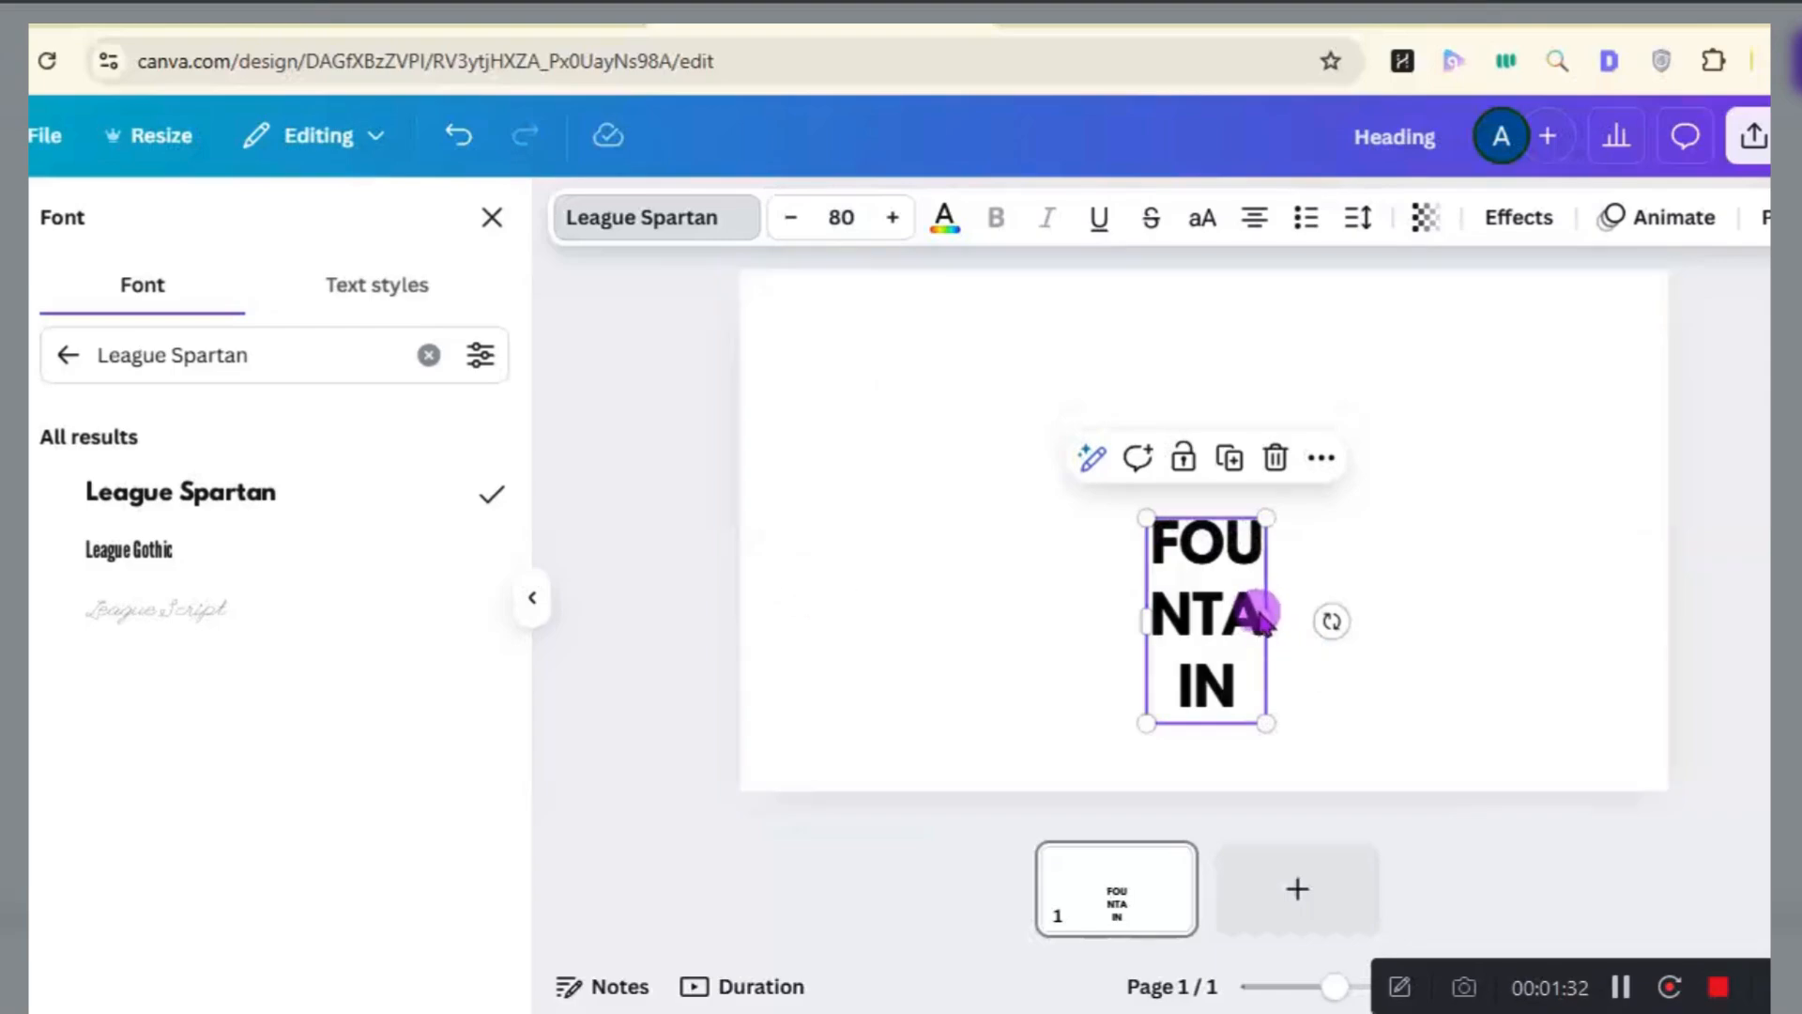
Widen the FOUNTAIN text box to fit one line and scale it up to about font size 175 across the page's middle.
left_click_drag(1269, 622, 1481, 584)
left_click_drag(1338, 646, 1160, 627)
left_click_drag(1299, 500, 1517, 310)
left_click_drag(962, 550, 875, 678)
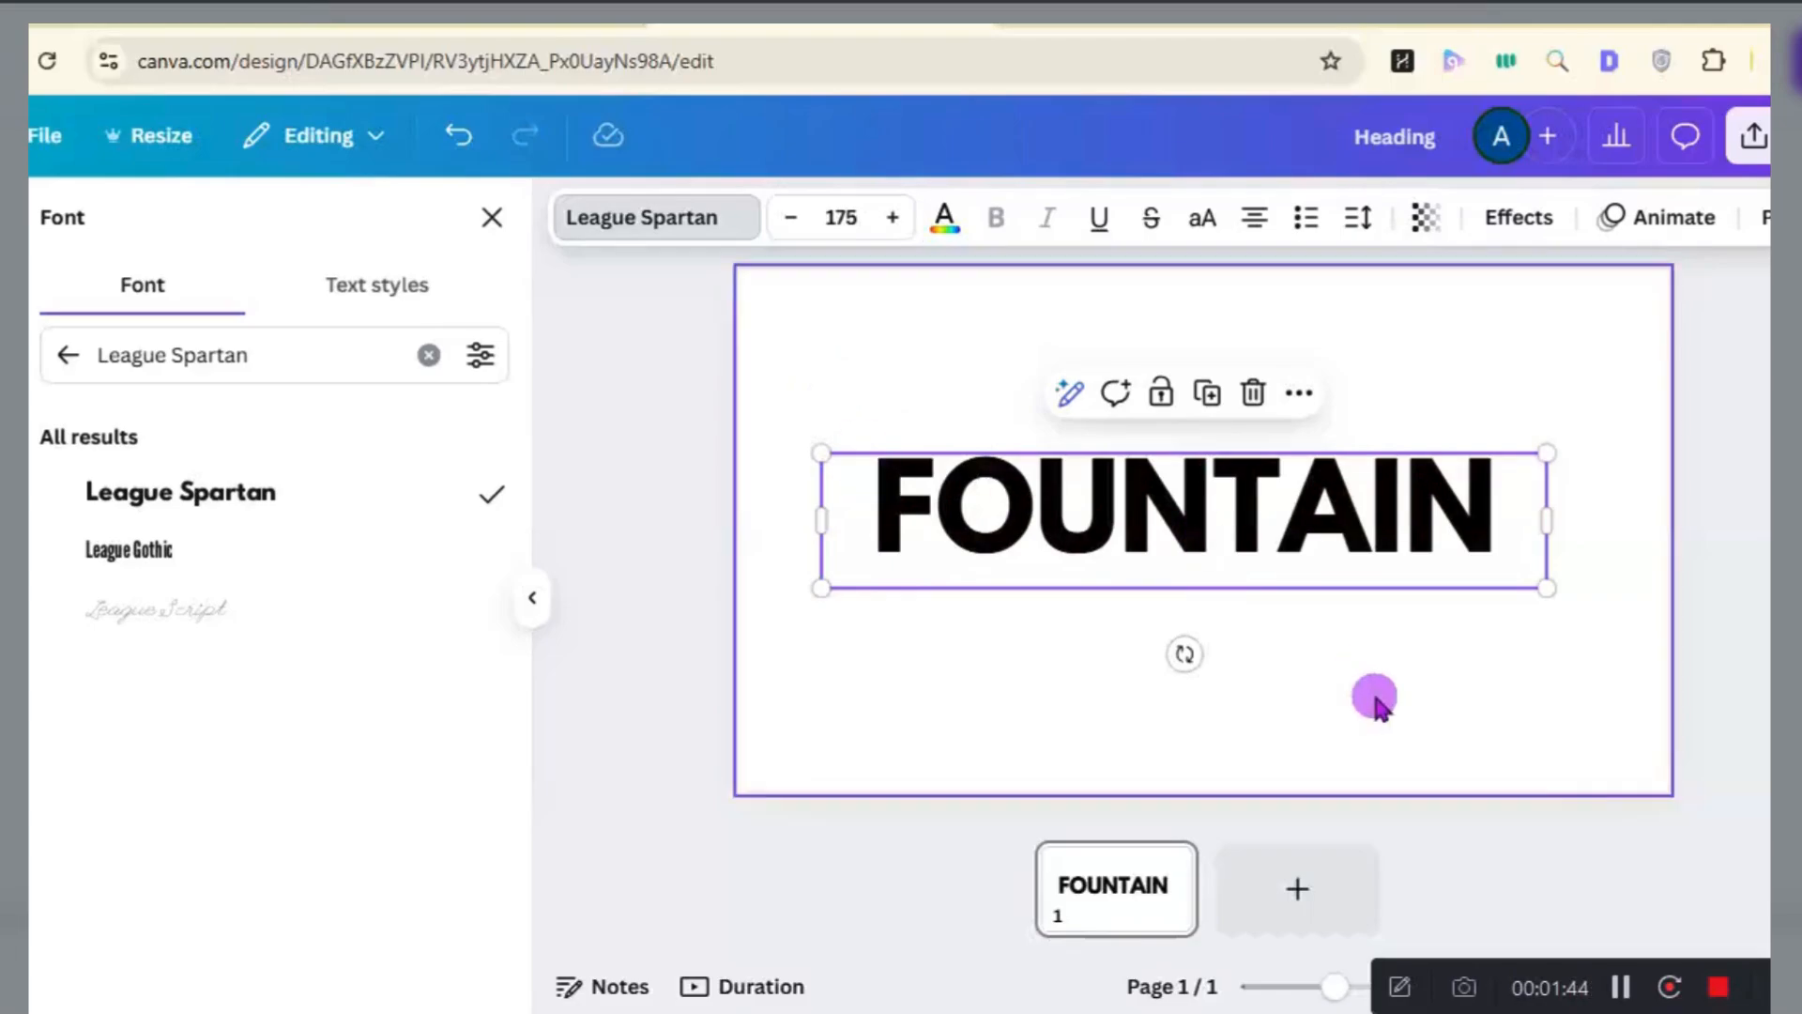
Open the TypeCraft app for the empty second page and replace its sample text with FOUNTAIN.
left_click(1622, 986)
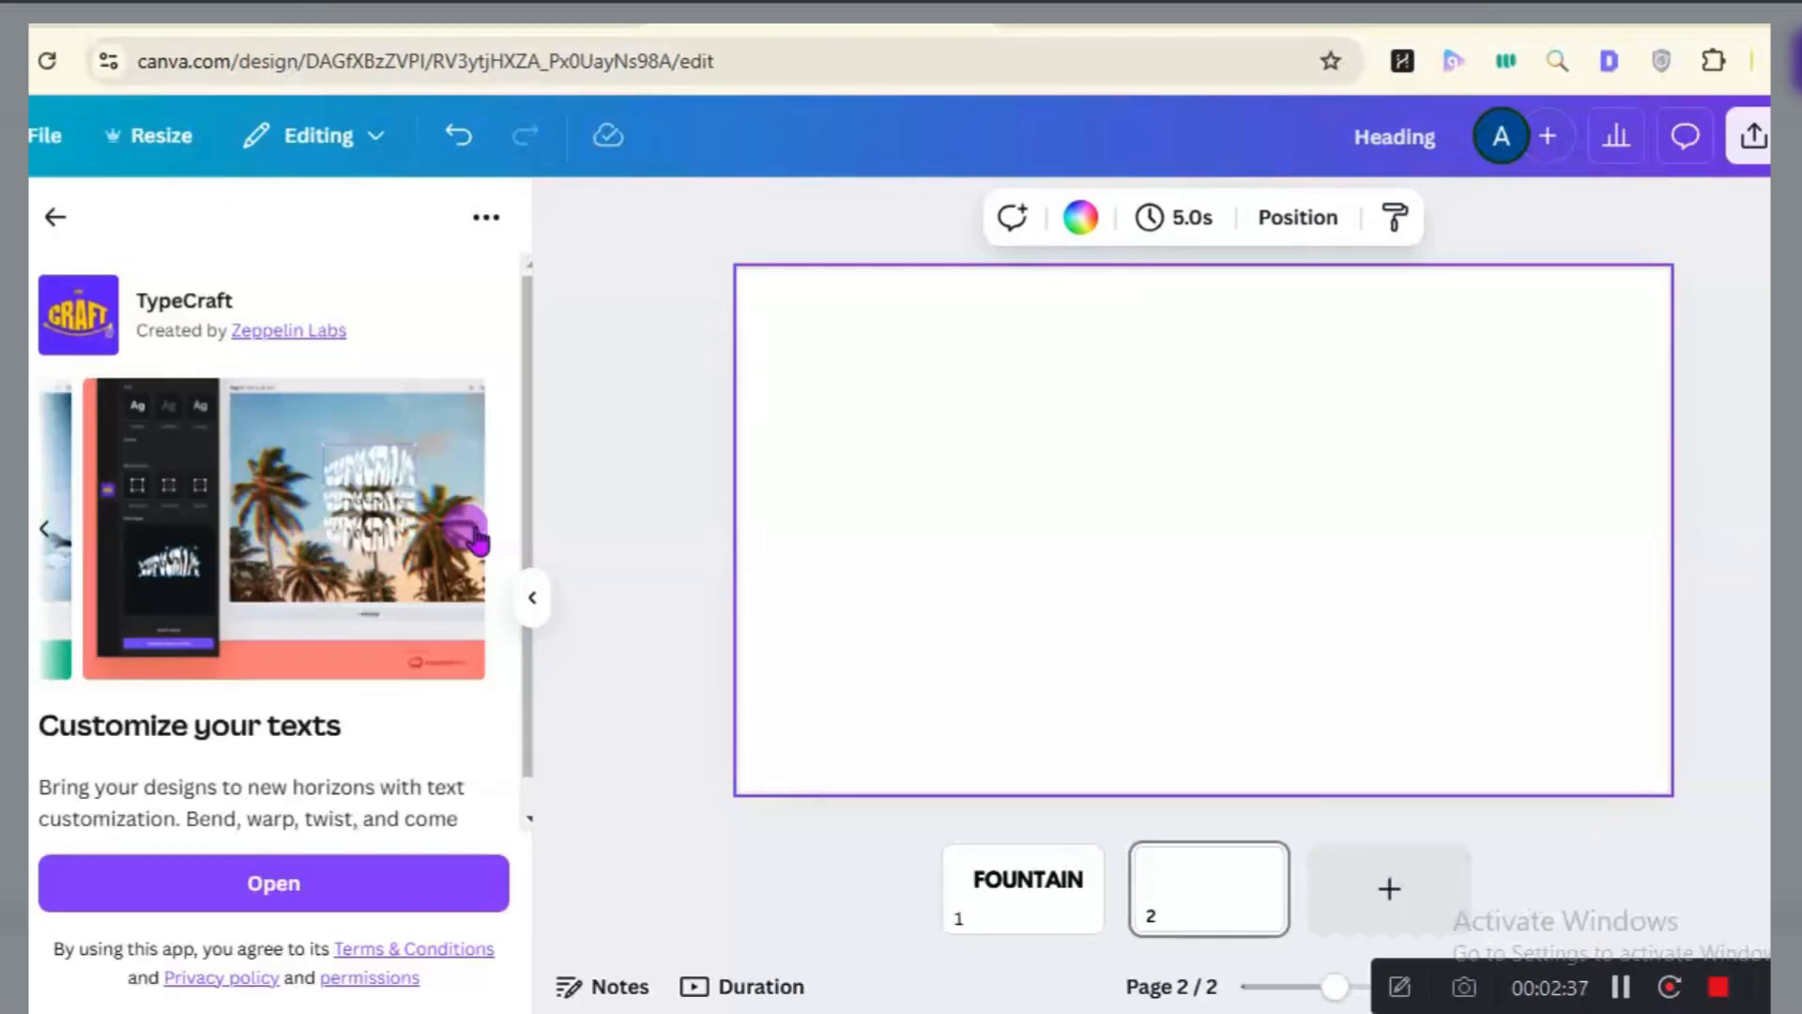
left_click(273, 883)
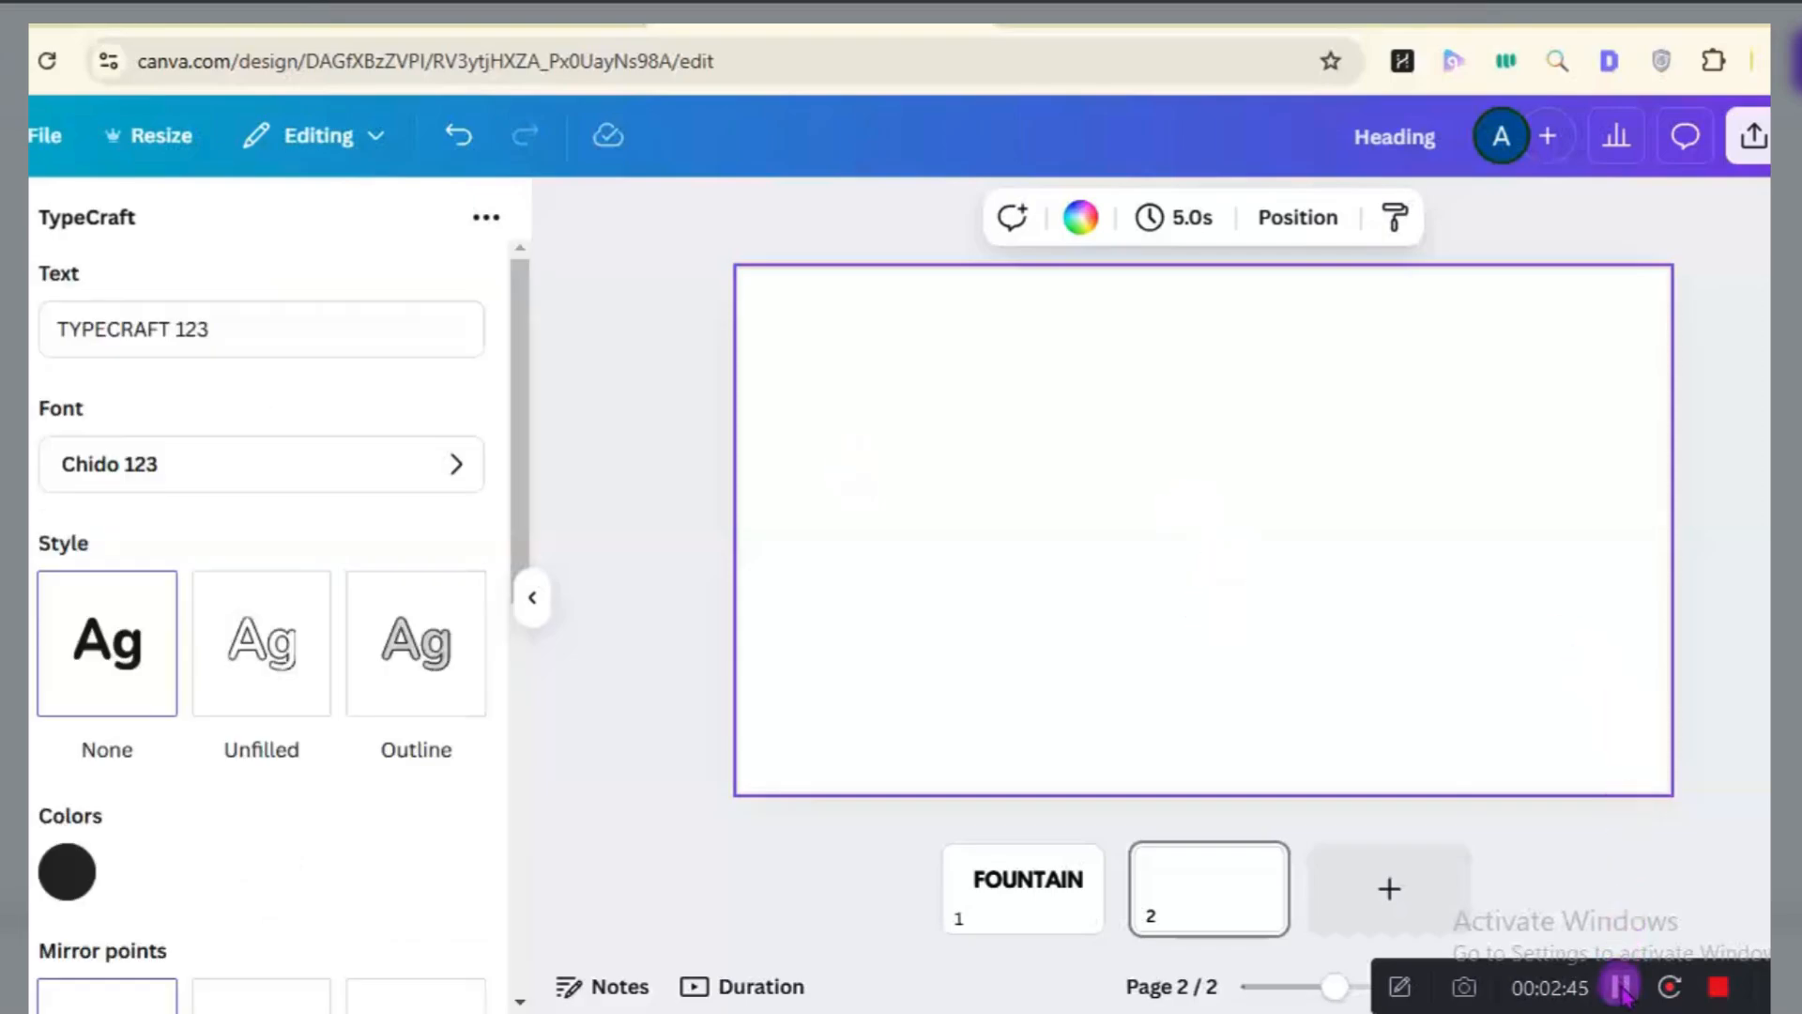
left_click(375, 338)
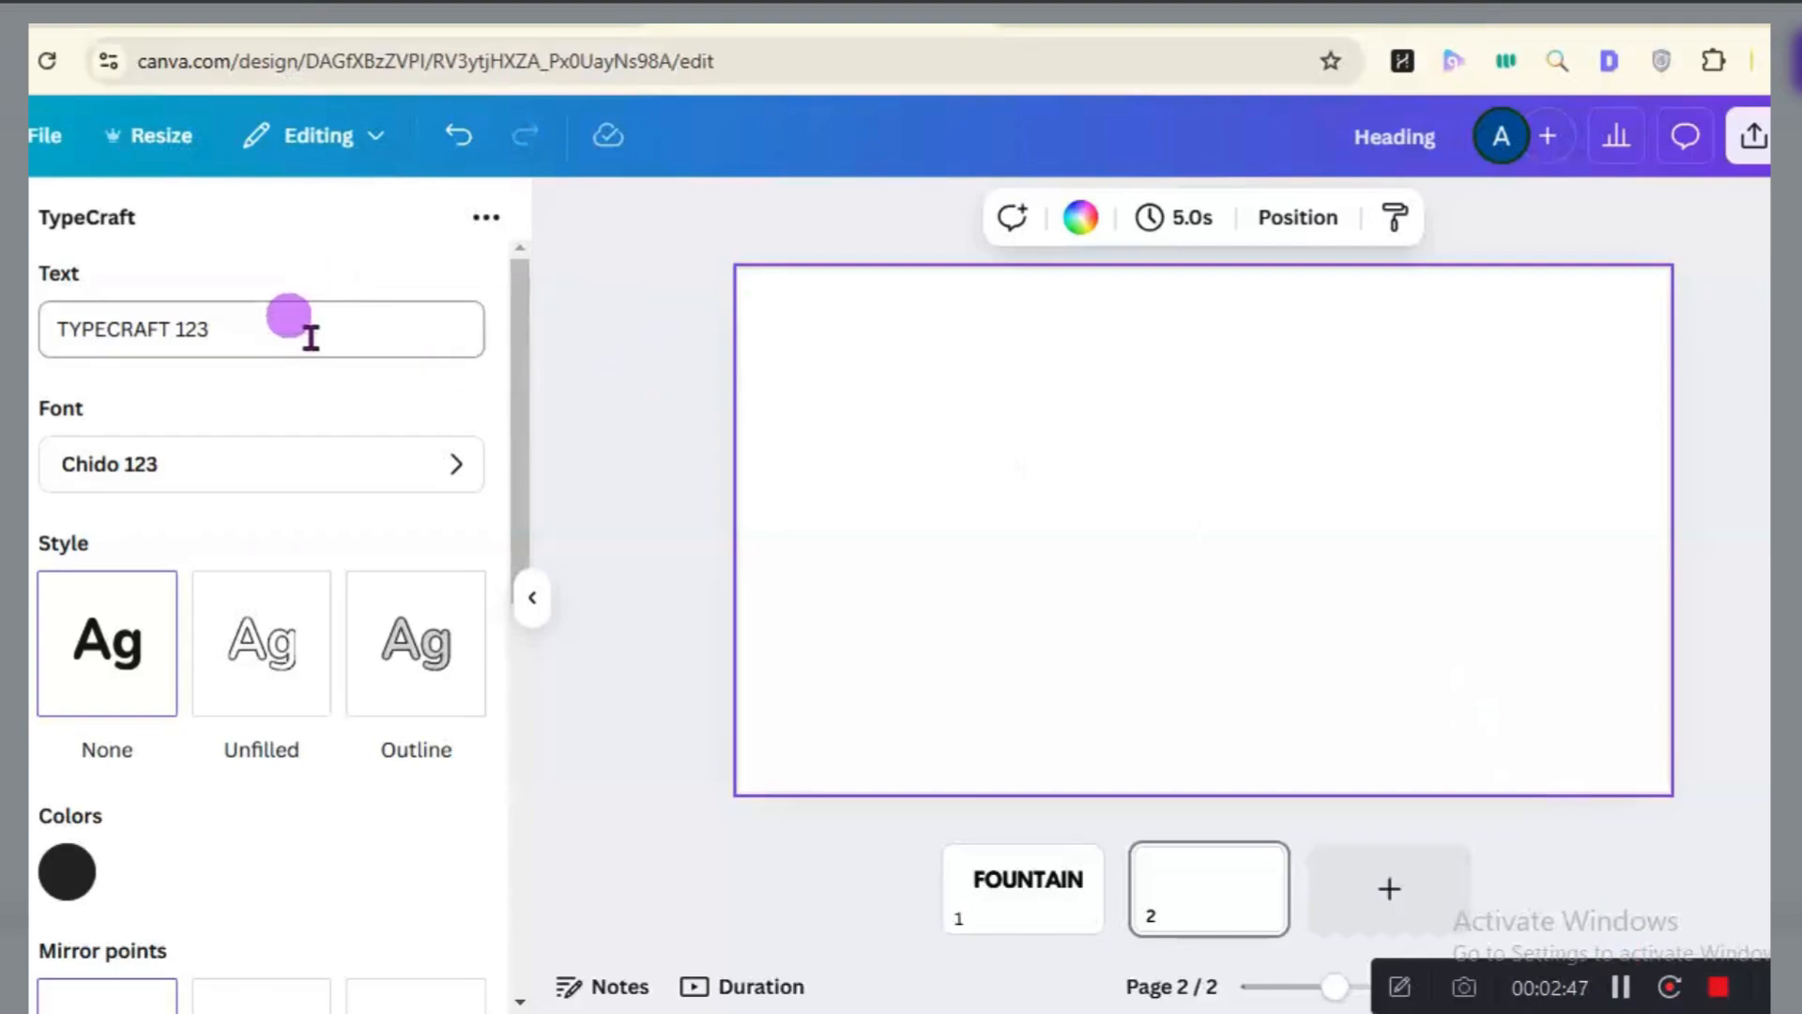
left_click_drag(210, 329, 60, 310)
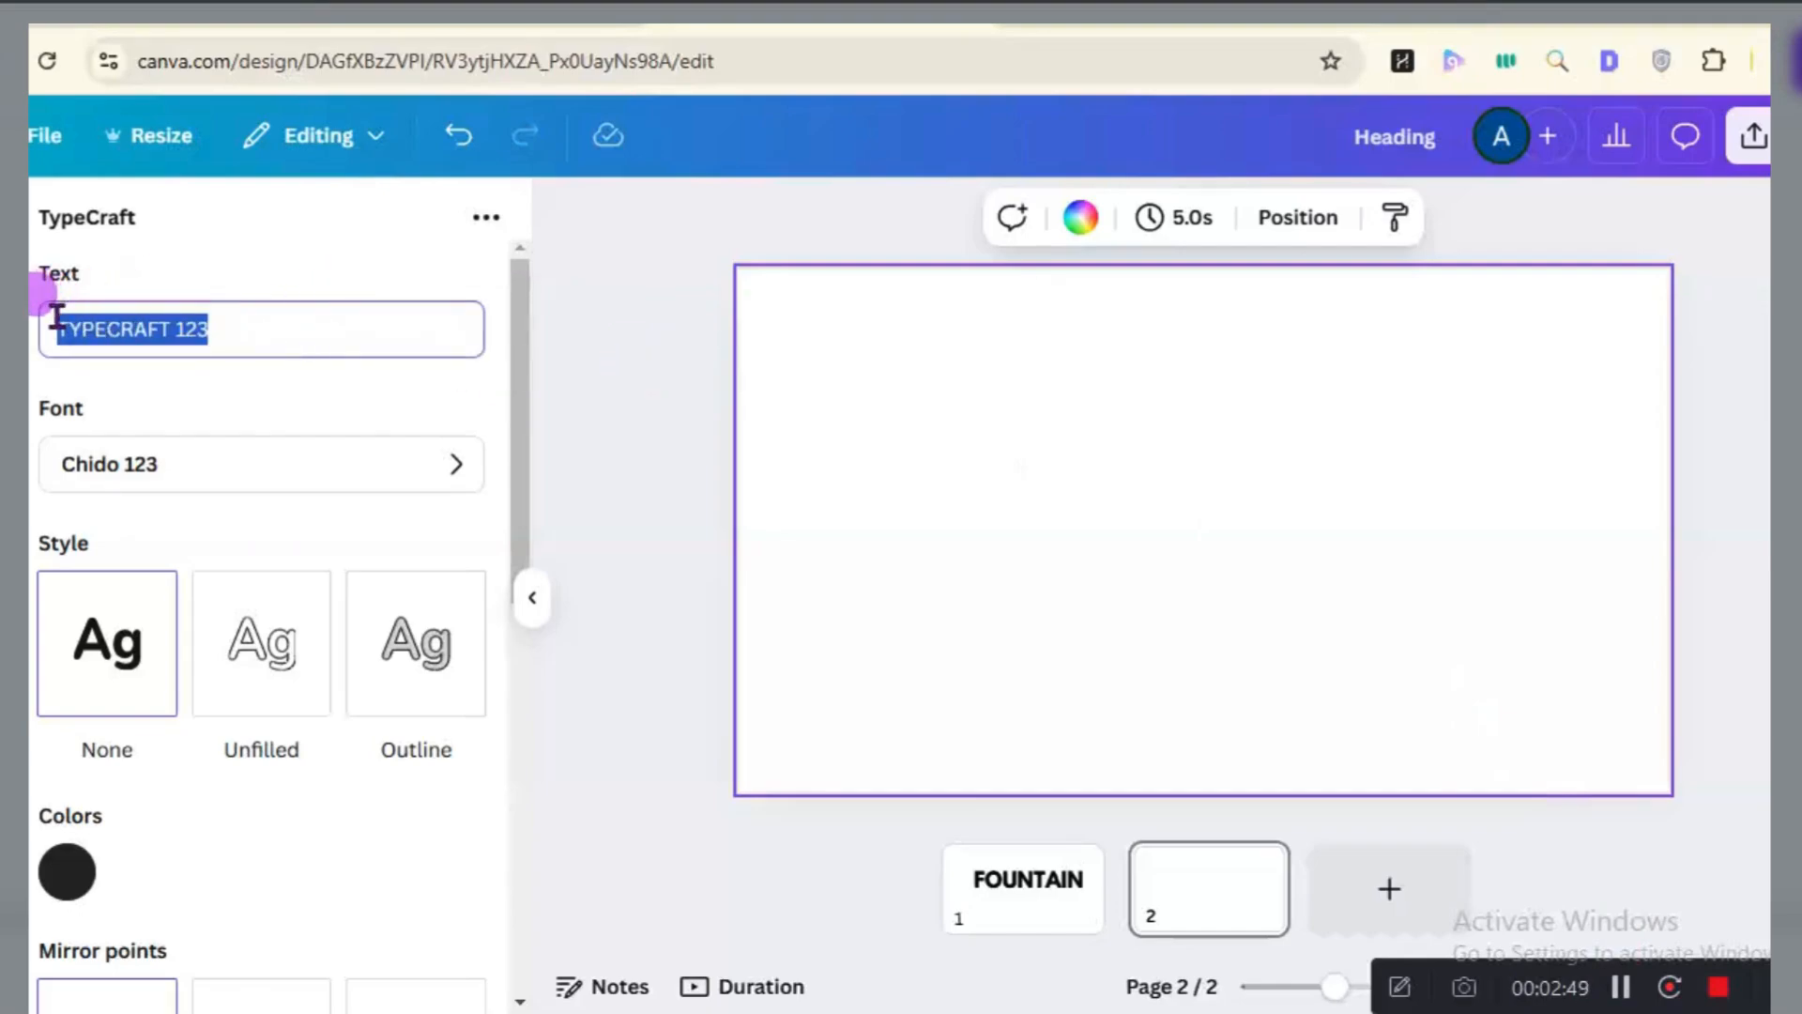
key("BackSpace")
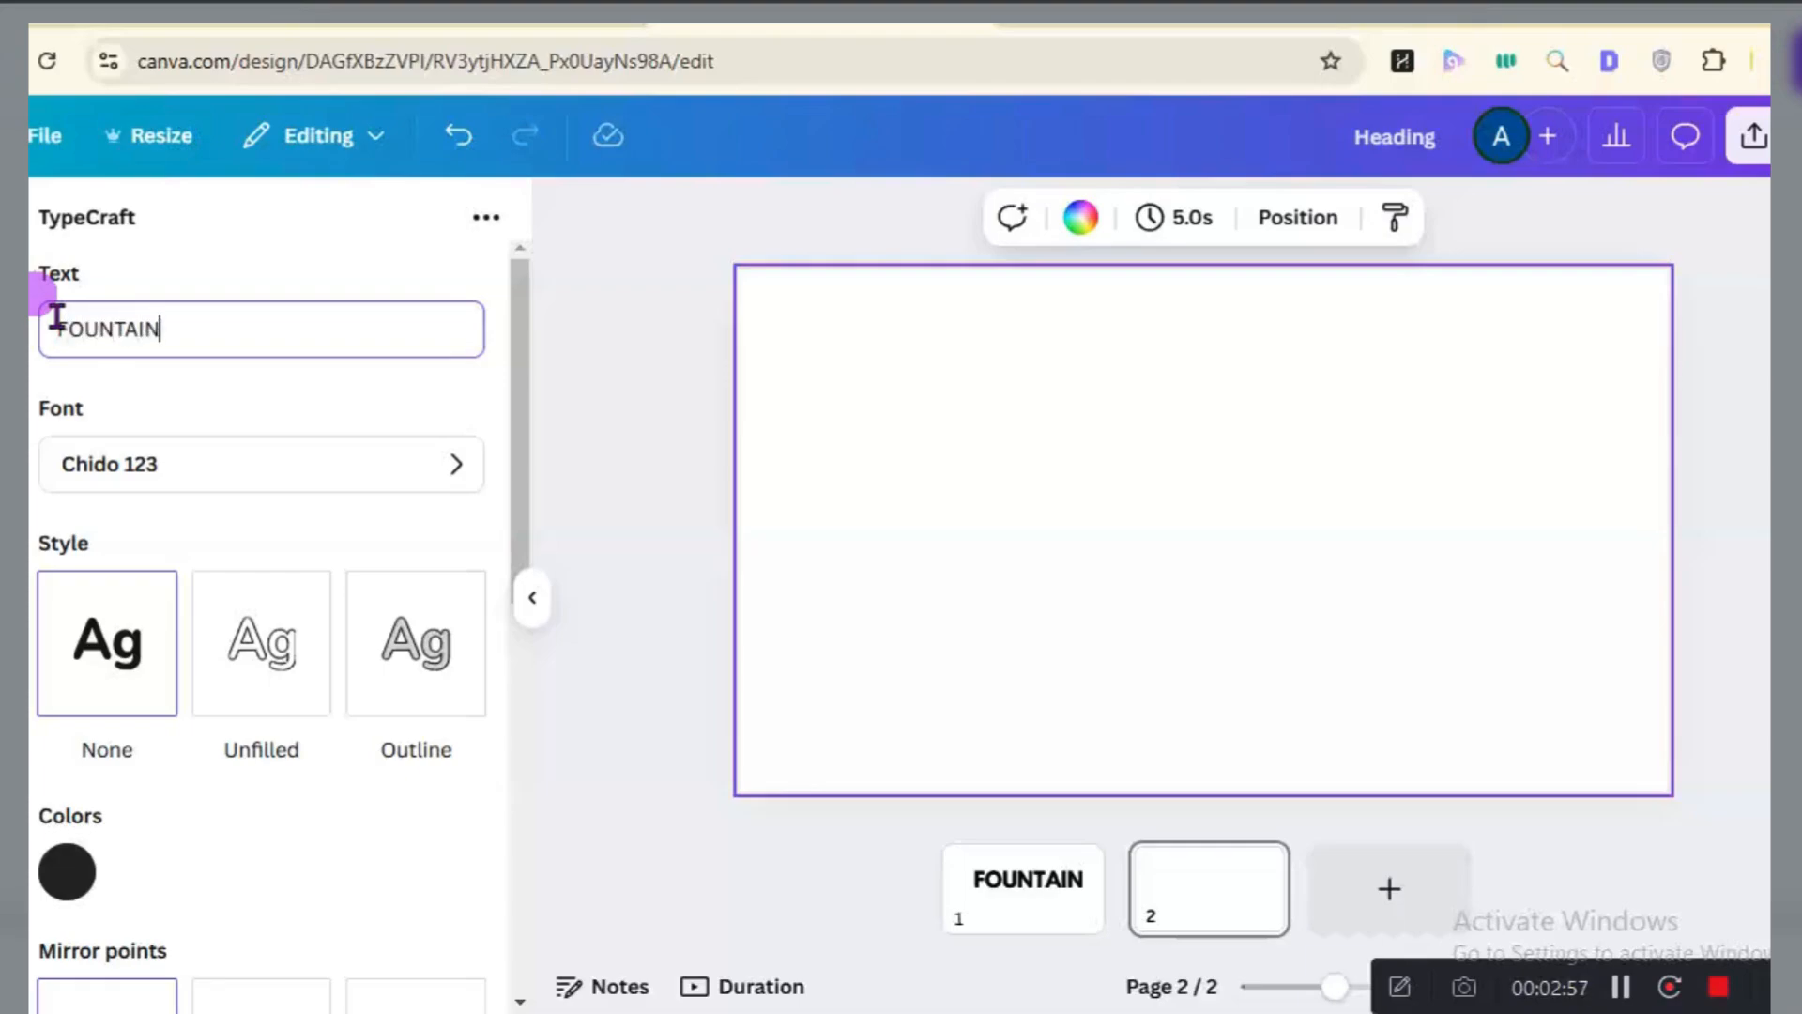
Browse the TypeCraft fonts, search for "Le", and apply Legend Bold 123 to the FOUNTAIN text.
left_click(437, 475)
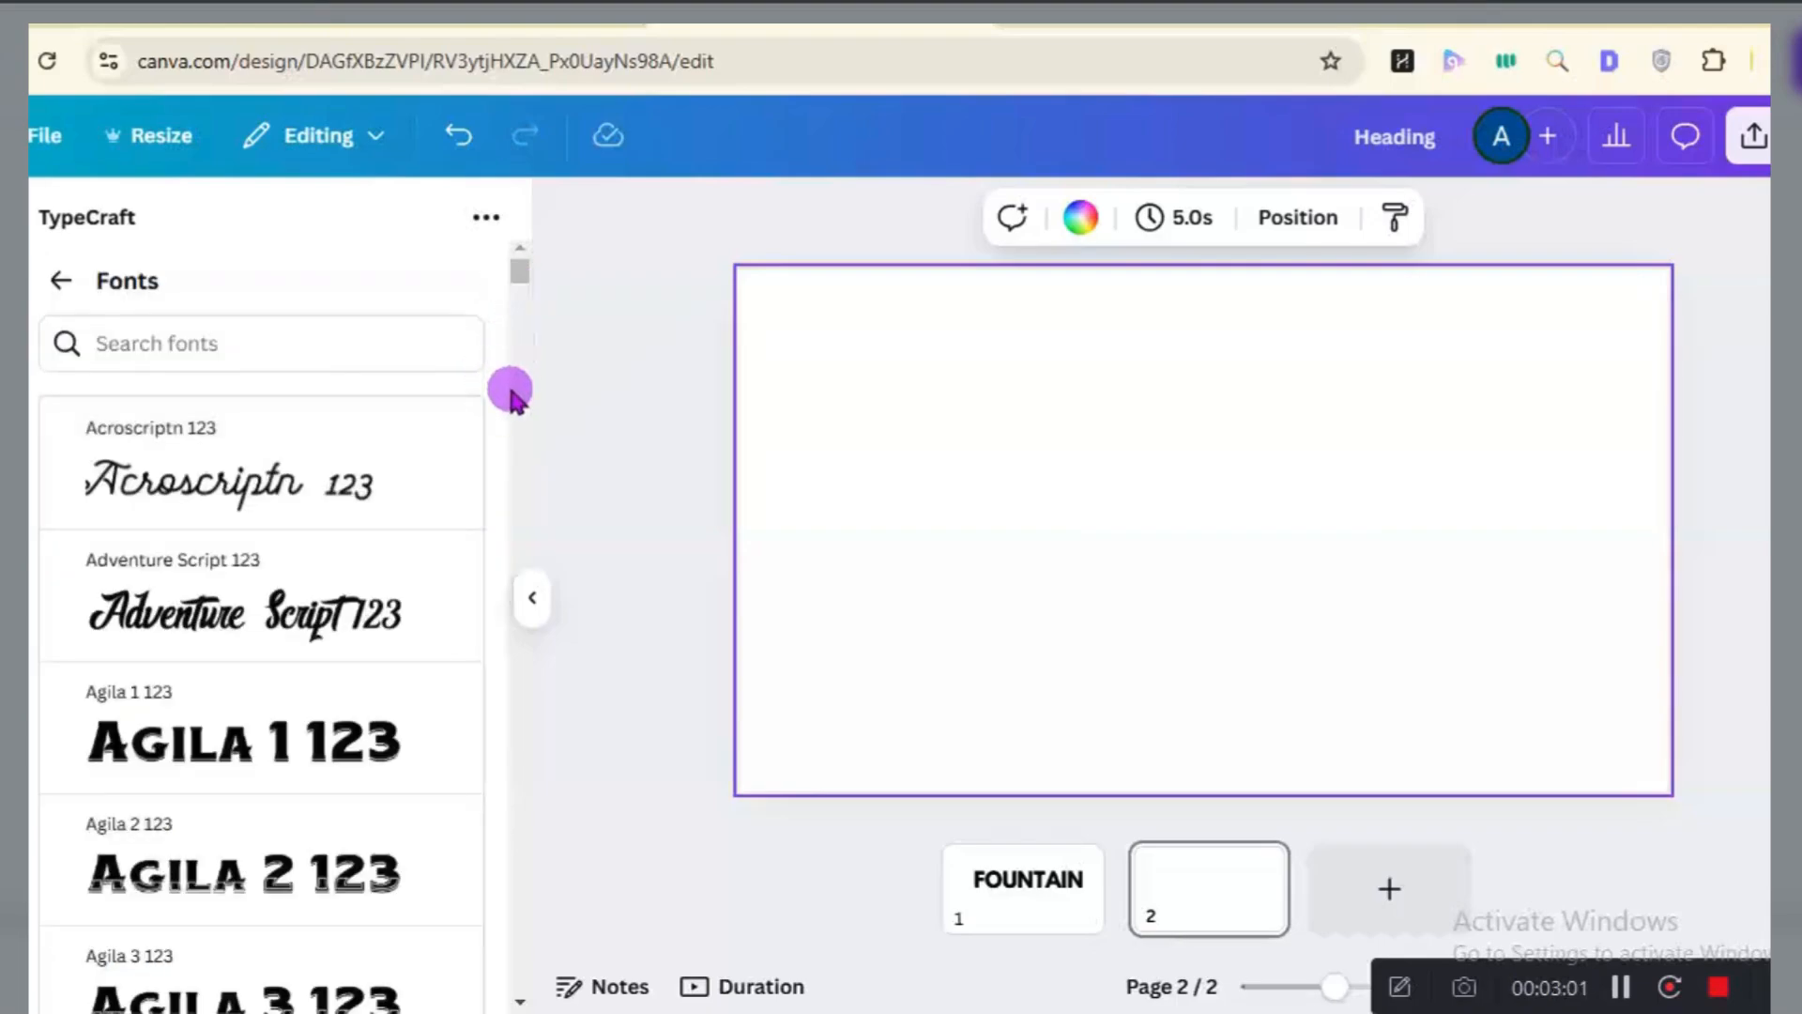
left_click(520, 1001)
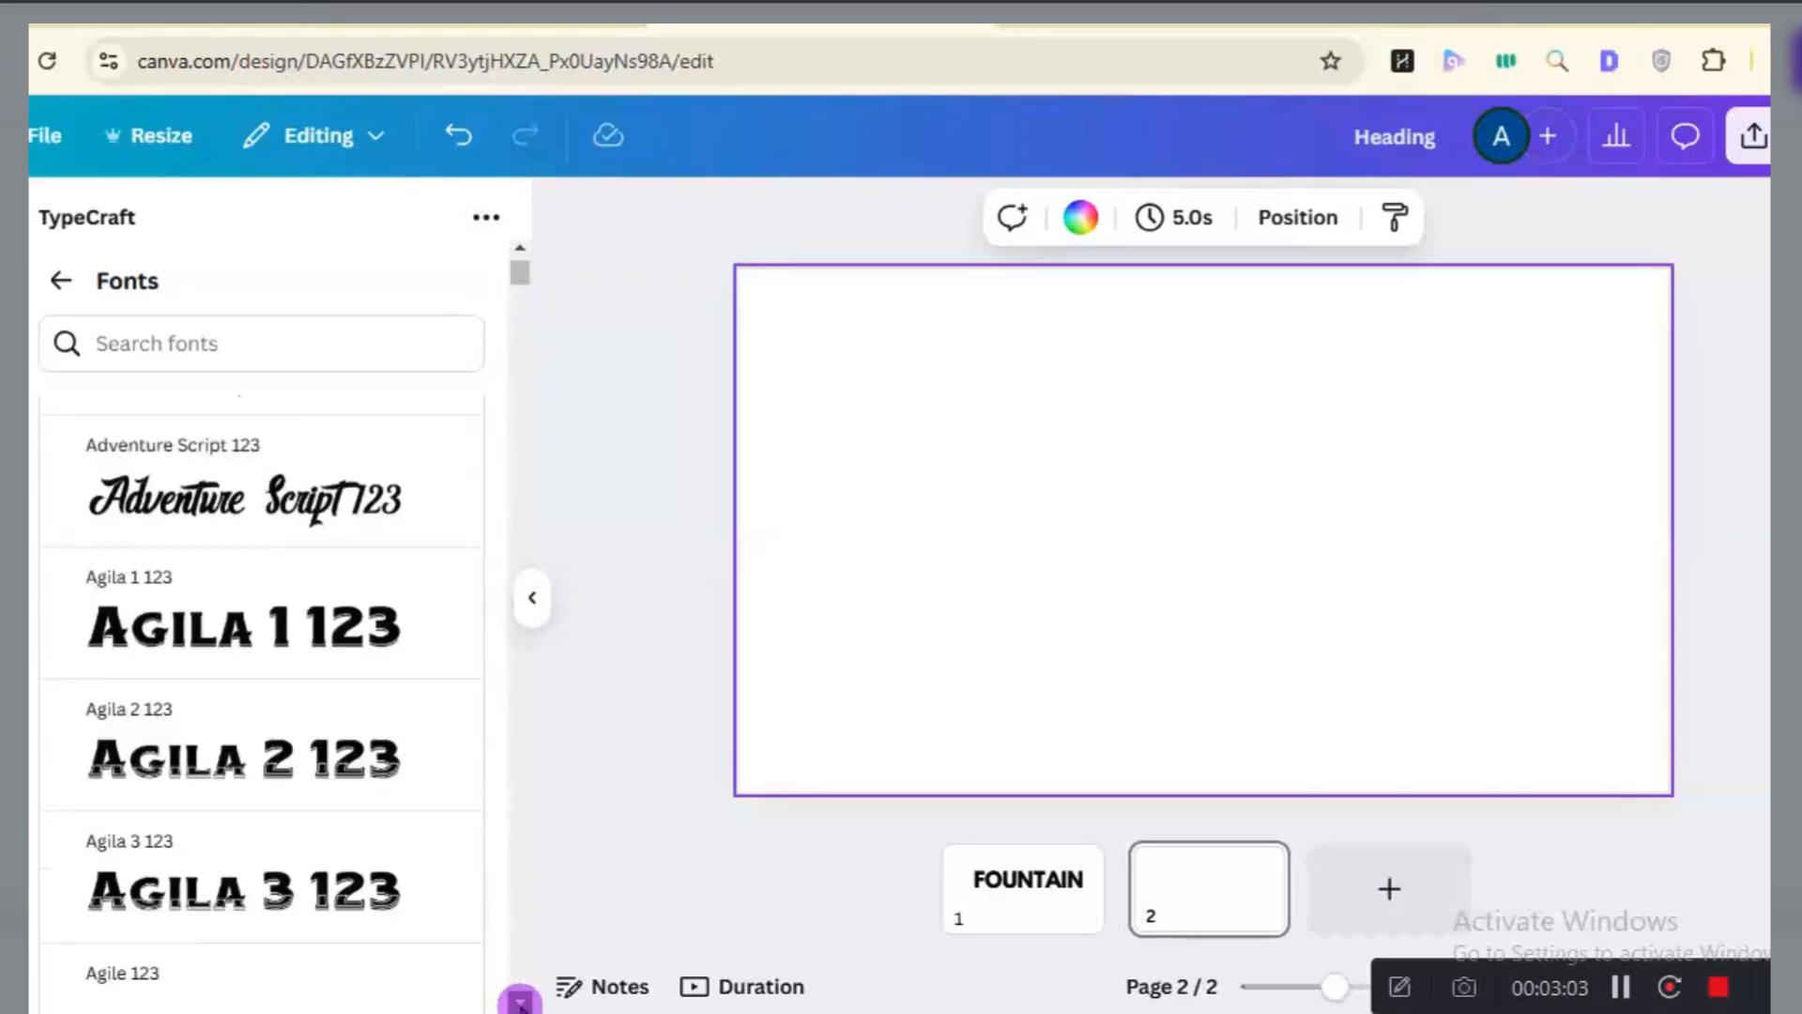
scroll(520, 1001, "down", 4)
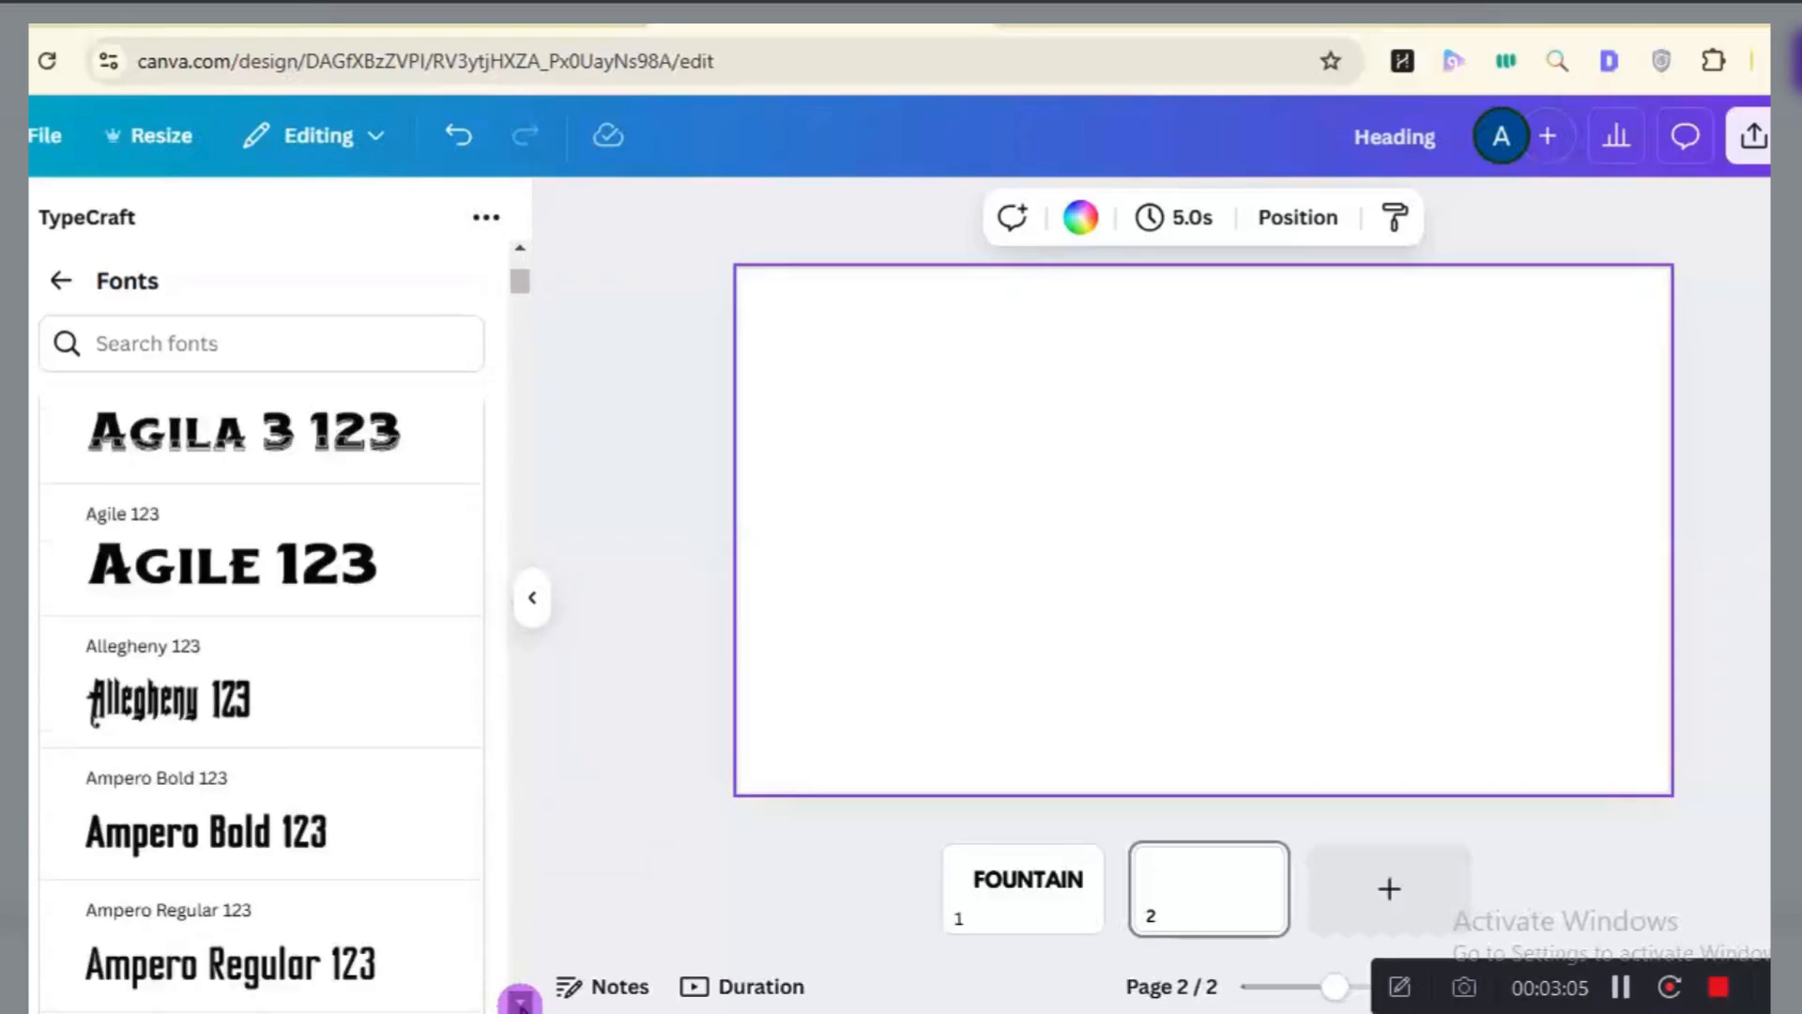
scroll(520, 1001, "down", 3)
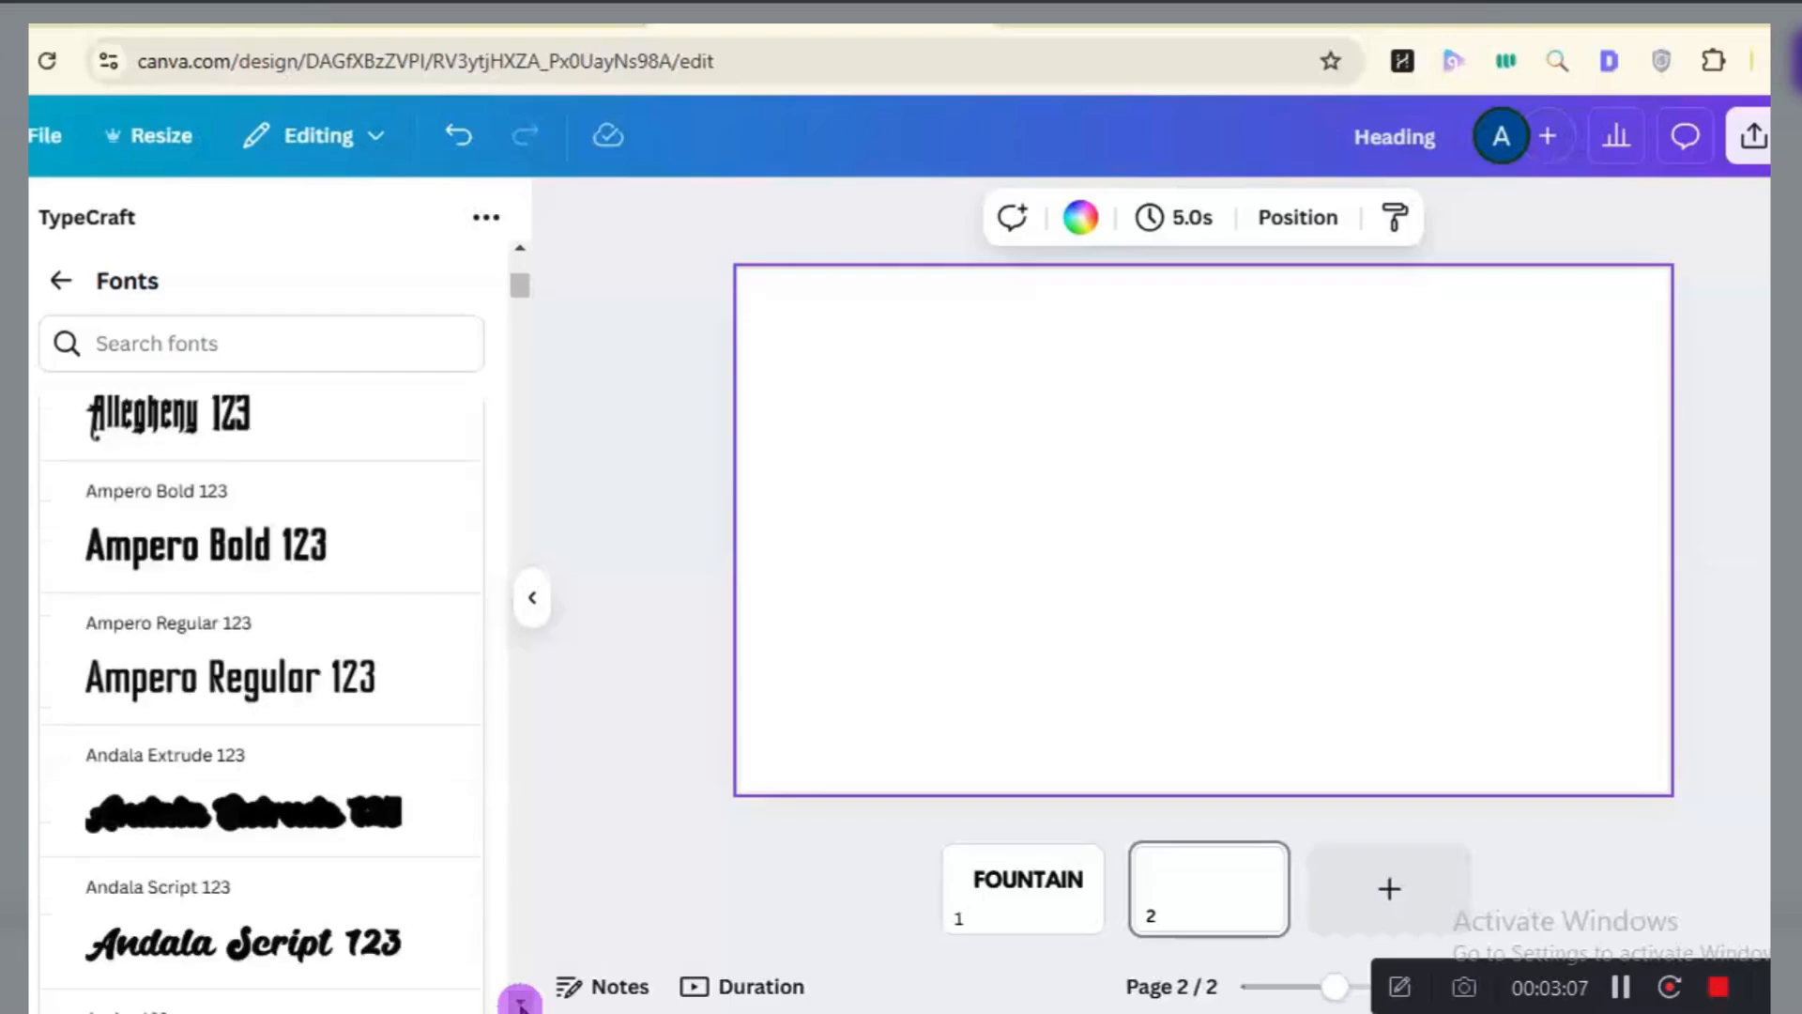
scroll(520, 1001, "down", 5)
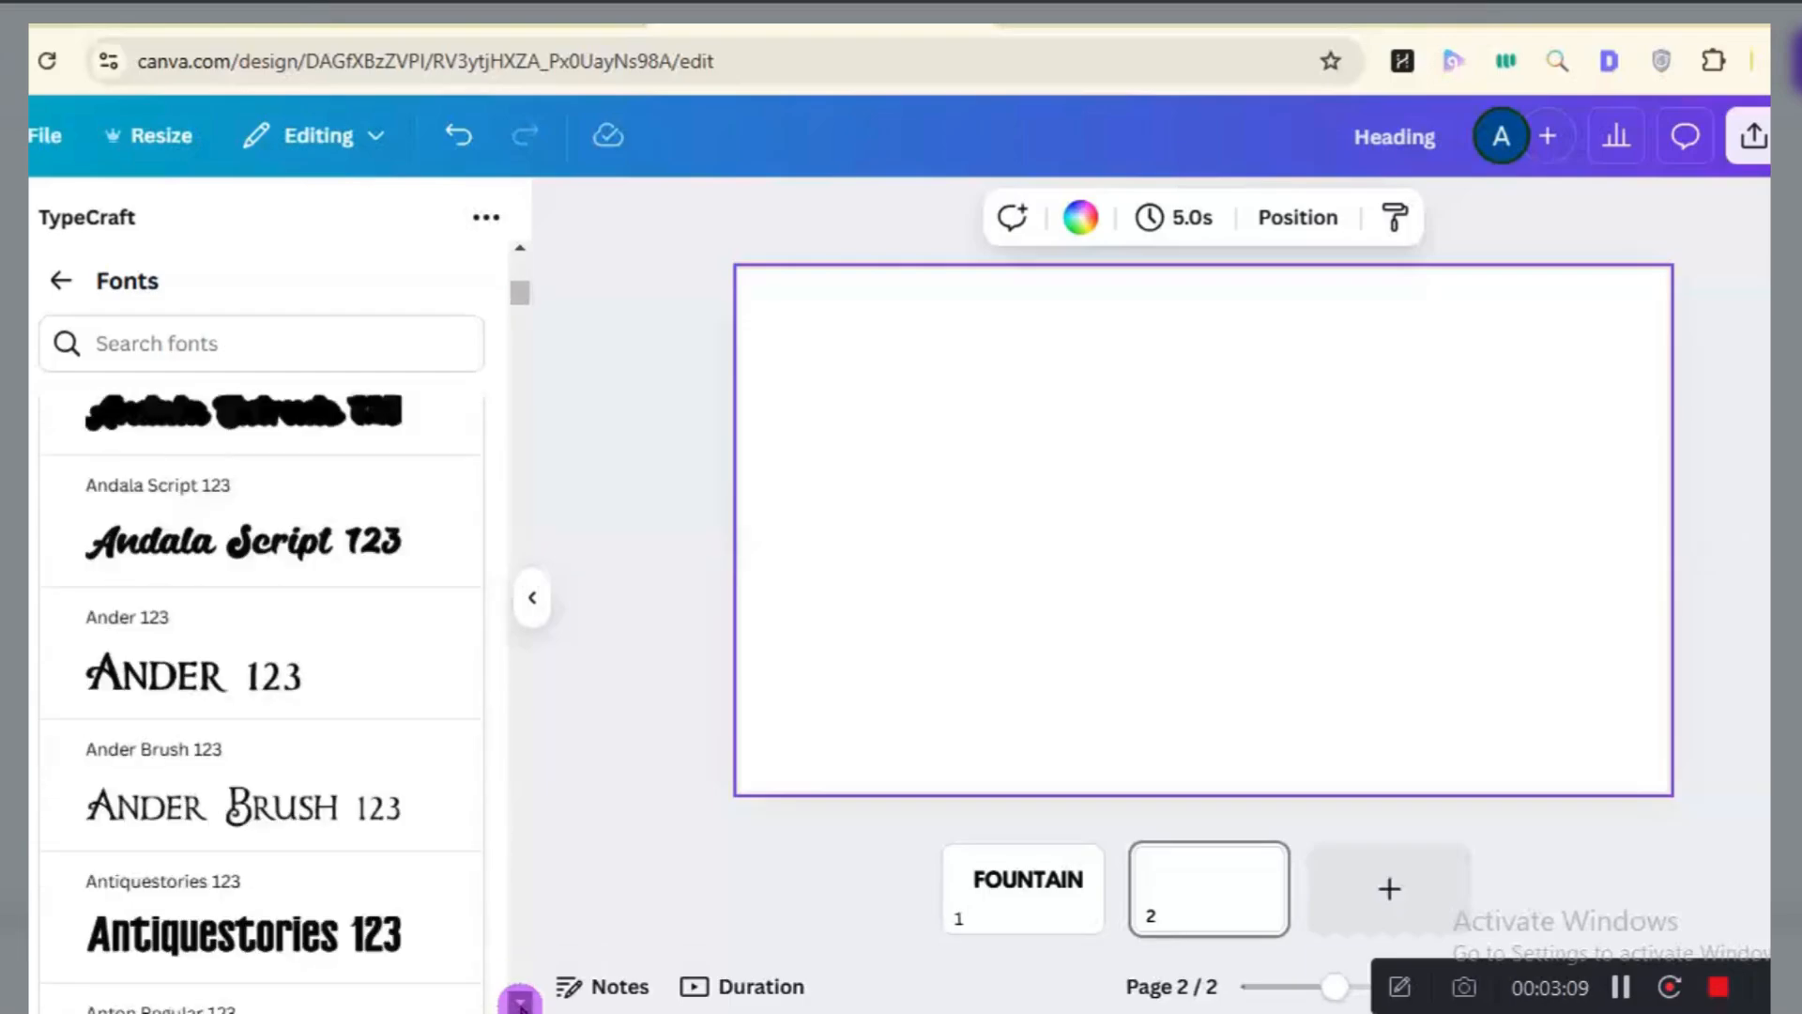
scroll(520, 1000, "down", 1)
scroll(520, 1001, "down", 4)
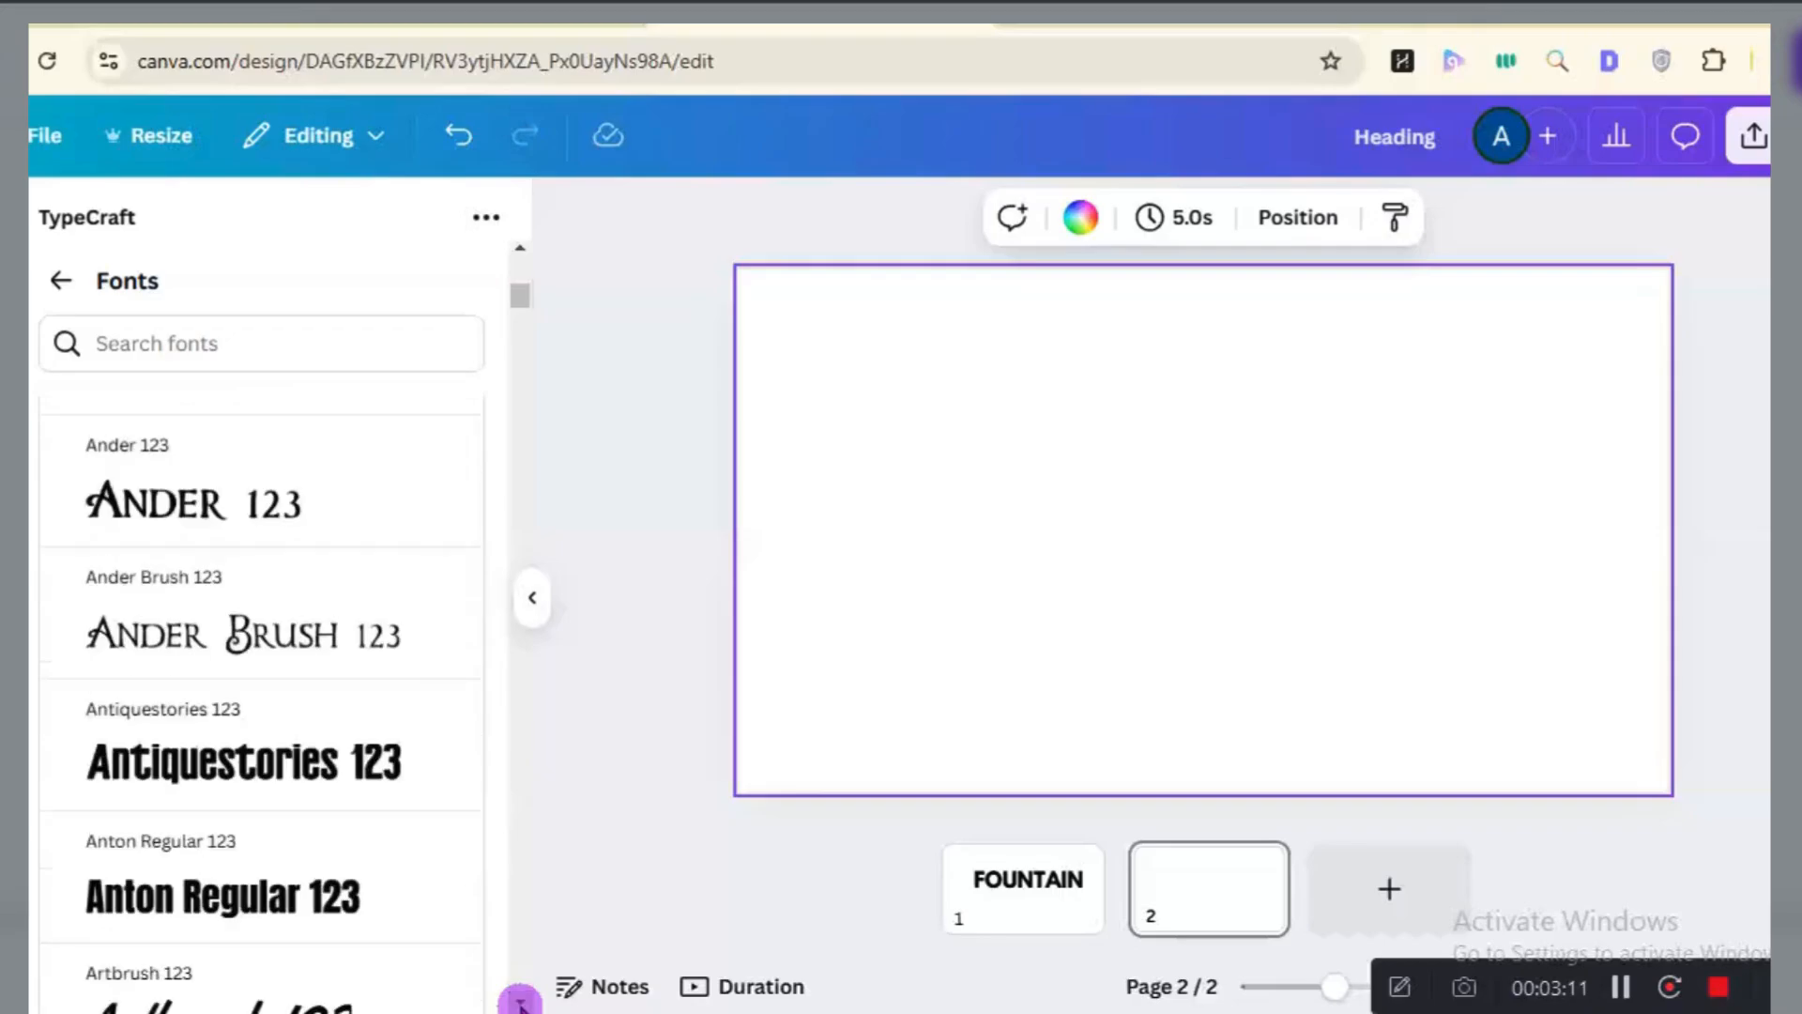
scroll(520, 1000, "down", 4)
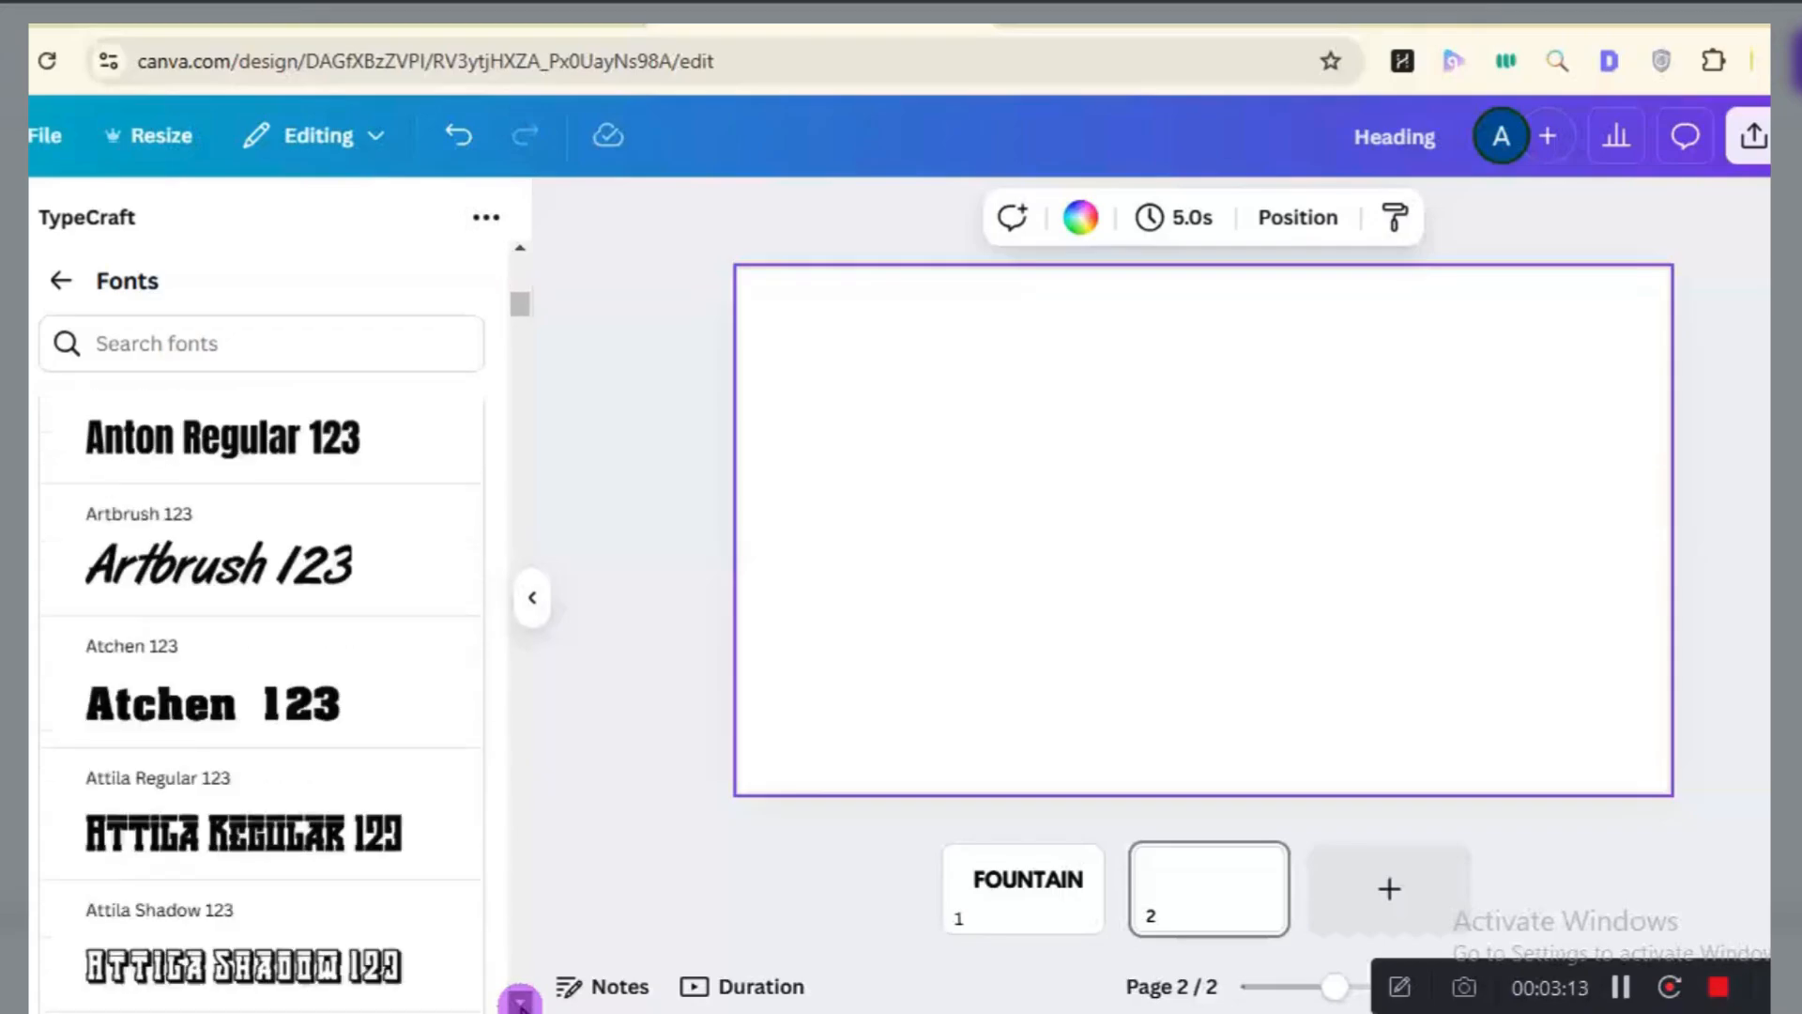
scroll(520, 1002, "down", 3)
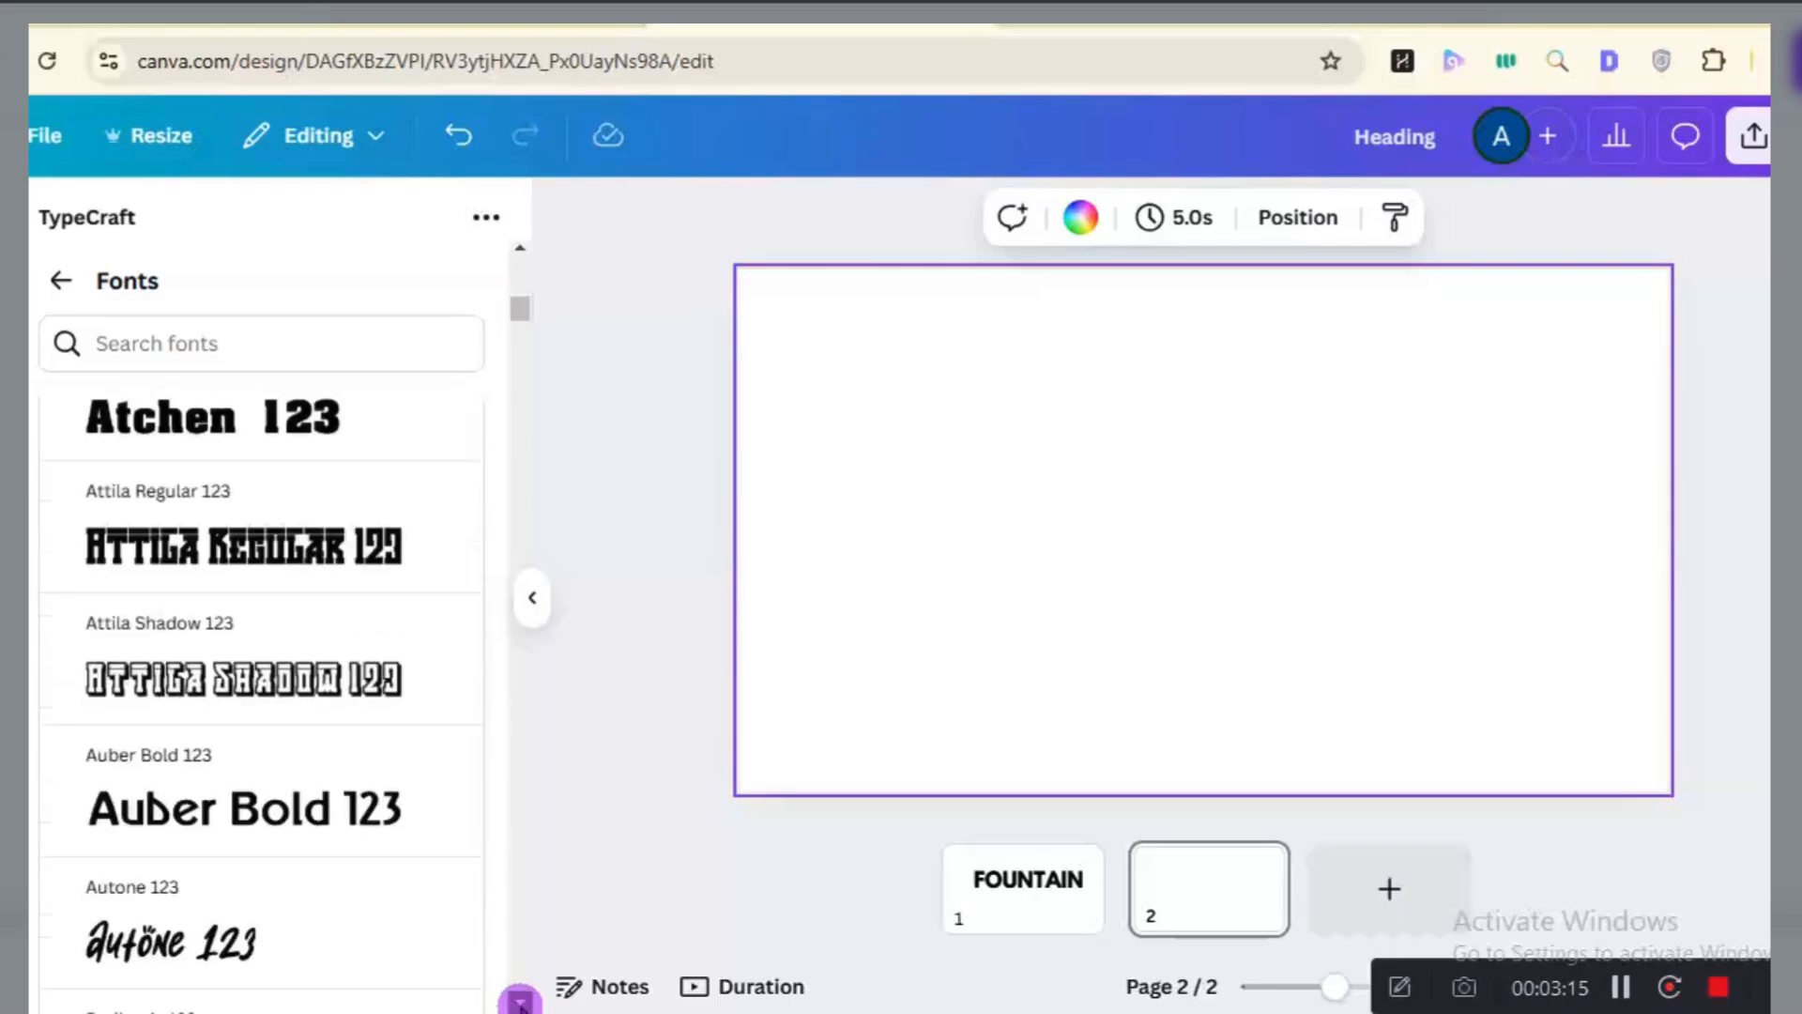
scroll(521, 1001, "down", 5)
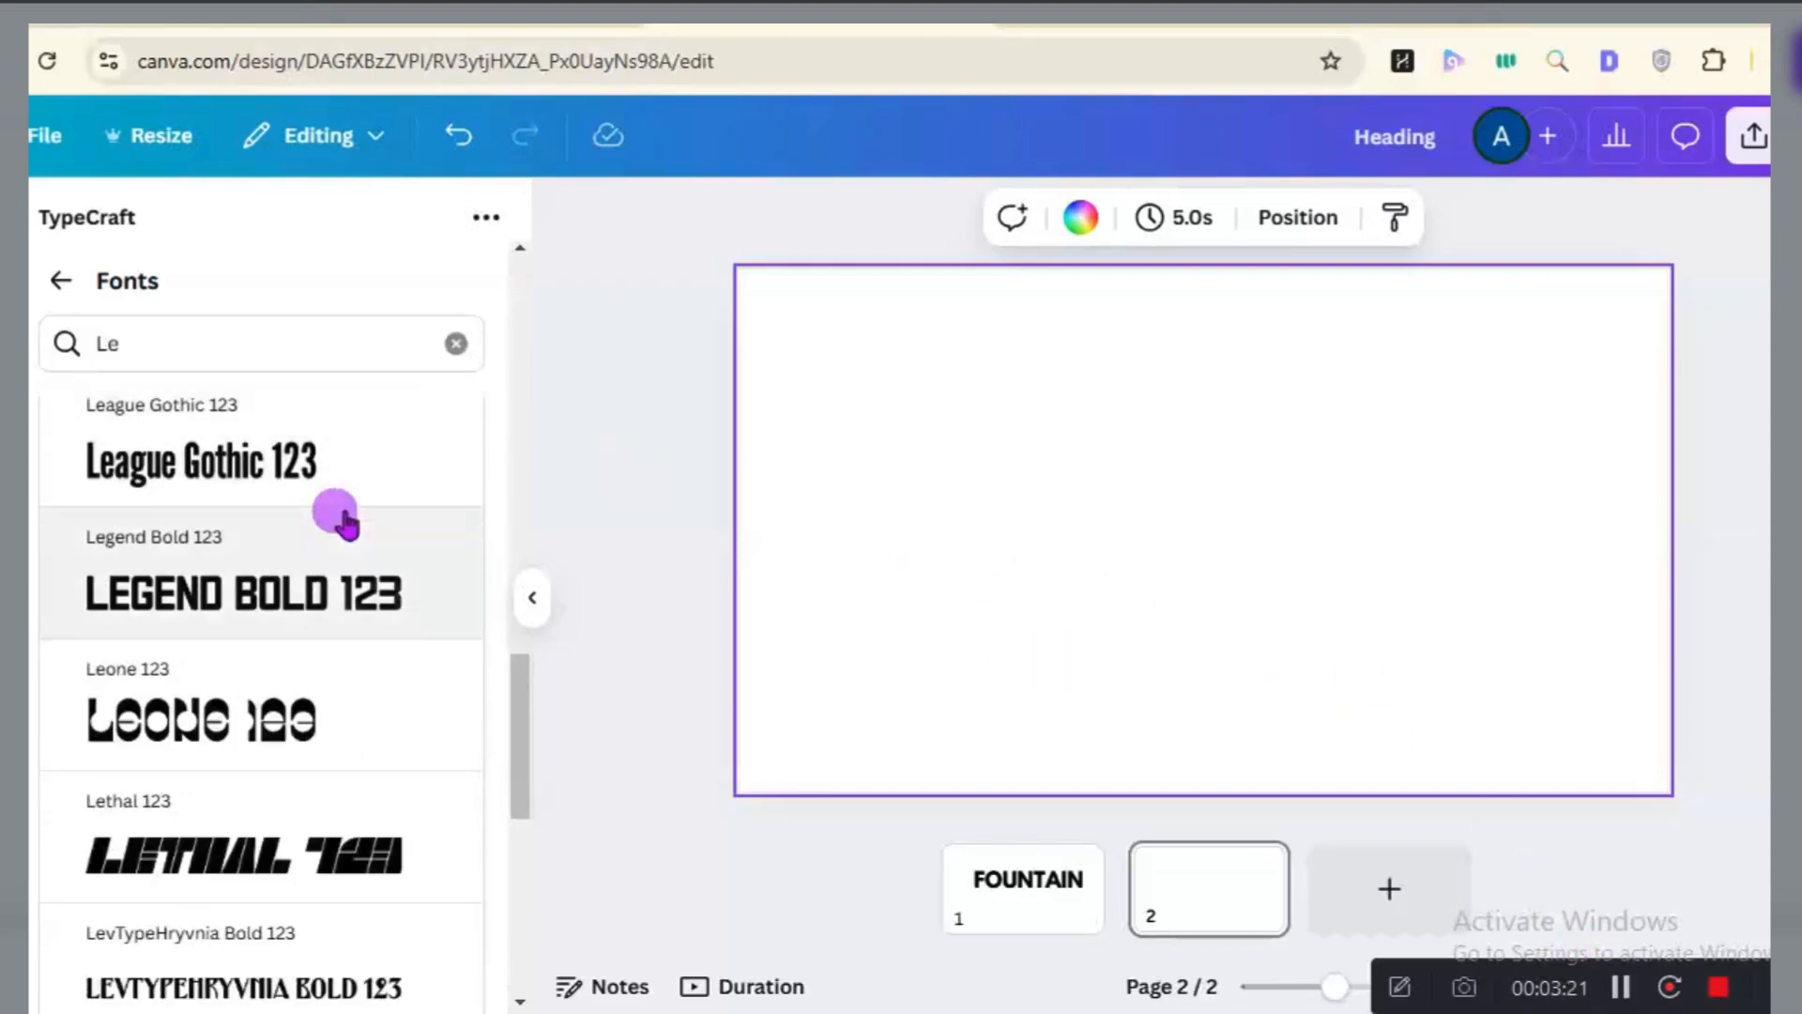
left_click(297, 587)
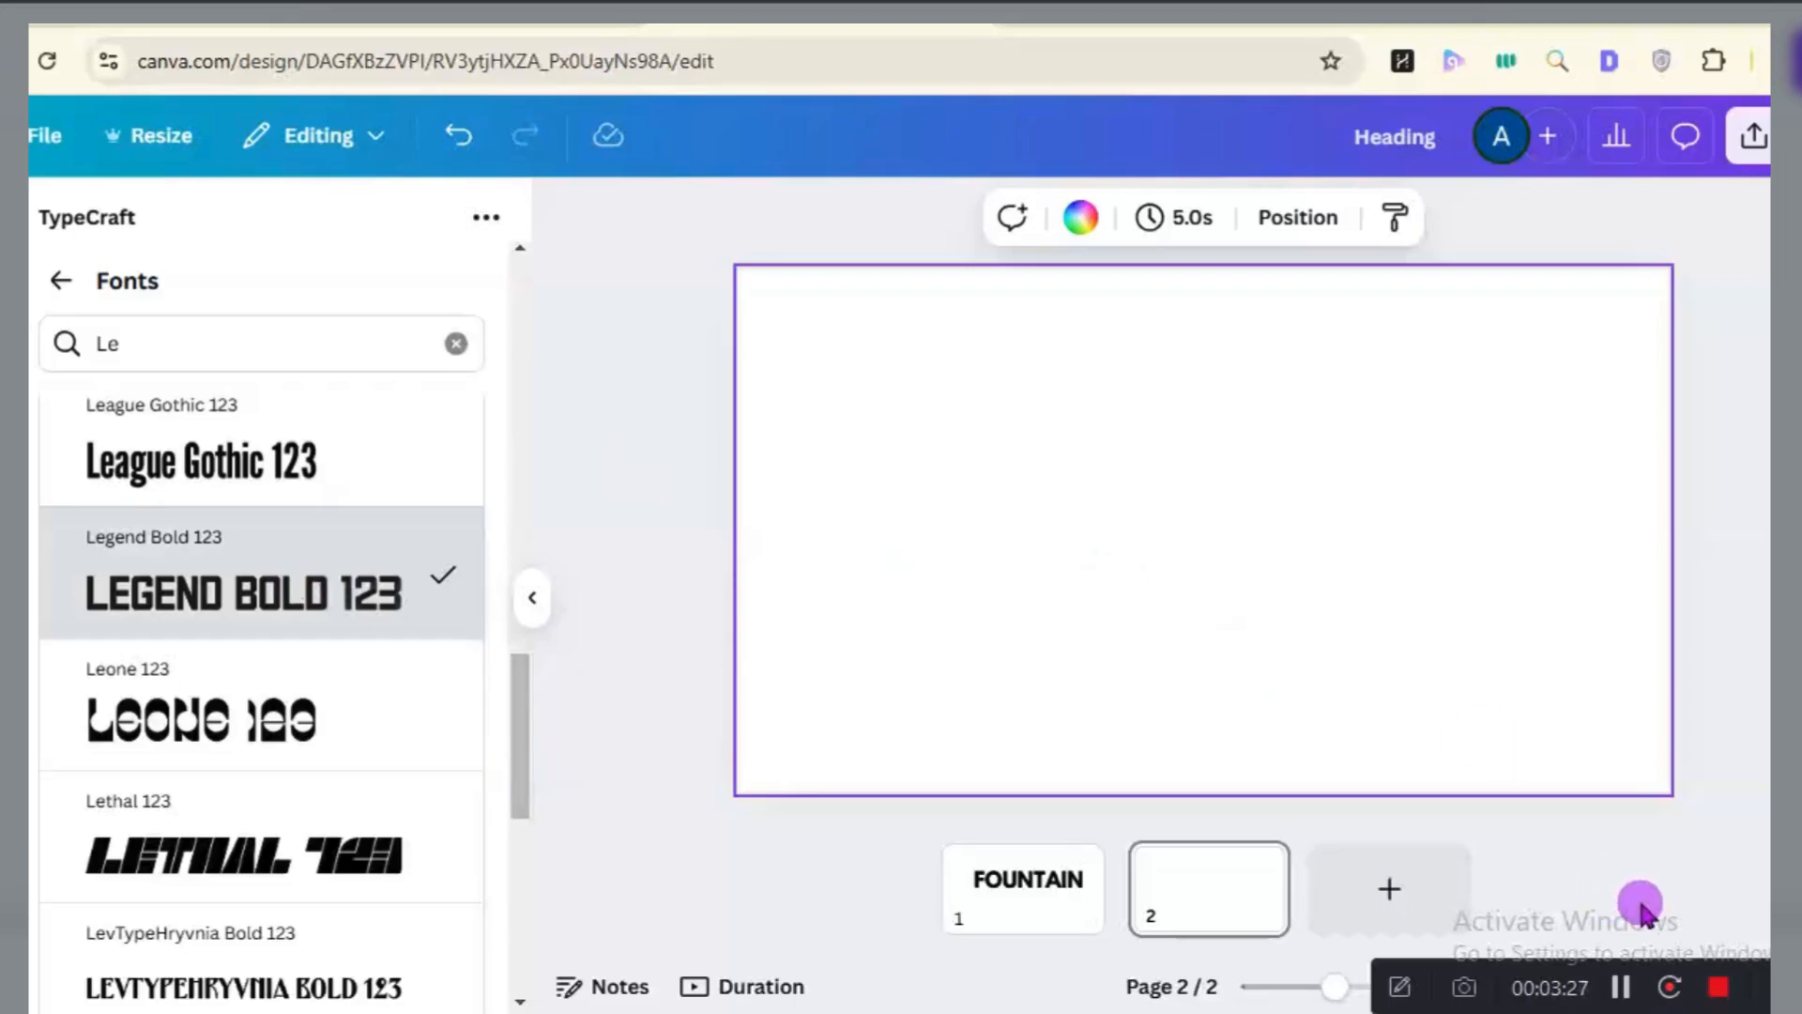
left_click(1618, 988)
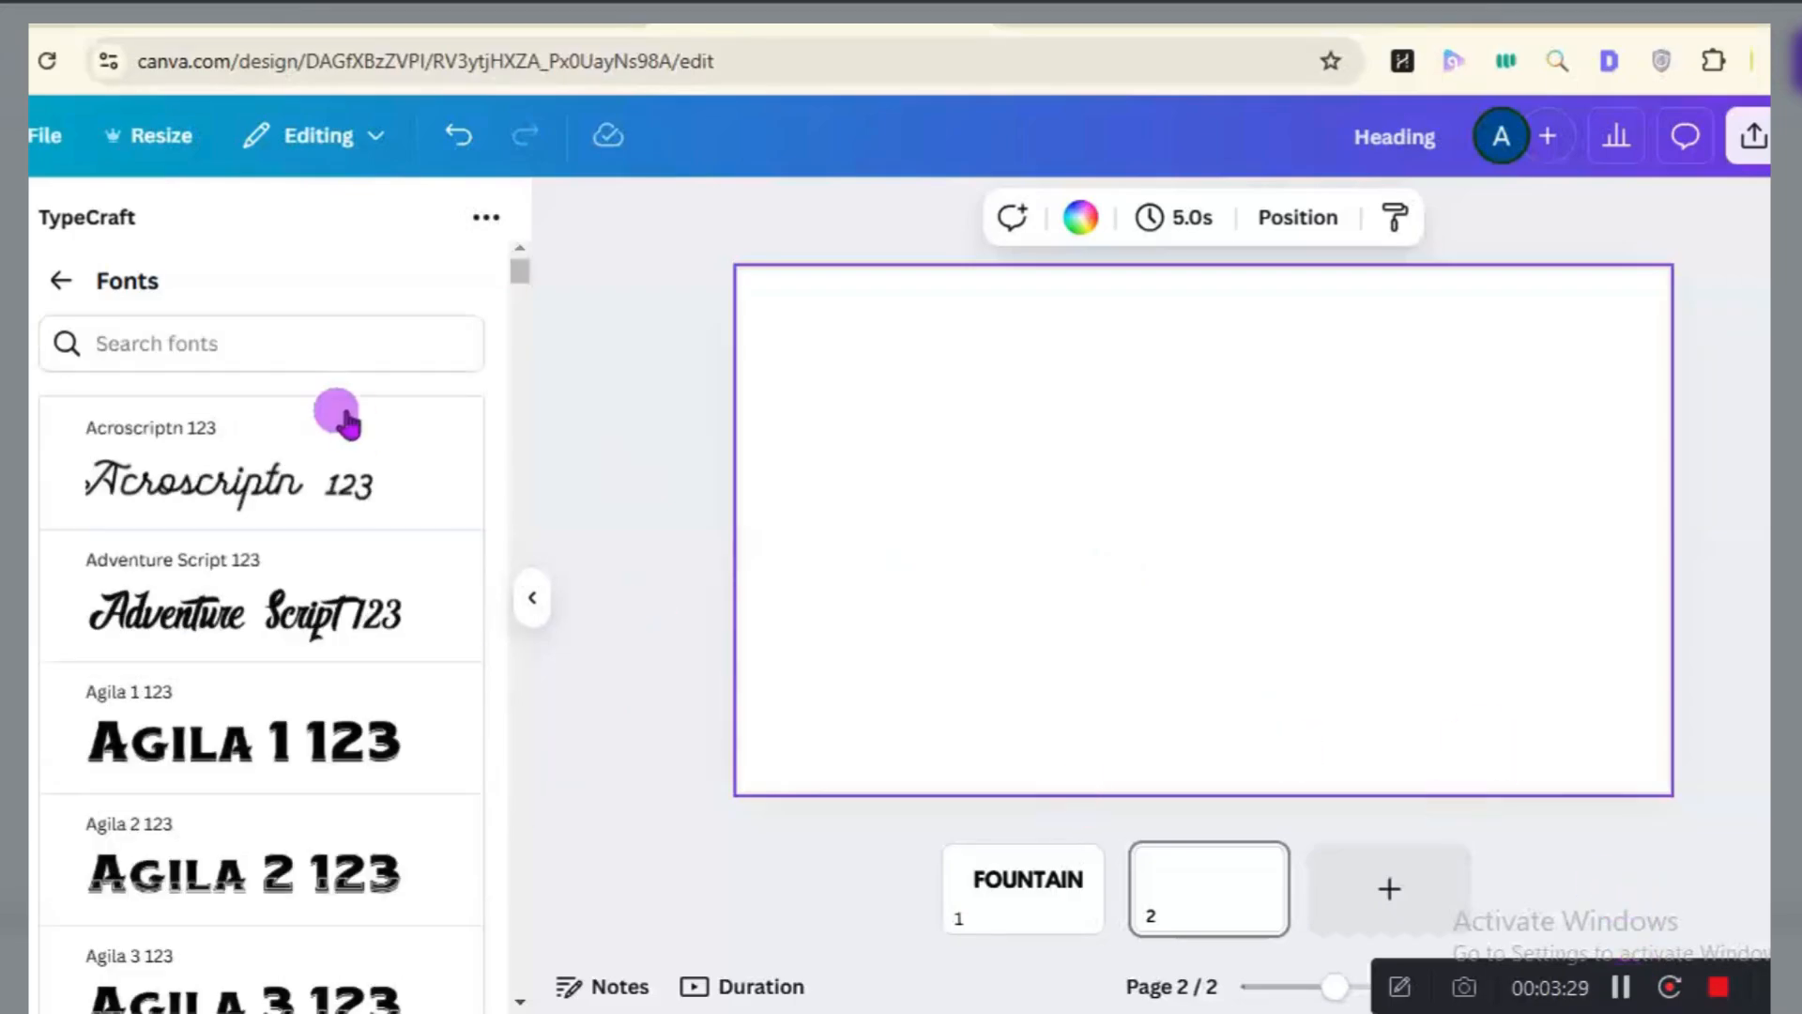
left_click(58, 282)
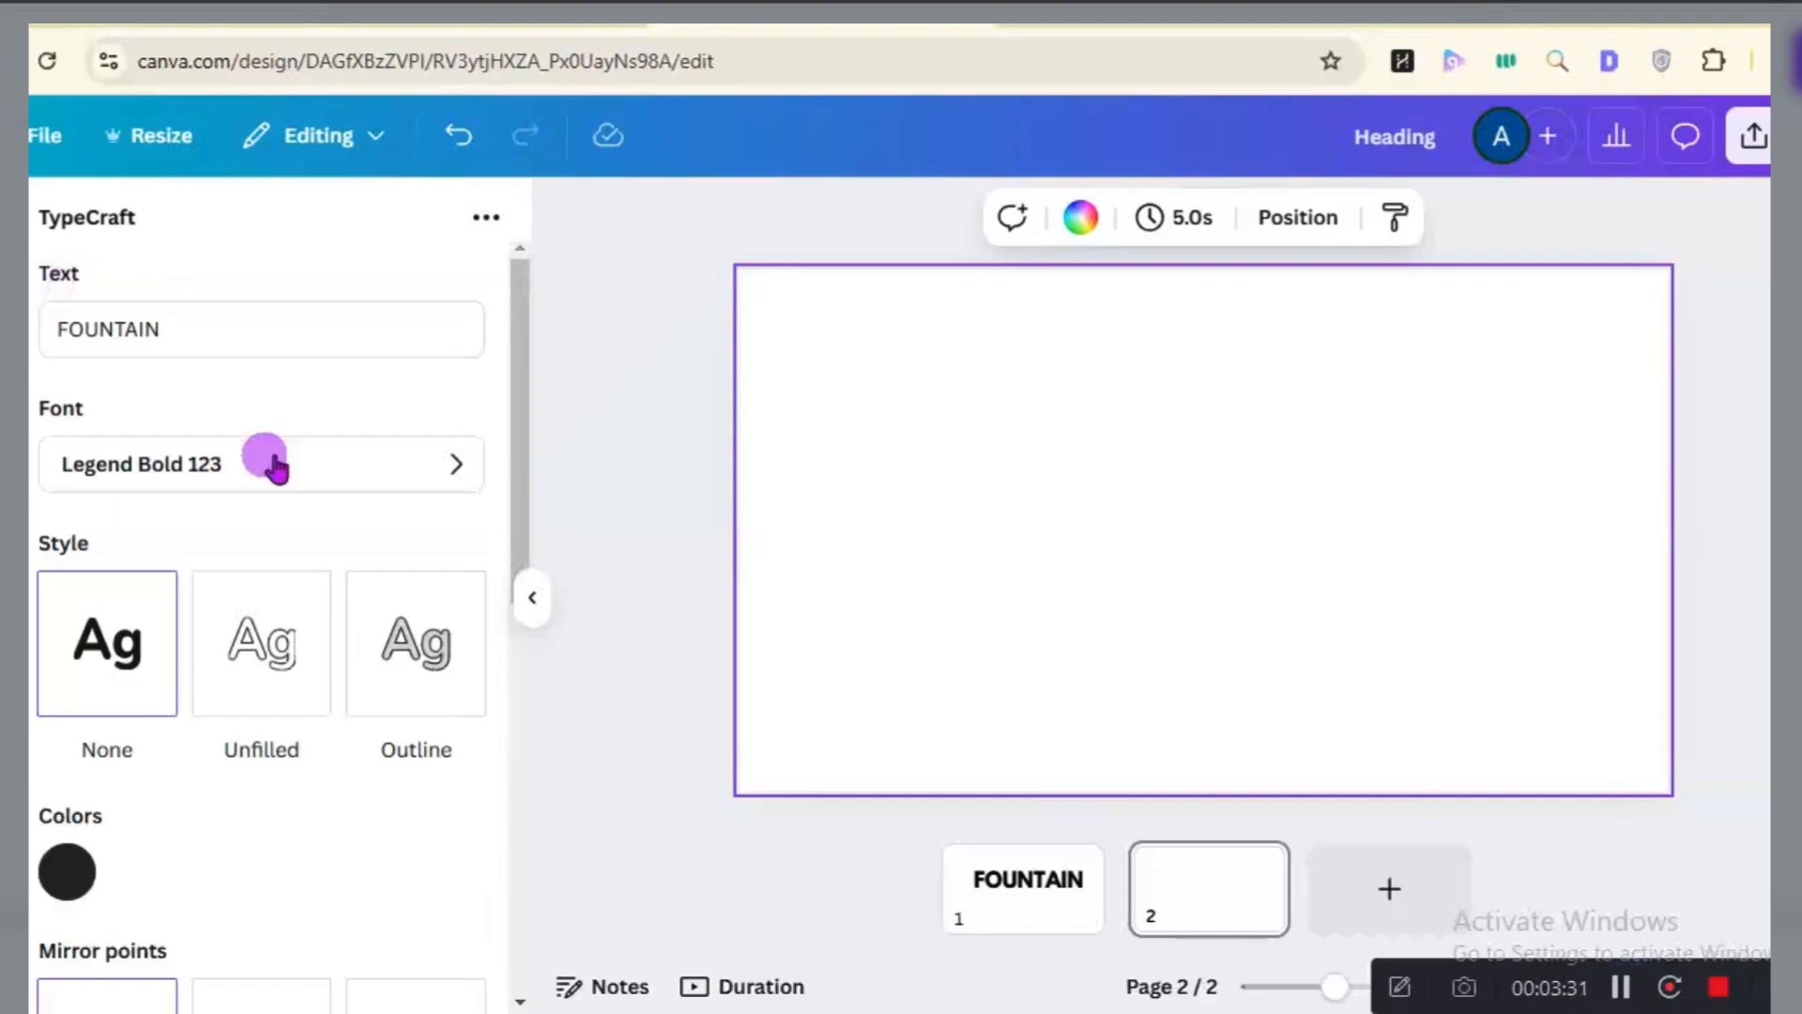
Set the TypeCraft text color to near-white #F9FBFD.
left_click_drag(521, 433, 510, 599)
left_click(80, 480)
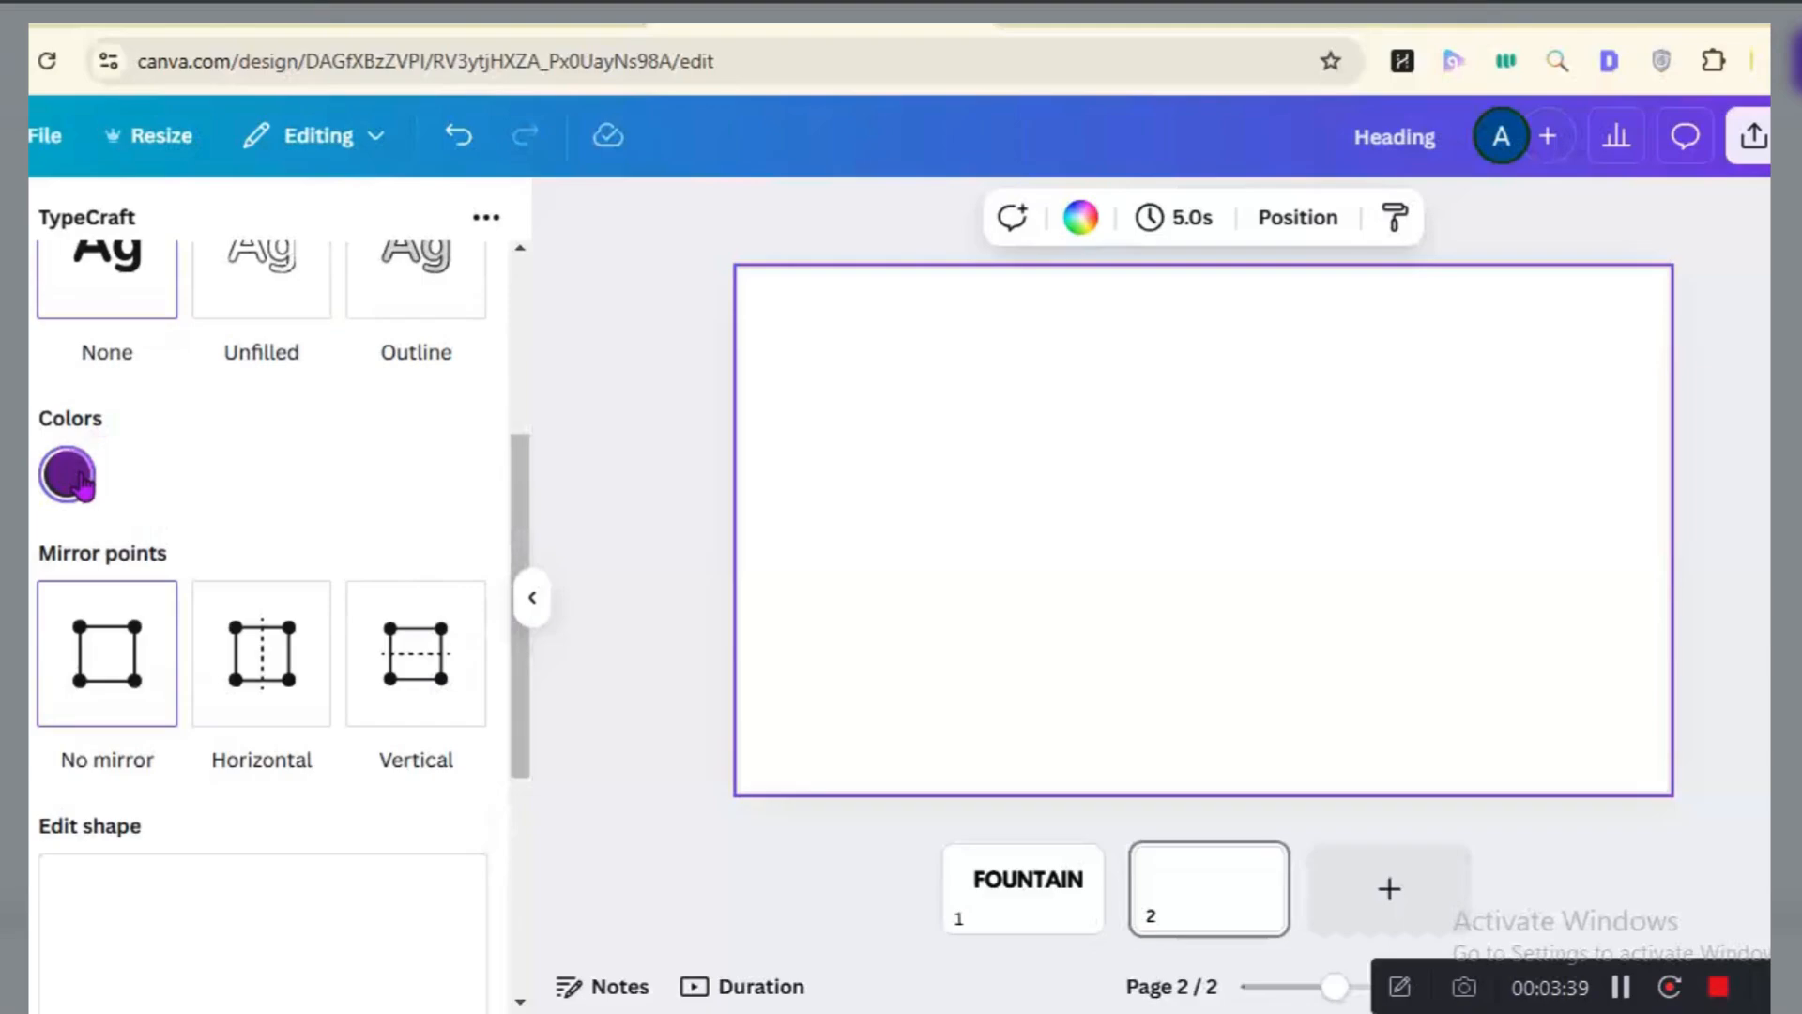
left_click(80, 481)
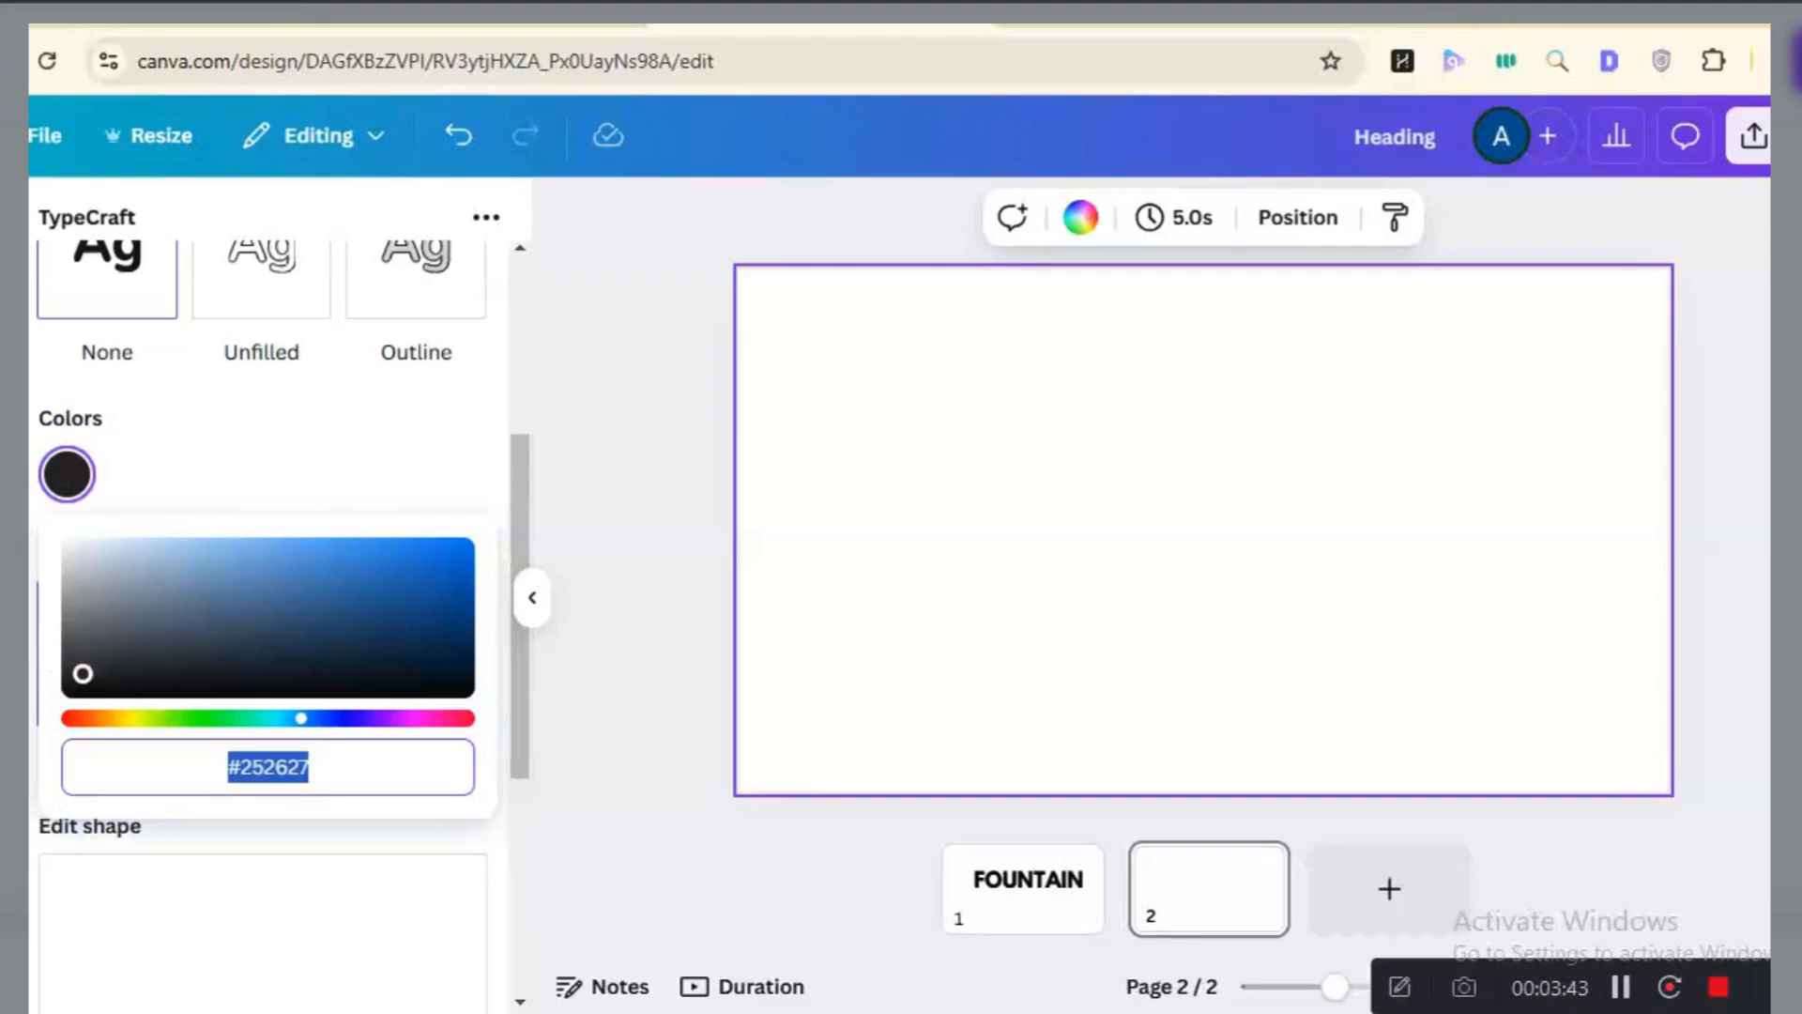
left_click_drag(83, 673, 67, 523)
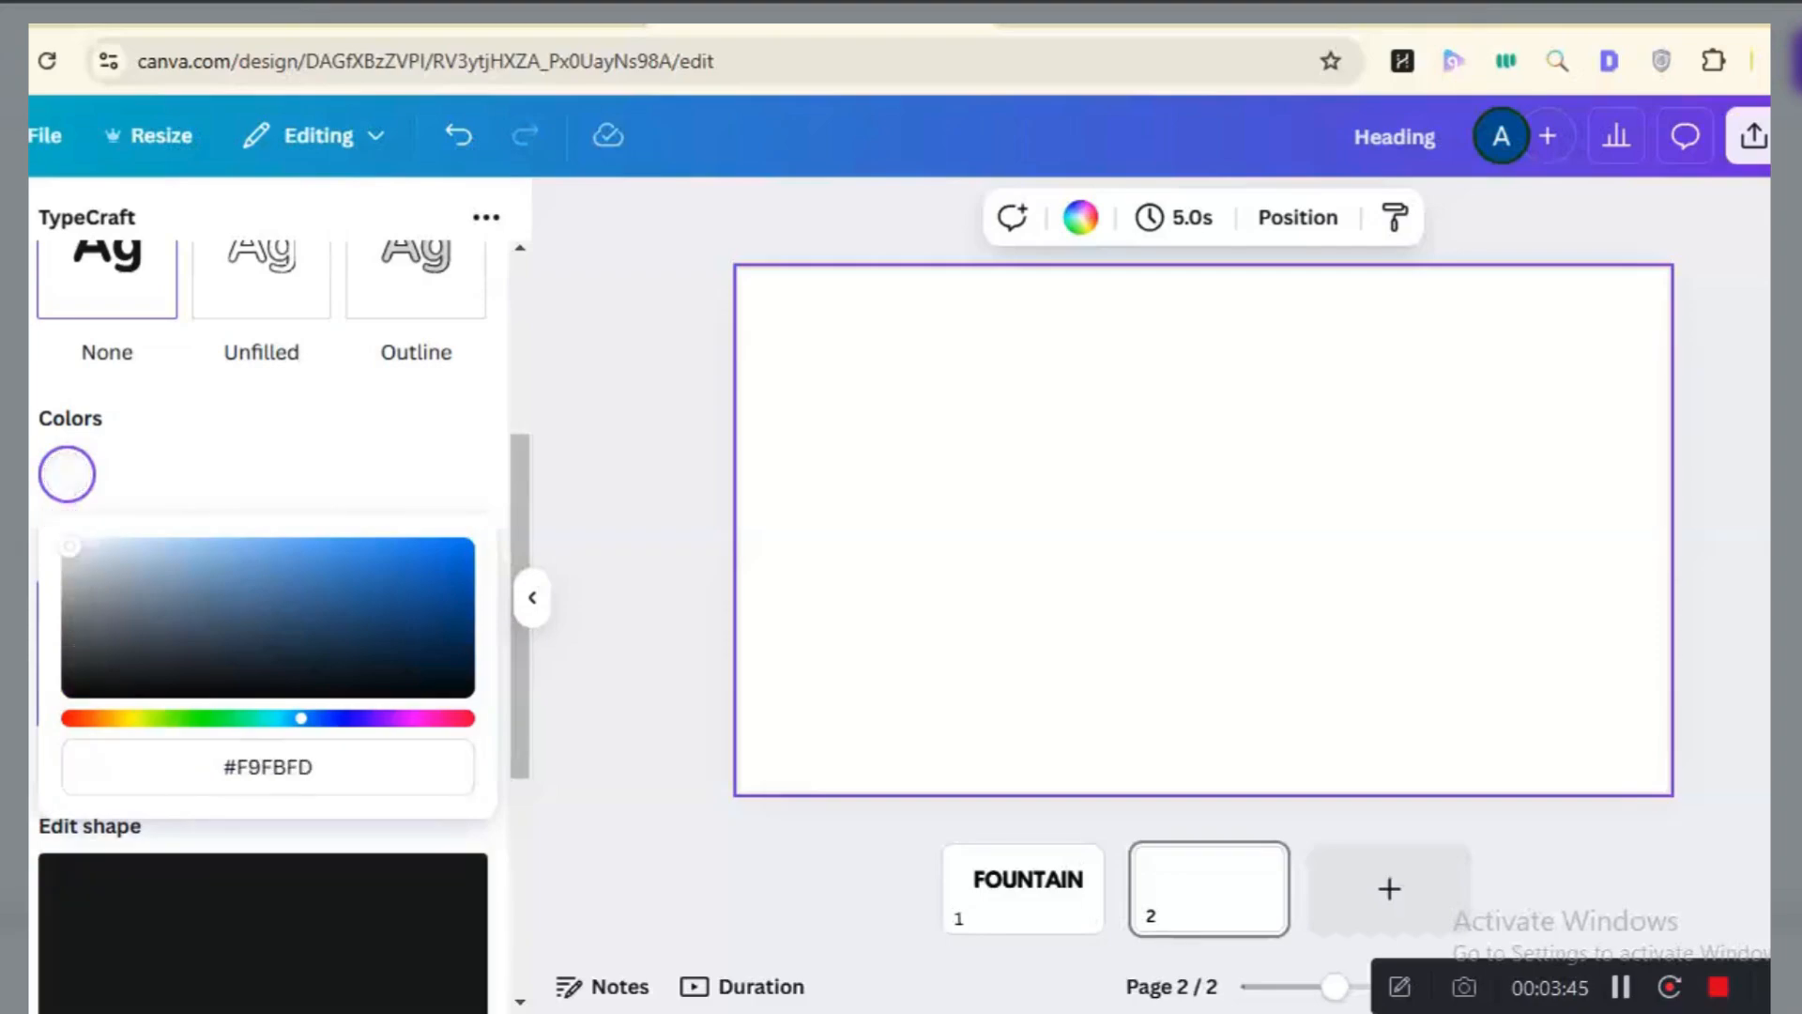
Warp the FOUNTAIN lettering in the TypeCraft shape editor by raising its upper-right corner point strongly and its upper-left corner point slightly.
left_click(522, 509)
left_click_drag(522, 509, 519, 528)
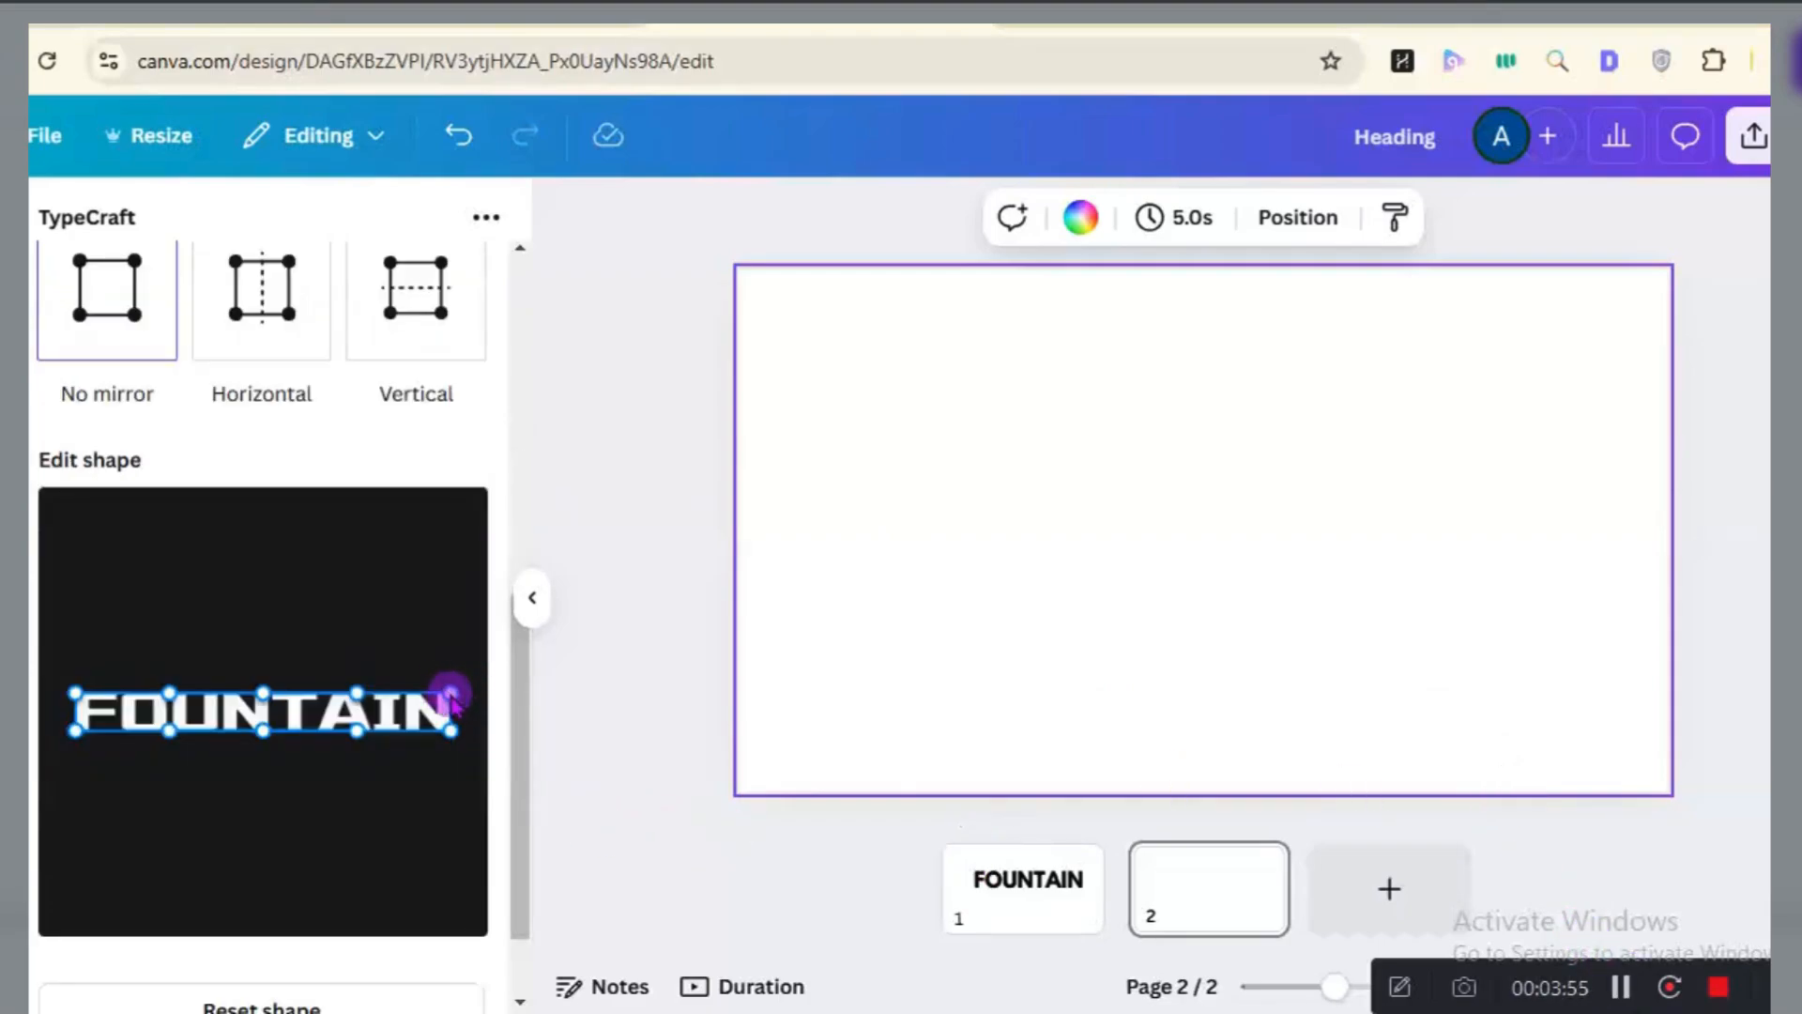
left_click_drag(451, 696, 462, 640)
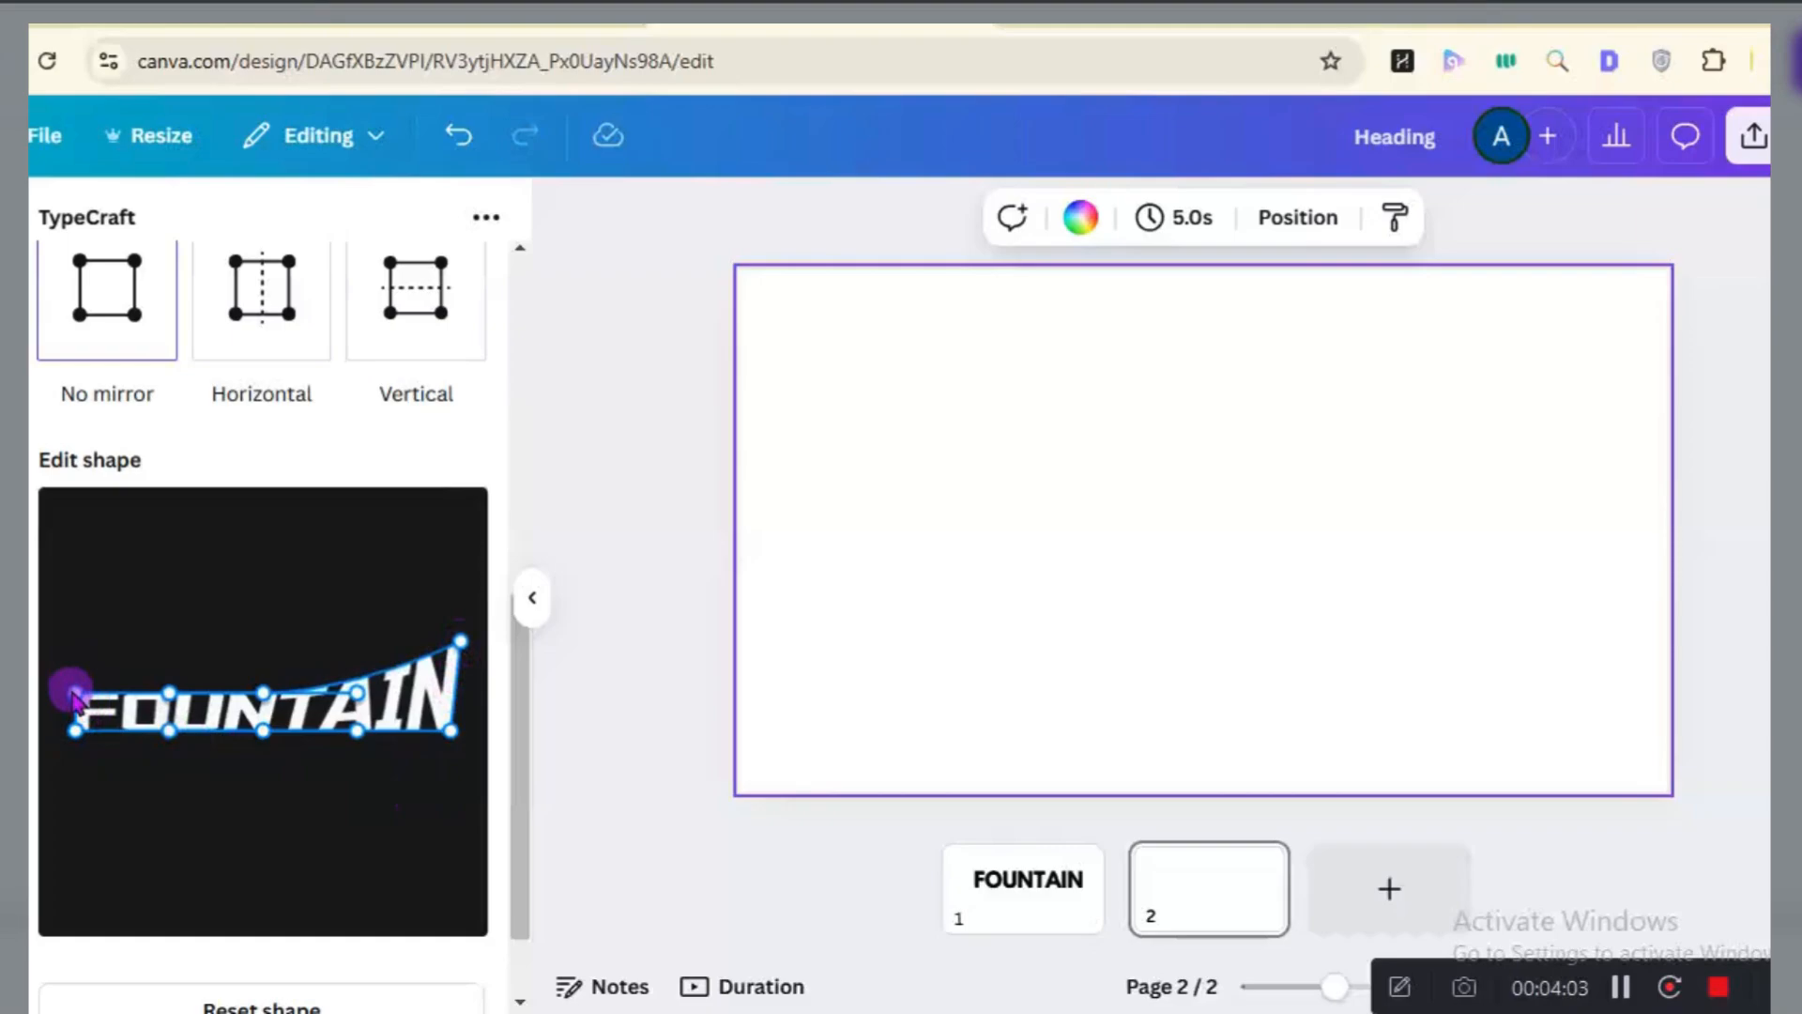
left_click_drag(74, 695, 72, 675)
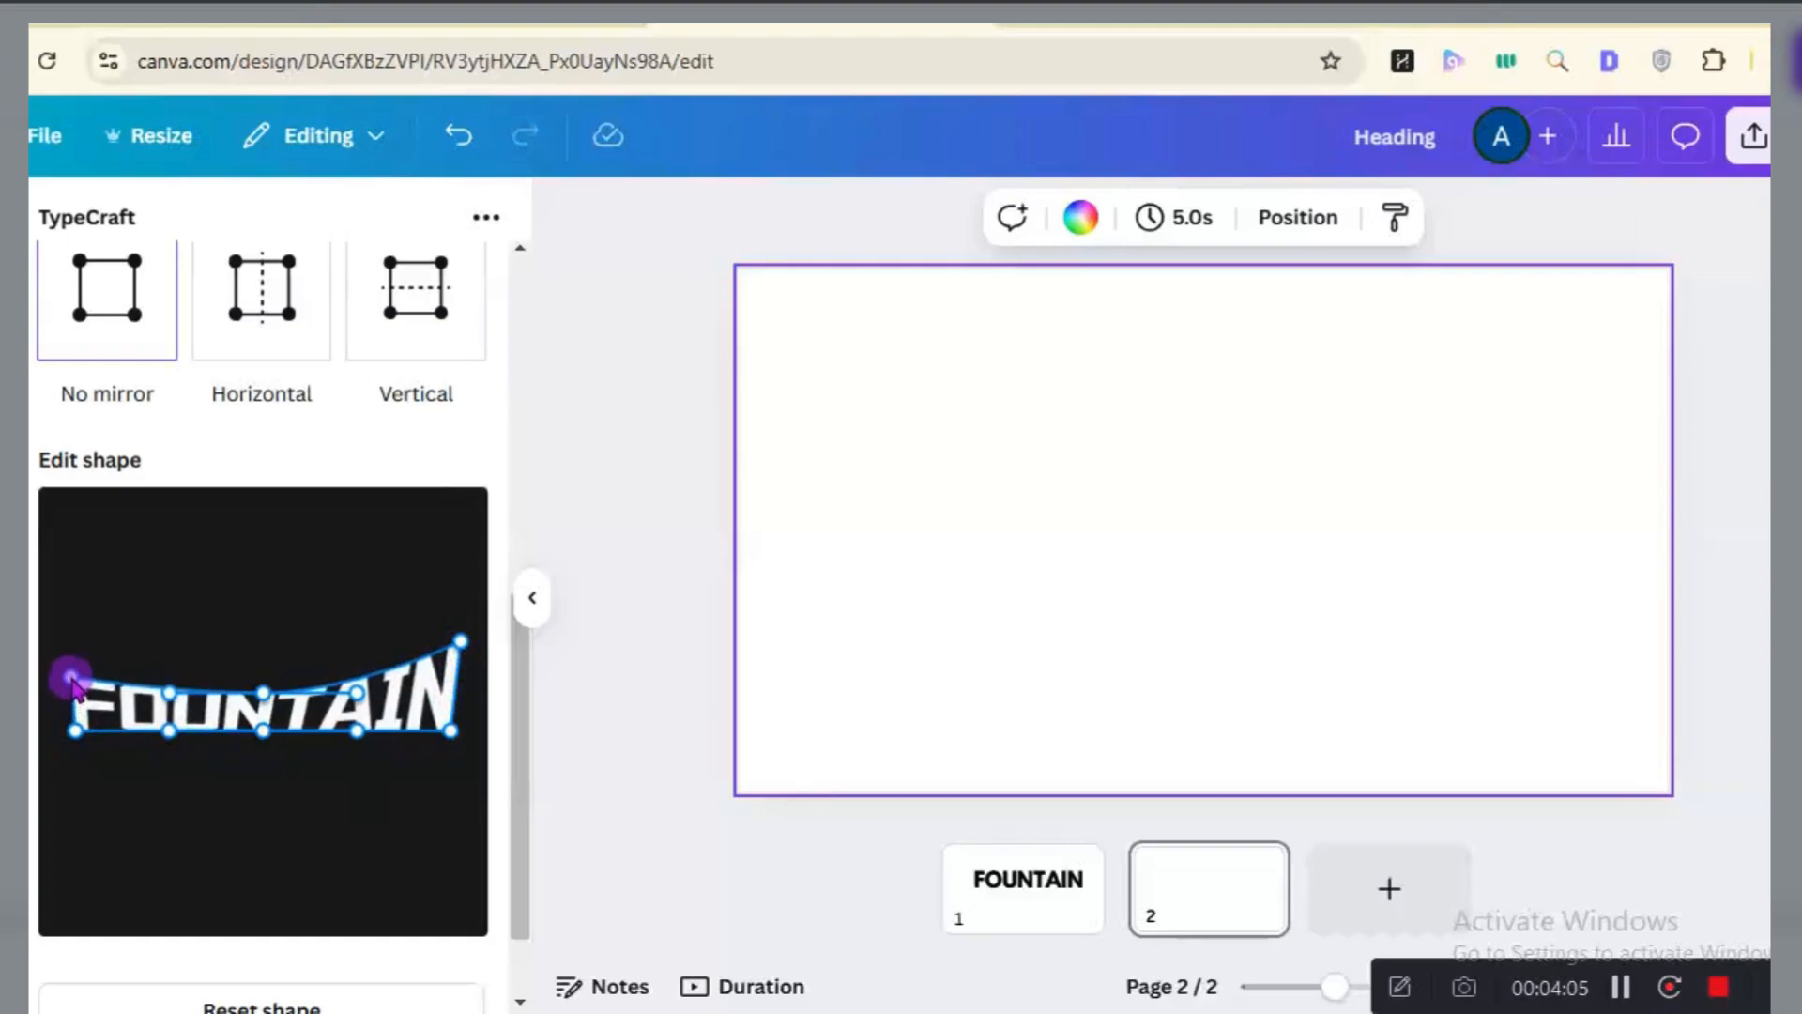
left_click_drag(460, 642, 458, 627)
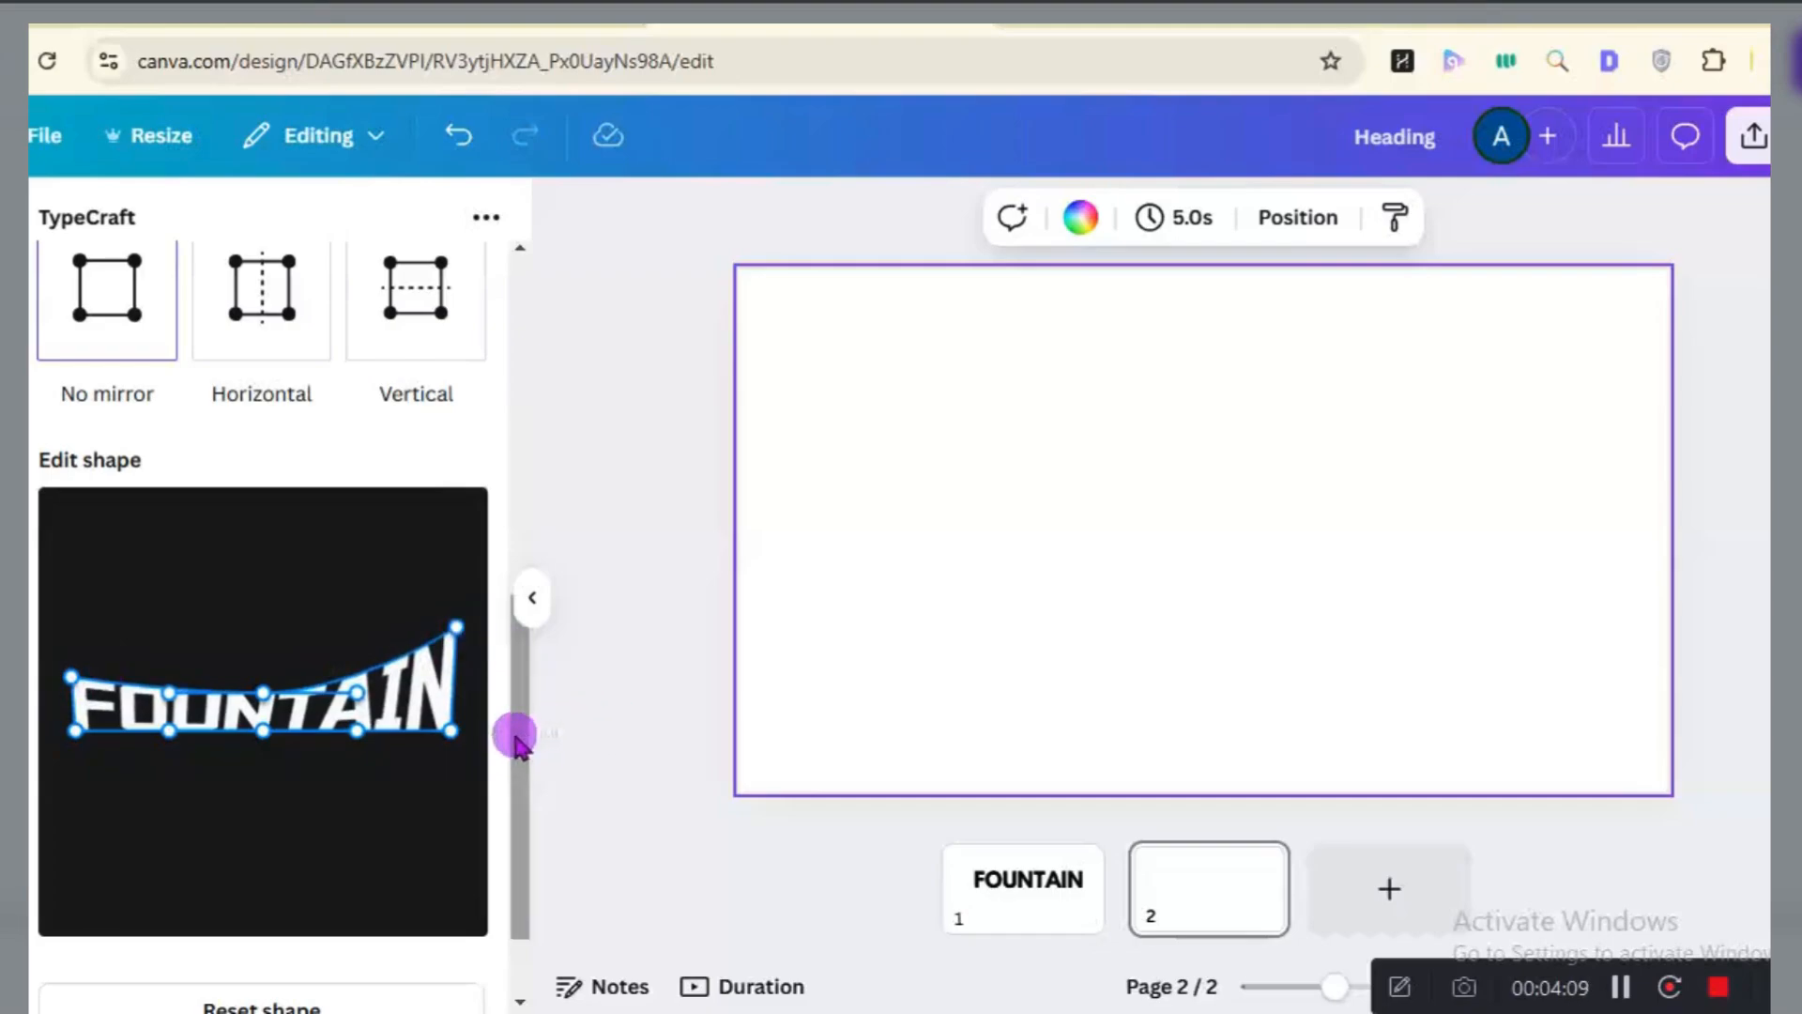
Raise the upper middle point and upper-left corner of the FOUNTAIN shape a little more, and add the element to the design.
scroll(507, 808, "down", 2)
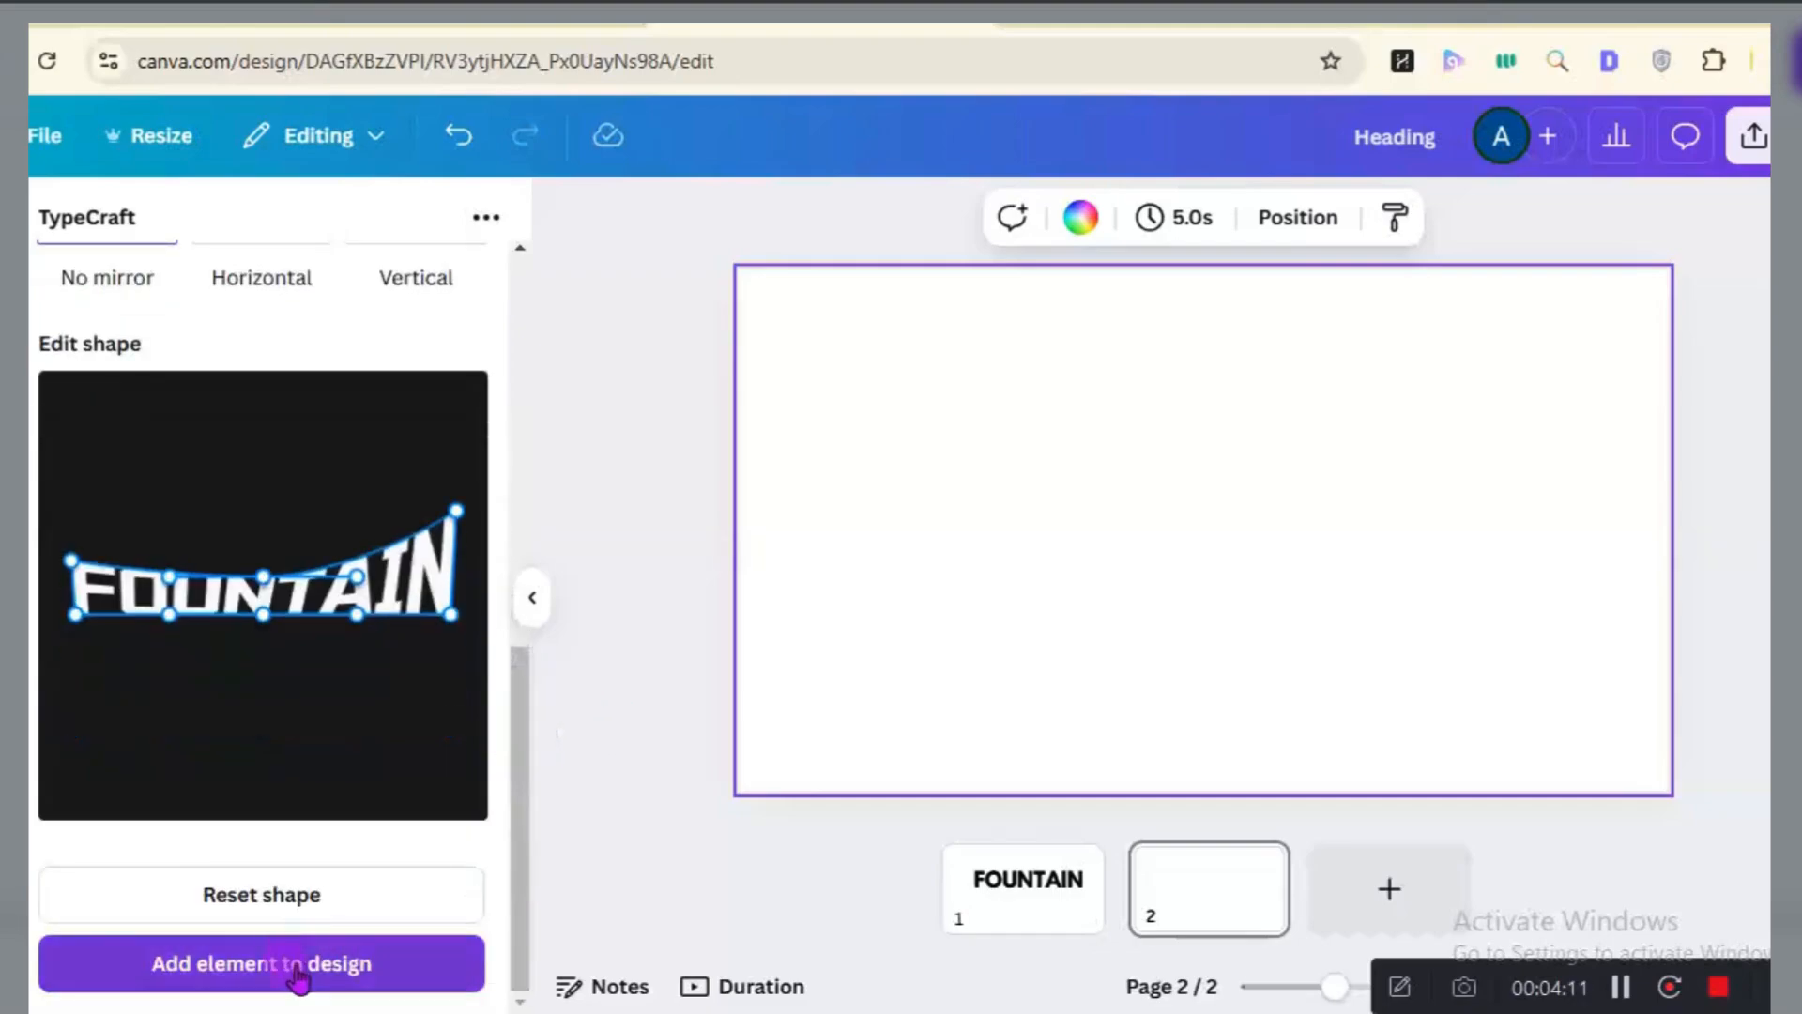
left_click_drag(261, 577, 260, 567)
left_click(75, 563)
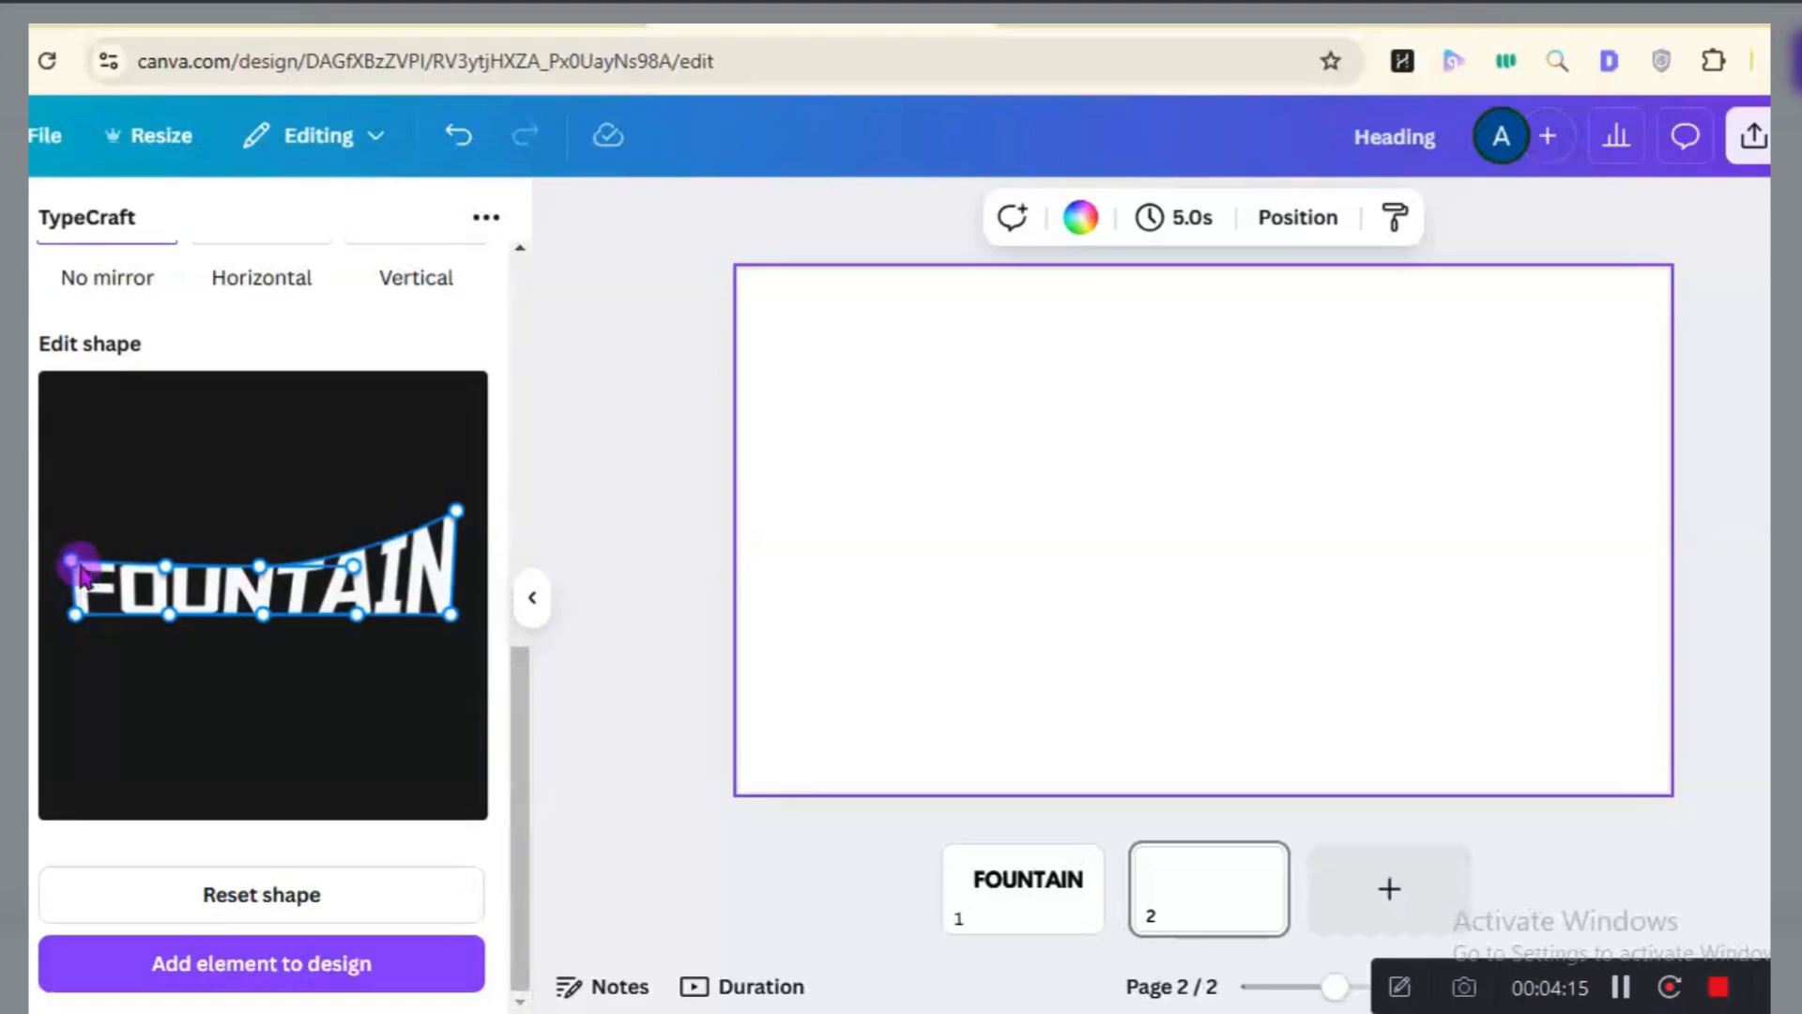
left_click_drag(71, 564, 67, 542)
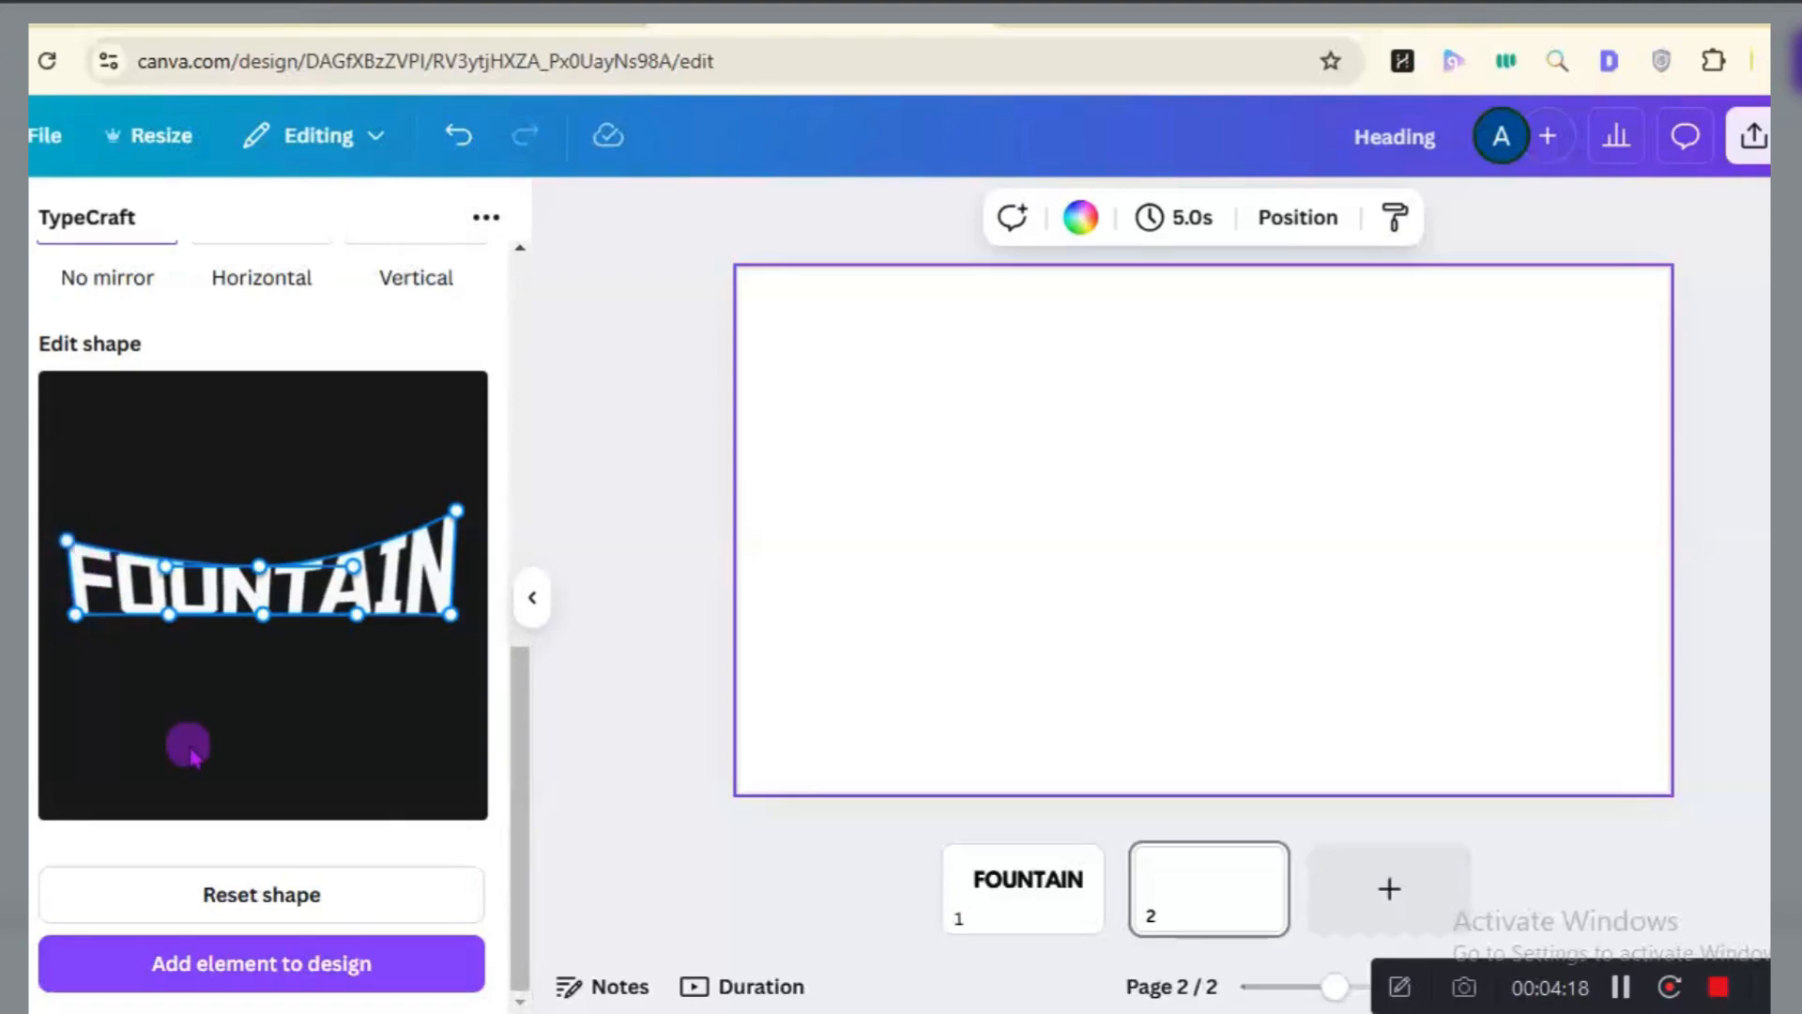
left_click(312, 984)
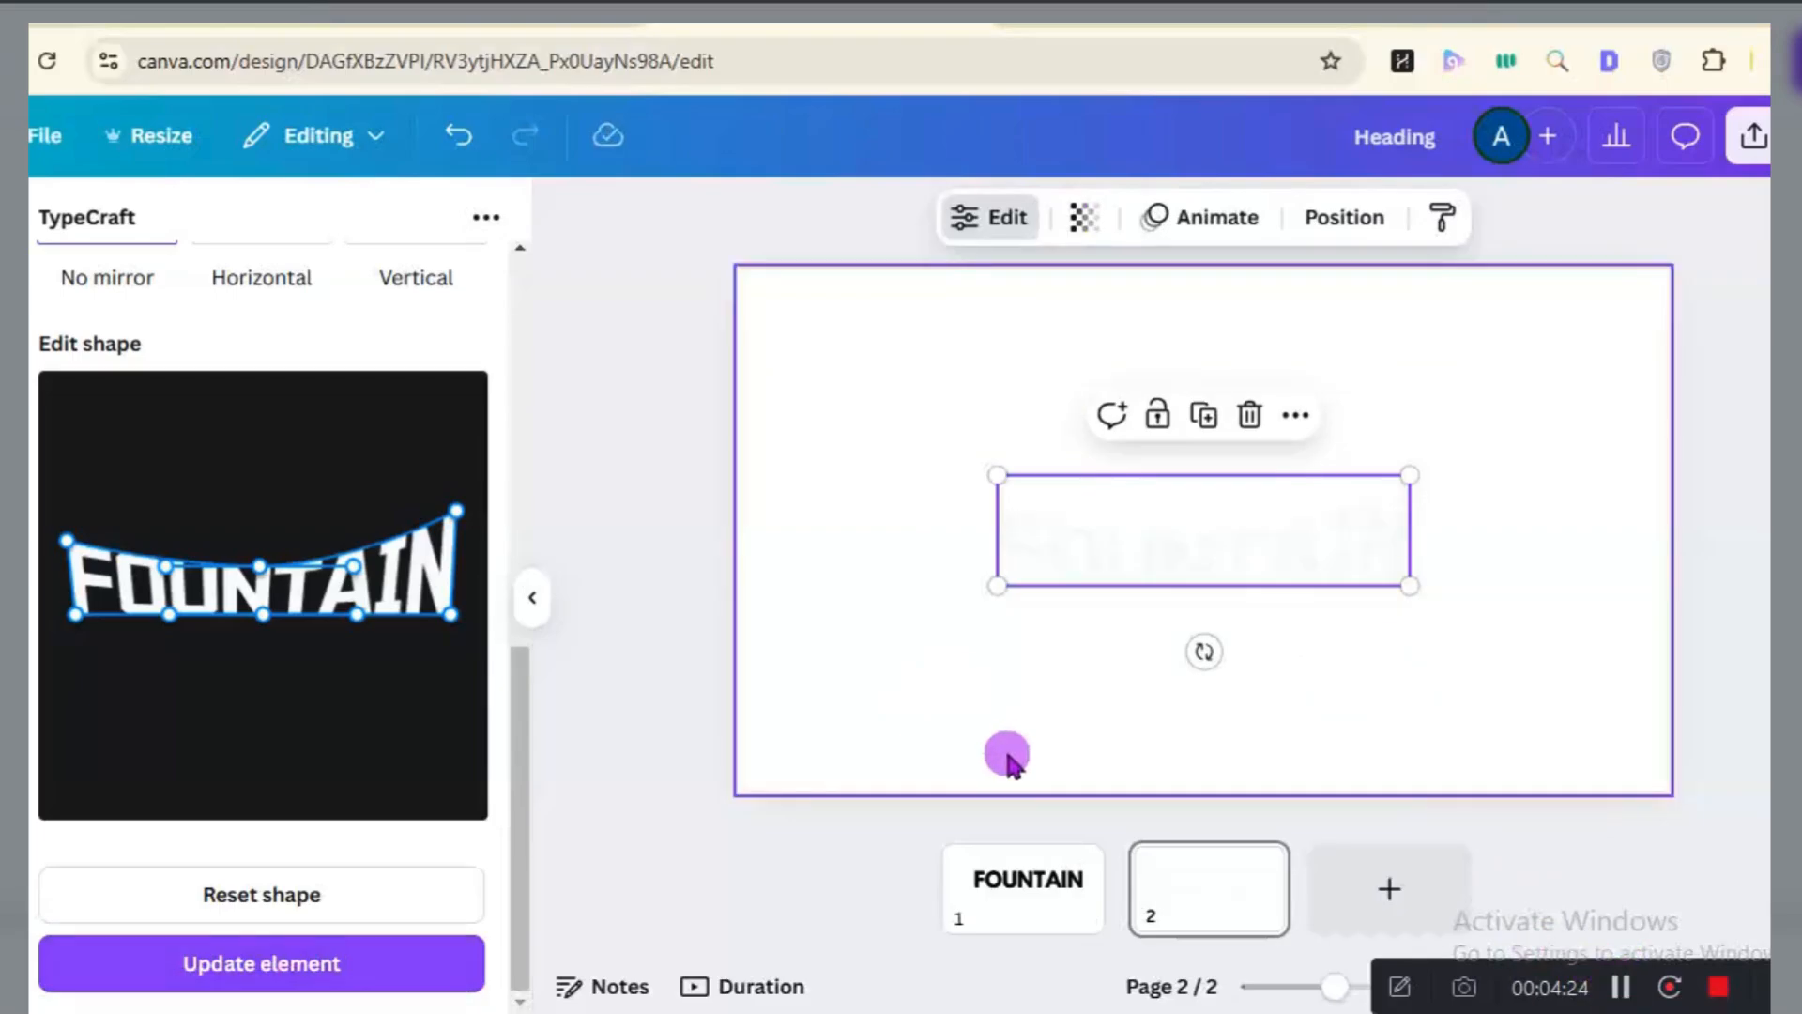
Add a square shape to page 2 and stretch it into a rectangle of about 1606 × 852 px covering the FOUNTAIN text.
left_click_drag(527, 785, 507, 291)
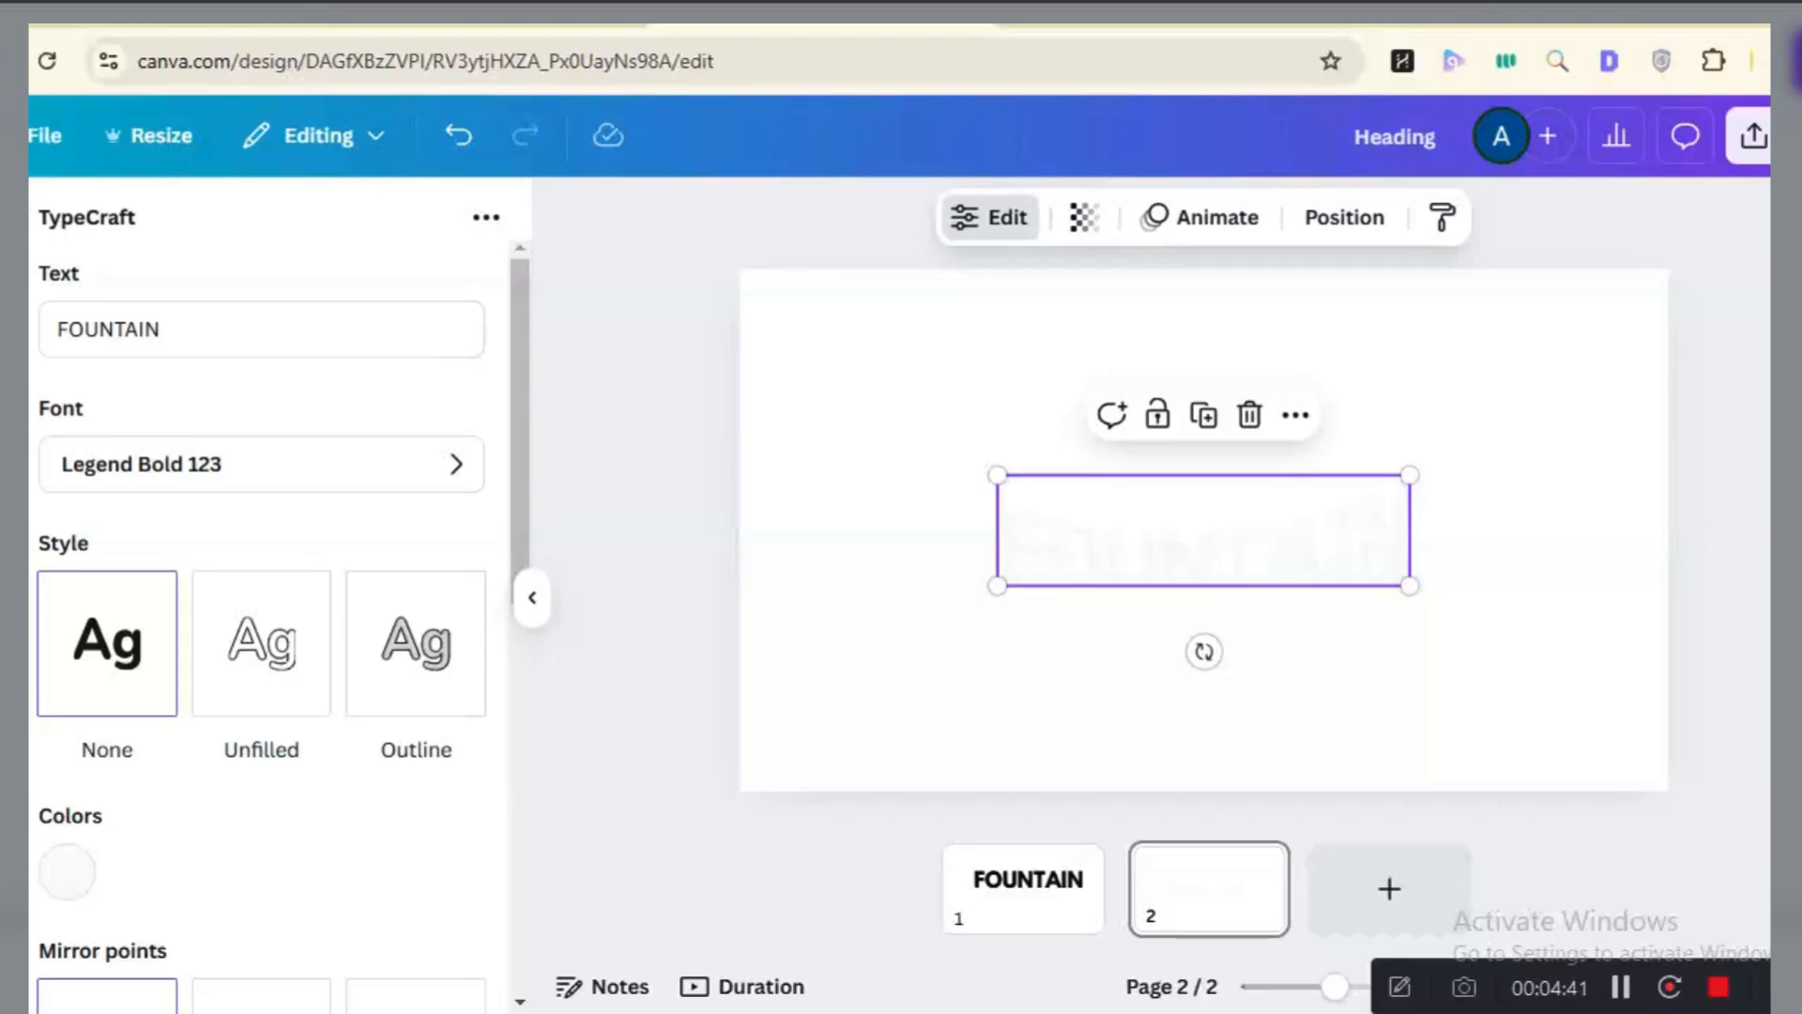
left_click(29, 324)
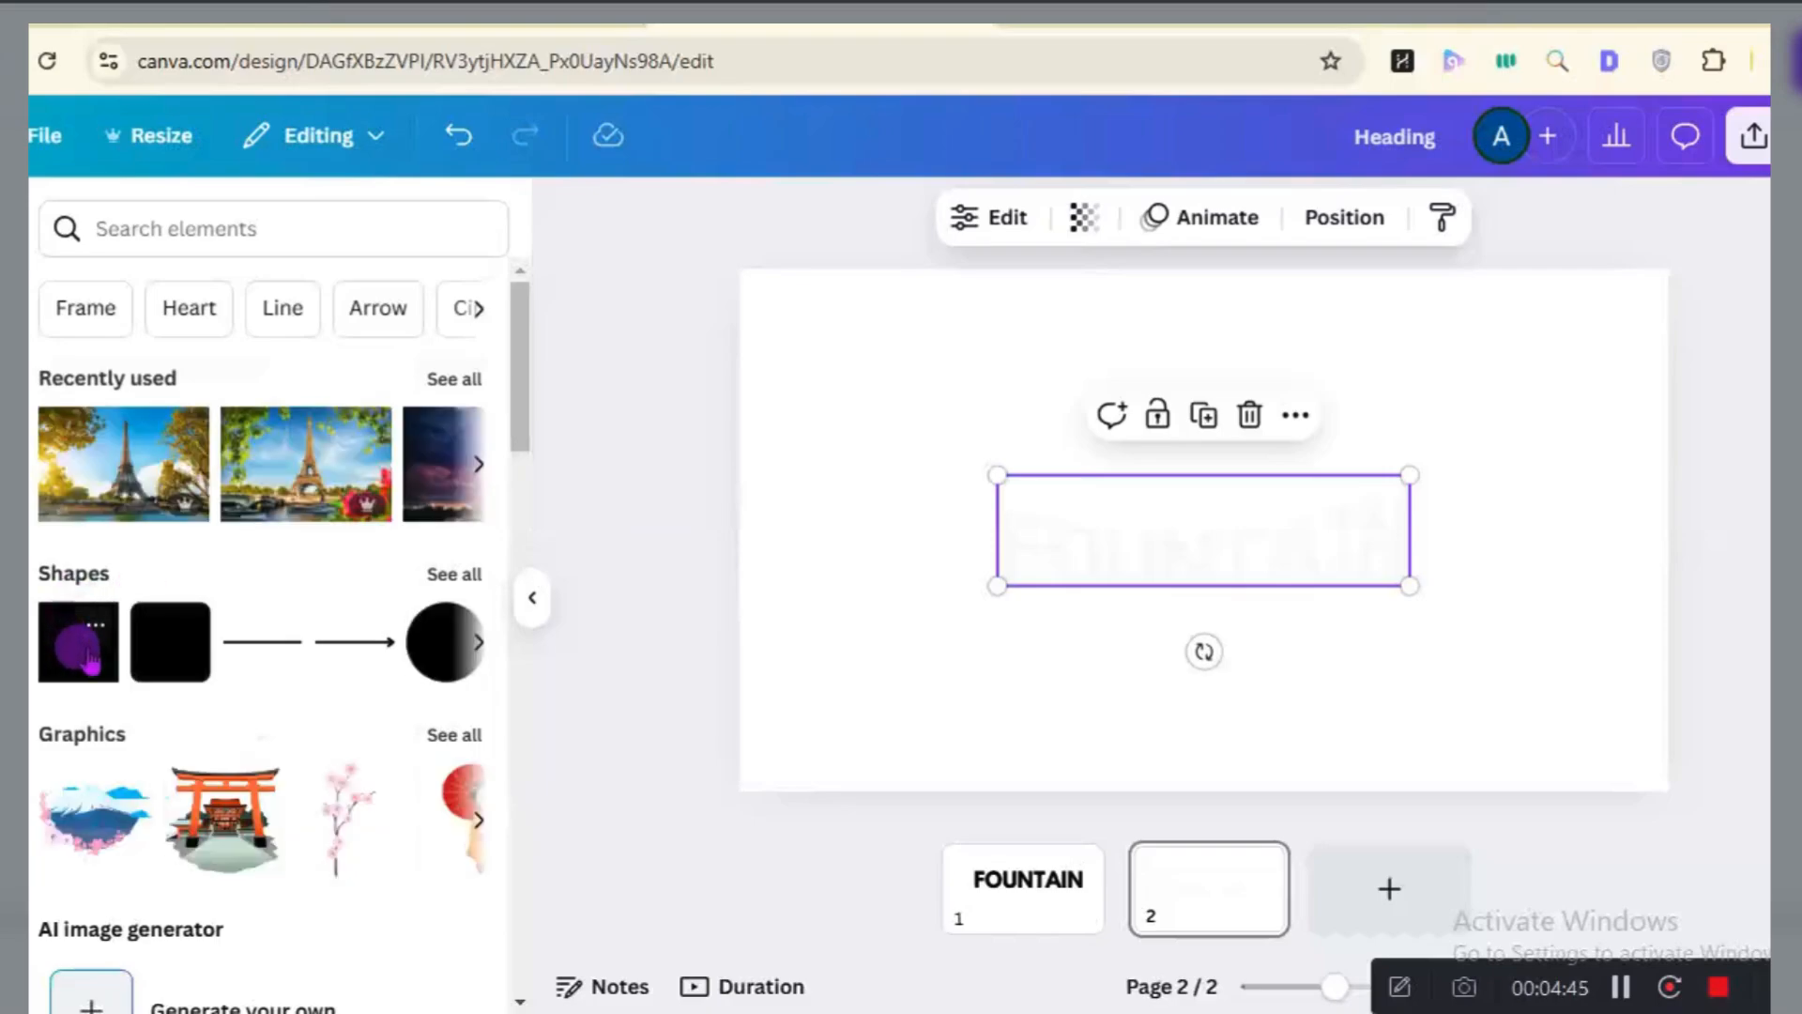
left_click(82, 668)
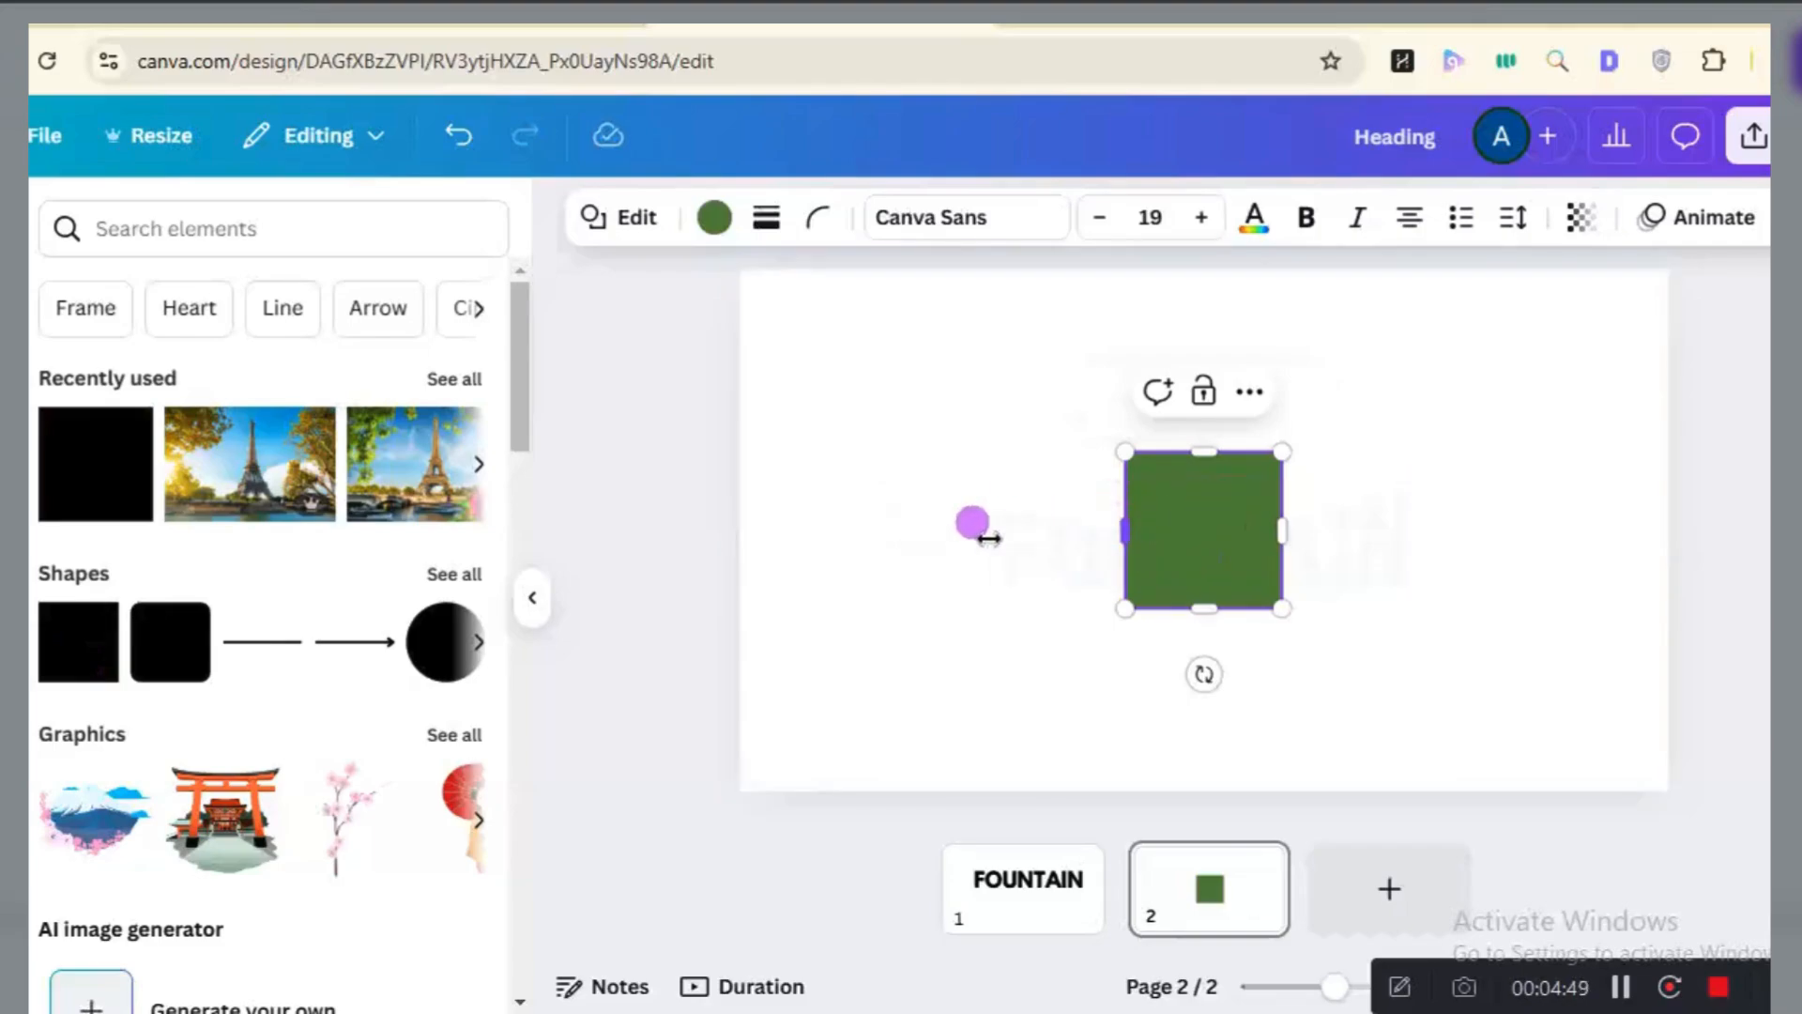
left_click_drag(987, 537, 927, 530)
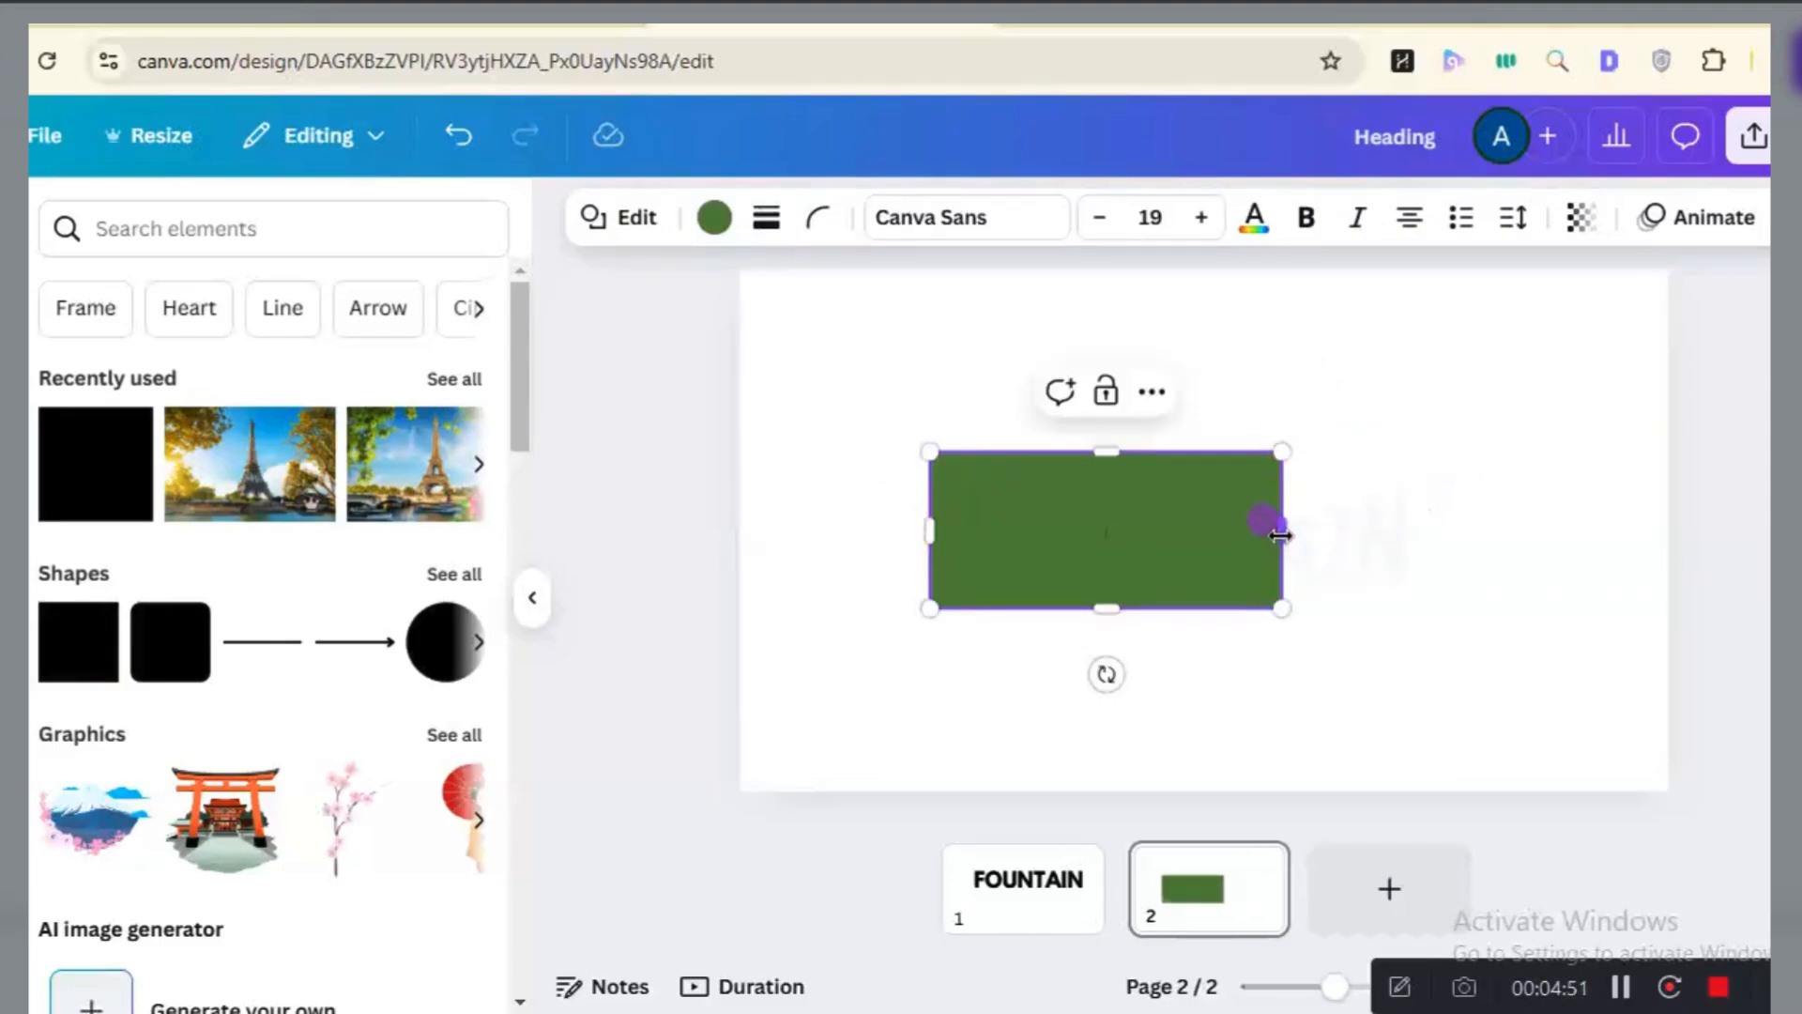
left_click_drag(1523, 512, 1575, 532)
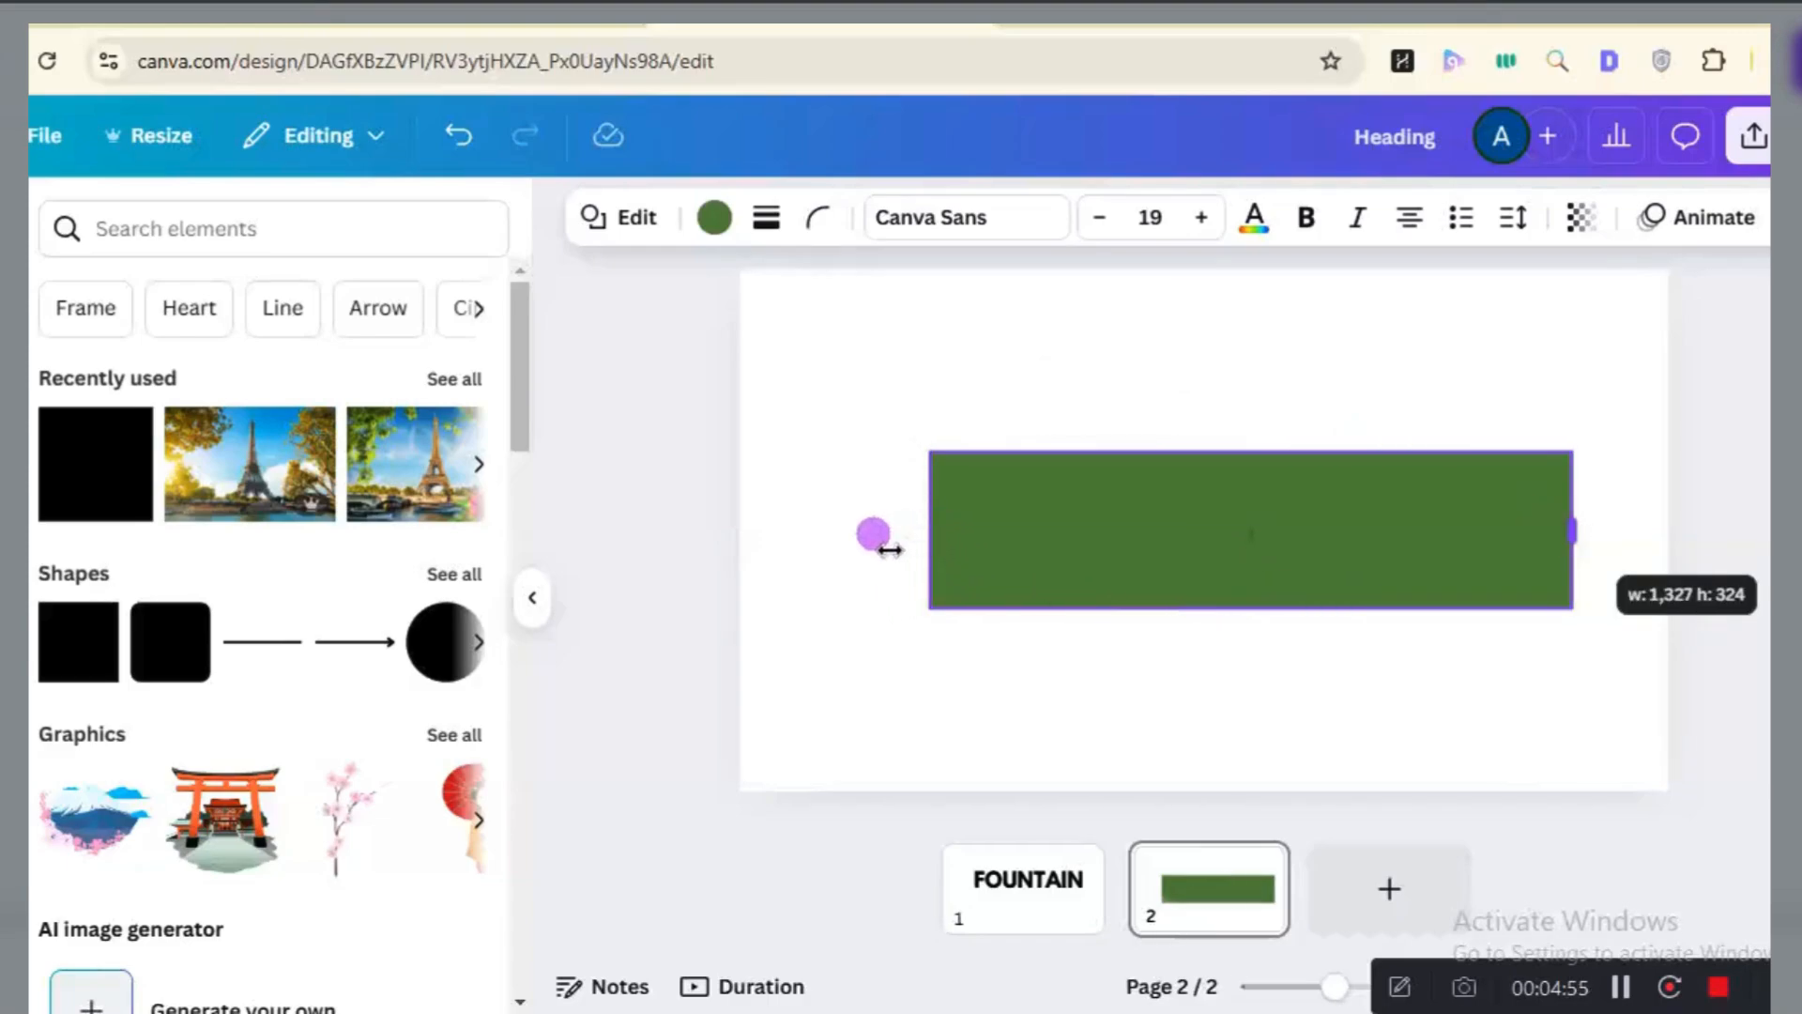
left_click(1621, 984)
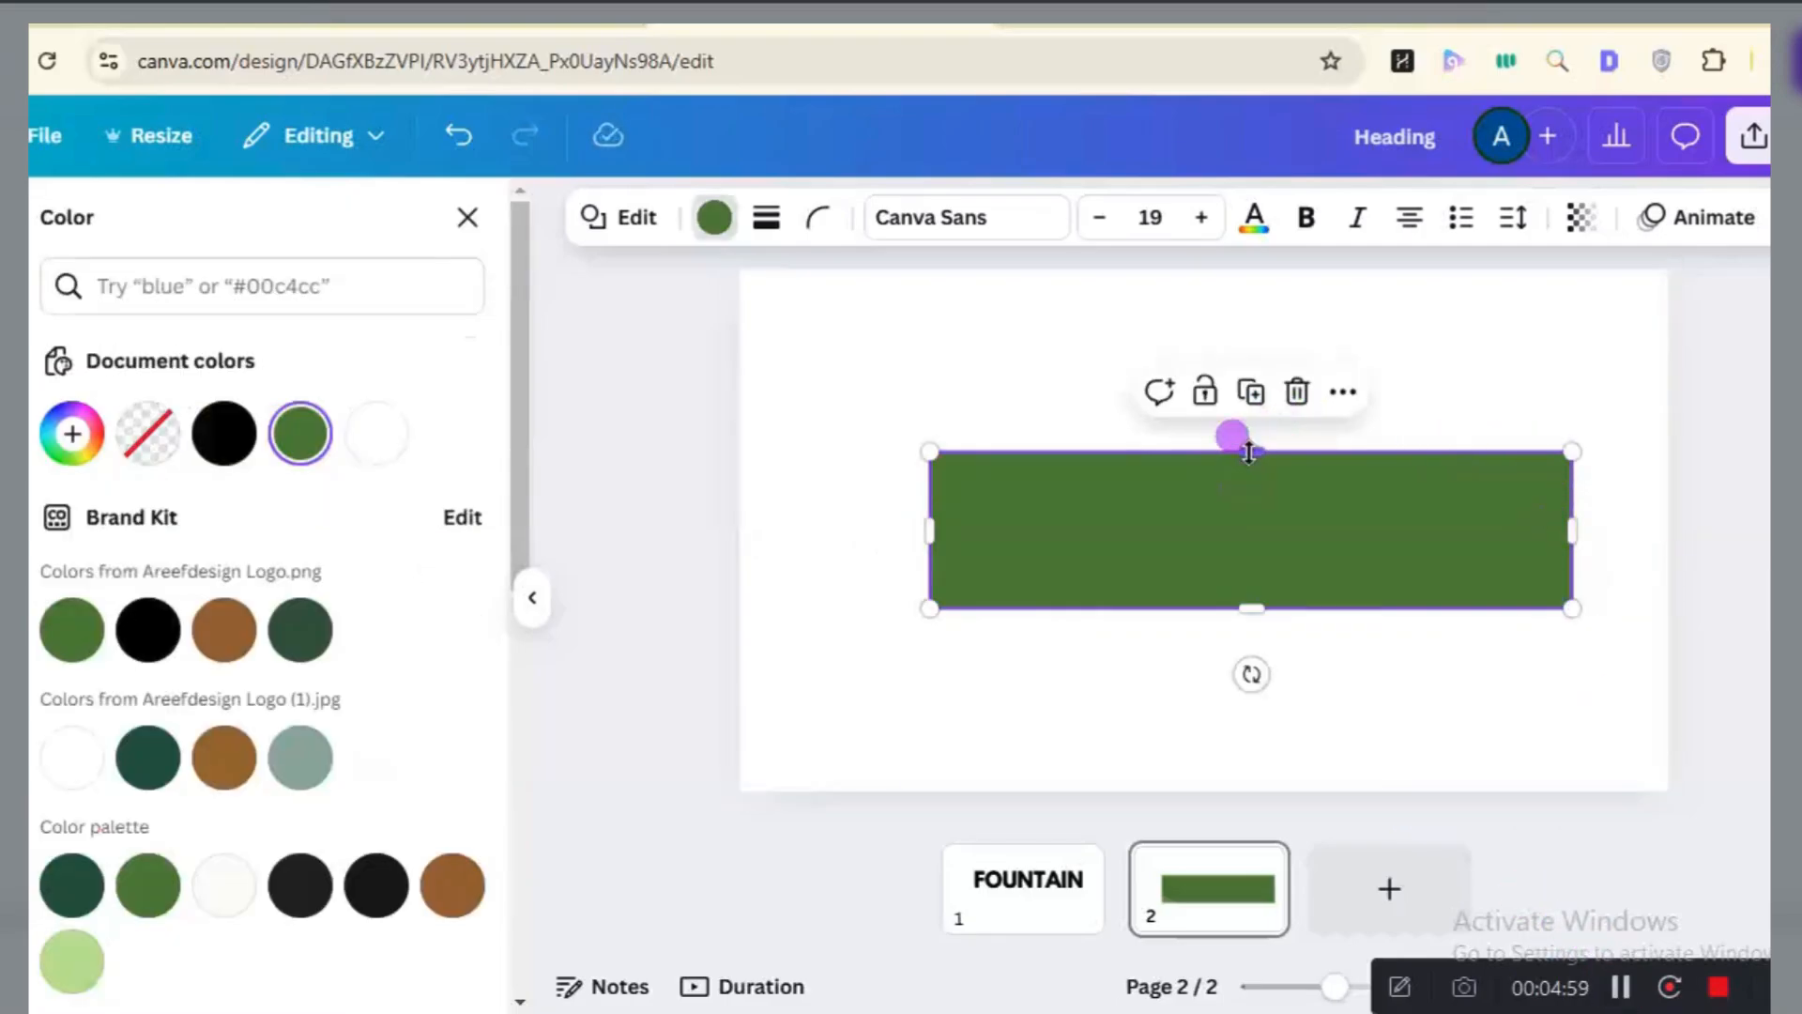
left_click_drag(1249, 454, 1238, 320)
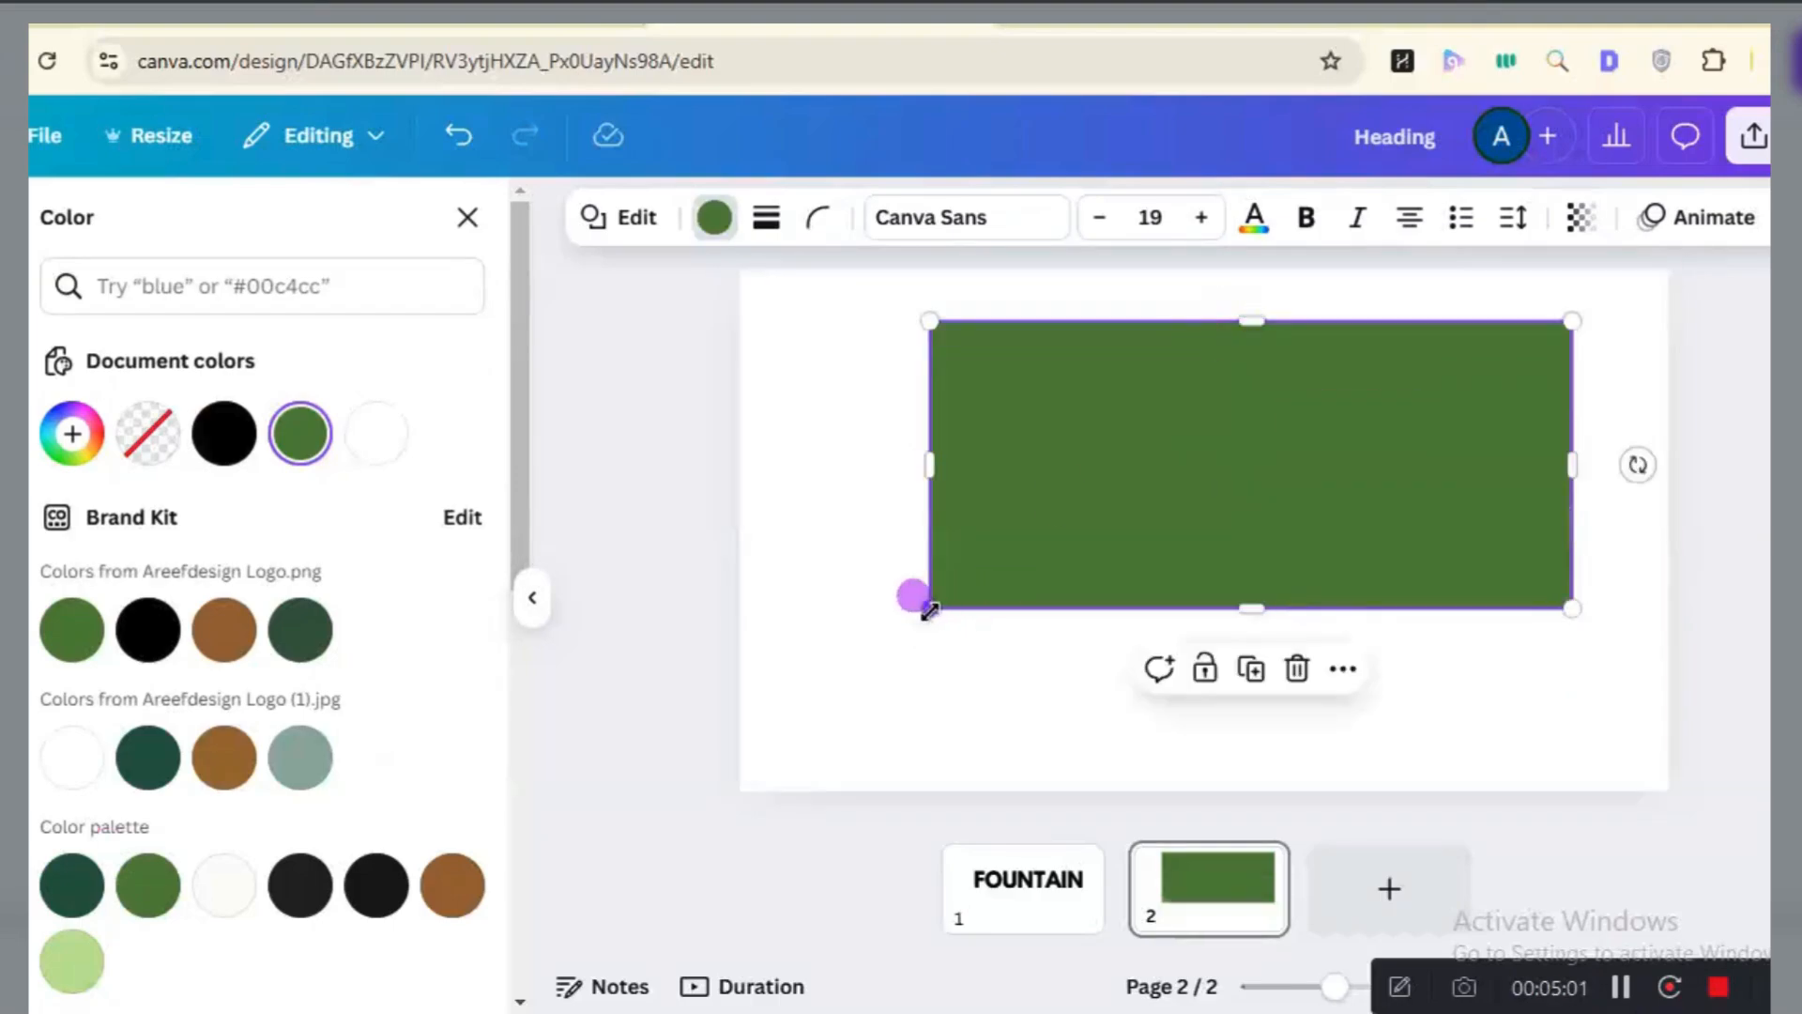
left_click_drag(930, 611, 842, 720)
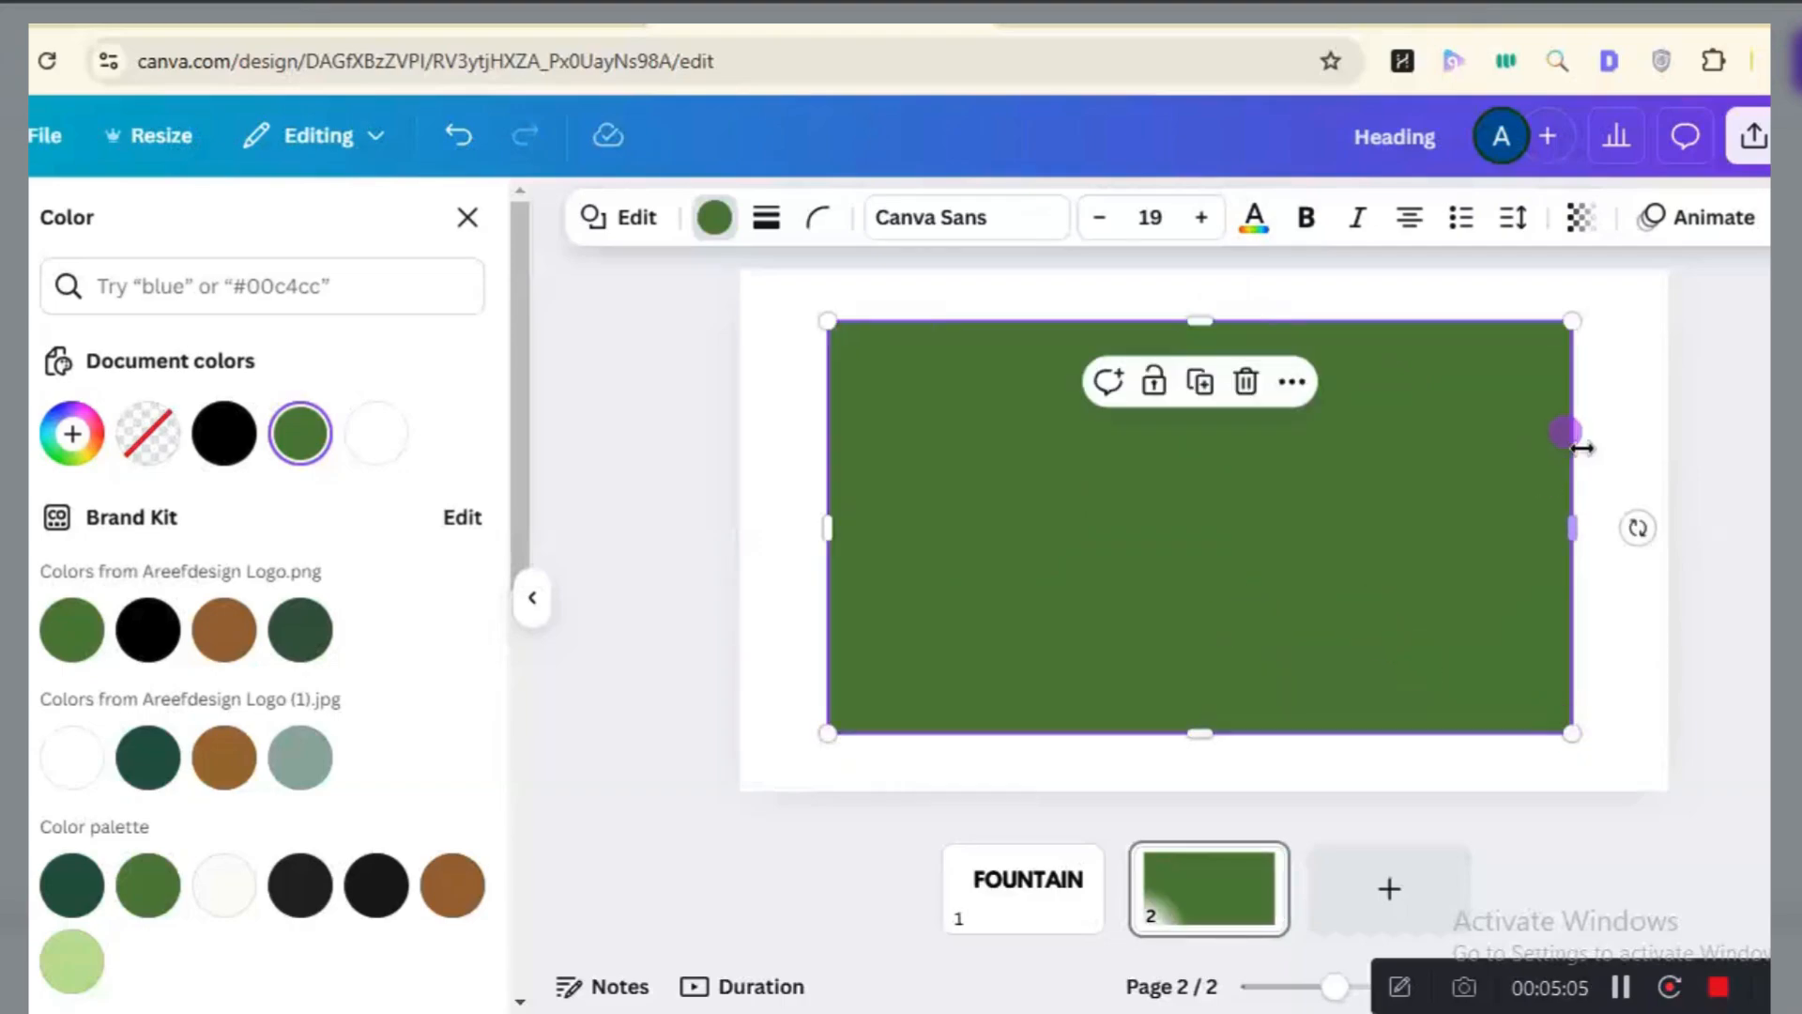
left_click_drag(1578, 539, 1607, 526)
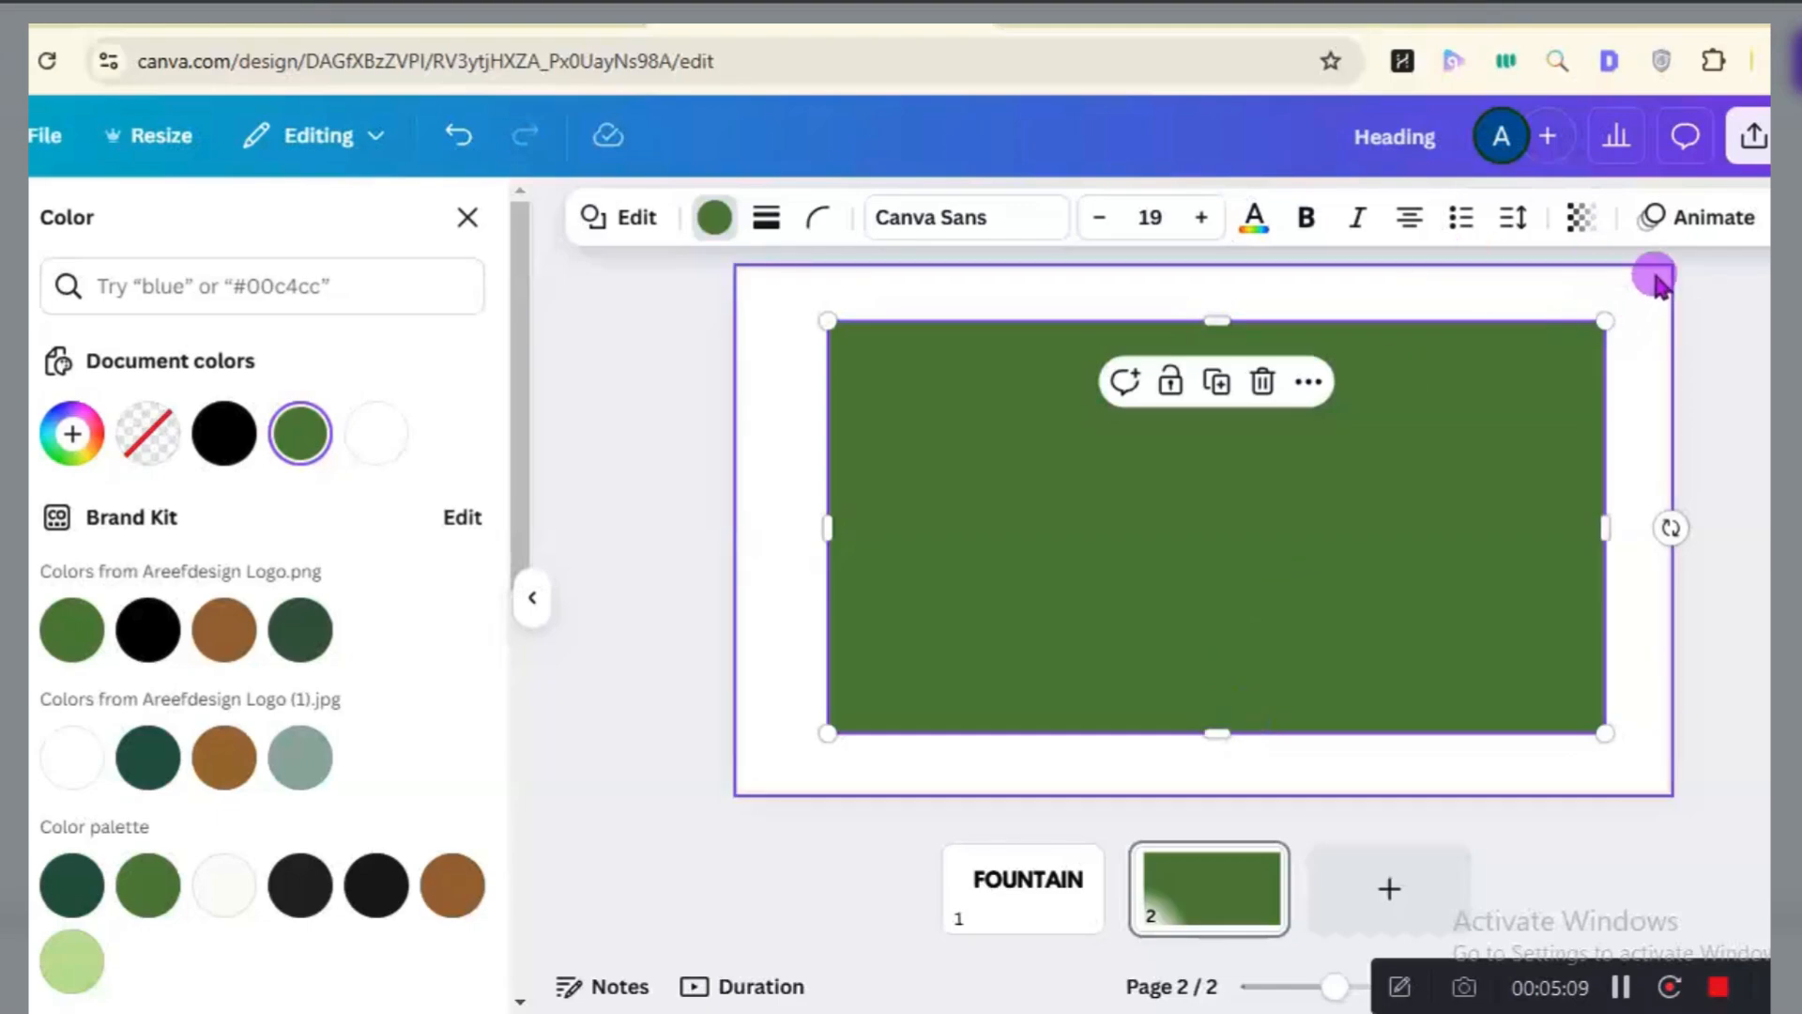
Send the green rectangle backward so it sits behind the FOUNTAIN text.
left_click(1791, 217)
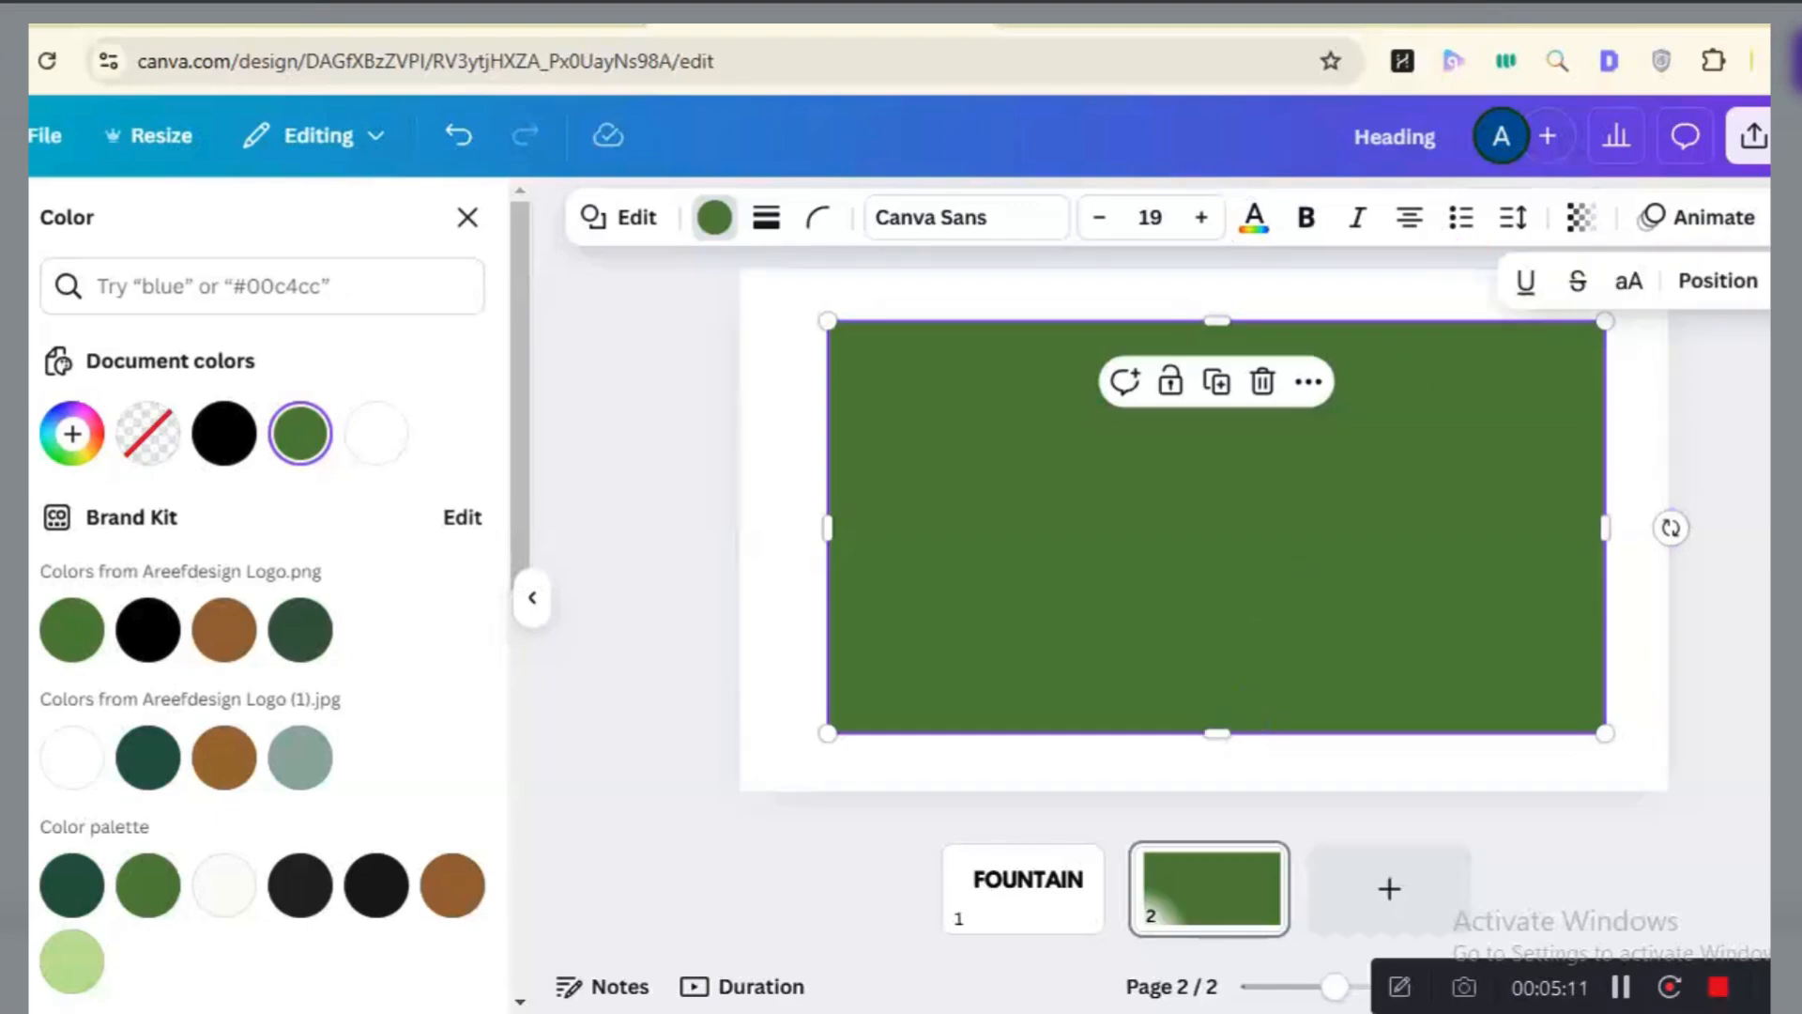
left_click(1732, 281)
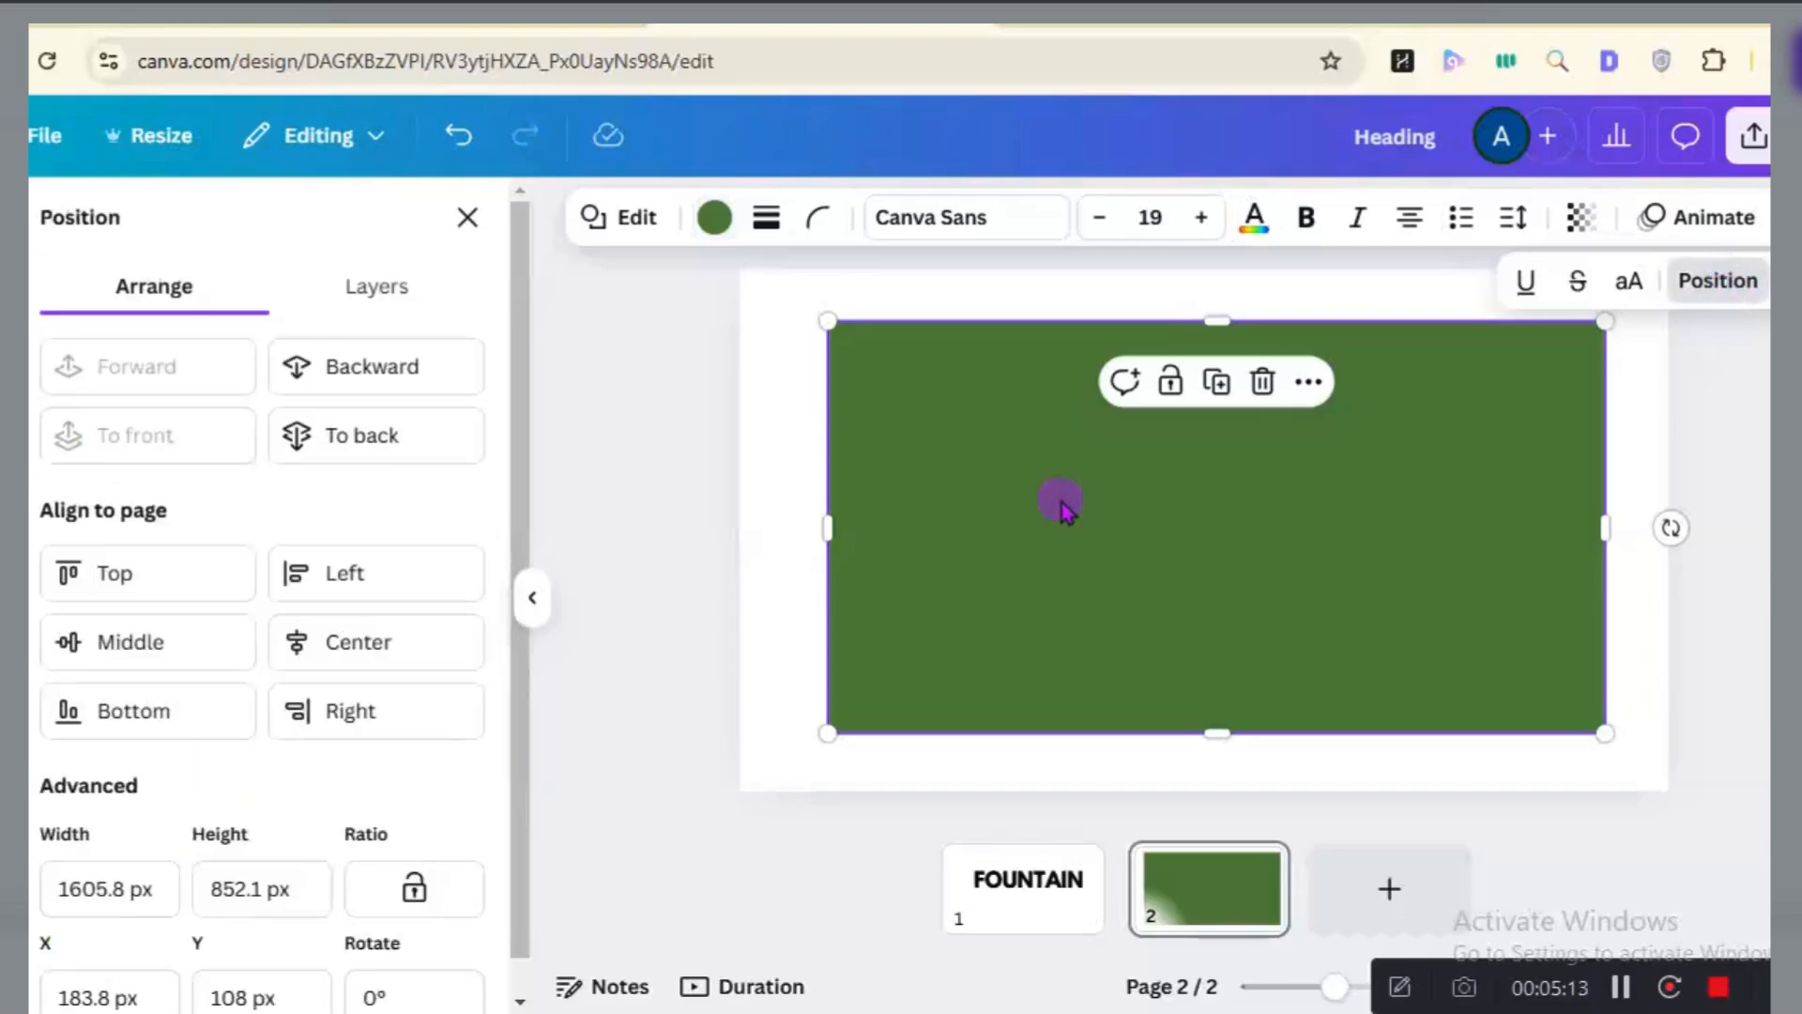
left_click(413, 368)
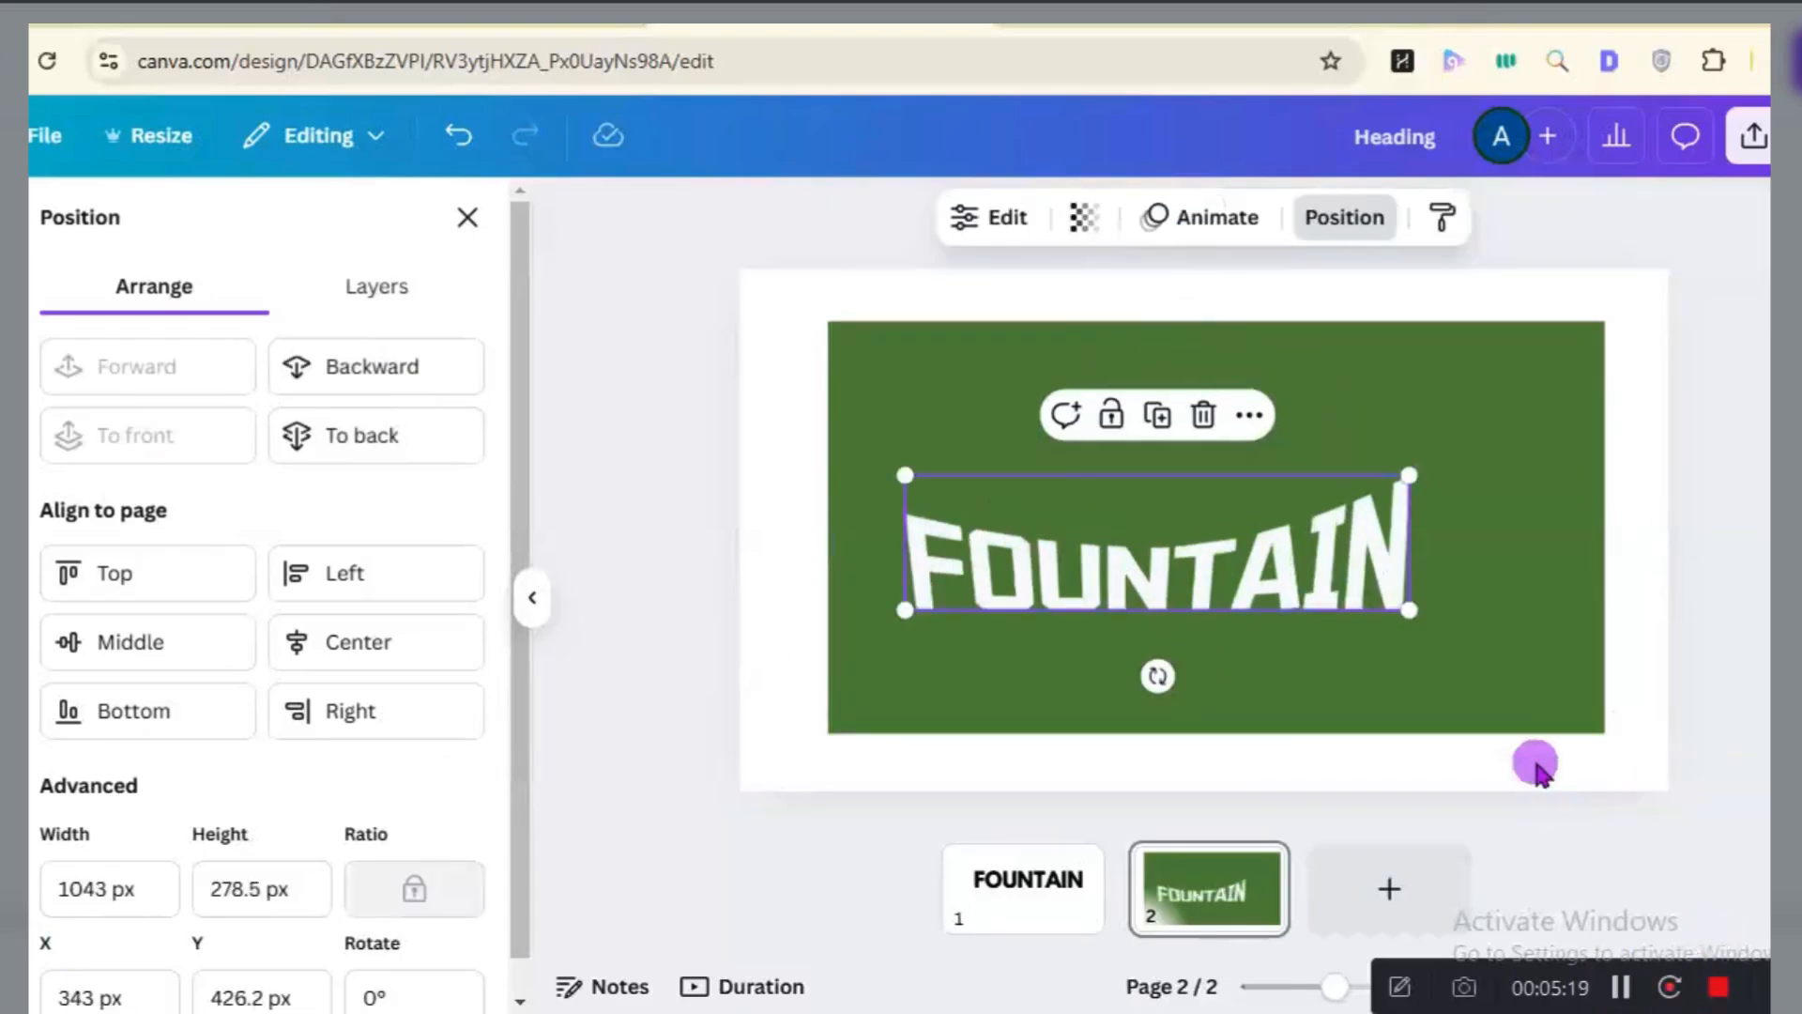
Enlarge the warped FOUNTAIN text to about 1504 × 402 px and center it on the green rectangle.
left_click_drag(1410, 476, 1501, 386)
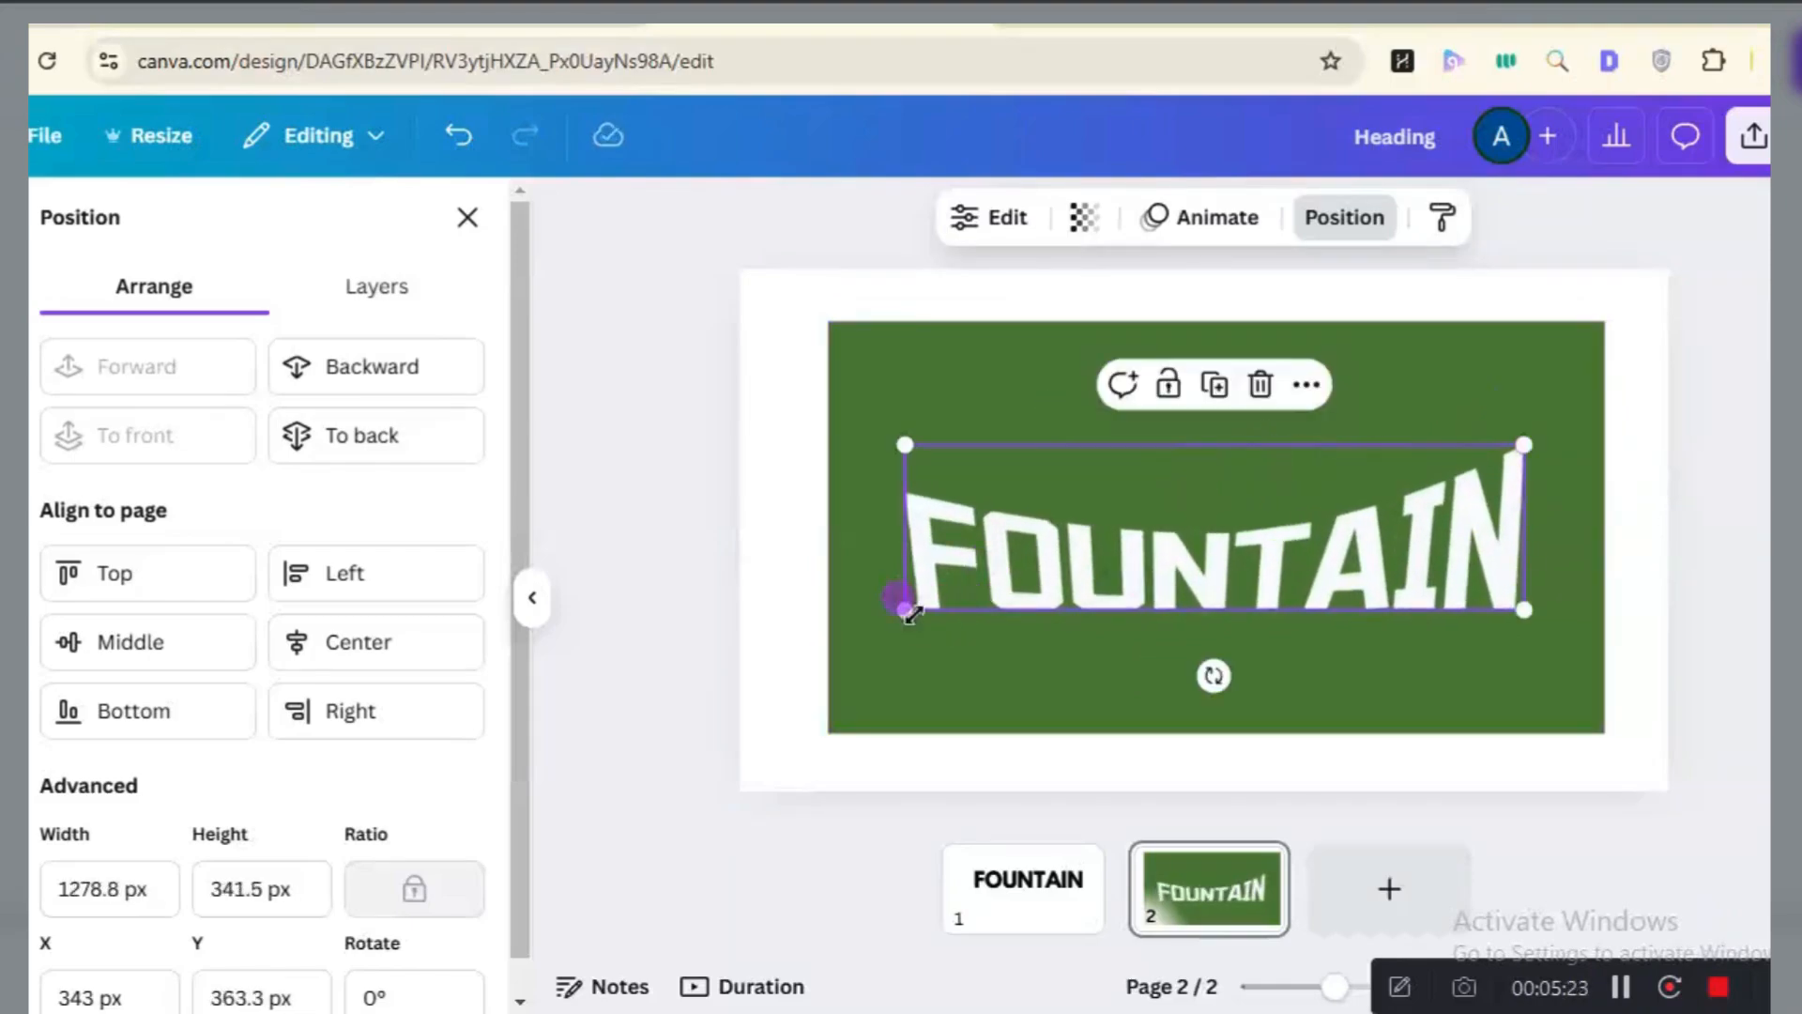
left_click_drag(908, 612, 864, 690)
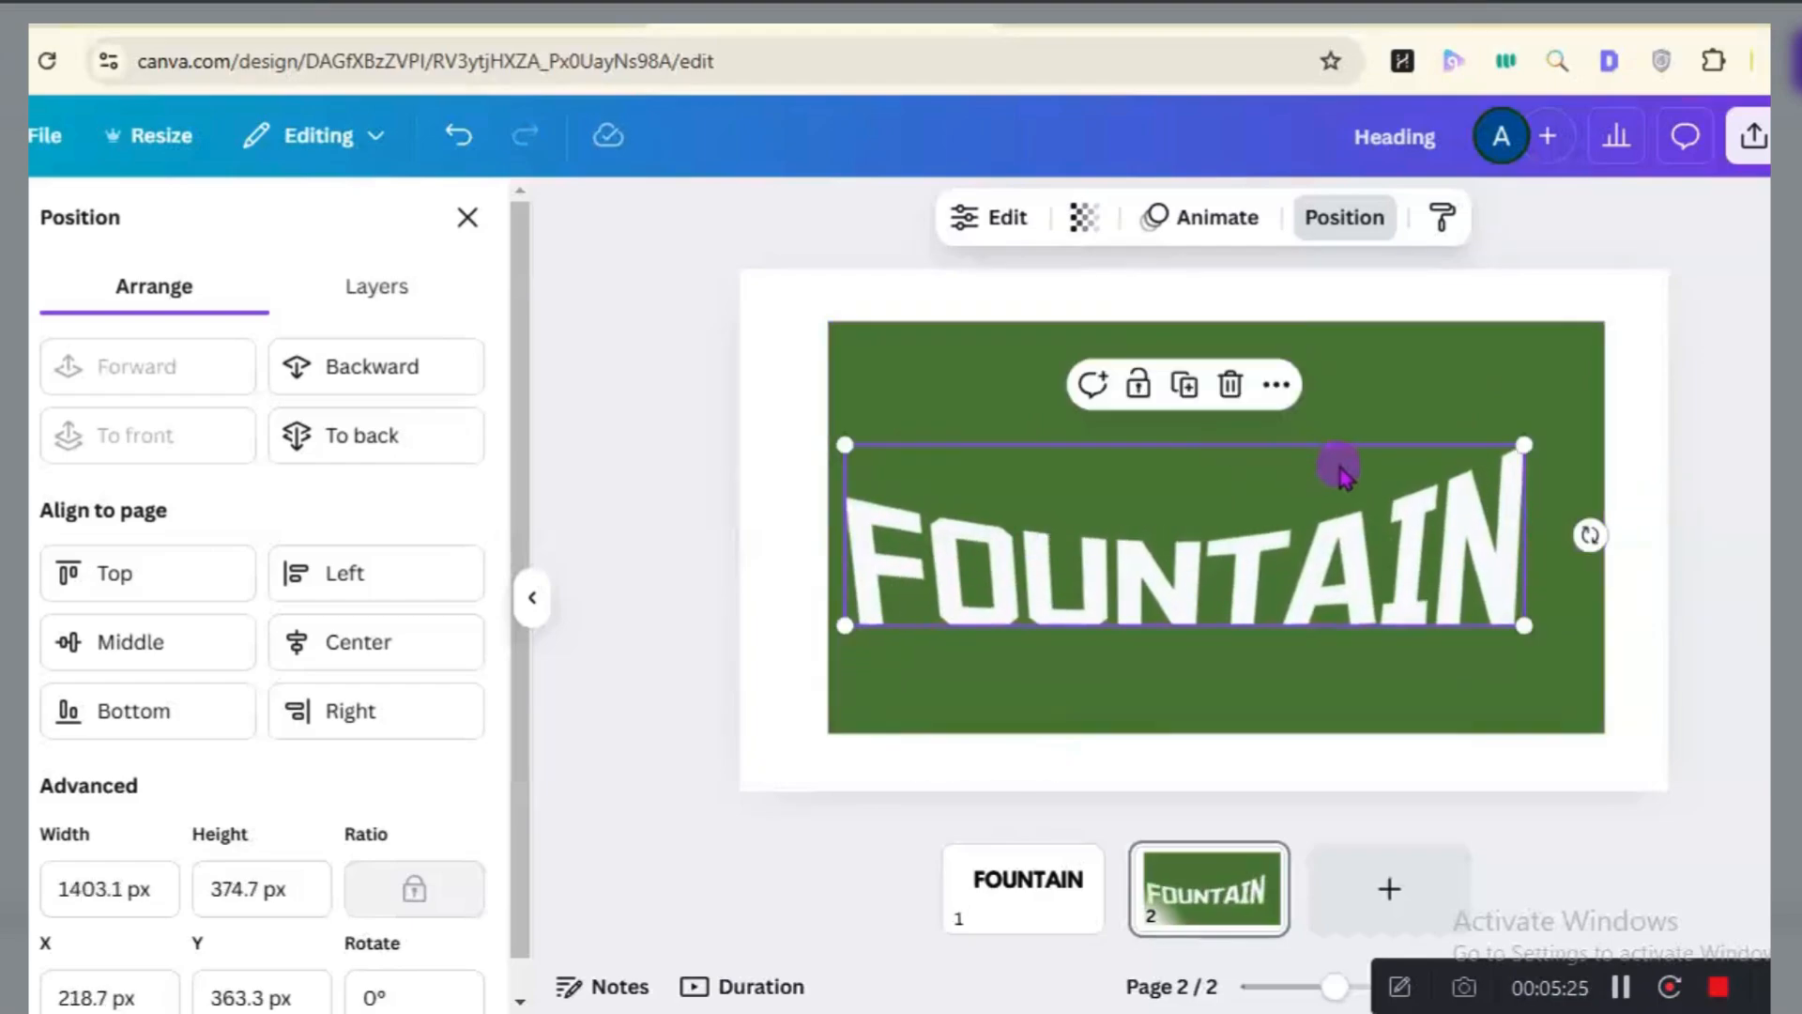
left_click_drag(1353, 548, 1356, 543)
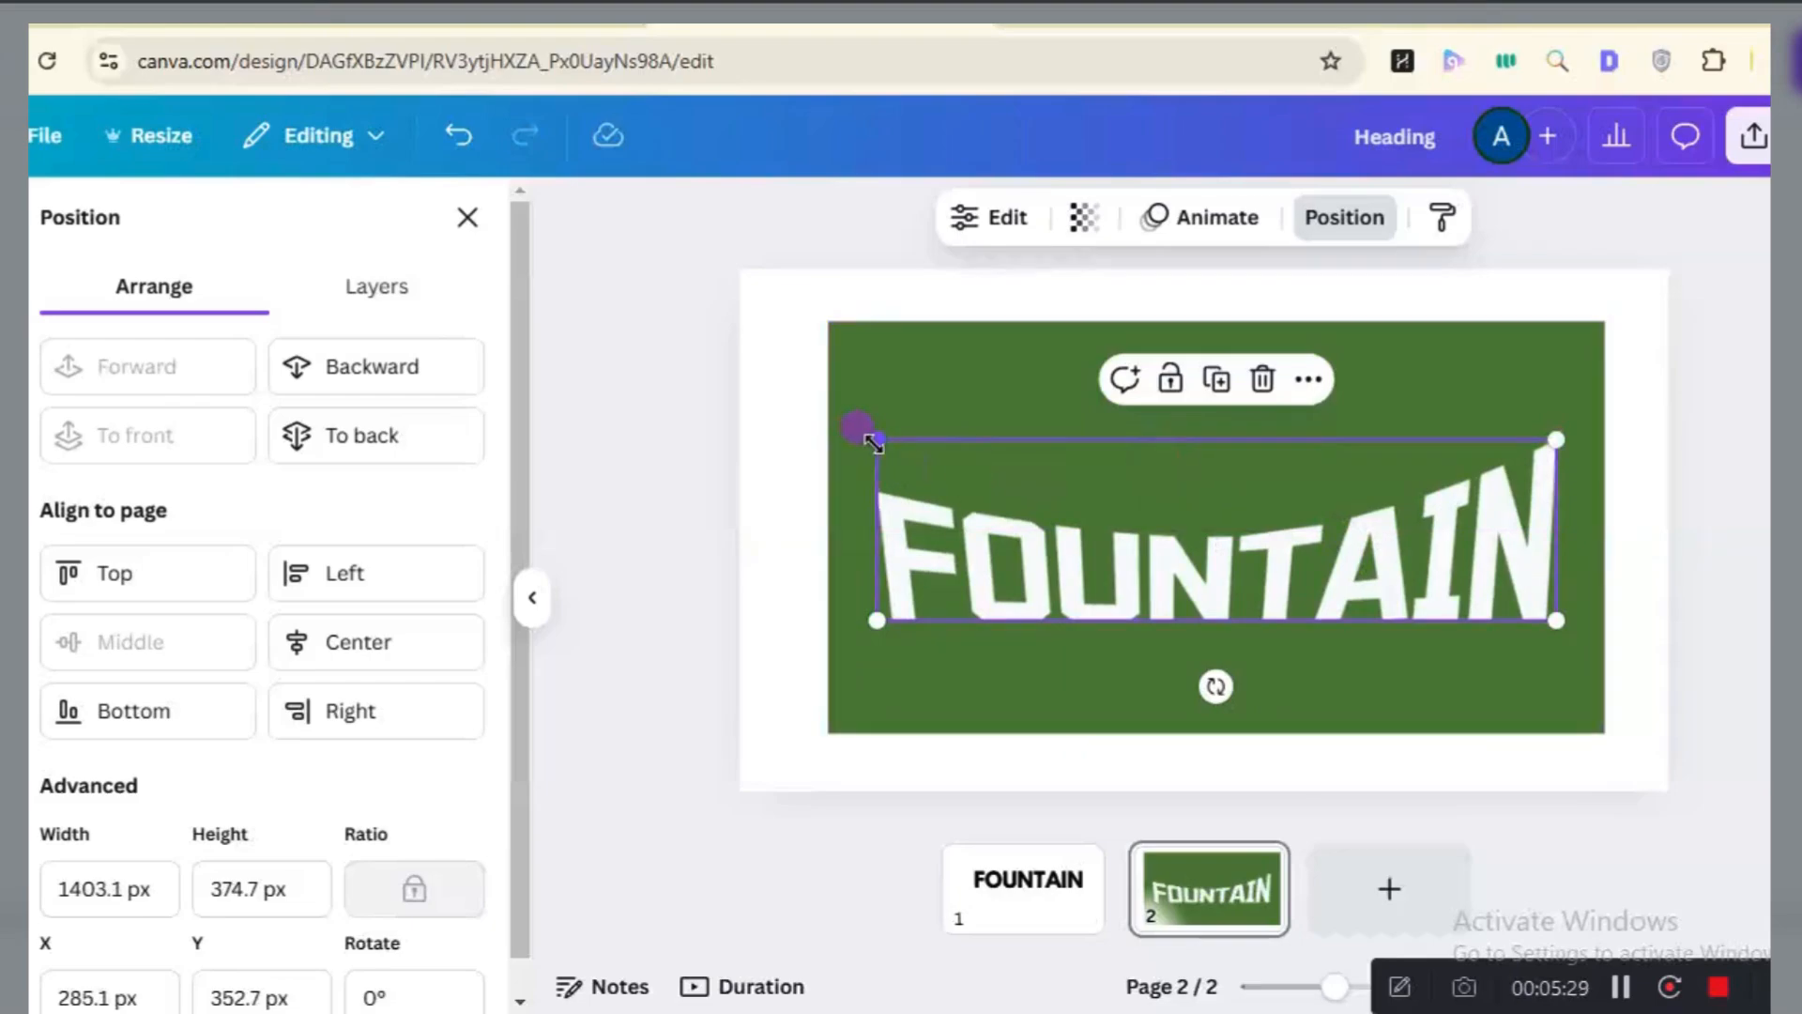
left_click_drag(873, 441, 829, 426)
mouse_move(1051, 498)
left_mouse_down()
mouse_move(1099, 506)
mouse_move(1078, 512)
left_mouse_up()
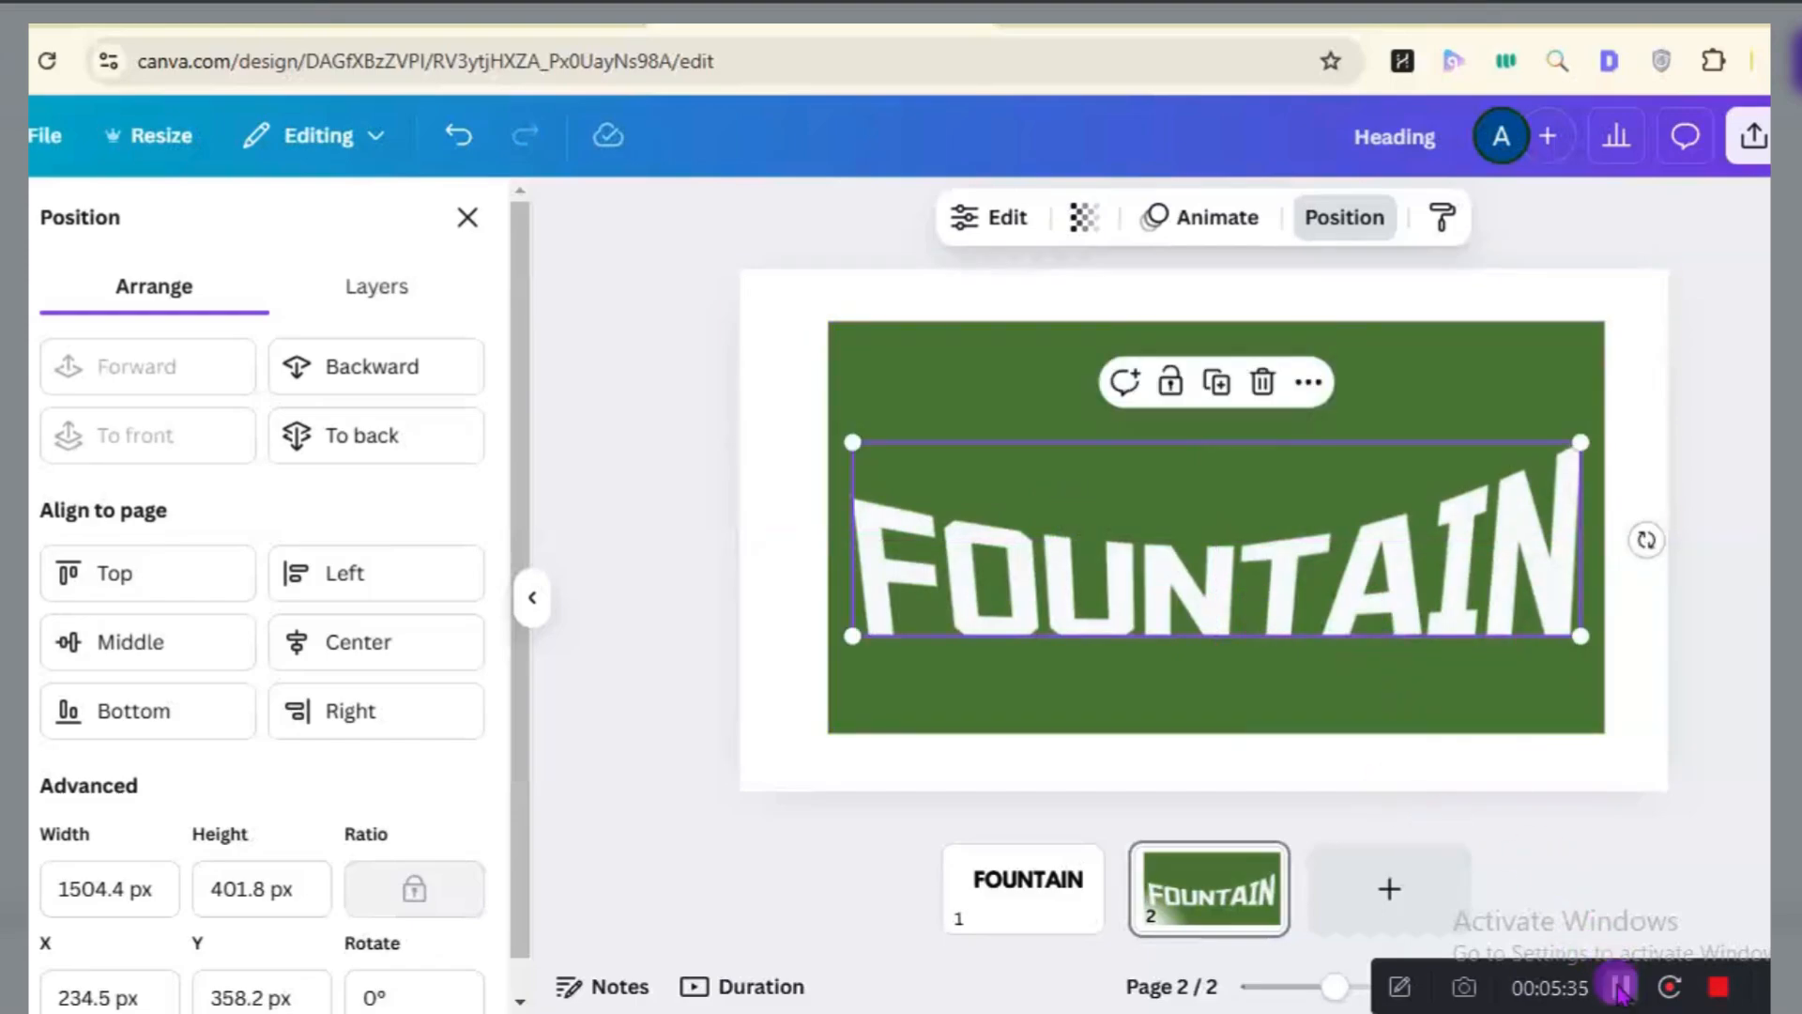
left_click(1544, 352)
left_click(1633, 322)
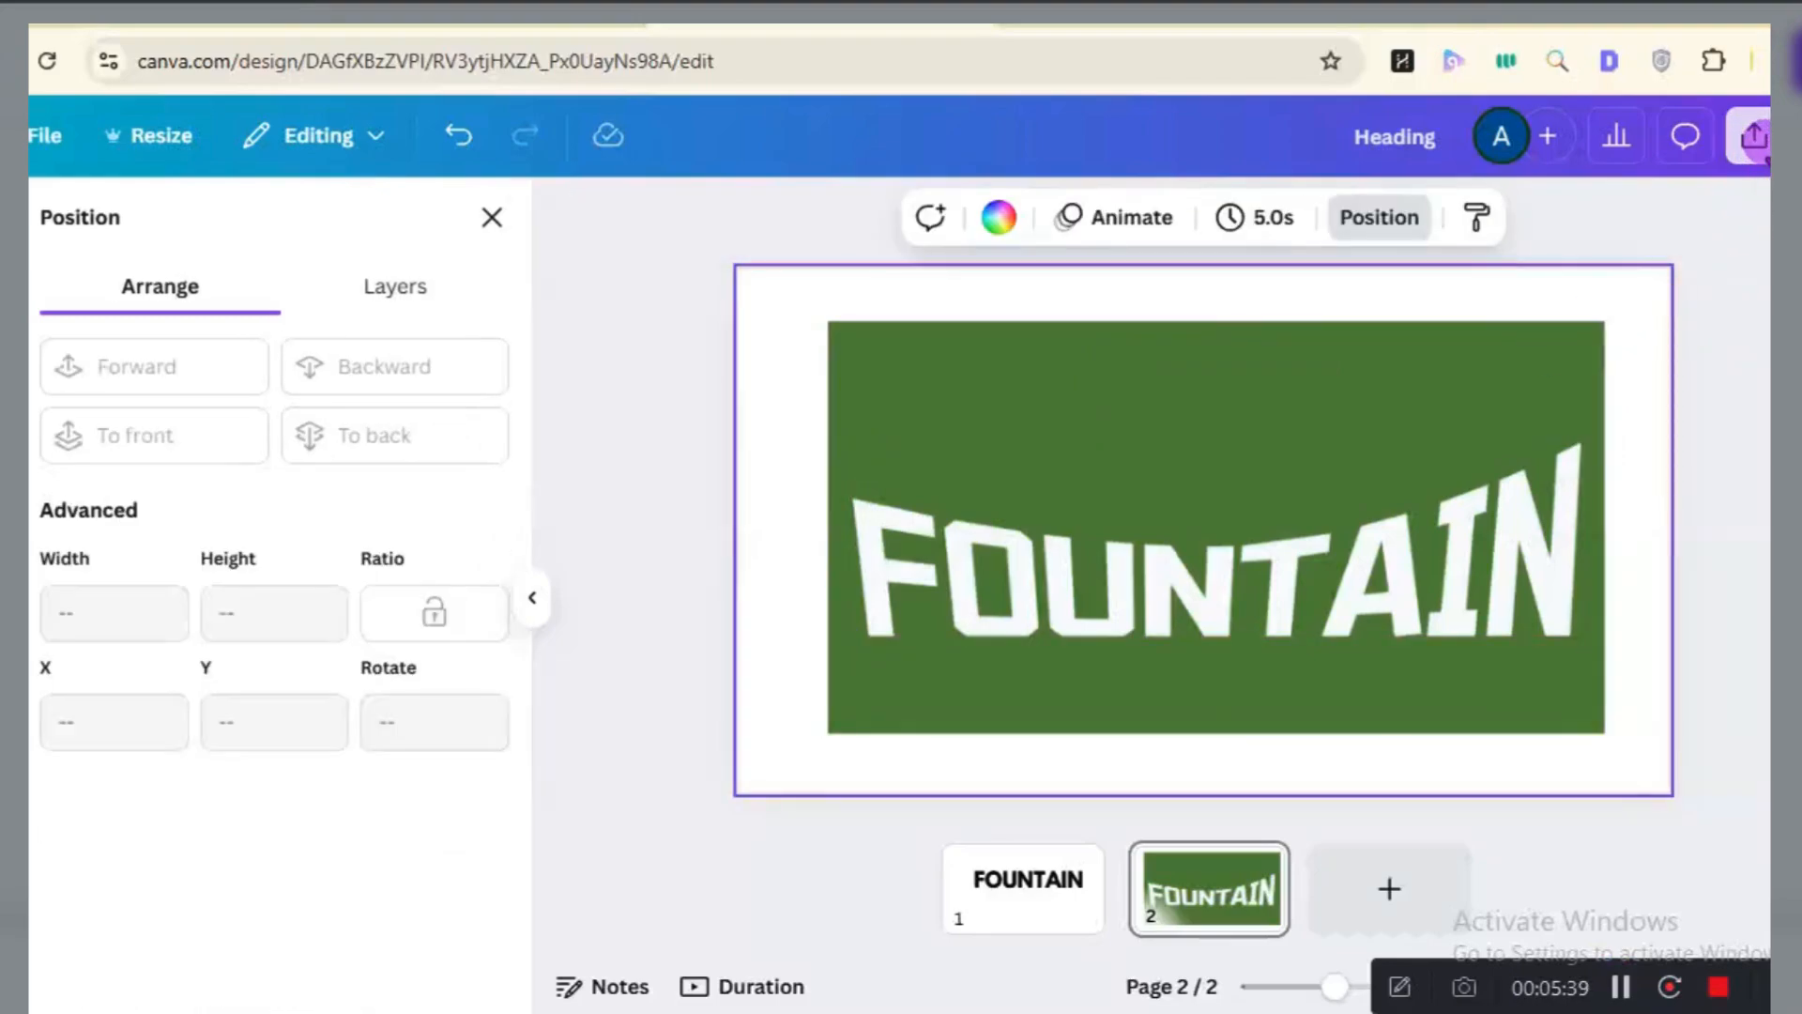
Download only page 2 as a PNG at 1,920 × 1,080 px.
left_click(1754, 140)
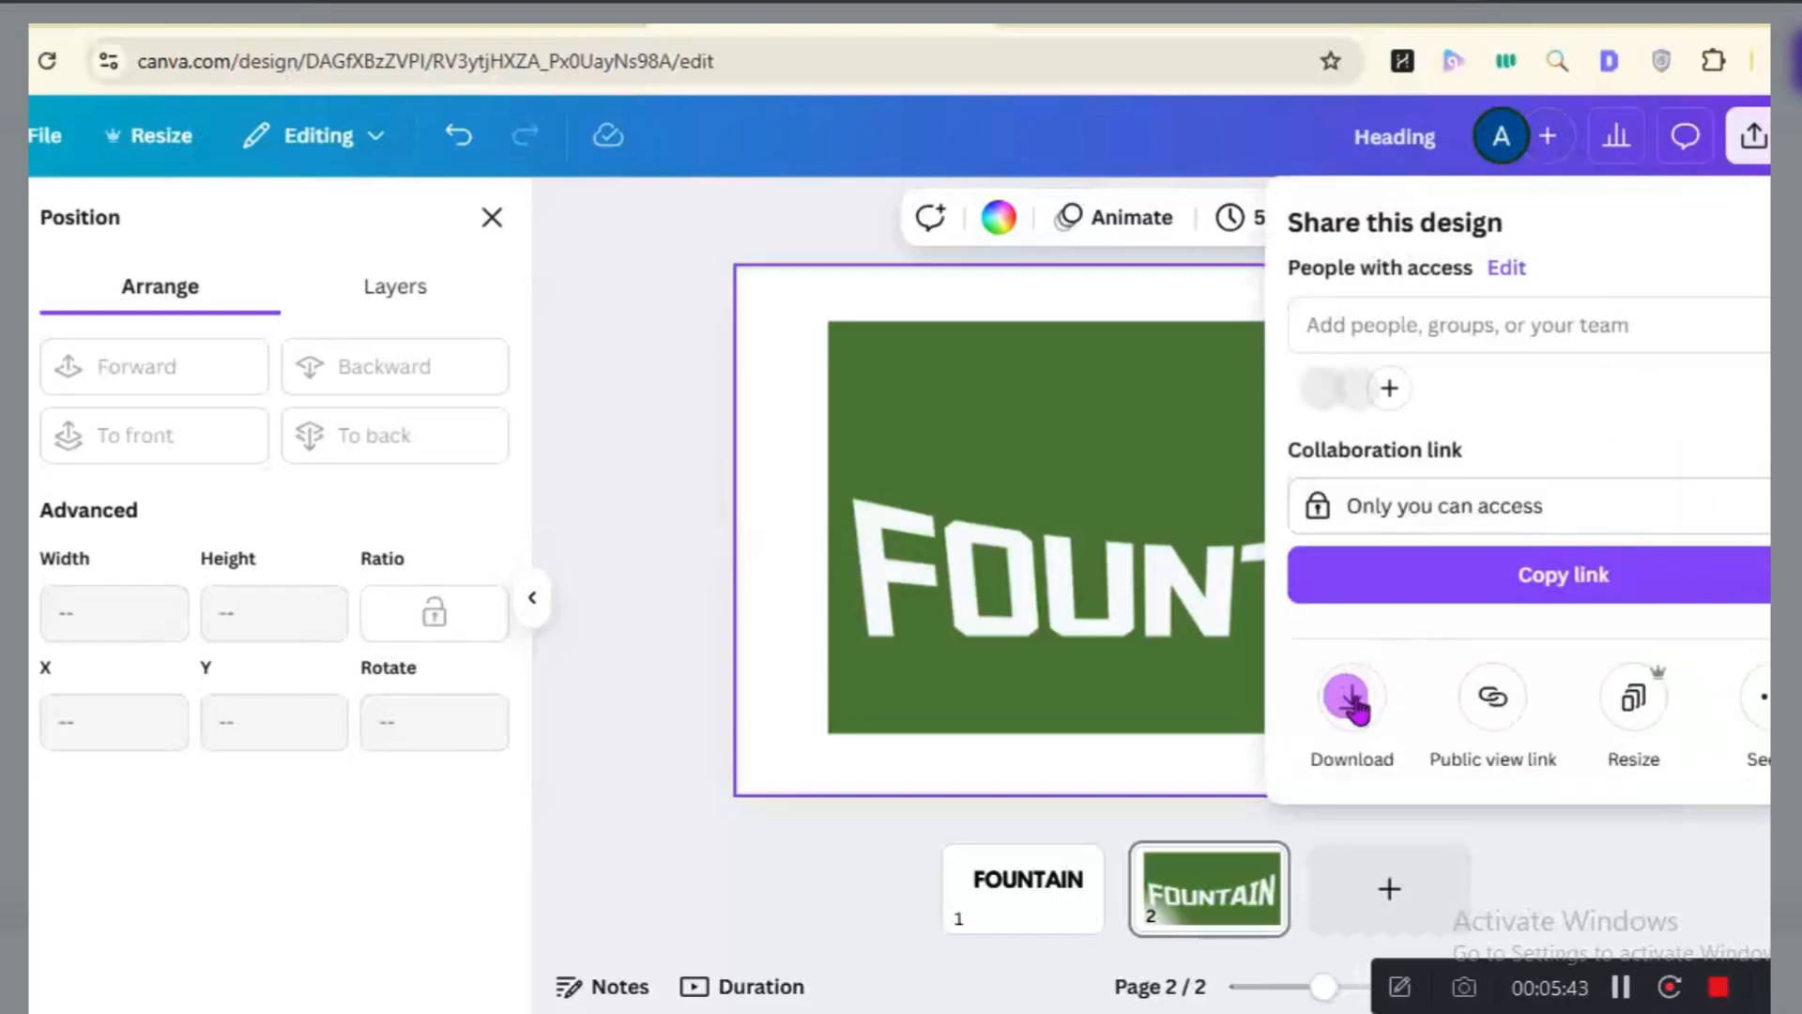
left_click(1352, 704)
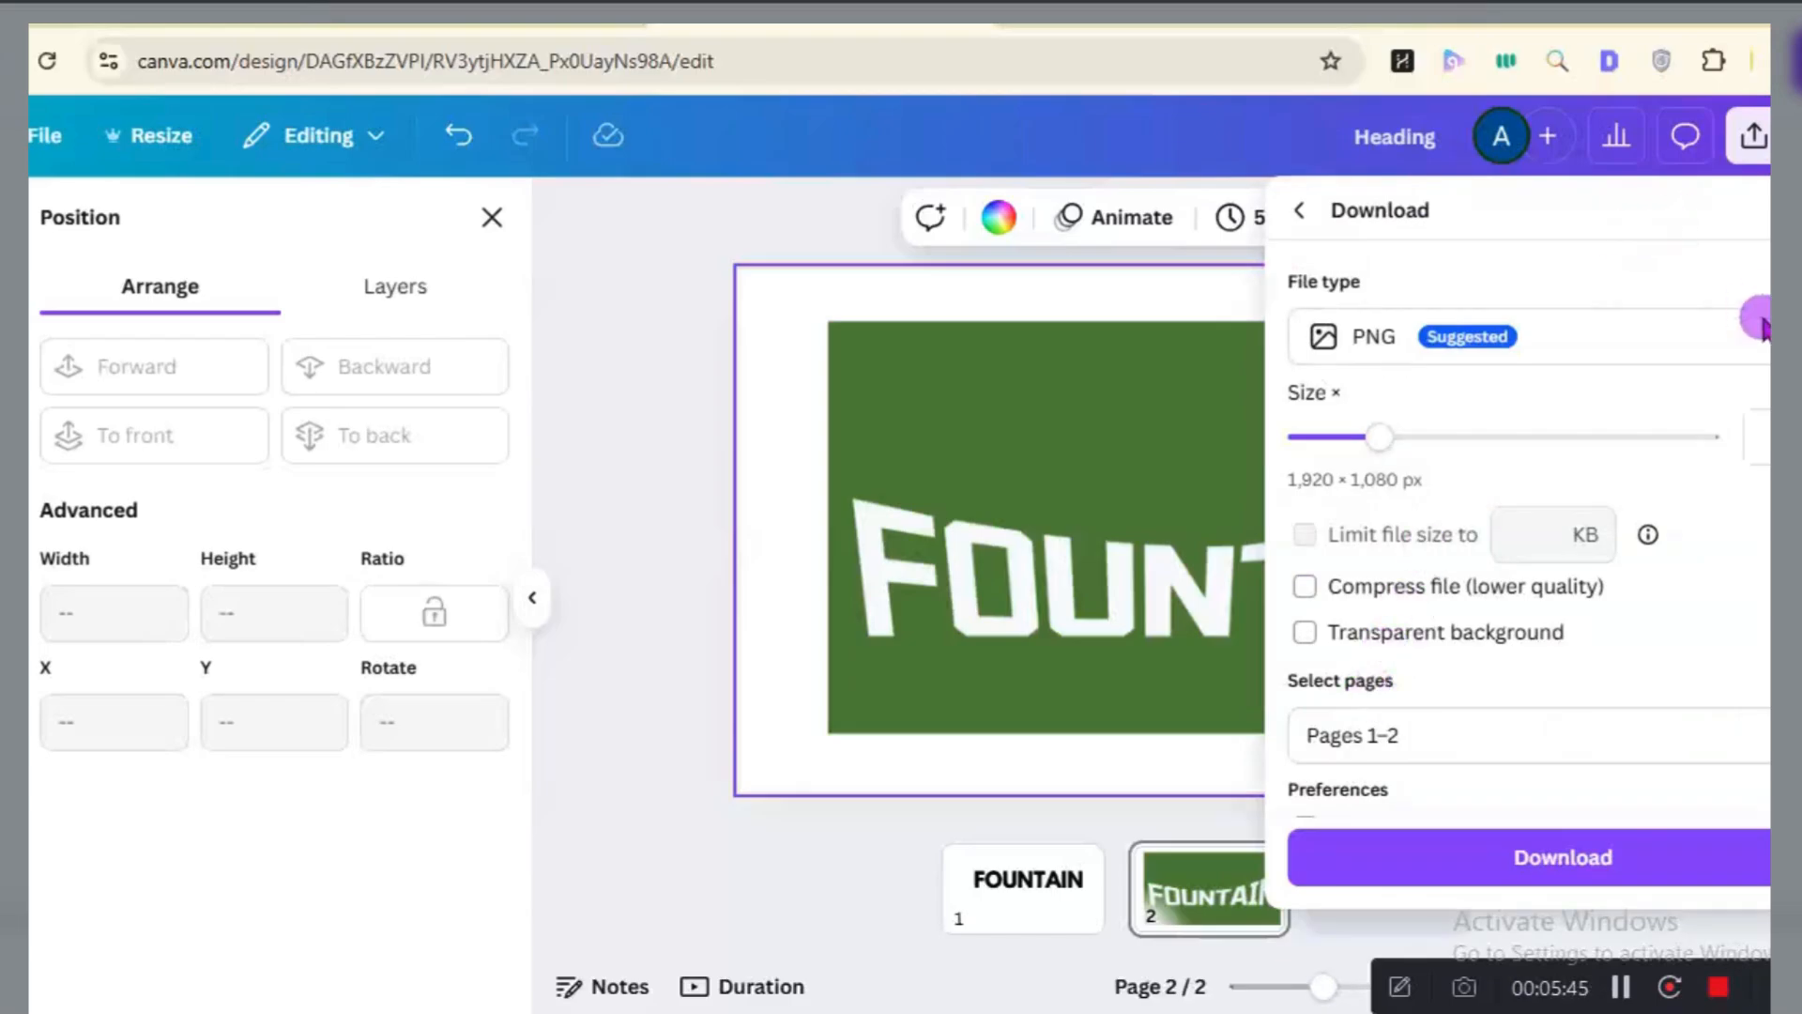
left_click(1765, 332)
left_click(1765, 332)
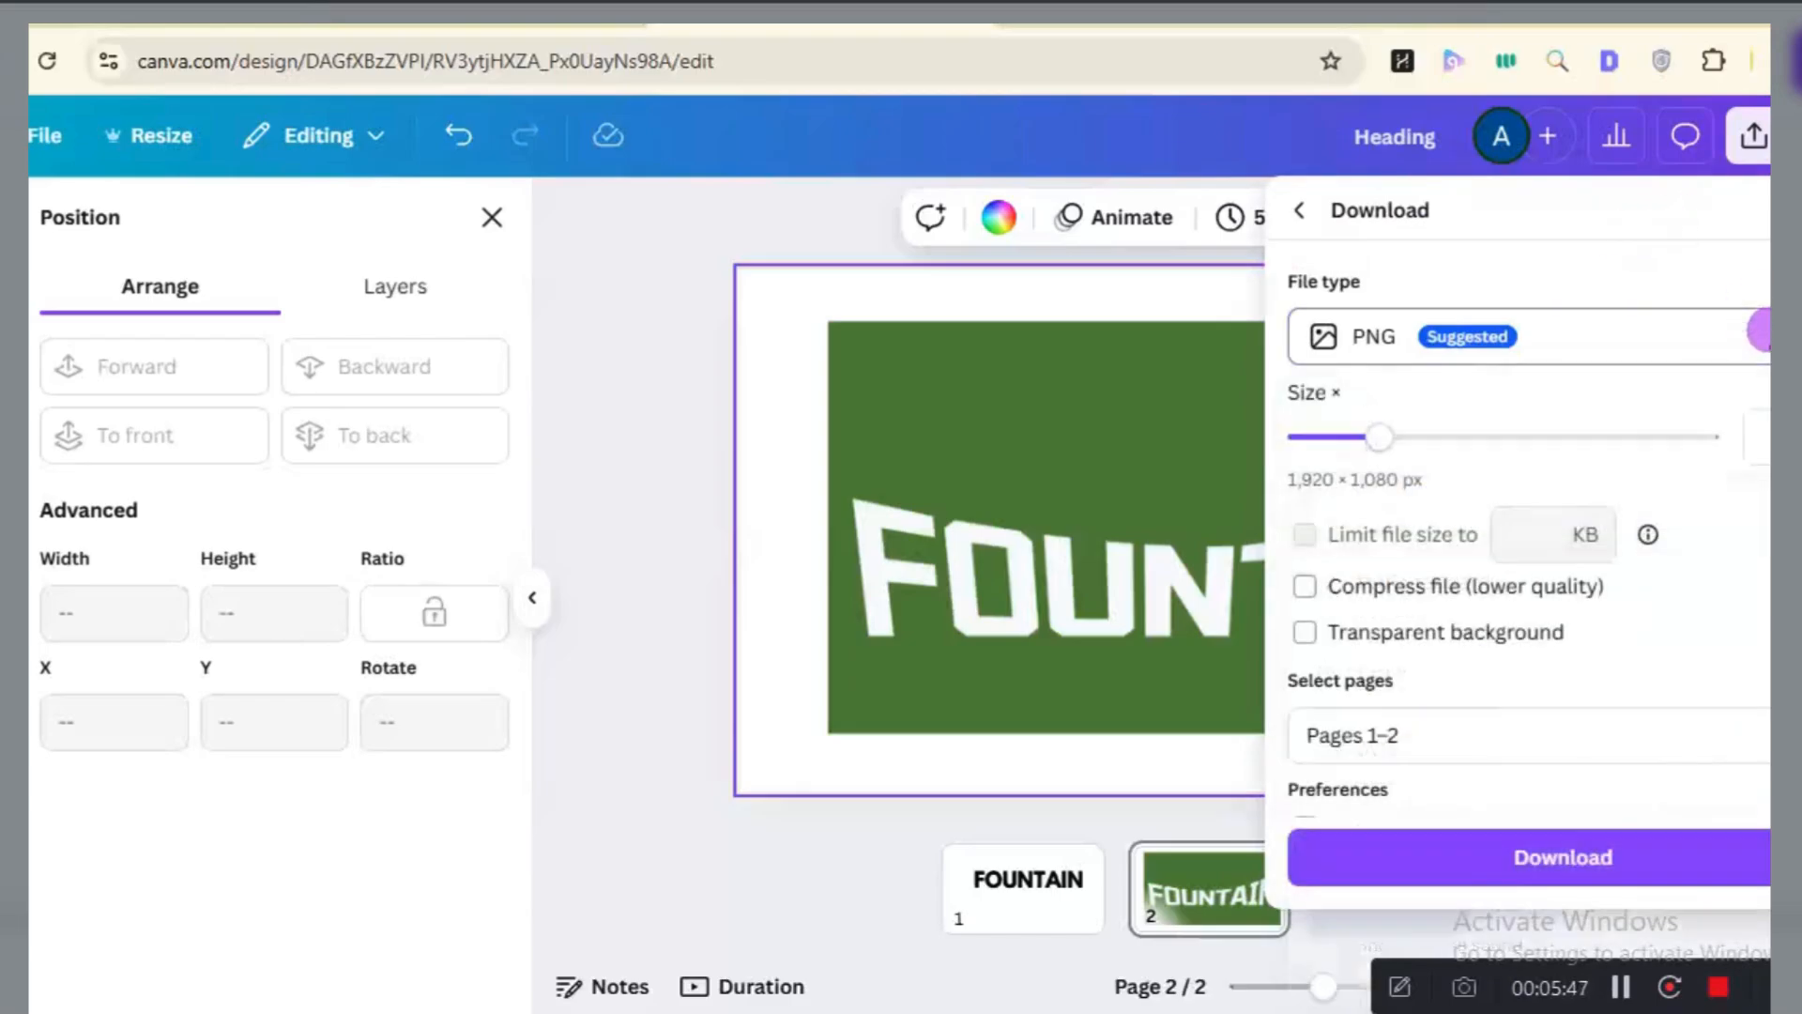
left_click(1763, 746)
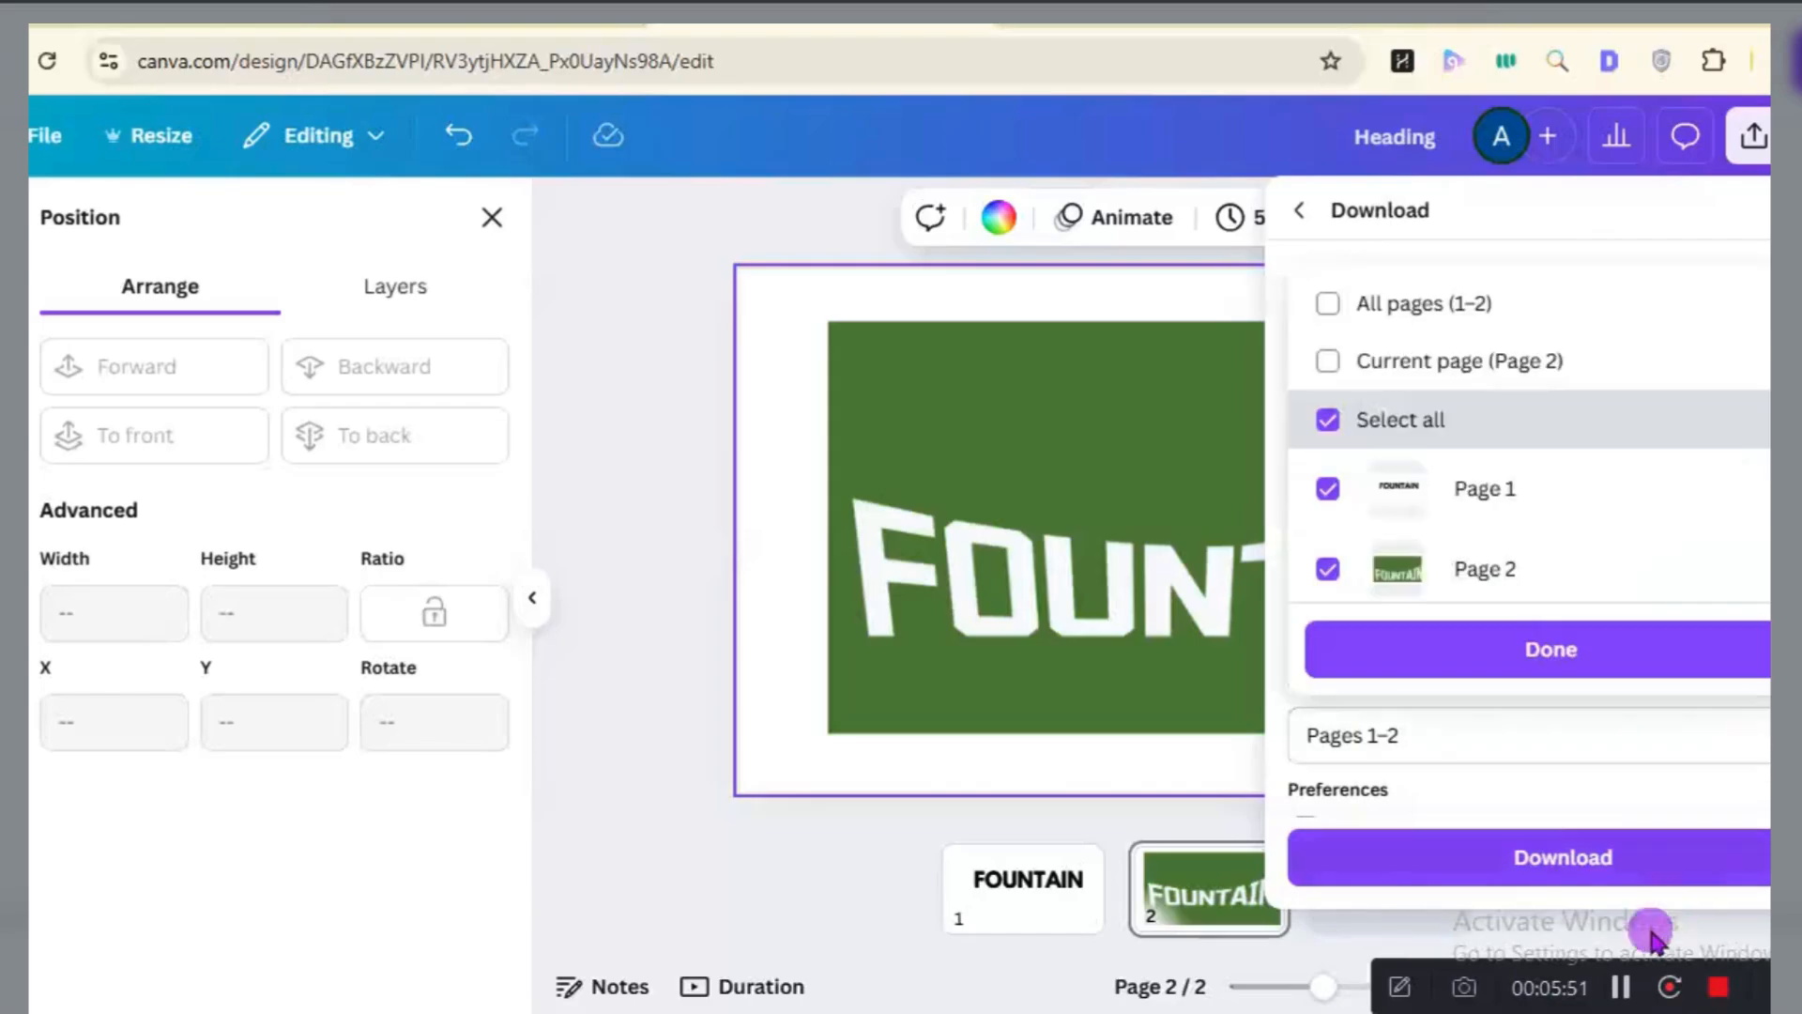
left_click(1621, 988)
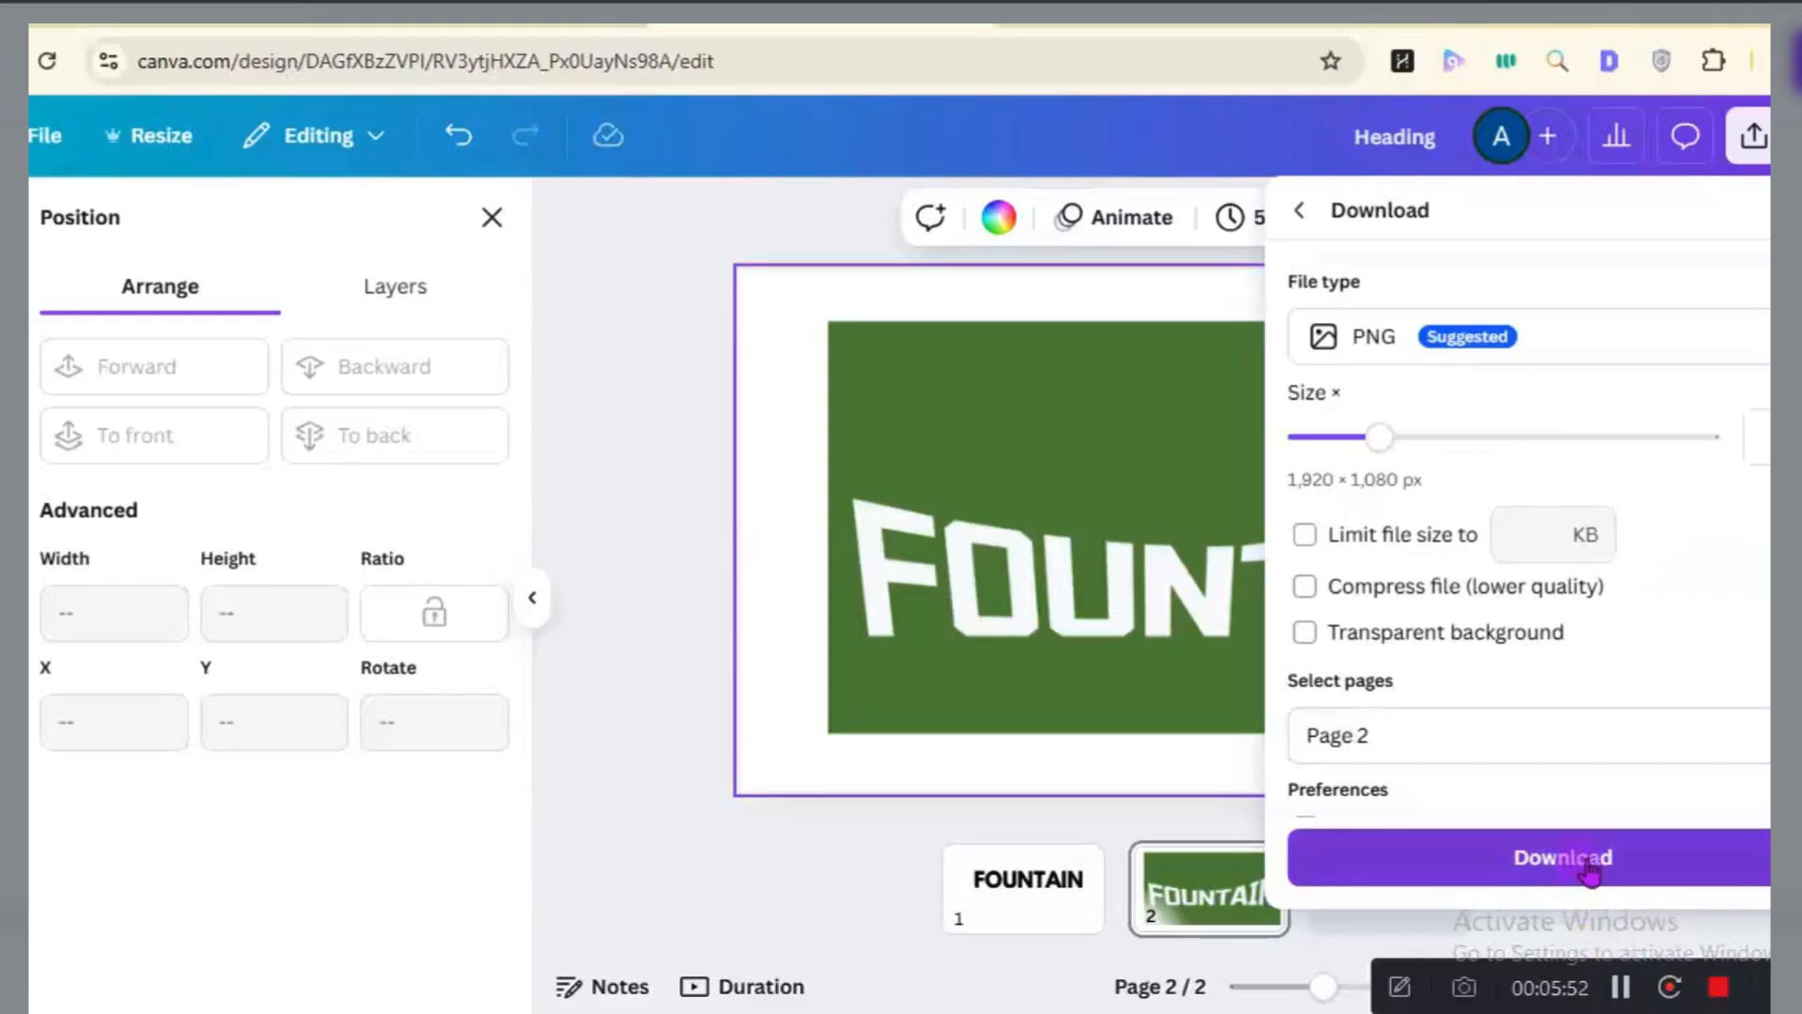
left_click(1589, 869)
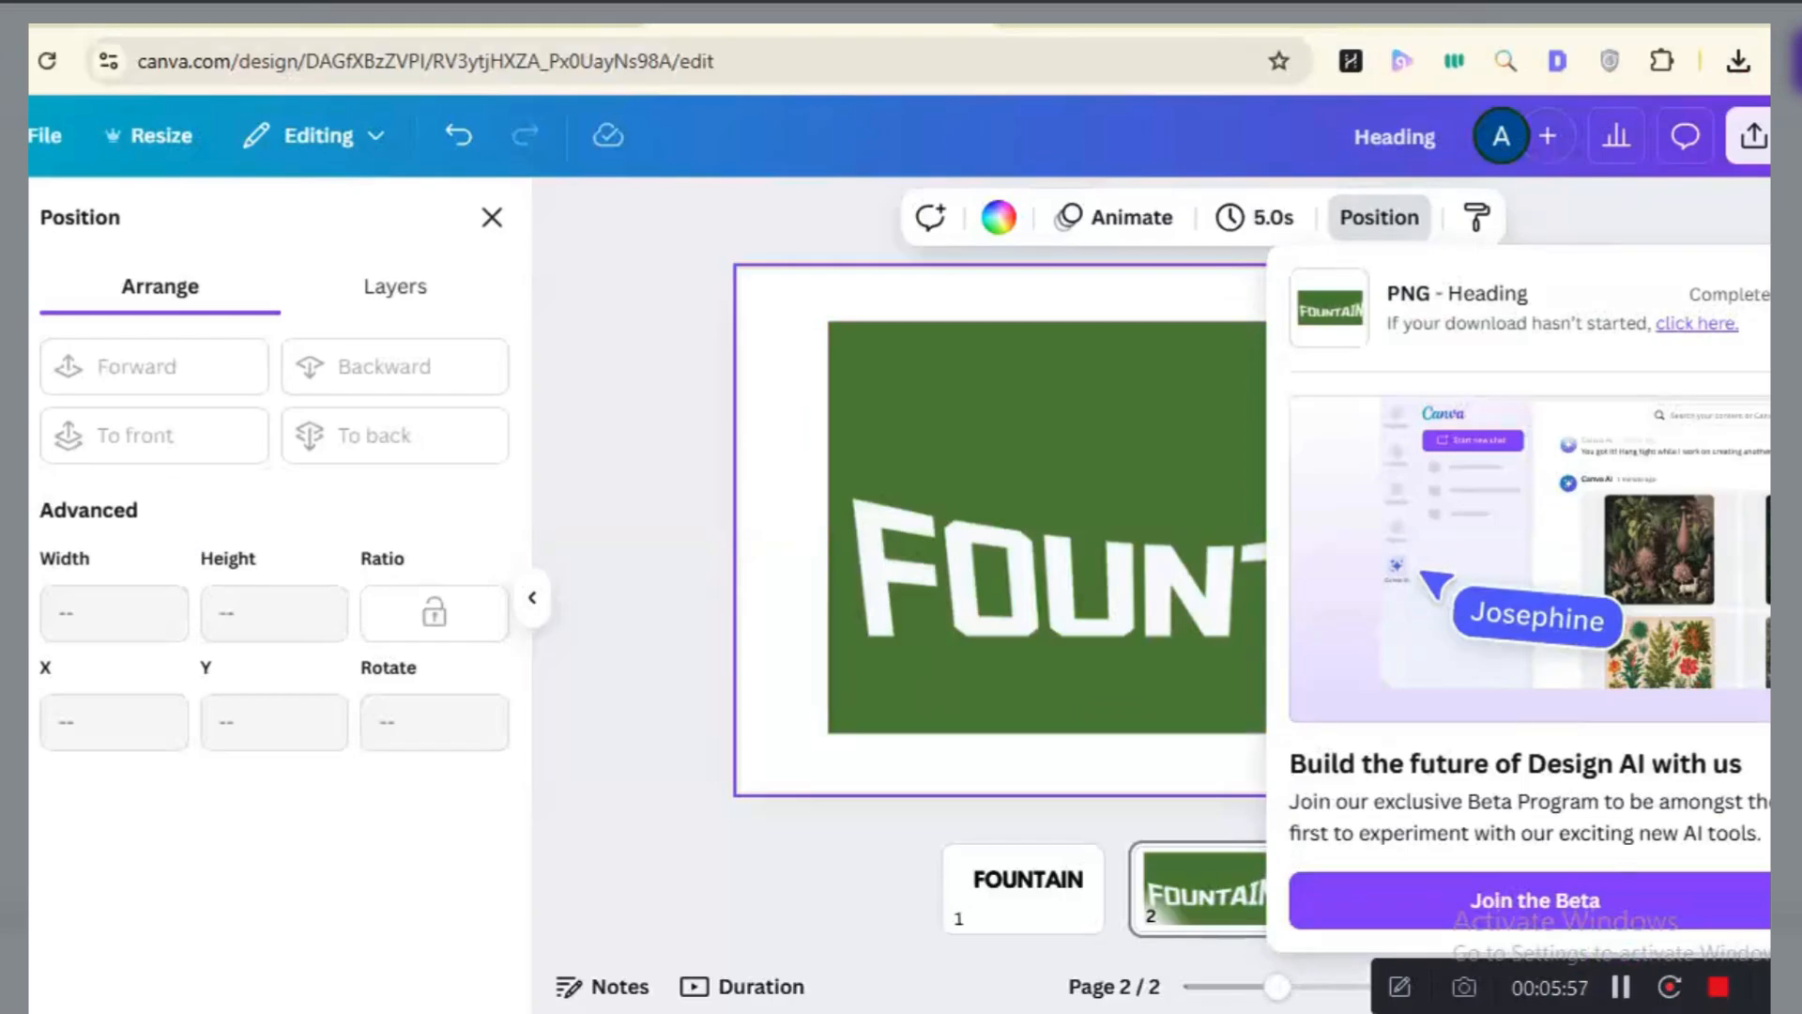
Add a third page and place the downloaded FOUNTAIN PNG on it as an uploaded image.
left_click(19, 422)
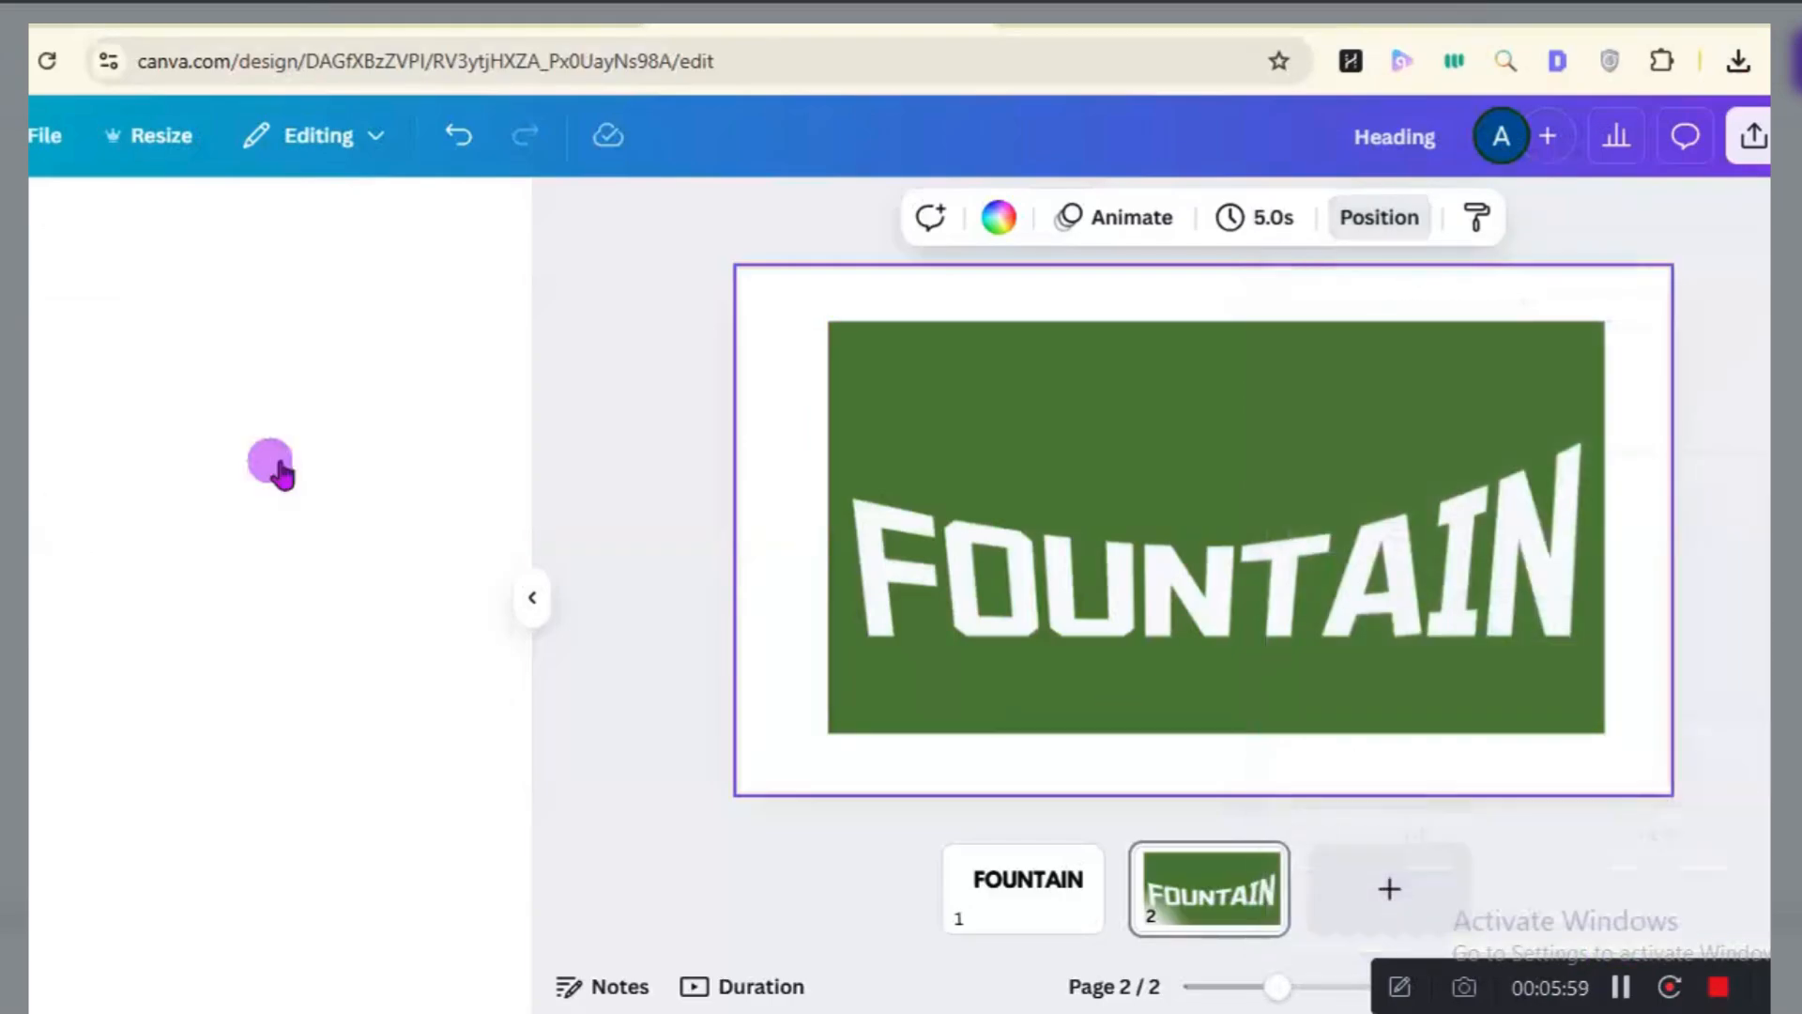
left_click(1387, 889)
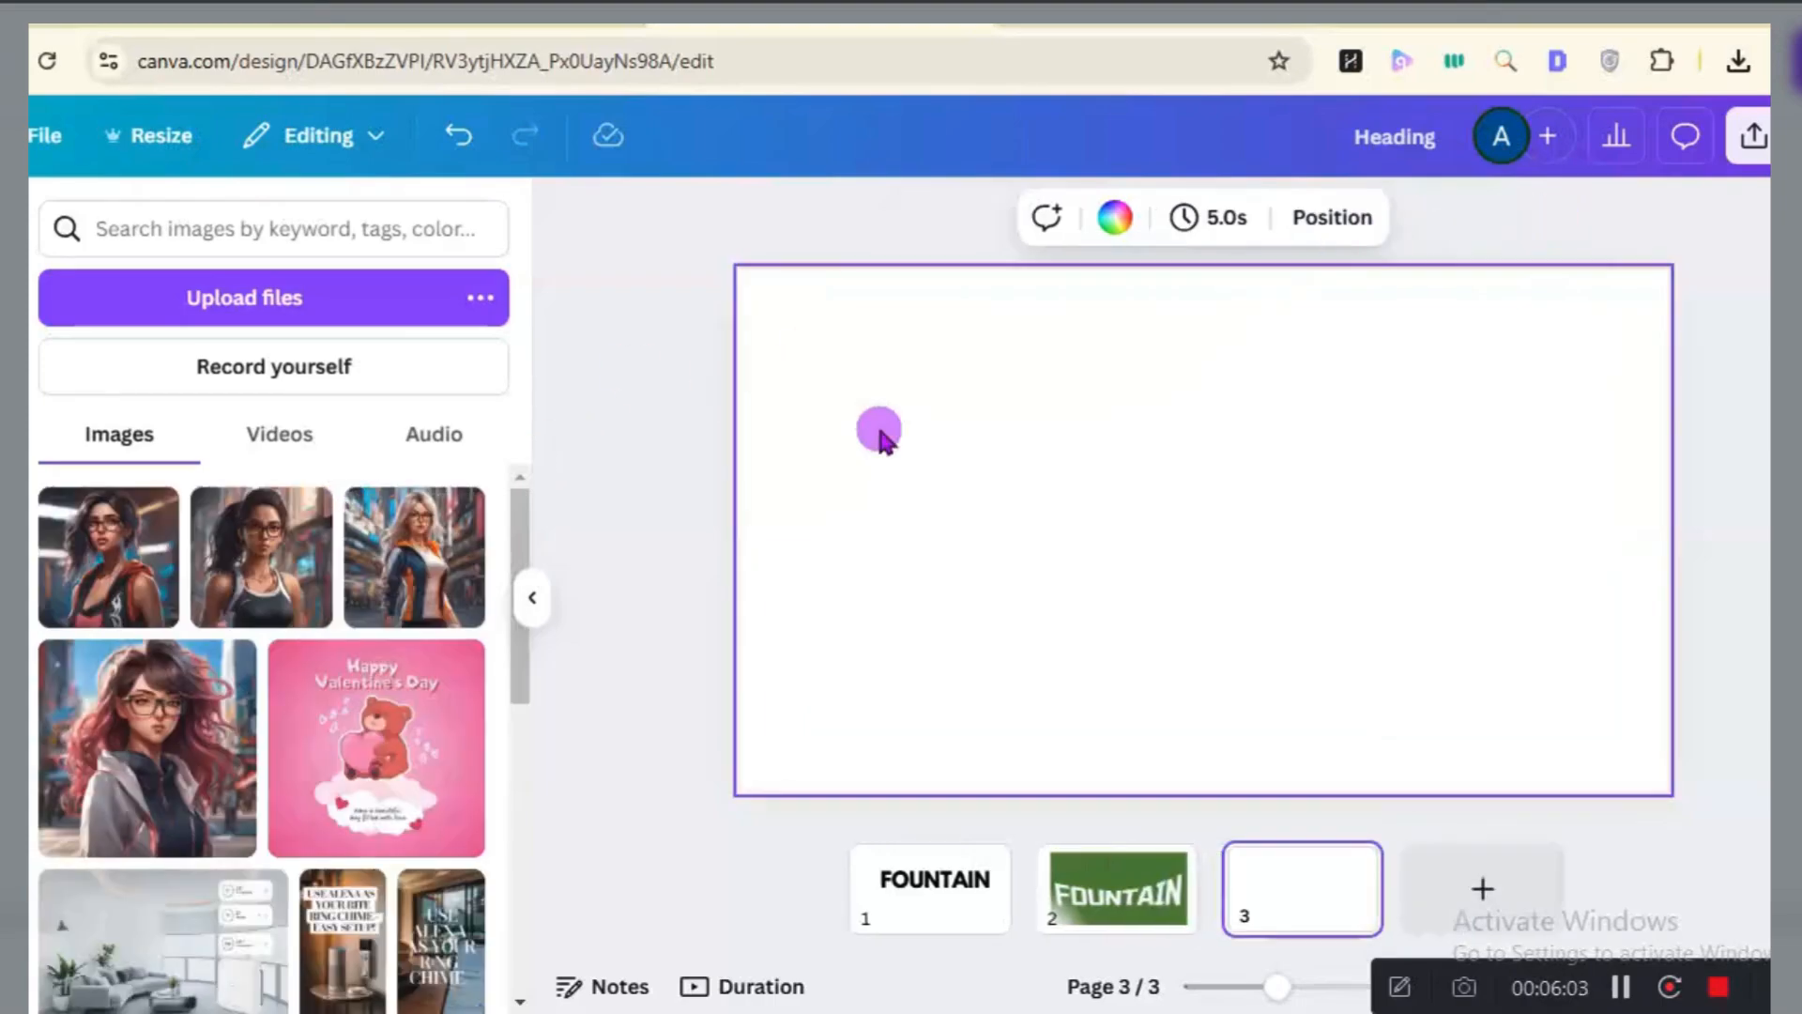
left_click(1739, 66)
left_click_drag(1607, 202, 1030, 527)
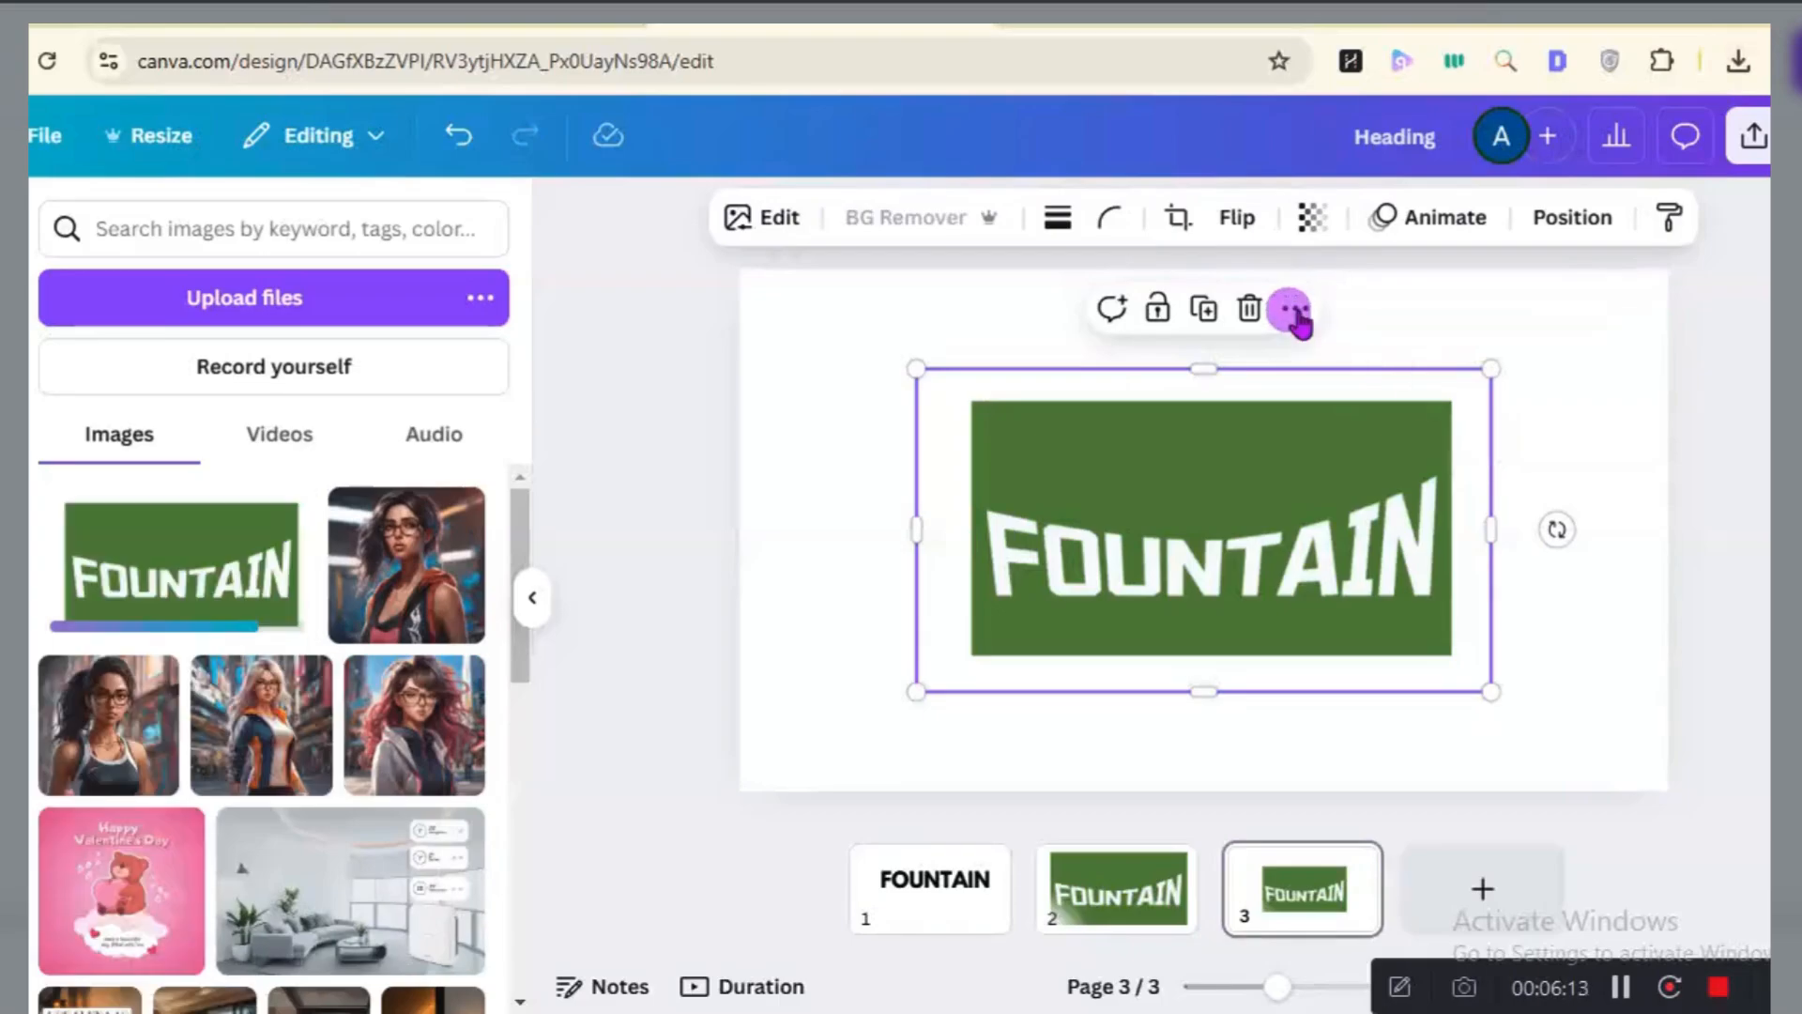
Set the FOUNTAIN image as the page 3 background and apply the background remover to it.
left_click(1298, 310)
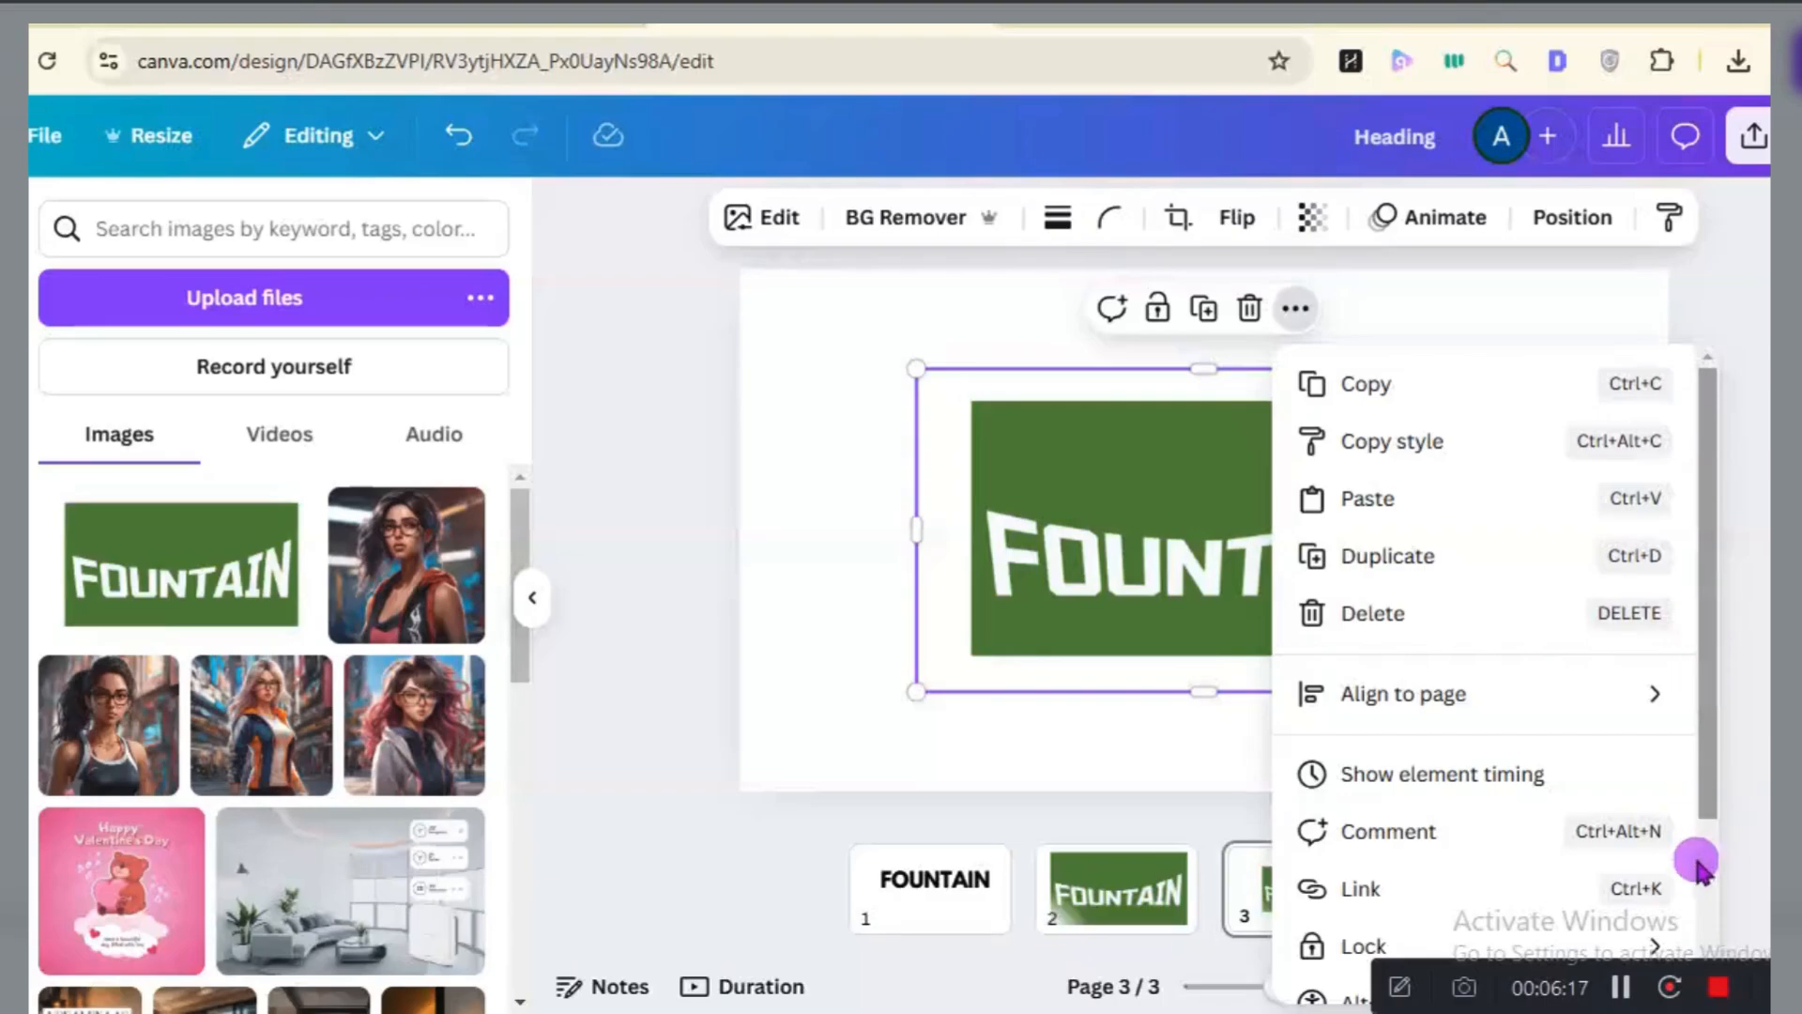
scroll(1709, 847, "down", 1)
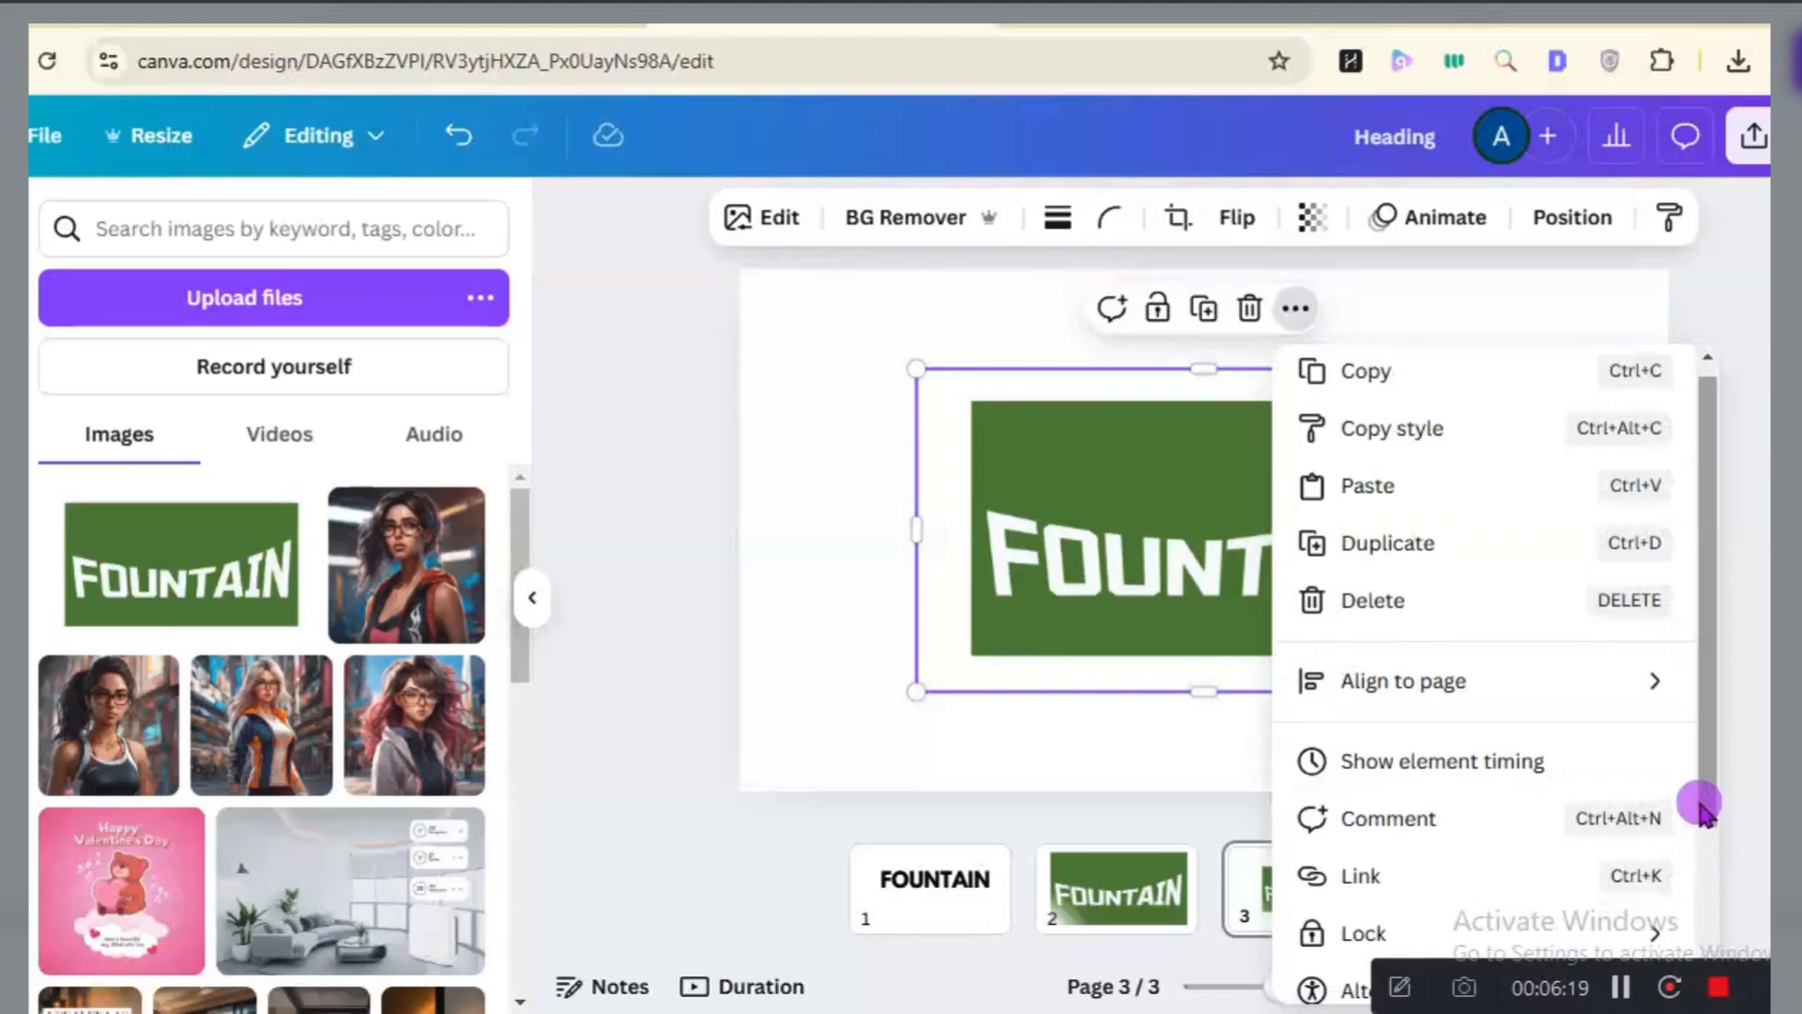
left_click_drag(1714, 806, 1702, 954)
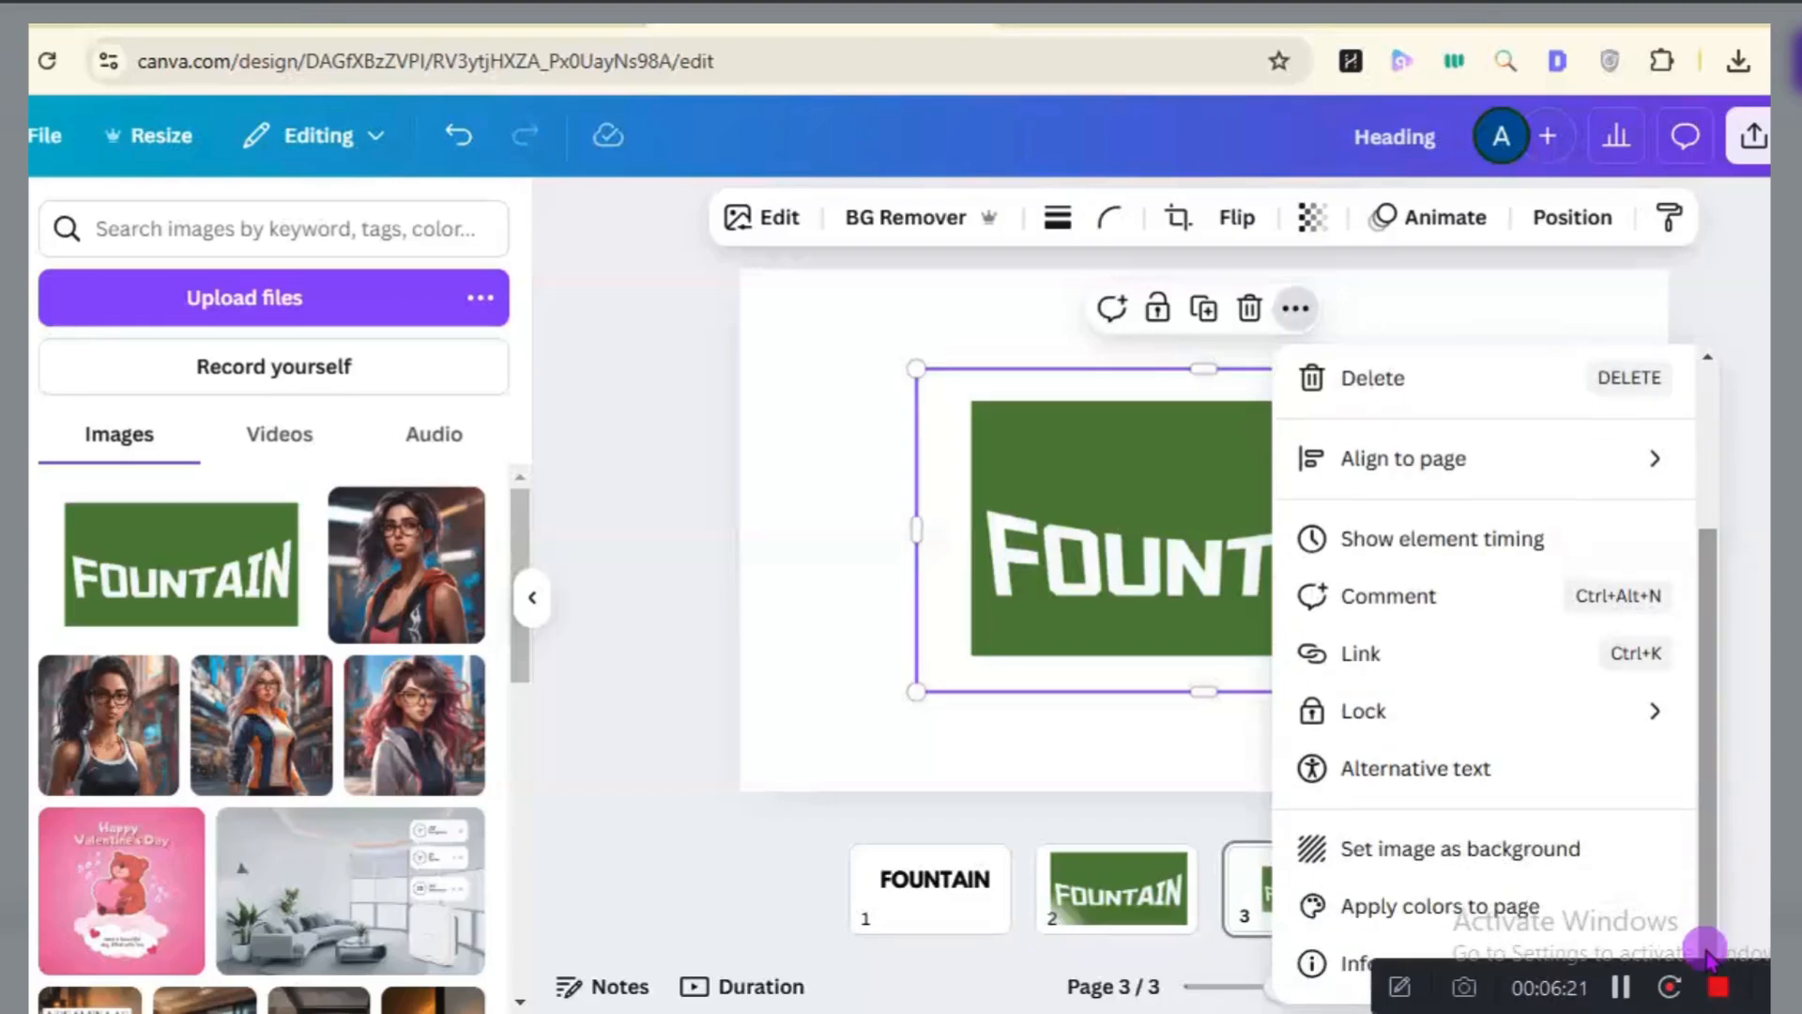
left_click(1587, 849)
left_click(973, 304)
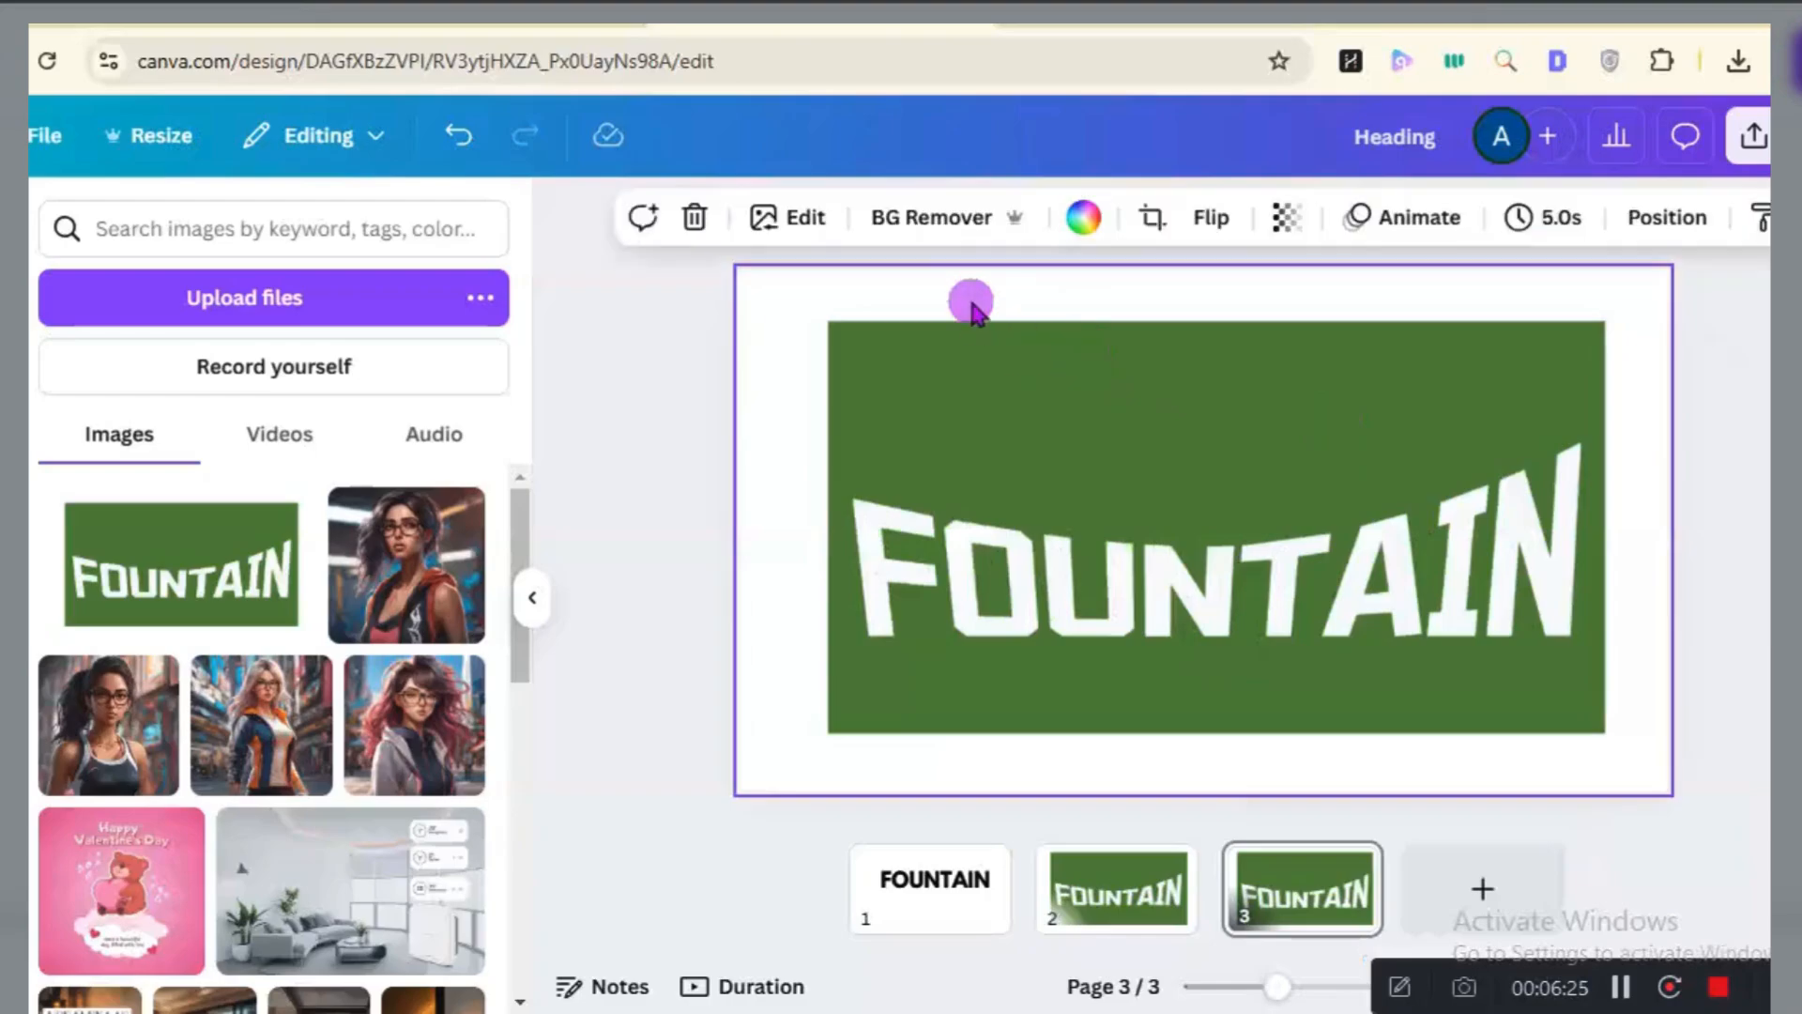
left_click(909, 219)
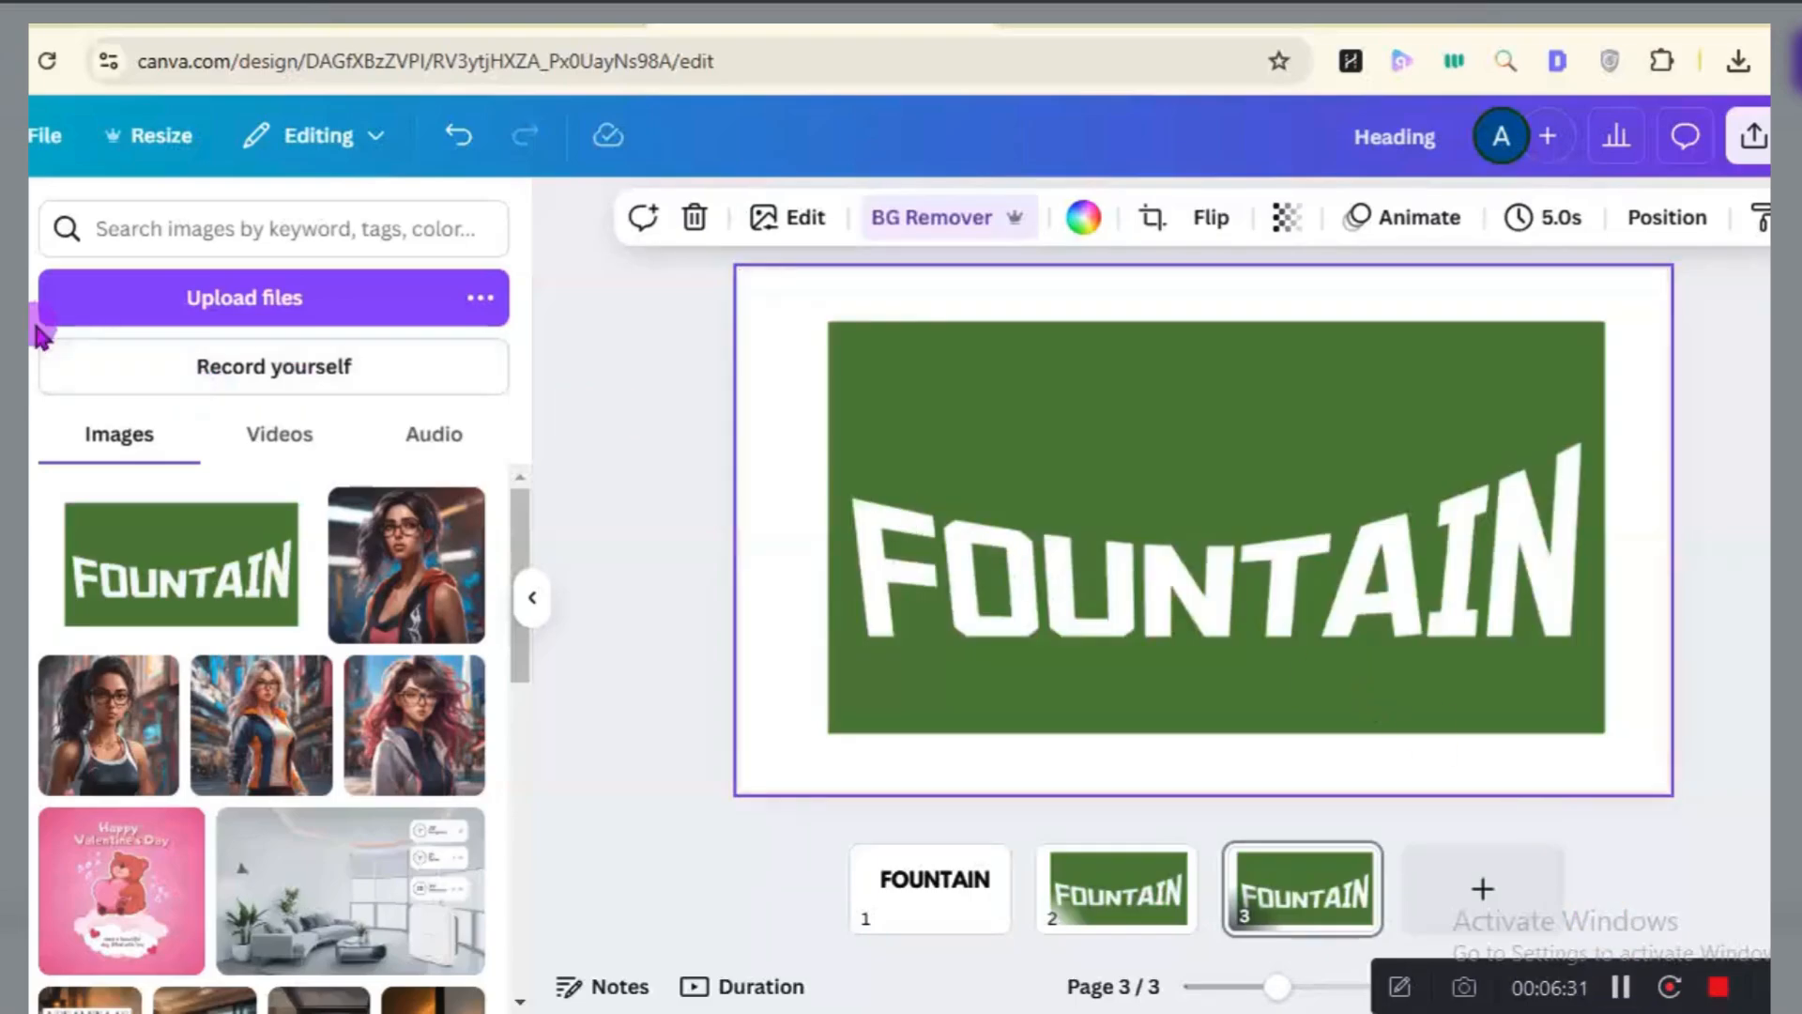
Search the element photos for "Fountain flowers" and add the photo of city fountains behind red flowers to page 3.
left_click(2, 319)
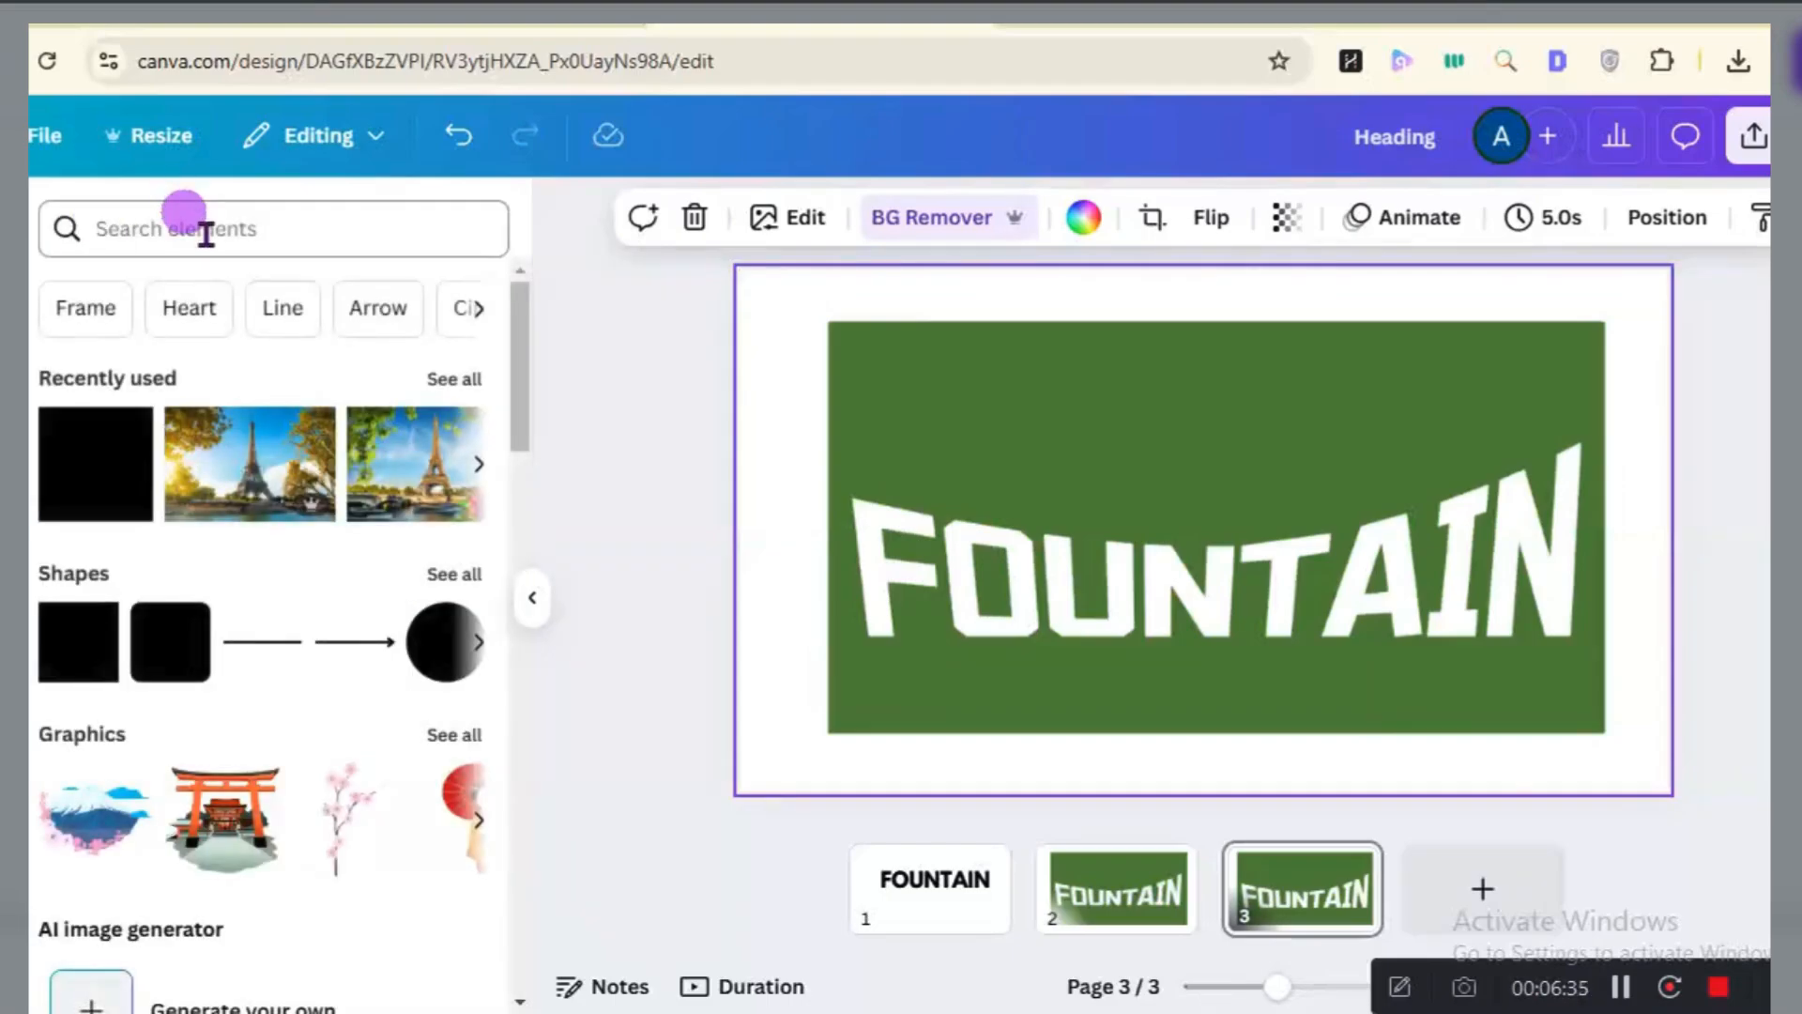
left_click(205, 234)
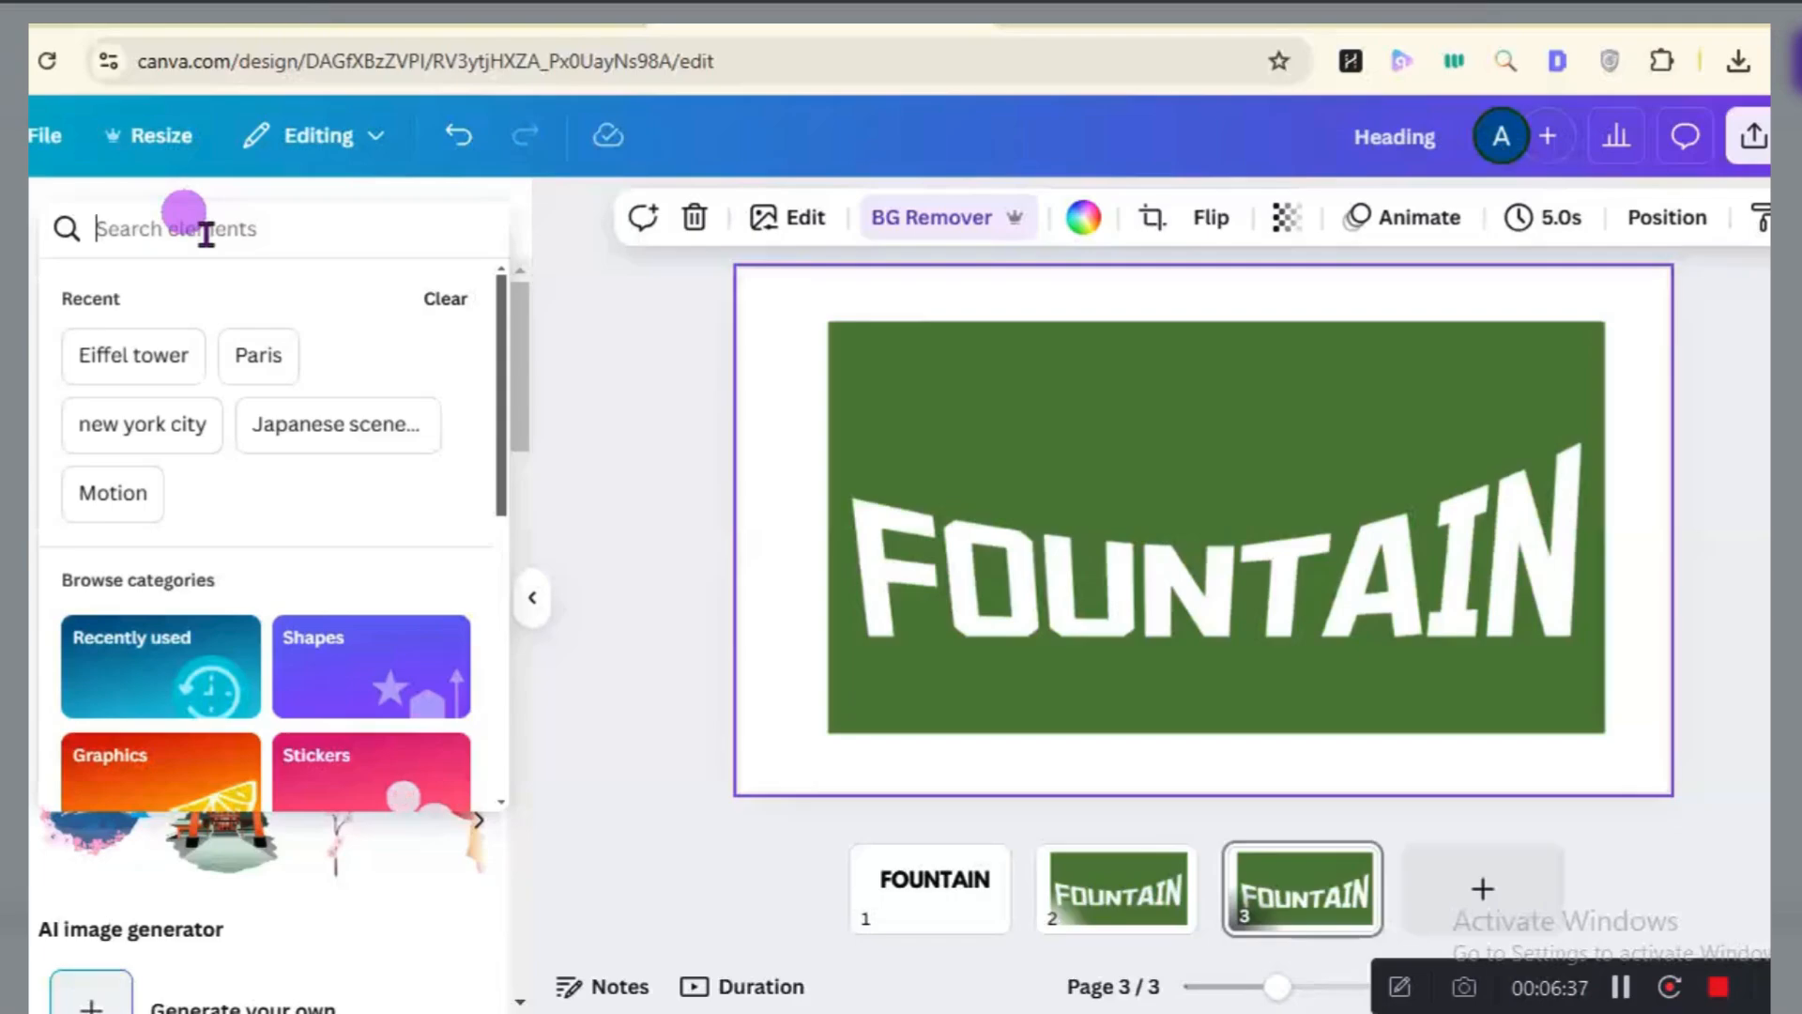
type("flower")
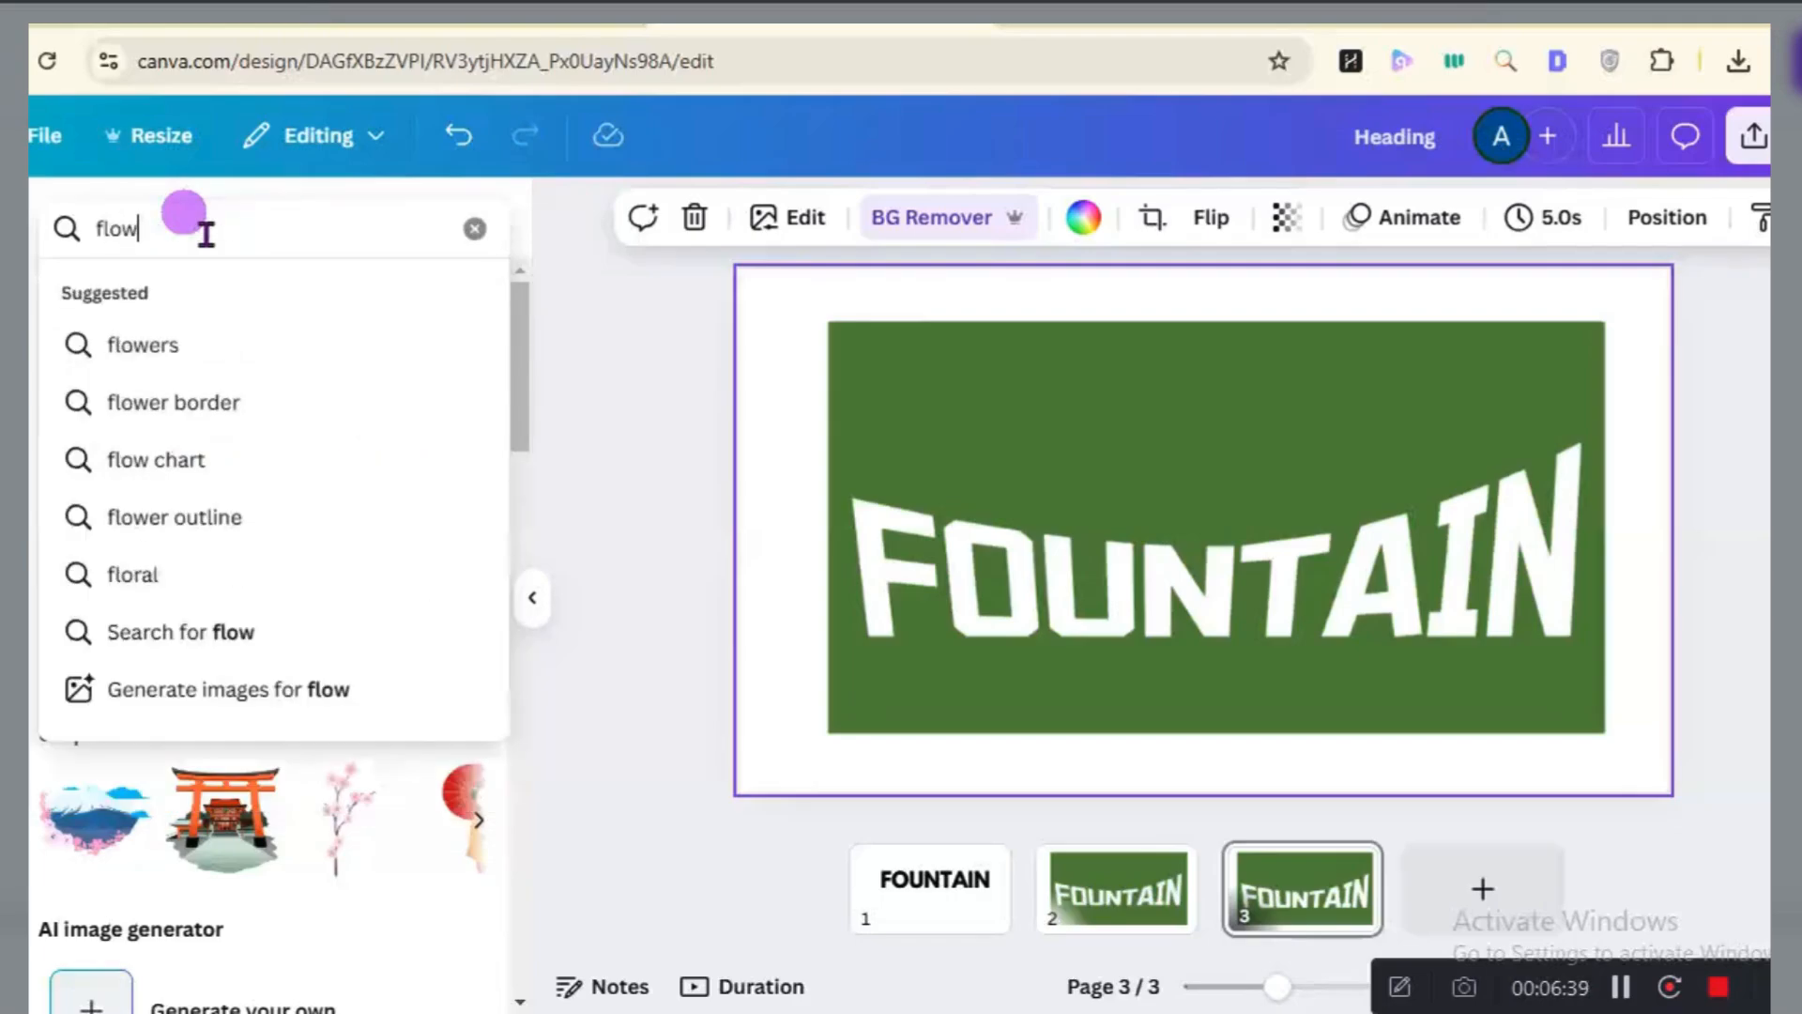
left_click(185, 345)
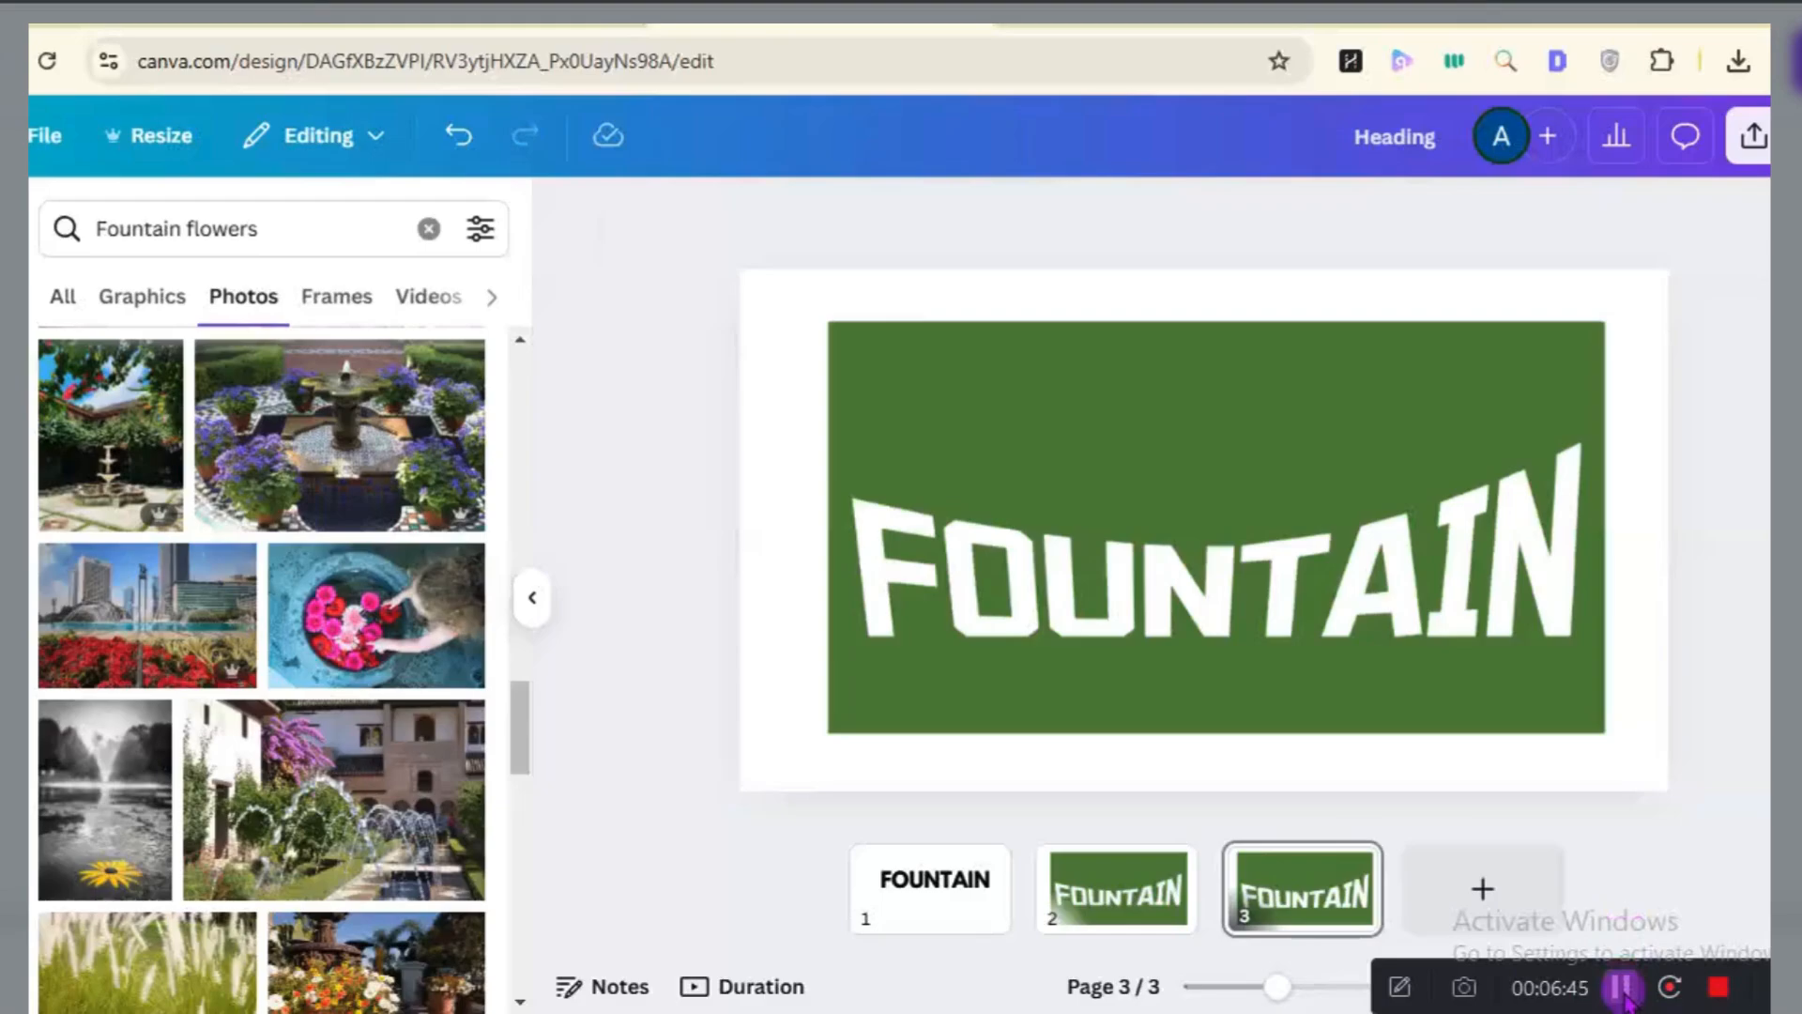
left_click(122, 657)
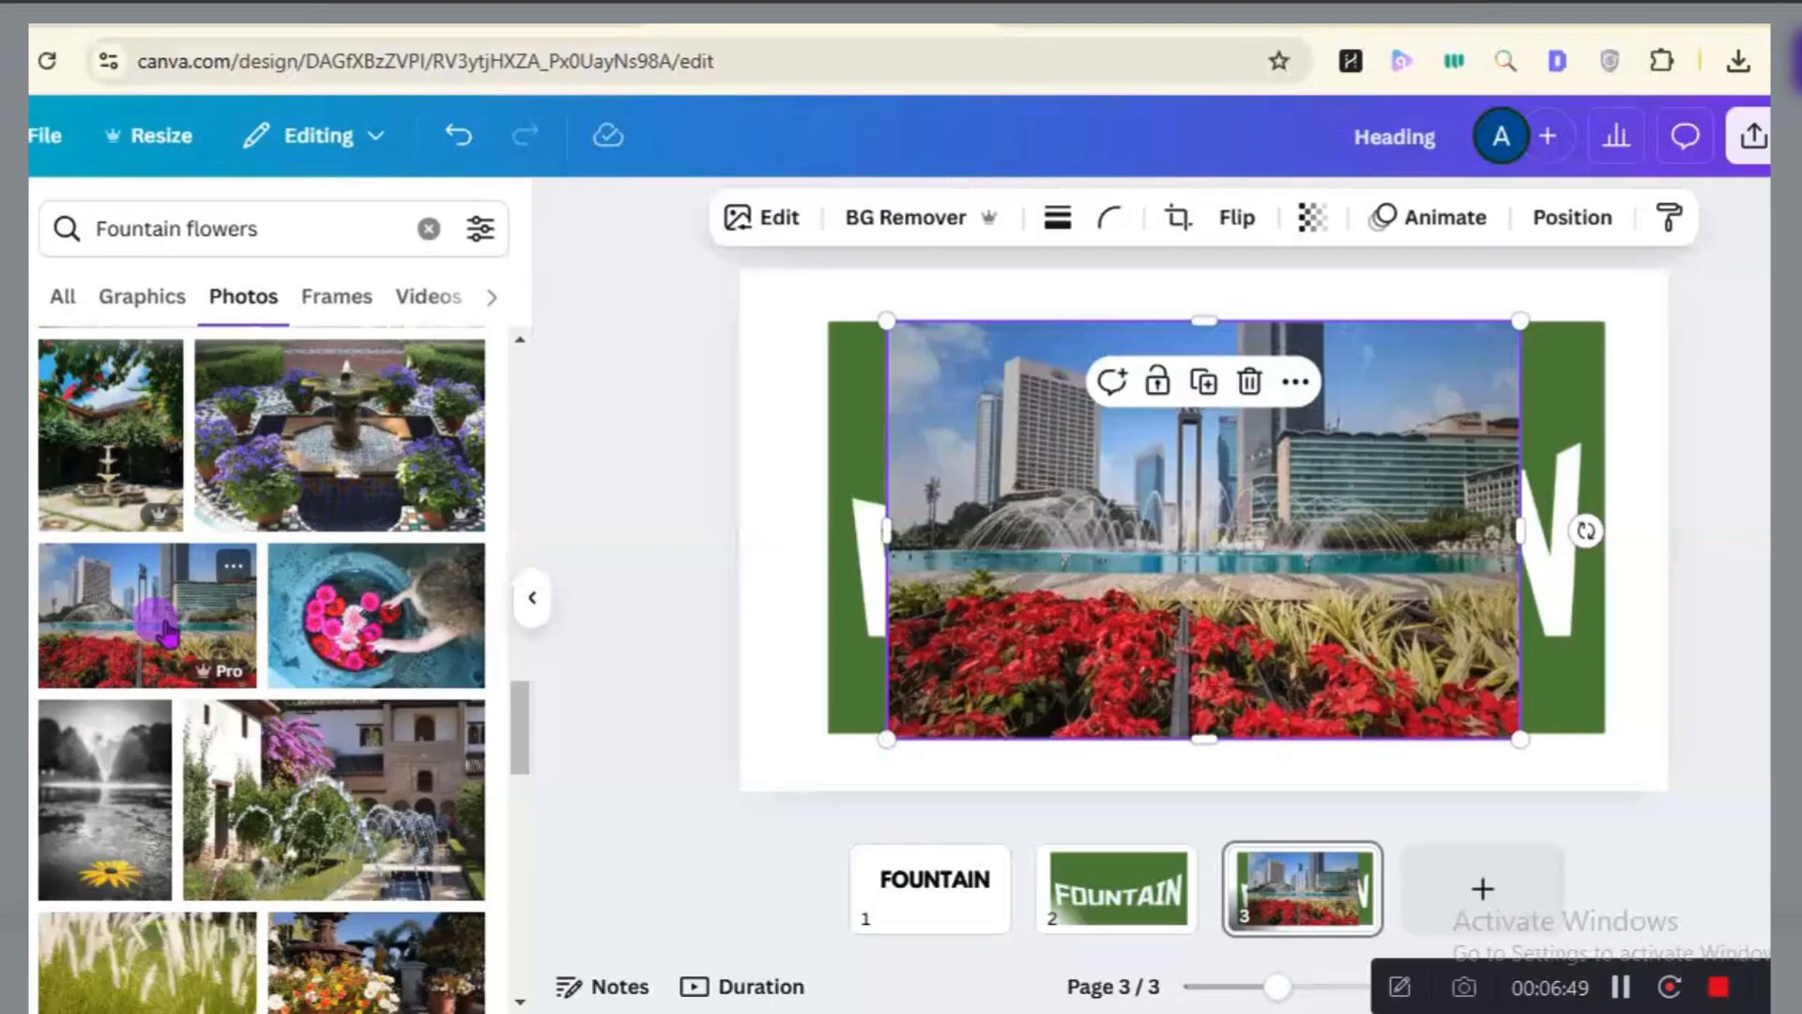
left_click(1625, 986)
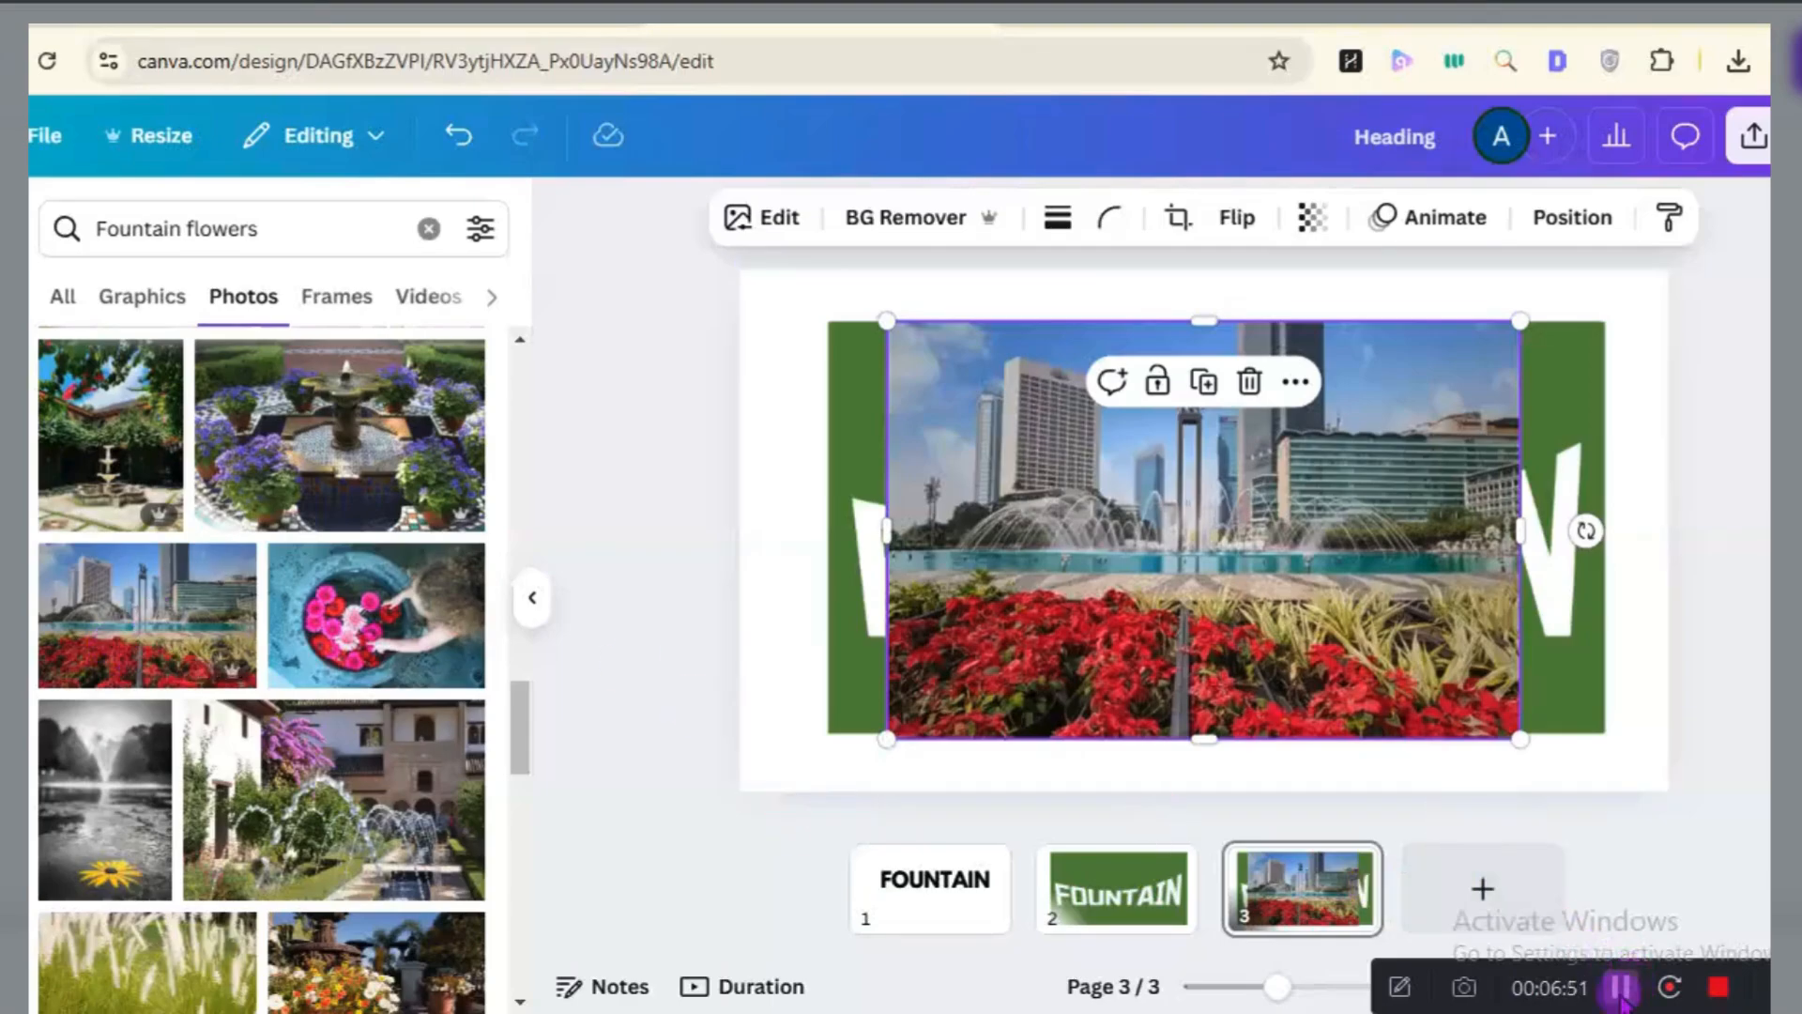
Detach the FOUNTAIN cutout image from the page 3 background.
left_click(1575, 223)
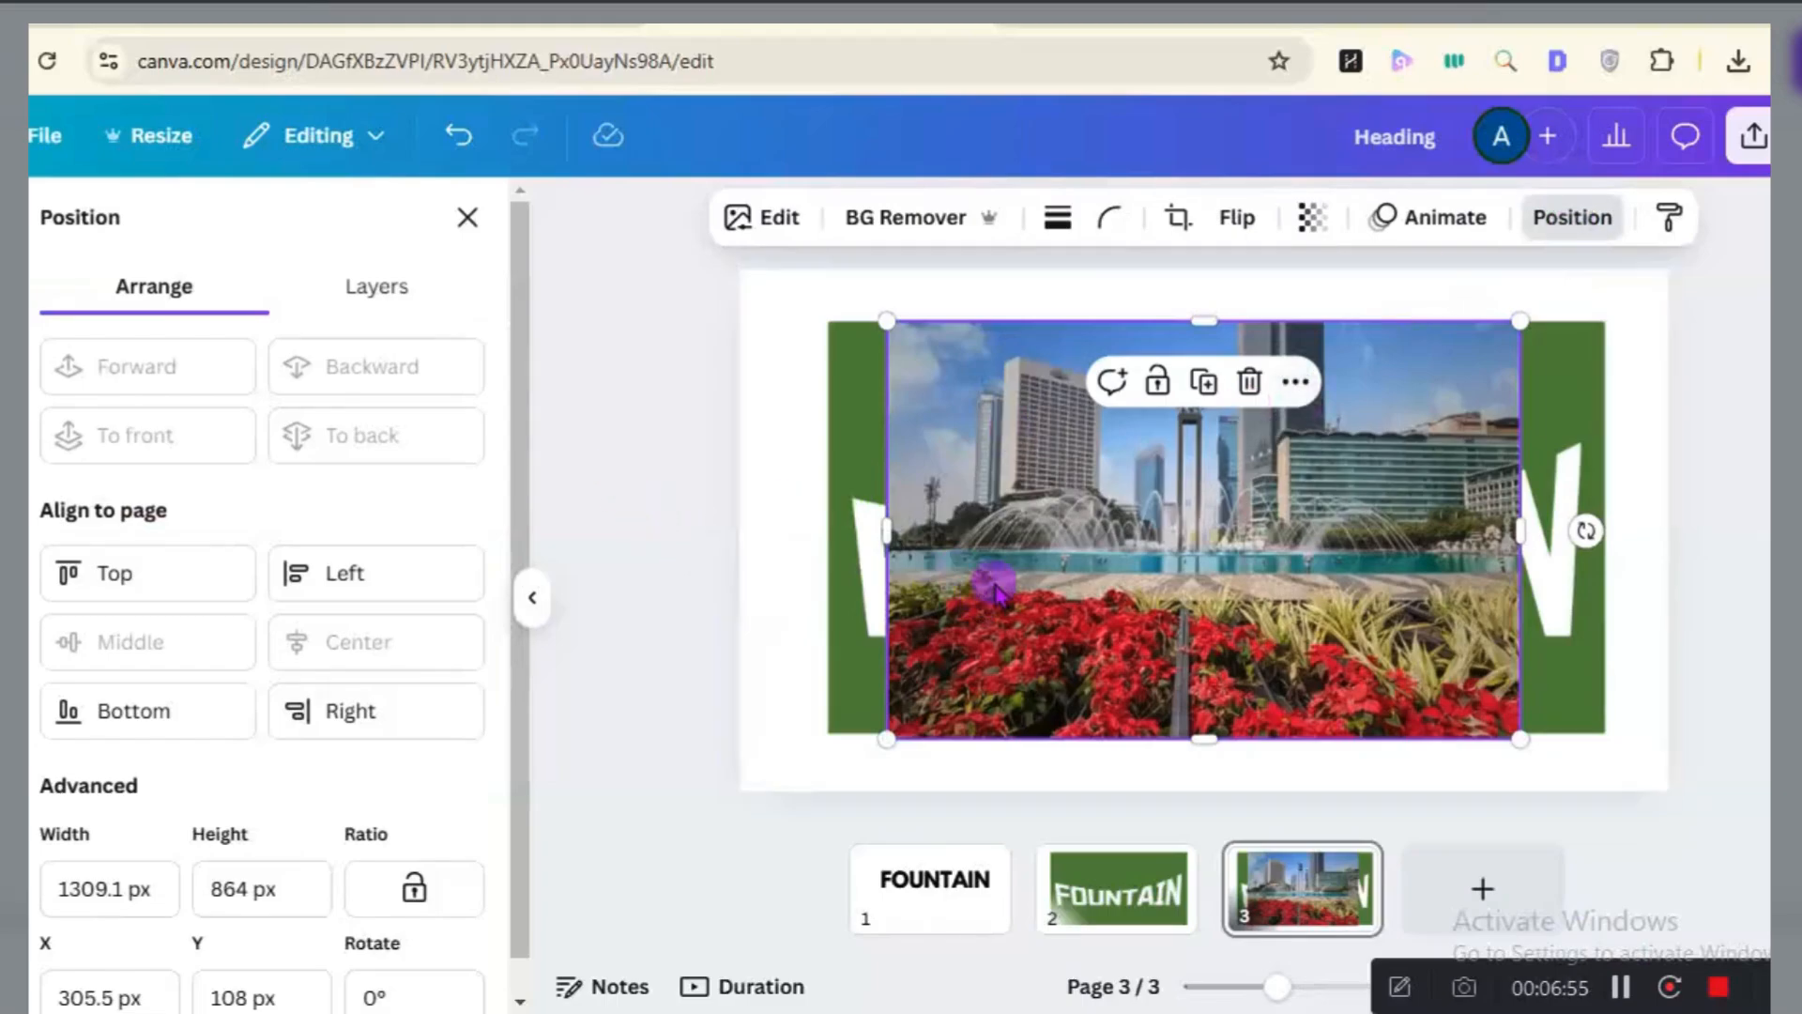
left_click(1583, 225)
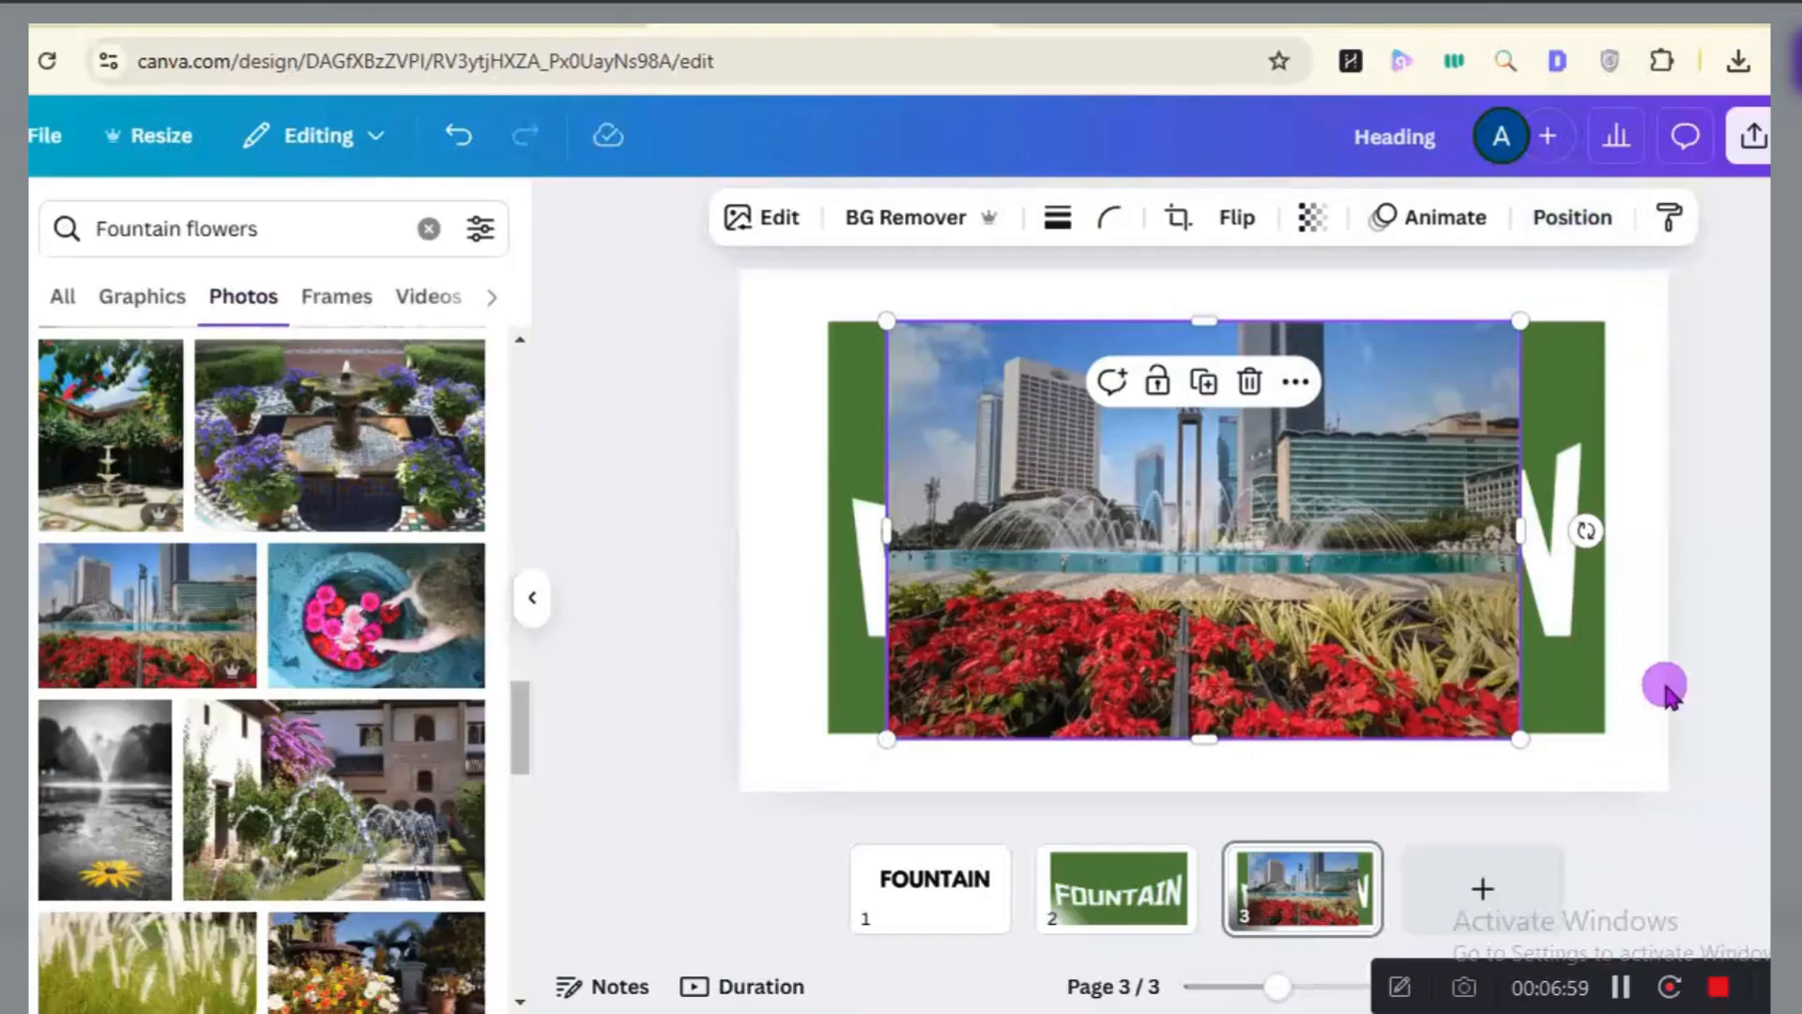
left_click(1641, 548)
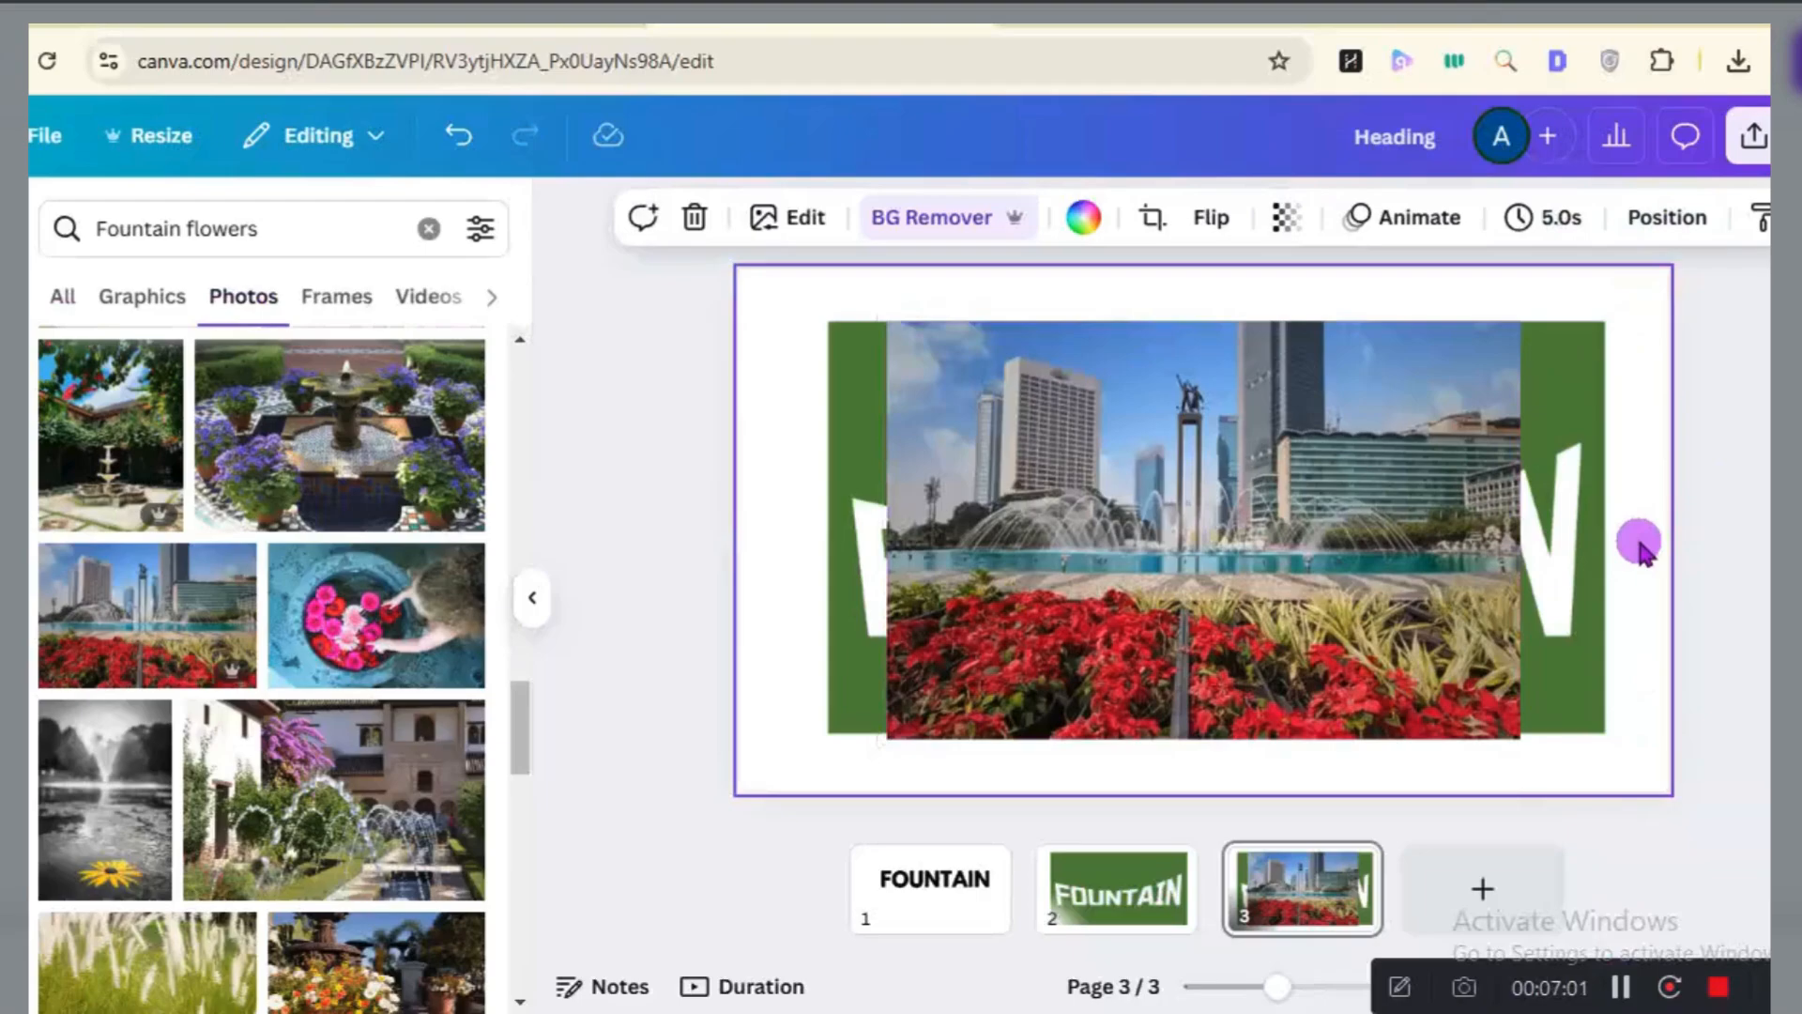
right_click(1641, 549)
left_click(1490, 848)
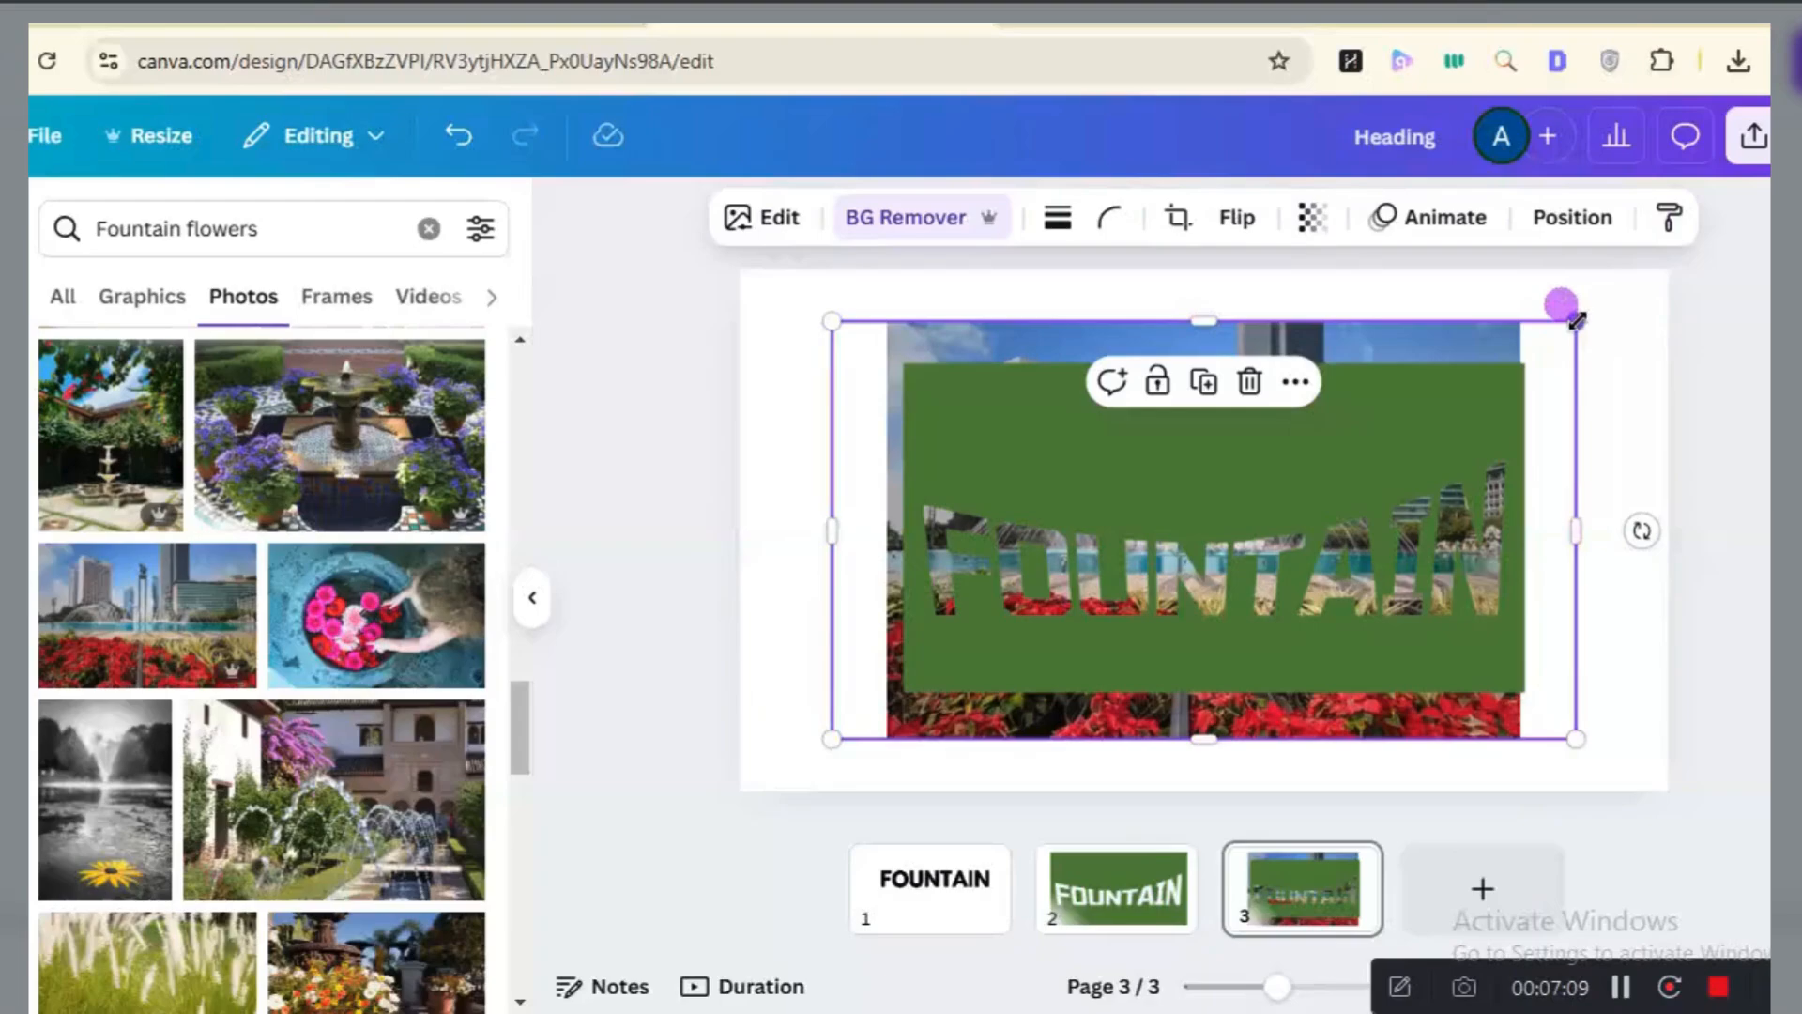
Enlarge the FOUNTAIN cutout from opposite corners so its green area covers nearly all of page 3.
left_click_drag(1578, 320, 1765, 275)
left_click_drag(830, 737, 652, 835)
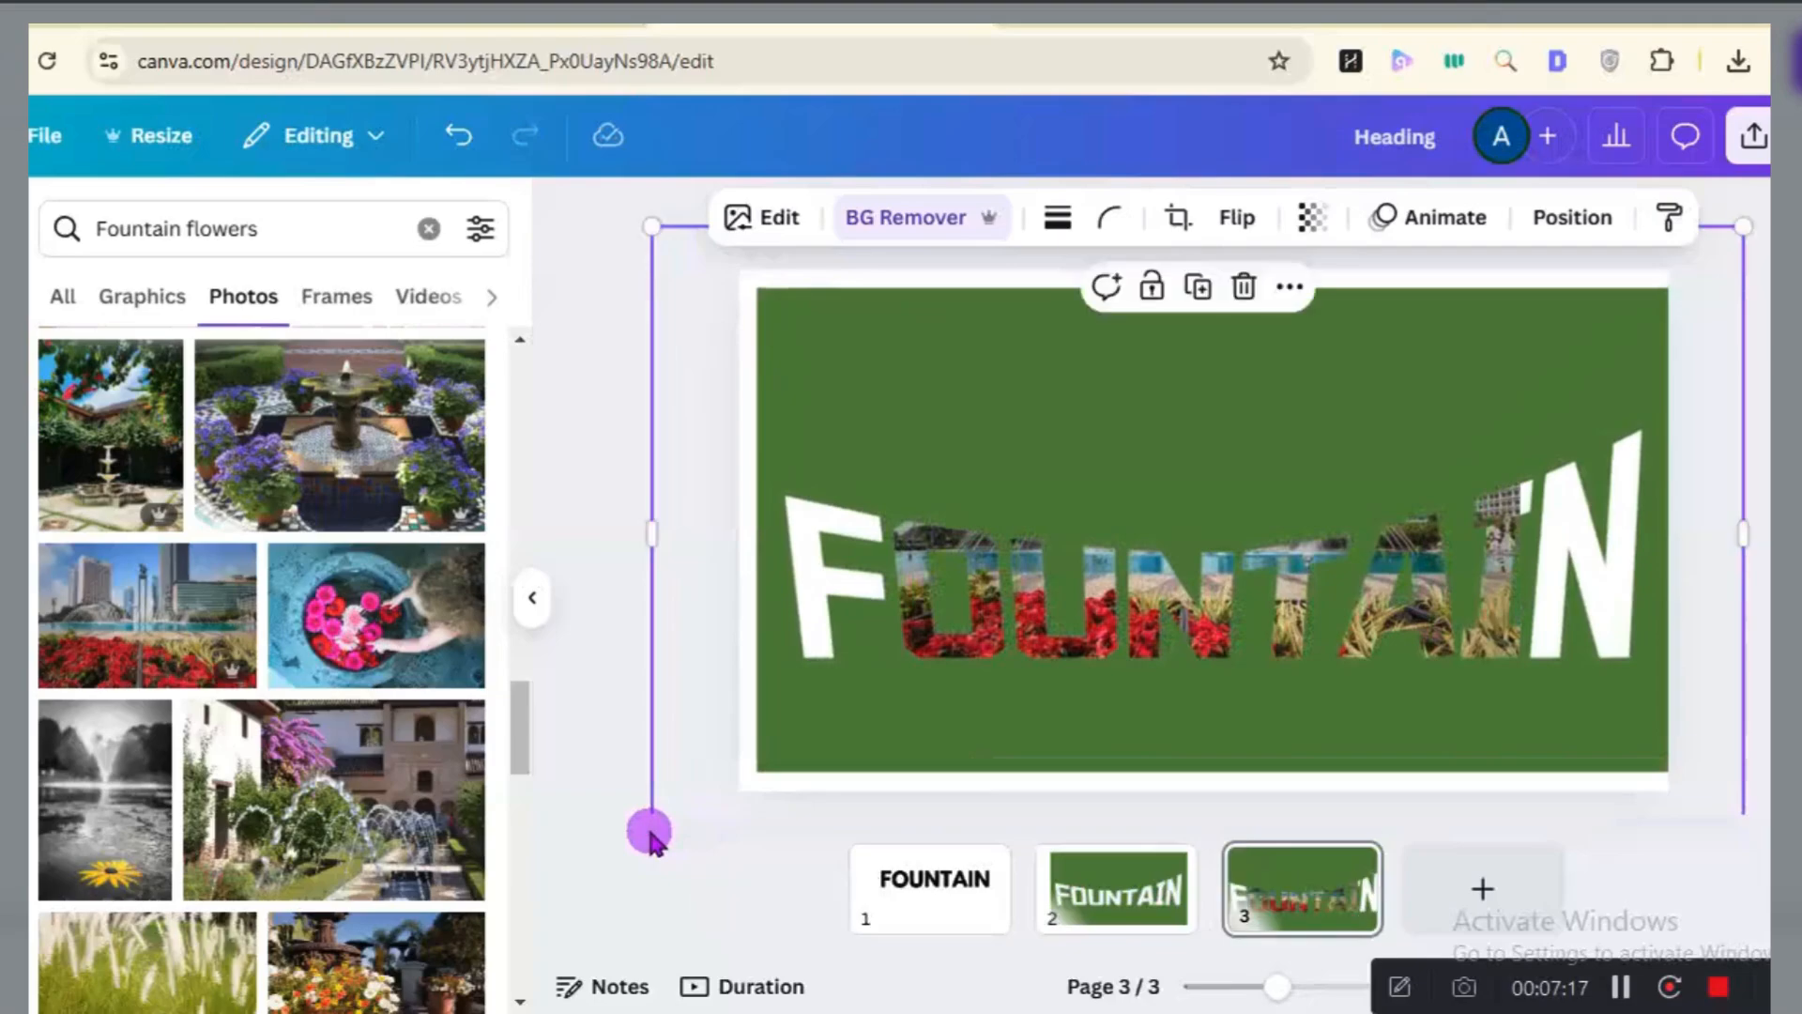
left_click(1772, 674)
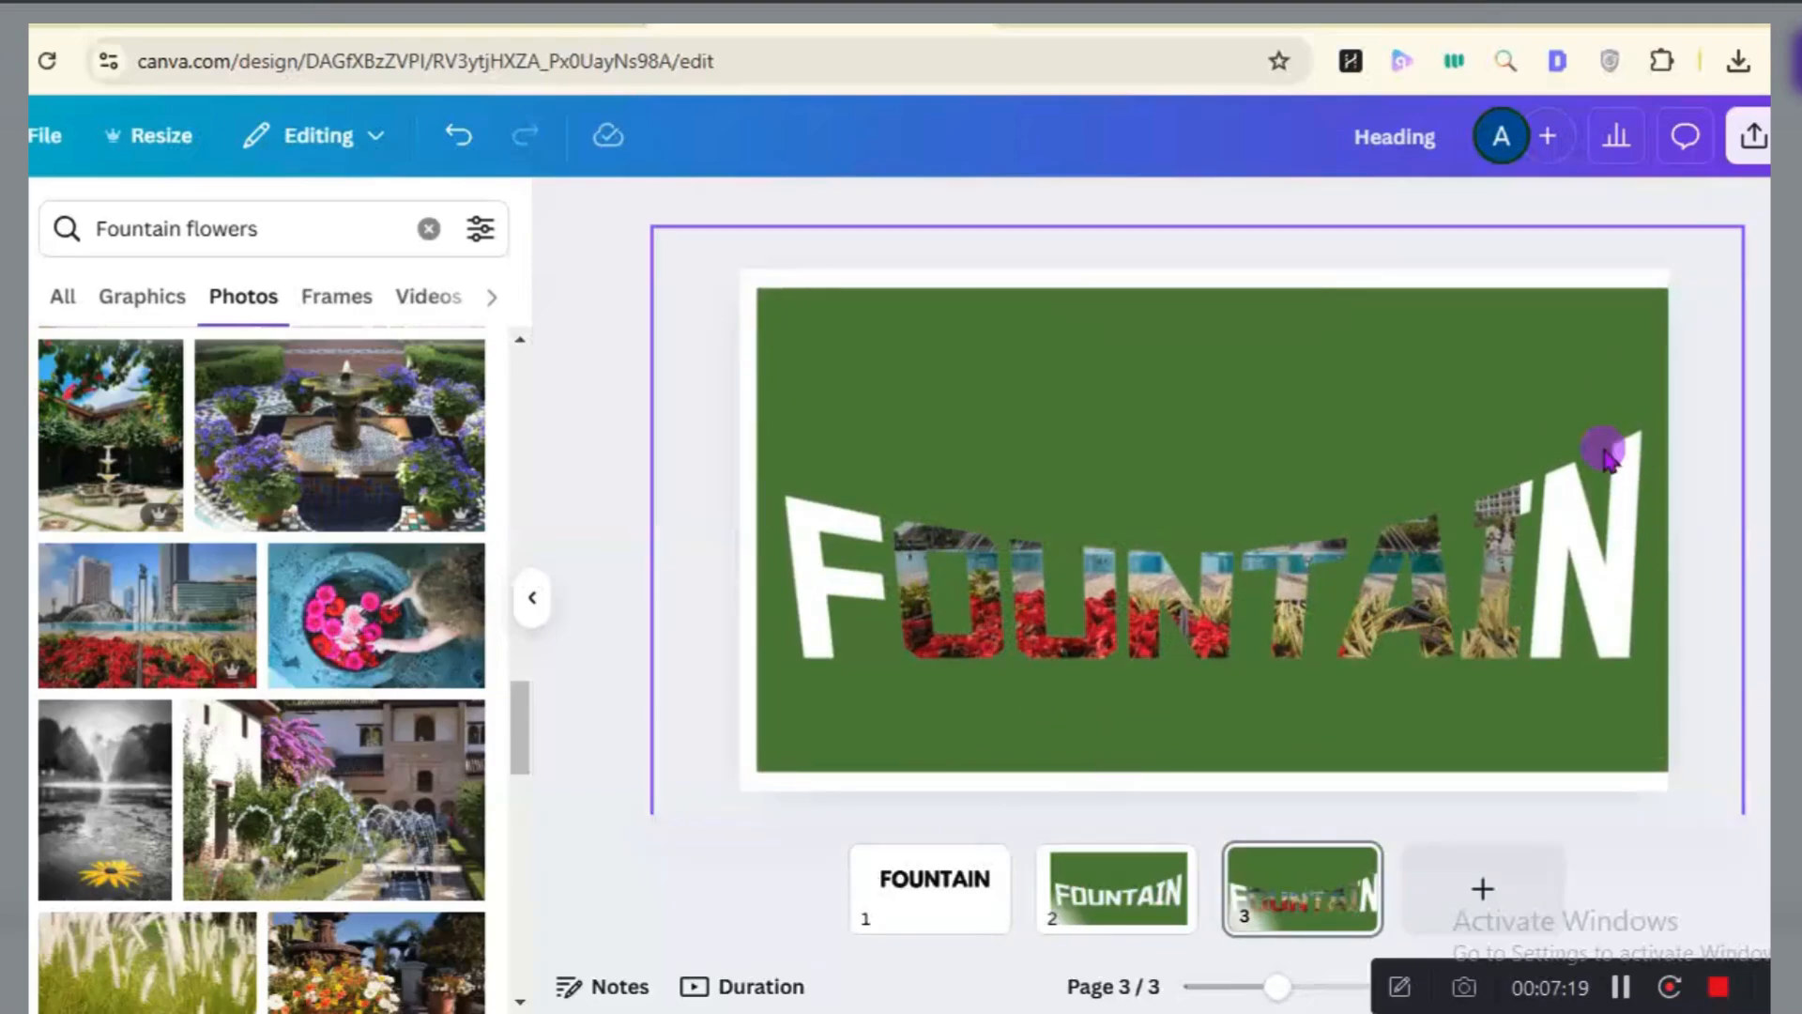
Move the FOUNTAIN cutout layer below the fountain photo in the layer order.
left_click(1601, 396)
left_click(1587, 225)
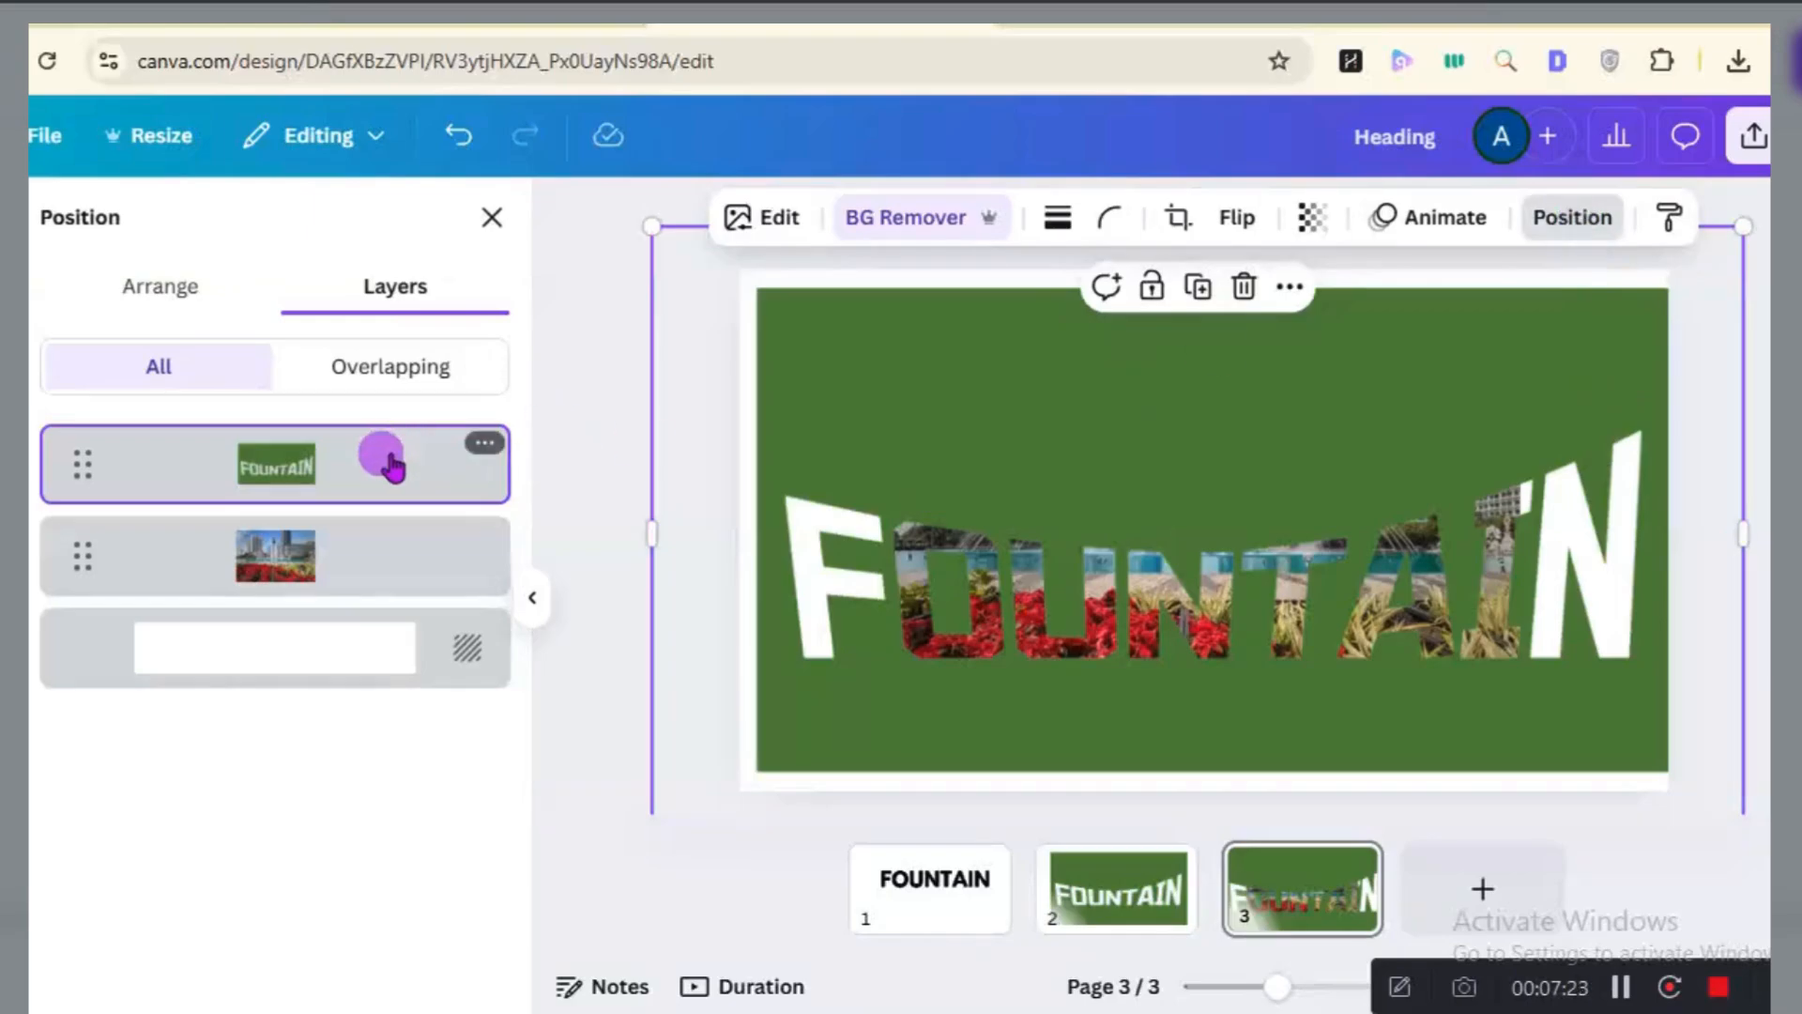
left_click_drag(188, 464, 186, 535)
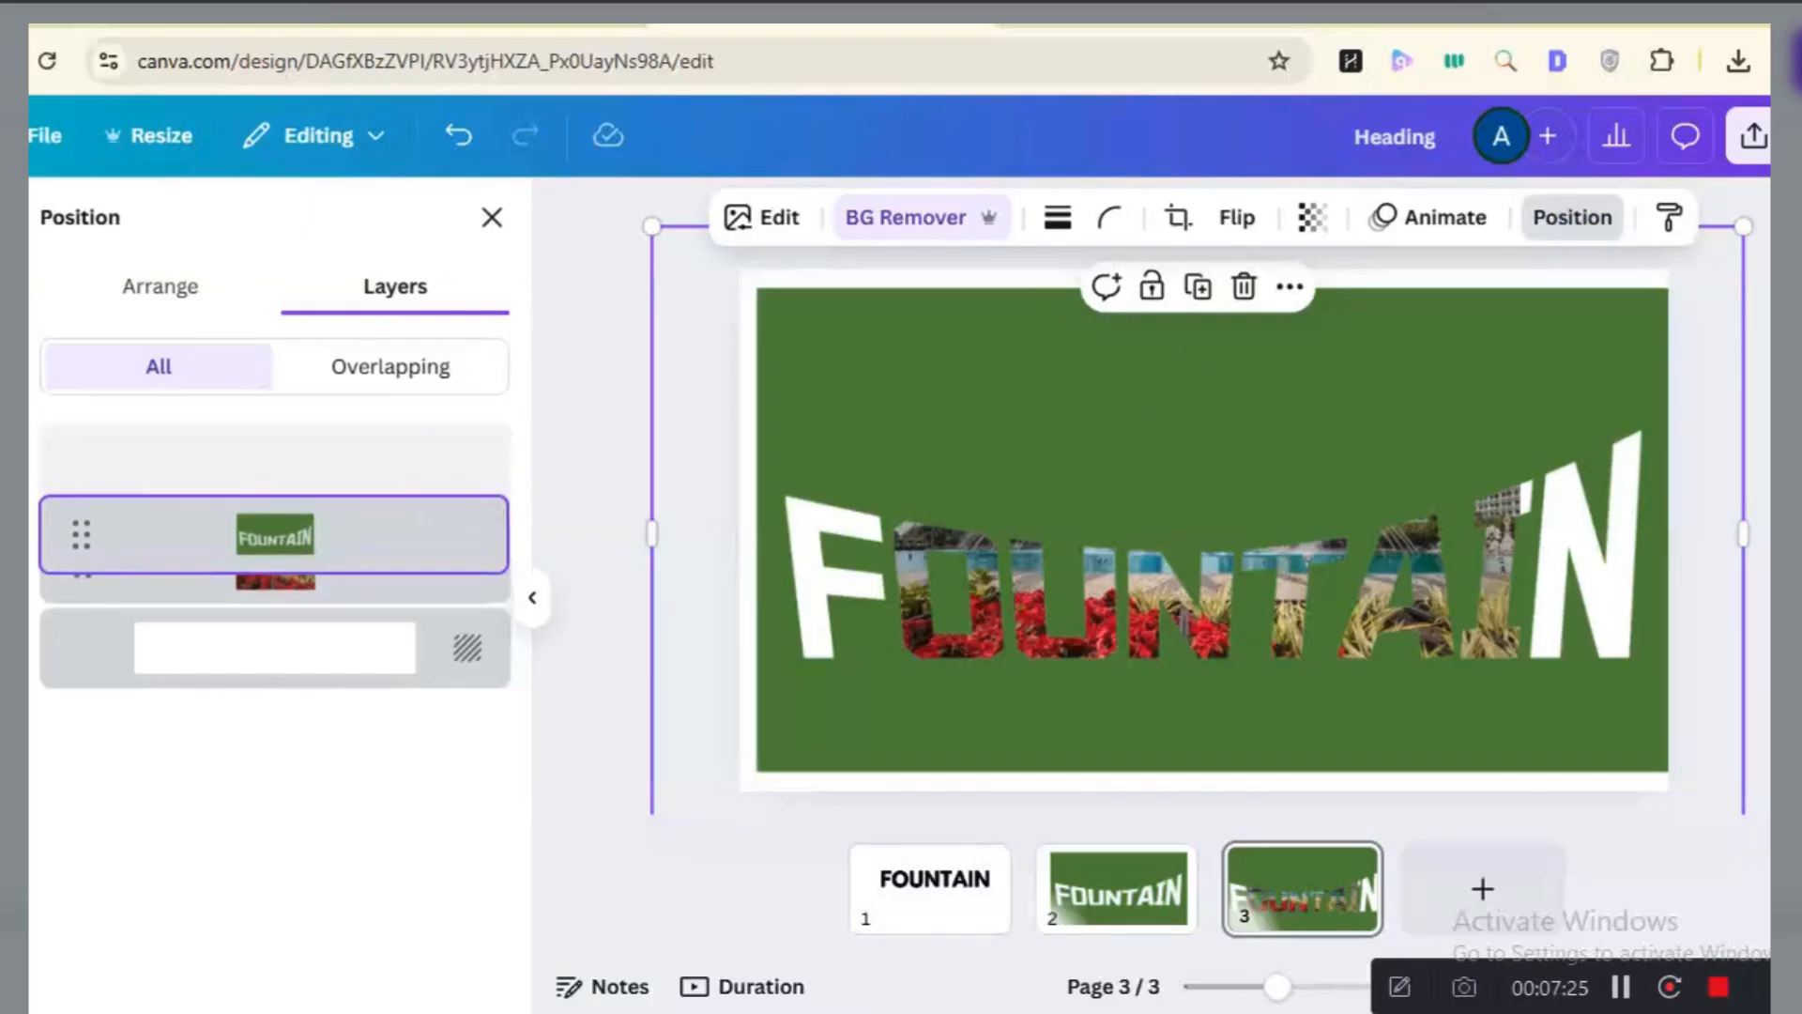
left_click_drag(396, 597, 401, 538)
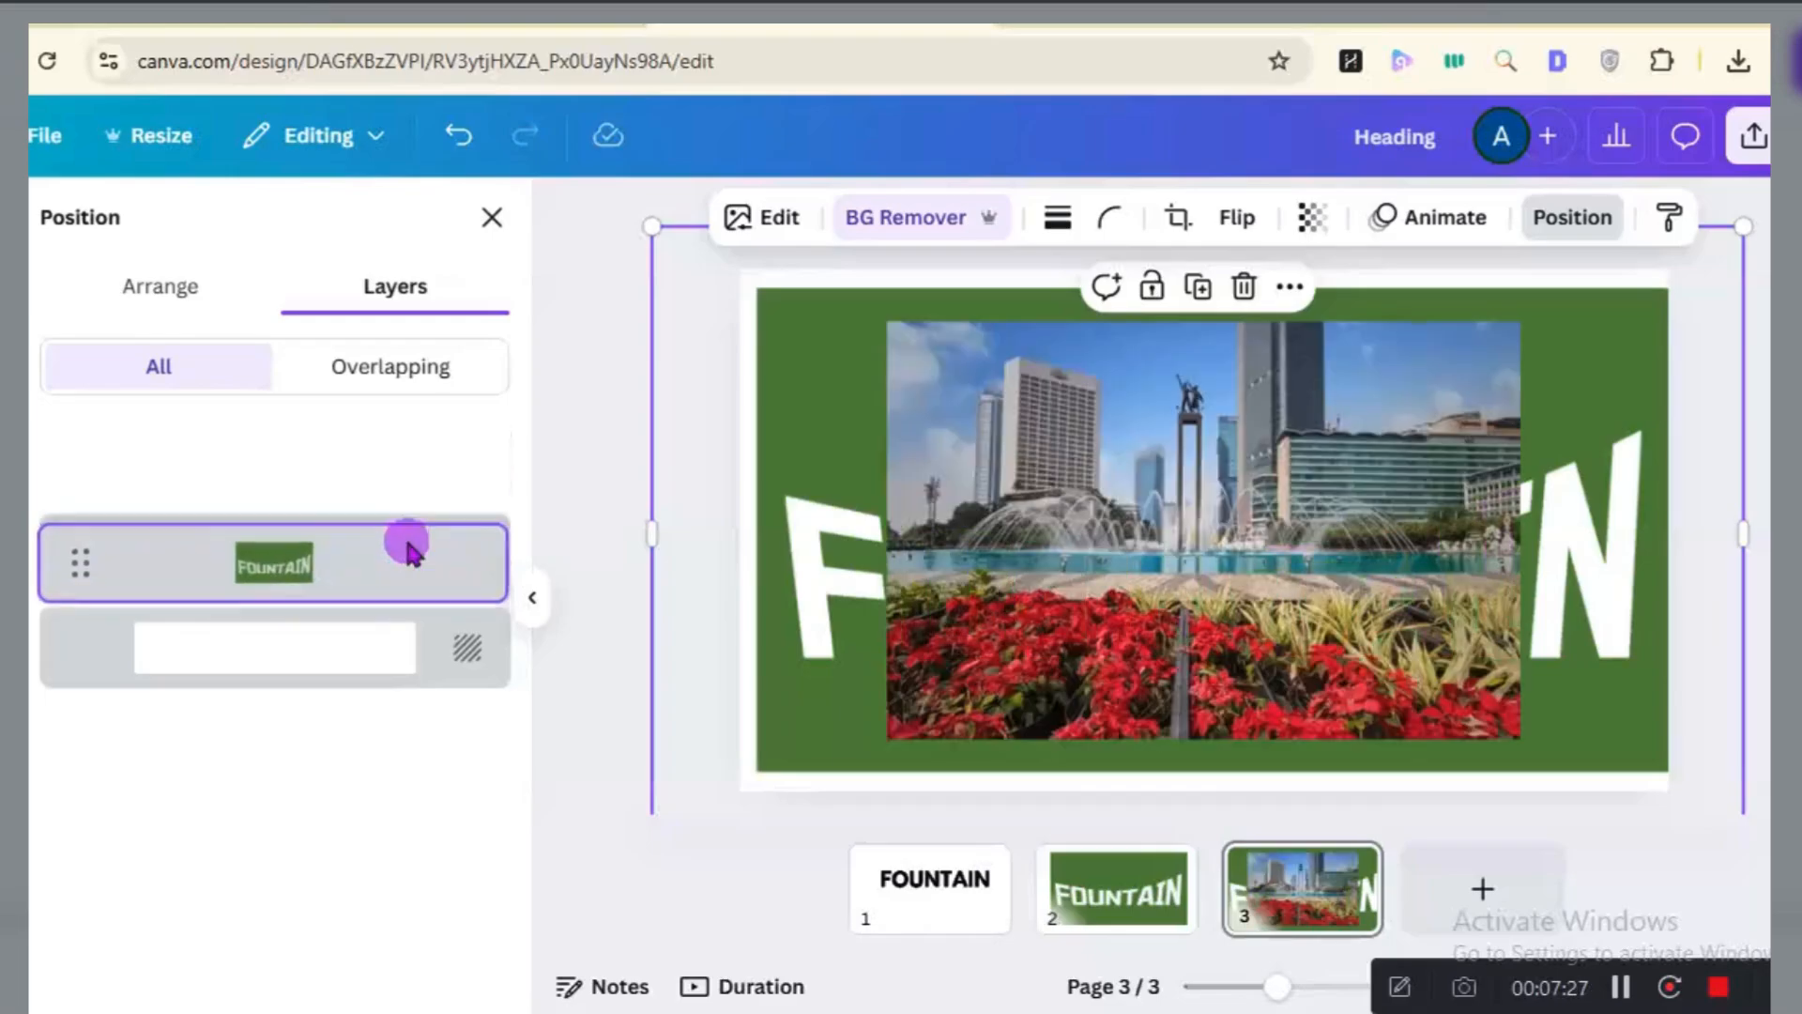
Resize and position the fountain photo to about 1816 × 882 px so it spans the full width of the lettering.
left_click(1187, 510)
left_click(1573, 217)
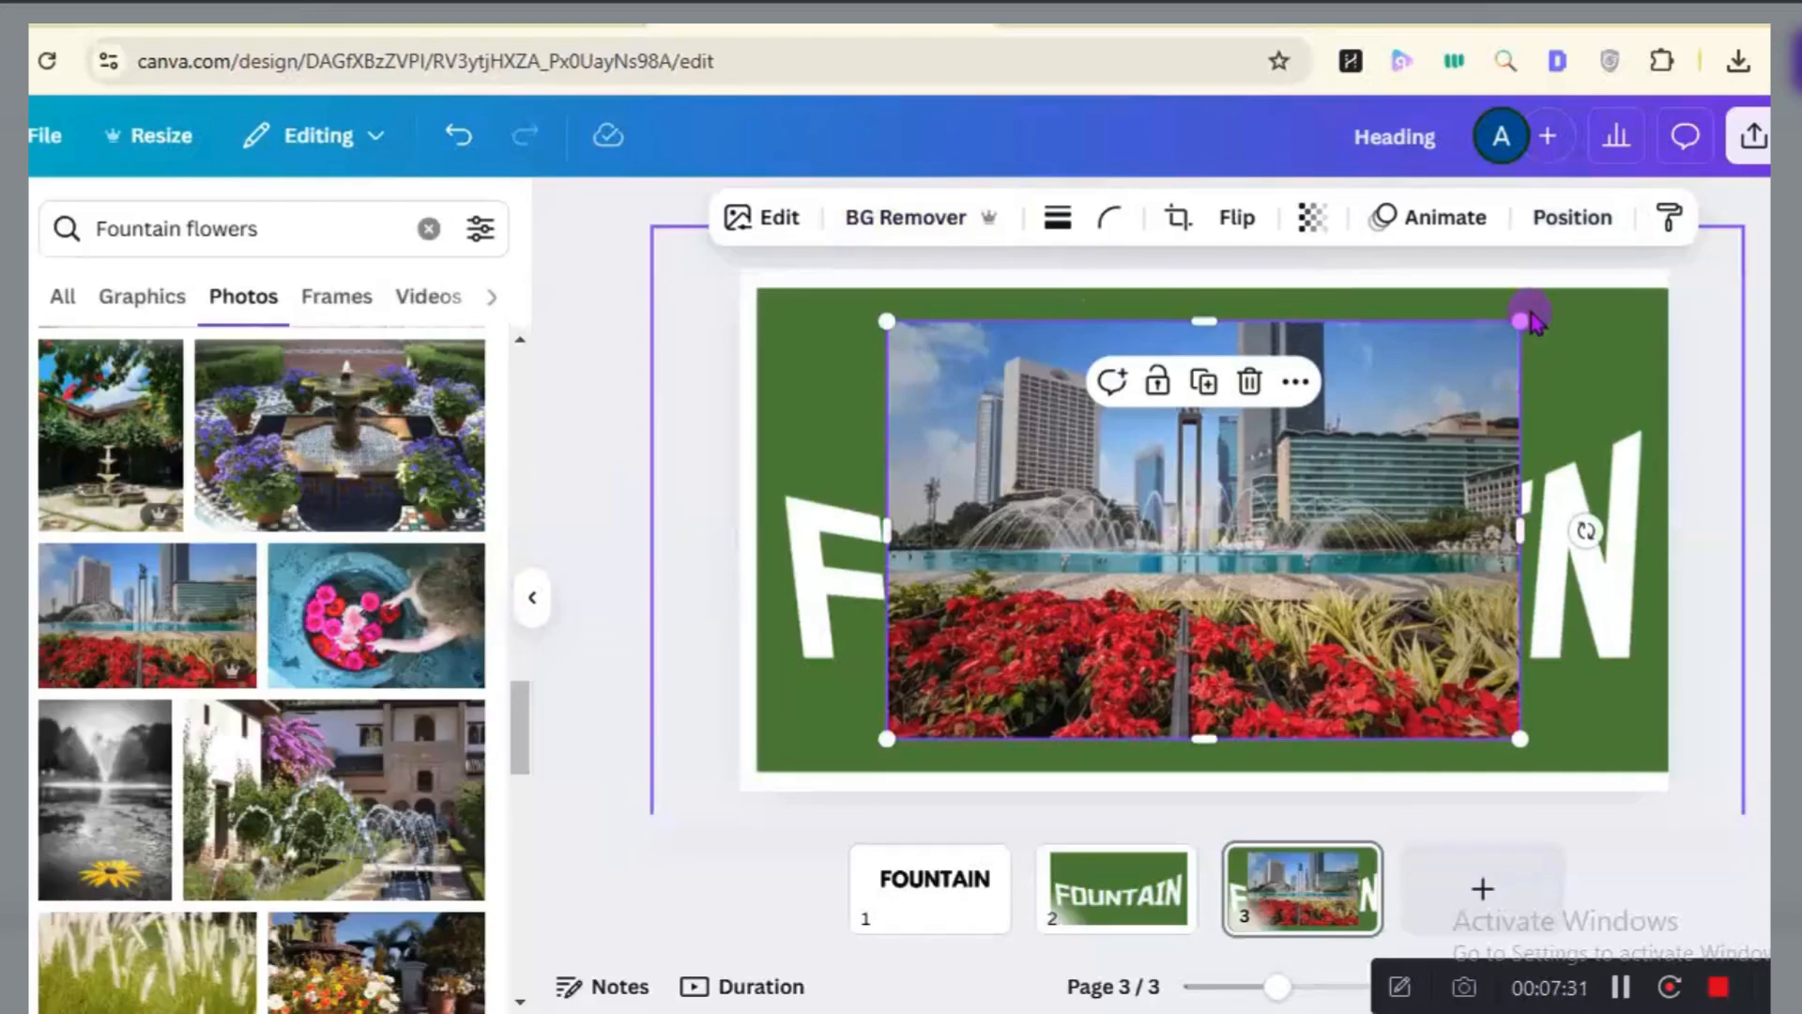
left_click_drag(1520, 319, 1606, 321)
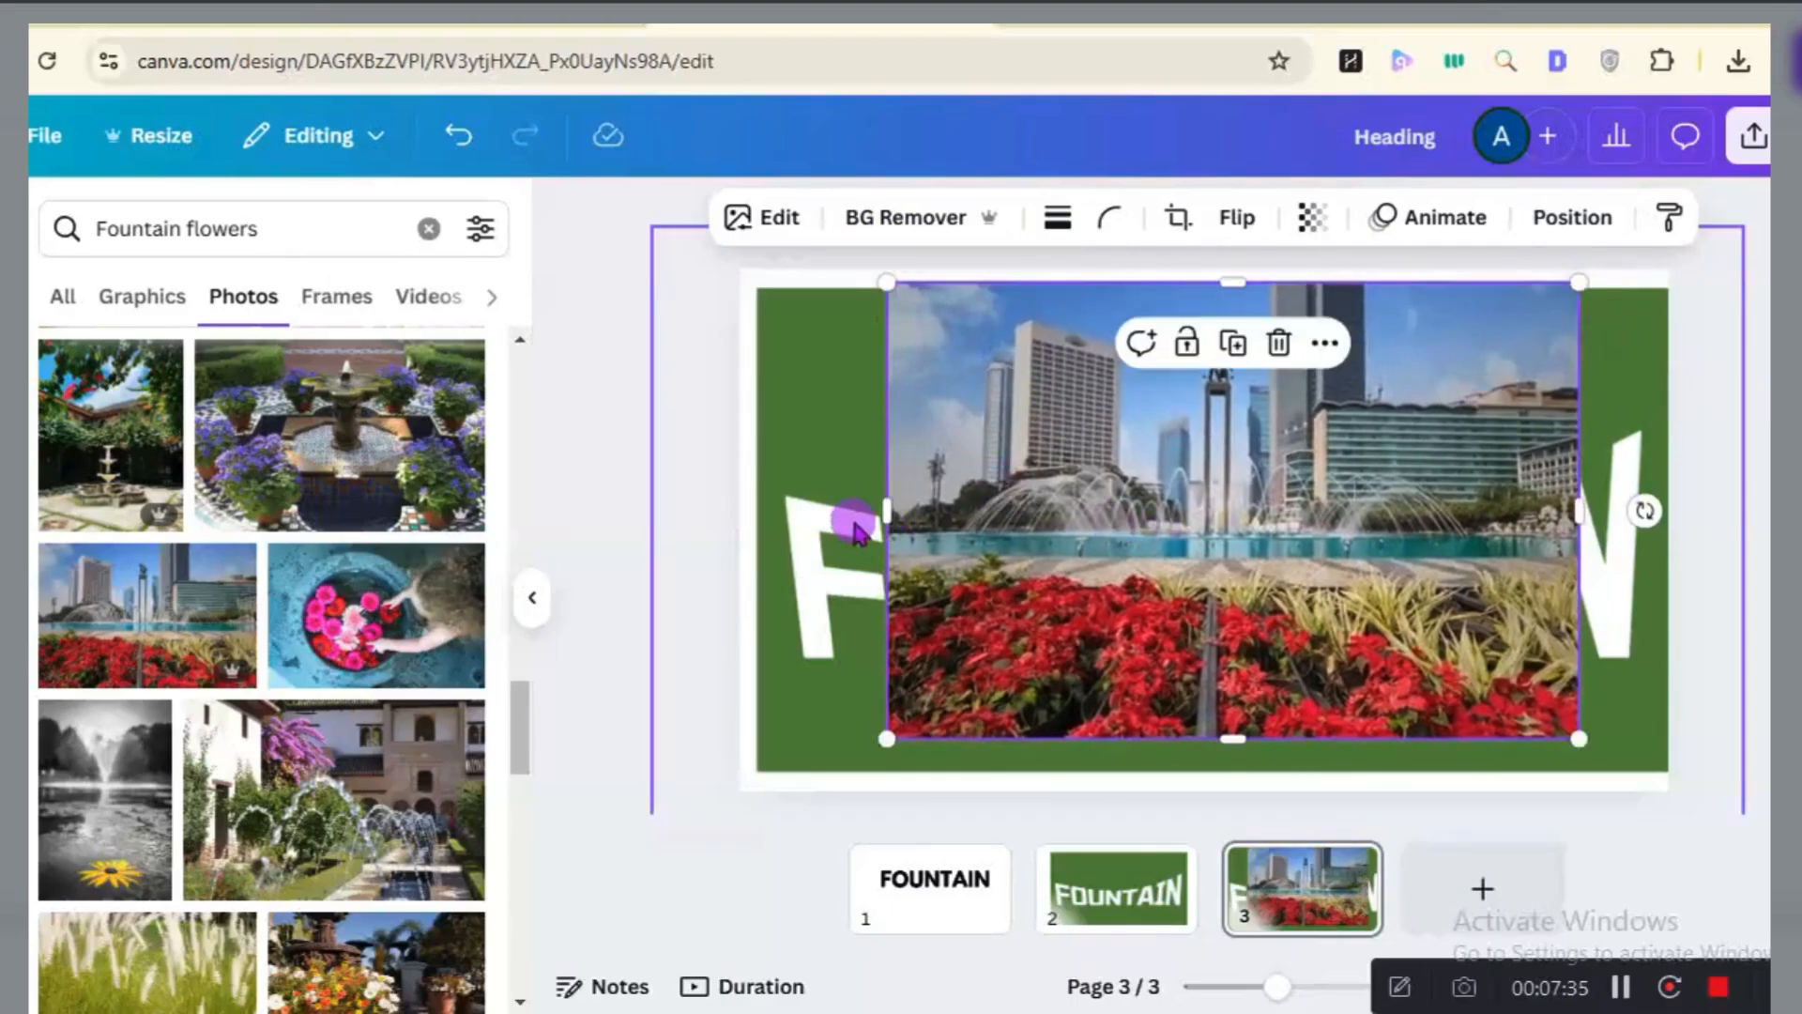
left_click_drag(880, 515, 772, 546)
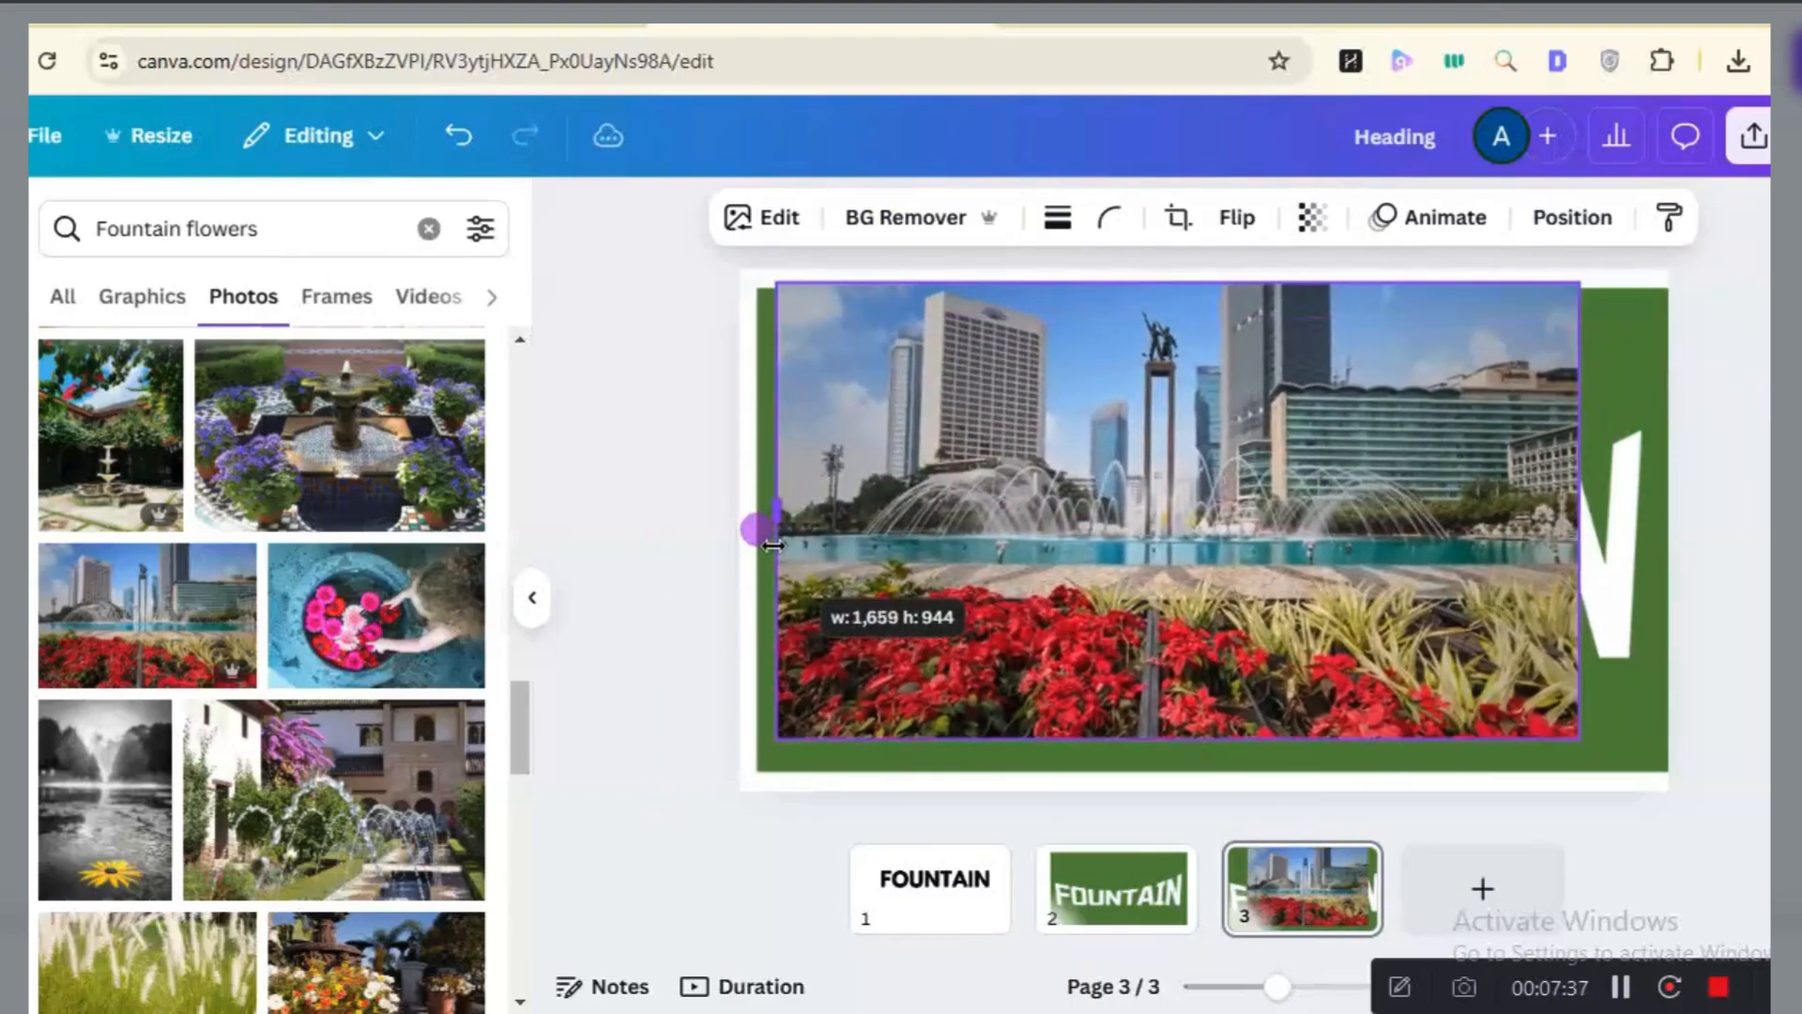
left_click_drag(1570, 515, 1648, 521)
left_click_drag(1650, 523, 1647, 529)
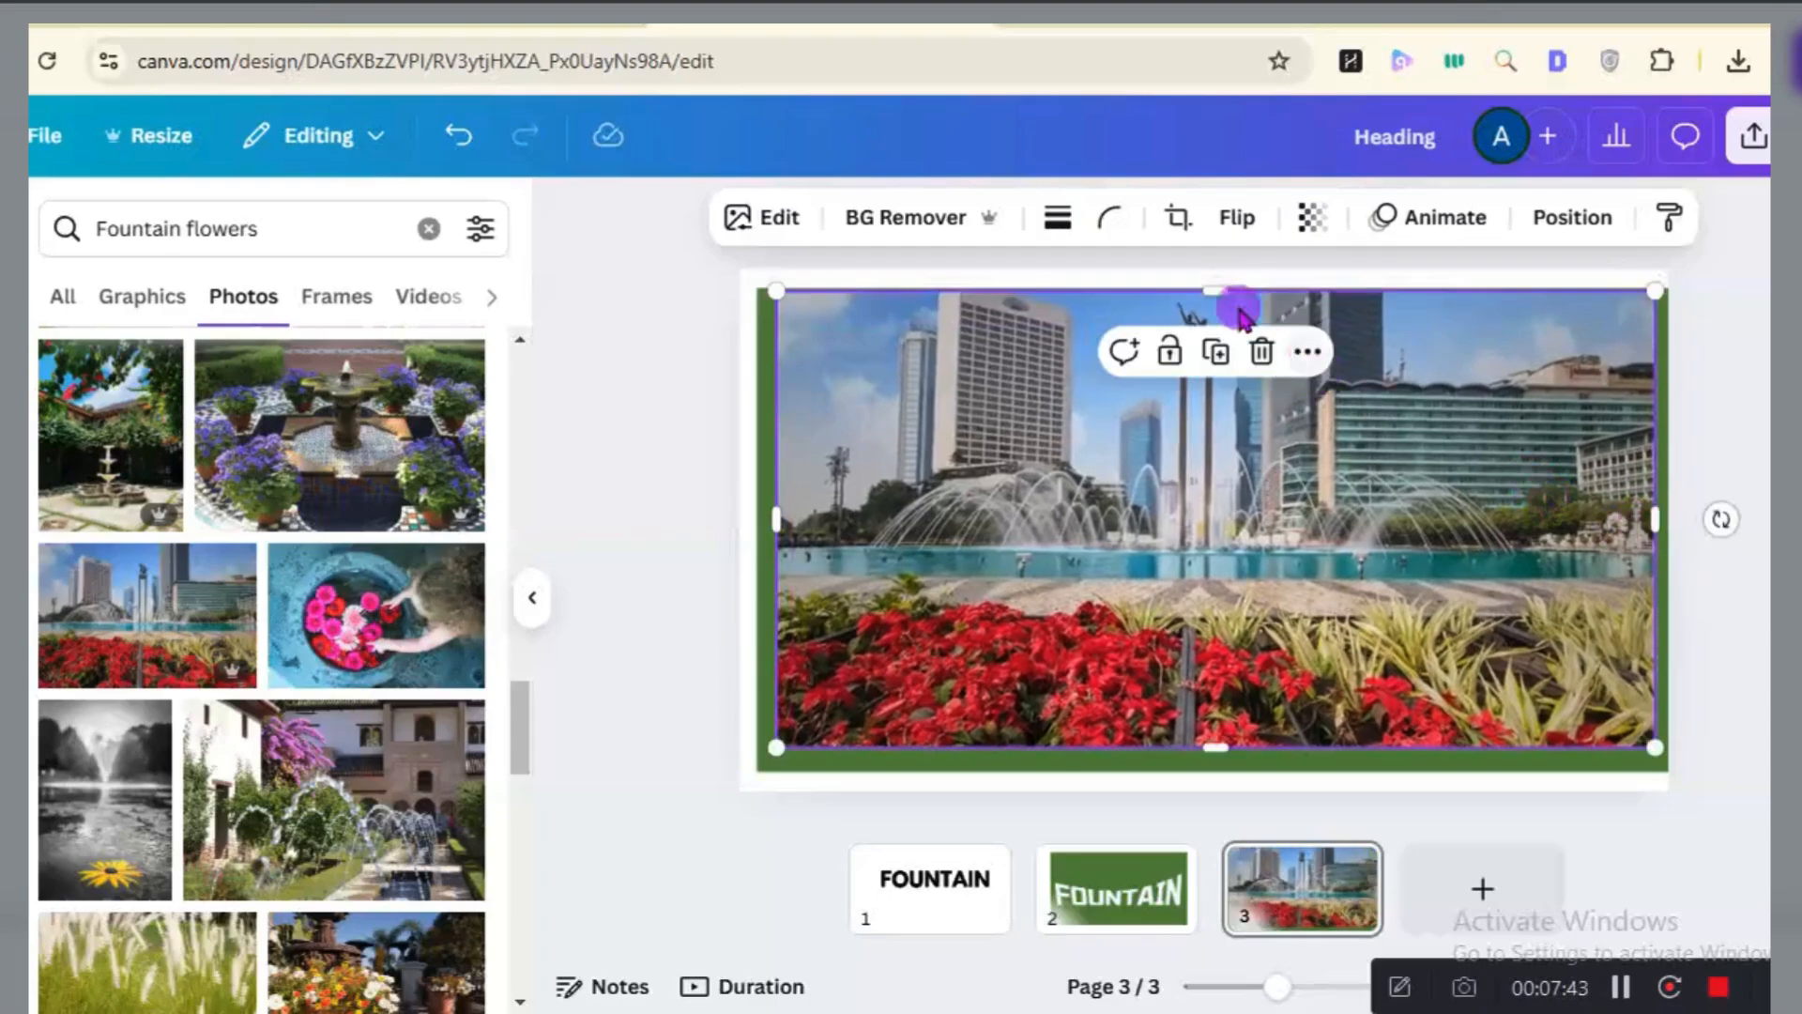
left_click_drag(1207, 282, 1211, 324)
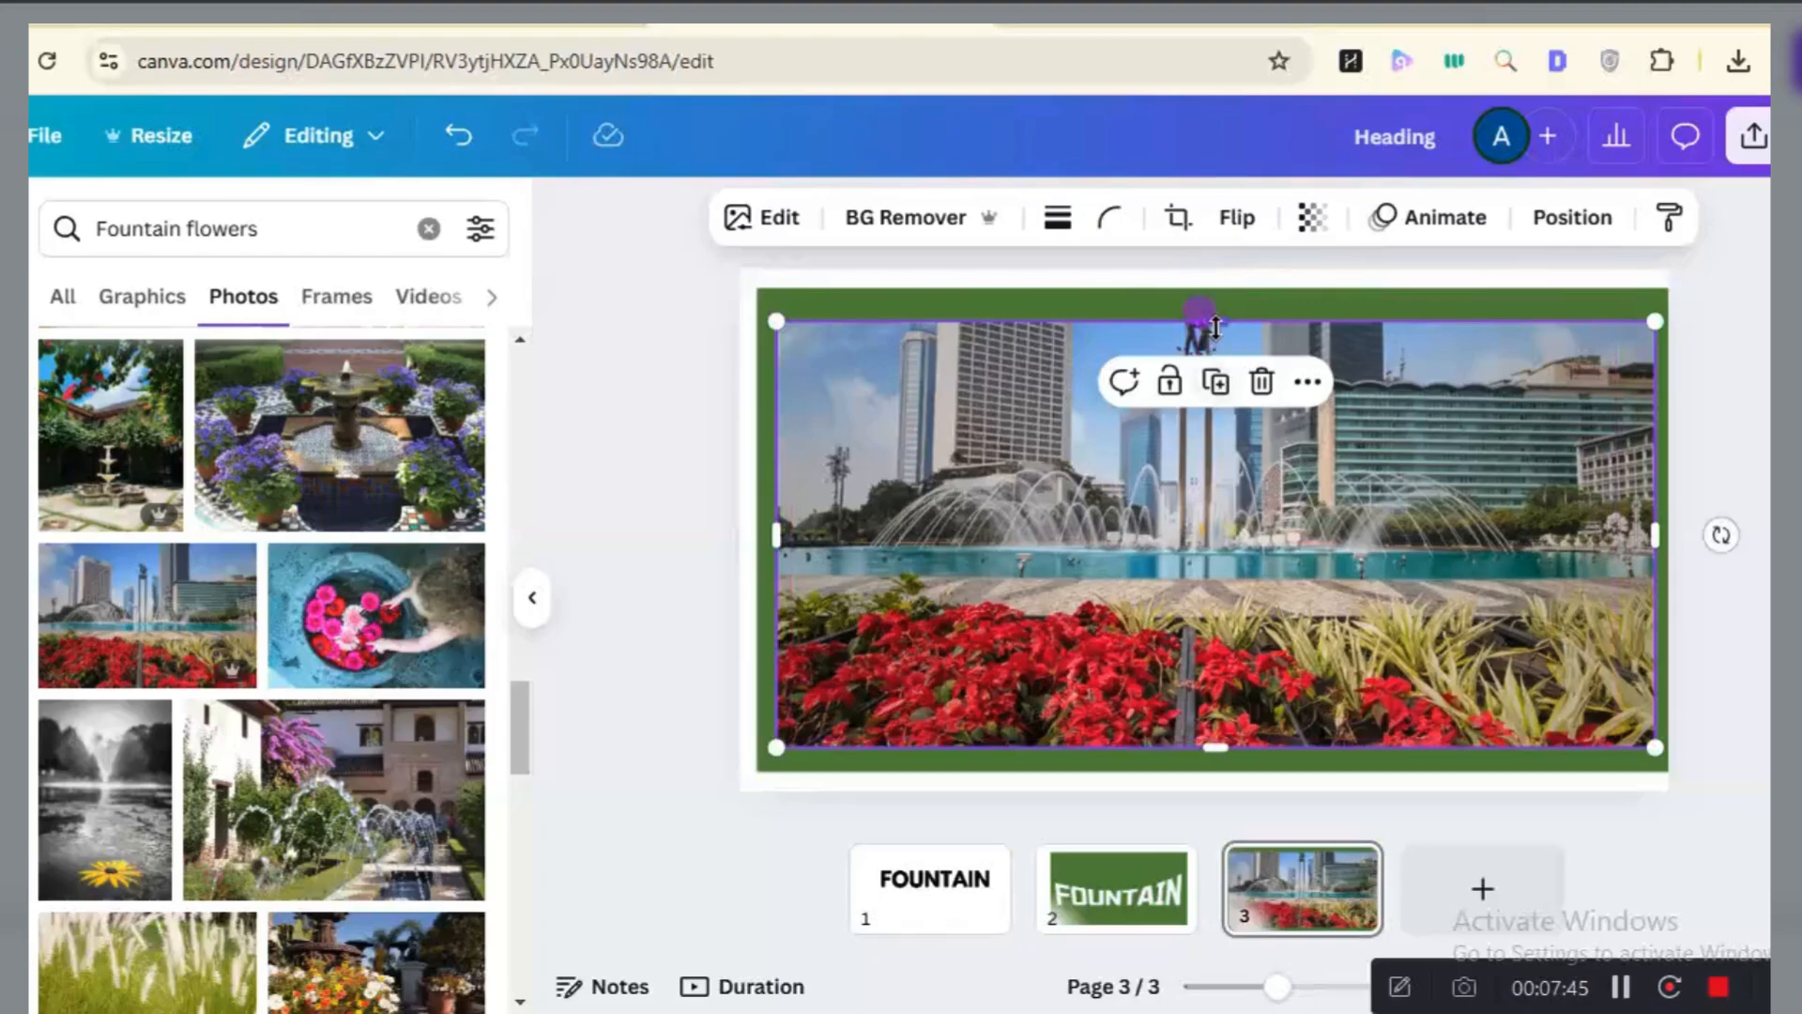
left_click_drag(1225, 681, 1222, 673)
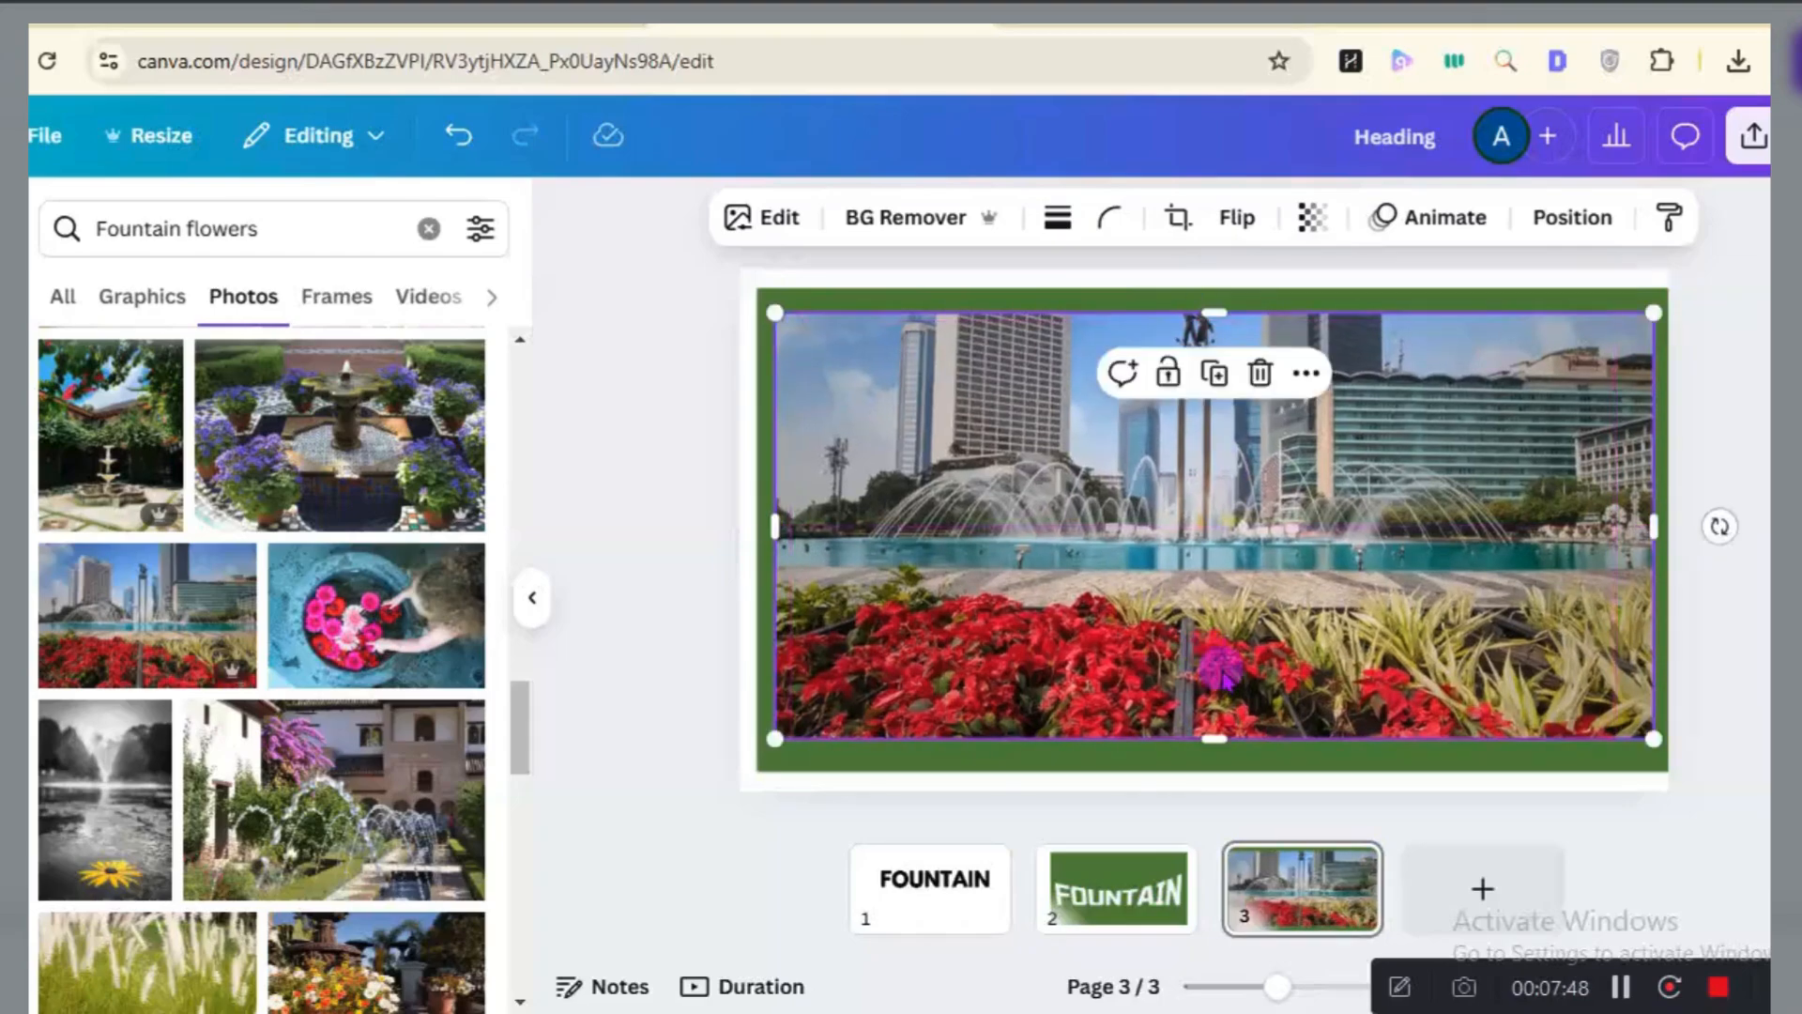
Send the fountain photo behind the FOUNTAIN cutout so it fills the letters.
left_click(1573, 217)
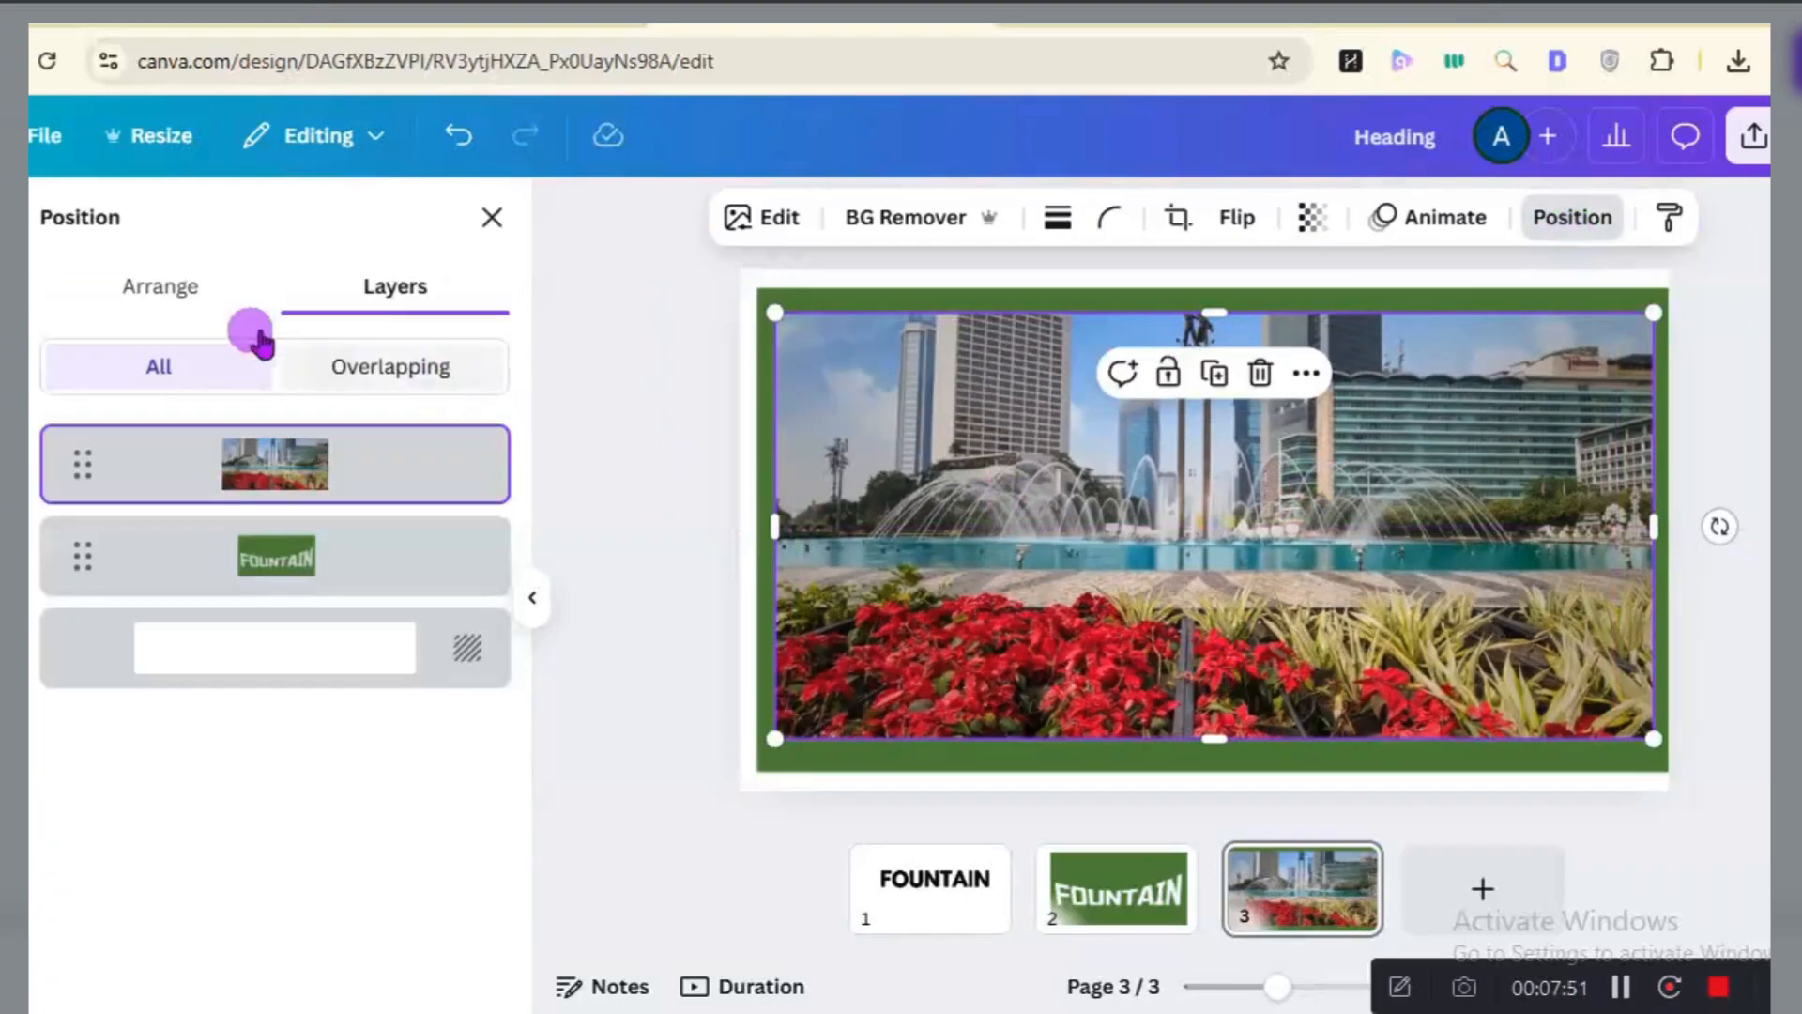
left_click(179, 288)
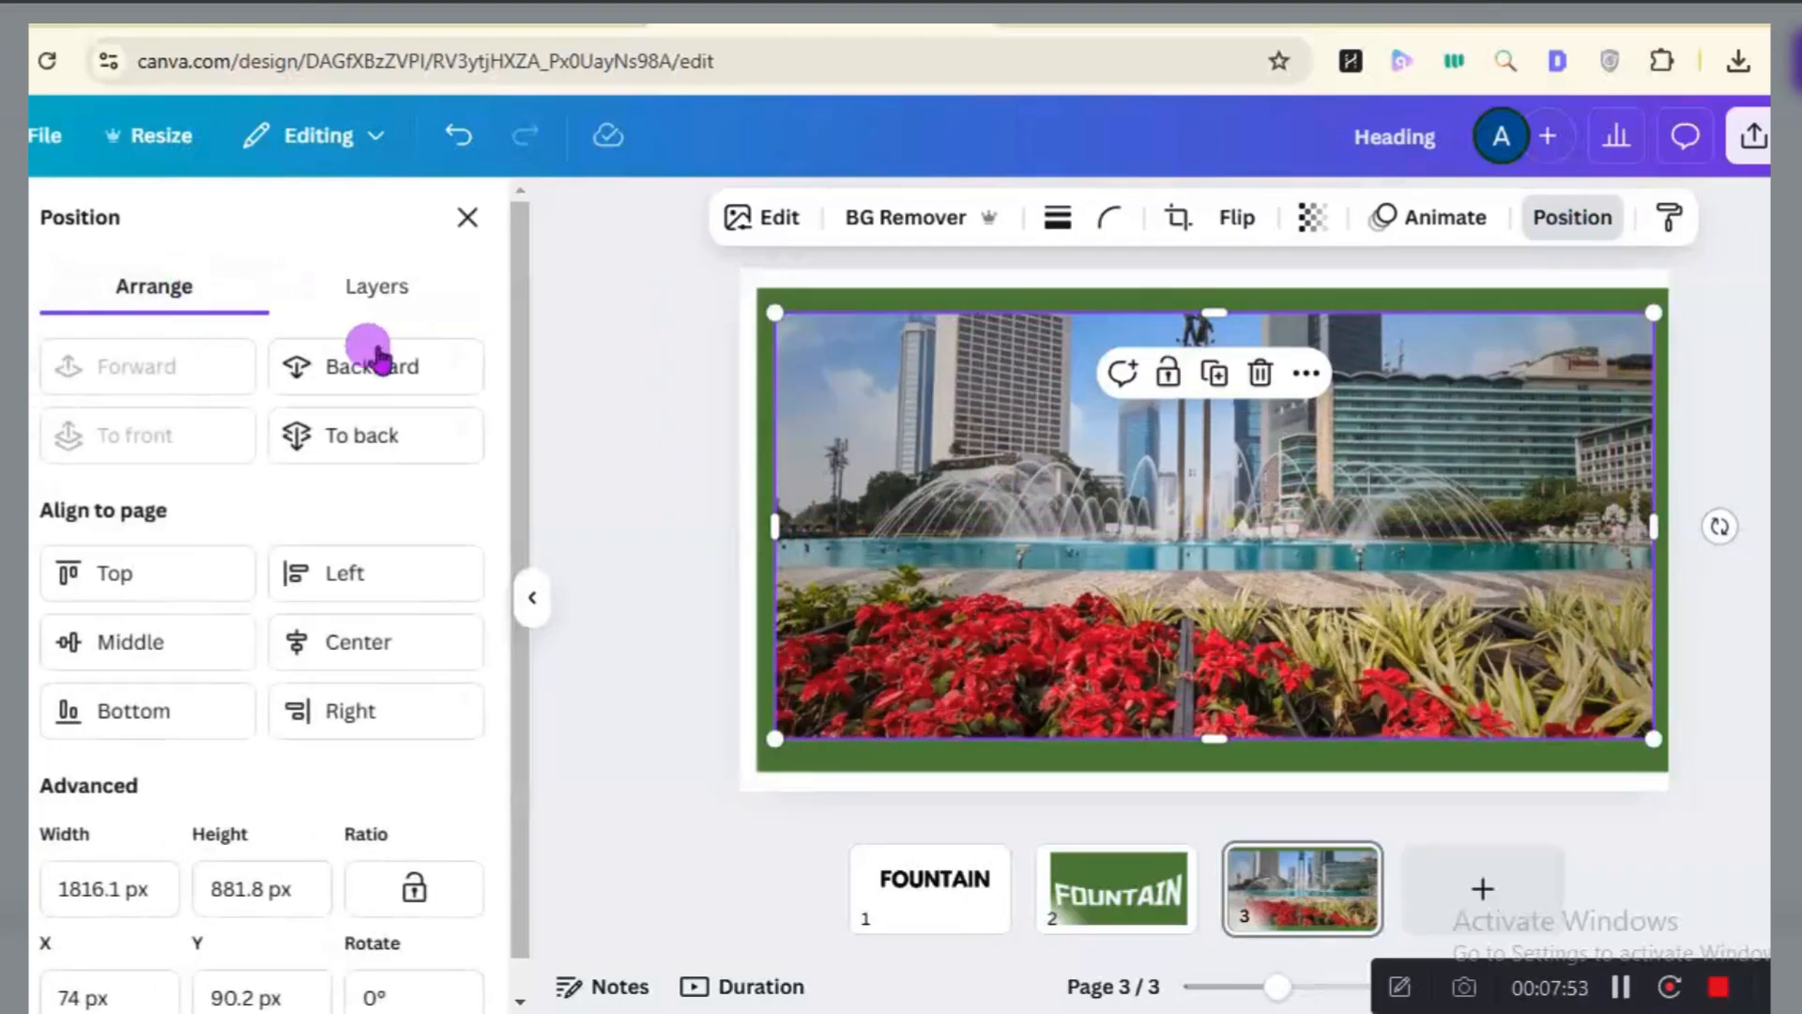
left_click(398, 446)
left_click(400, 366)
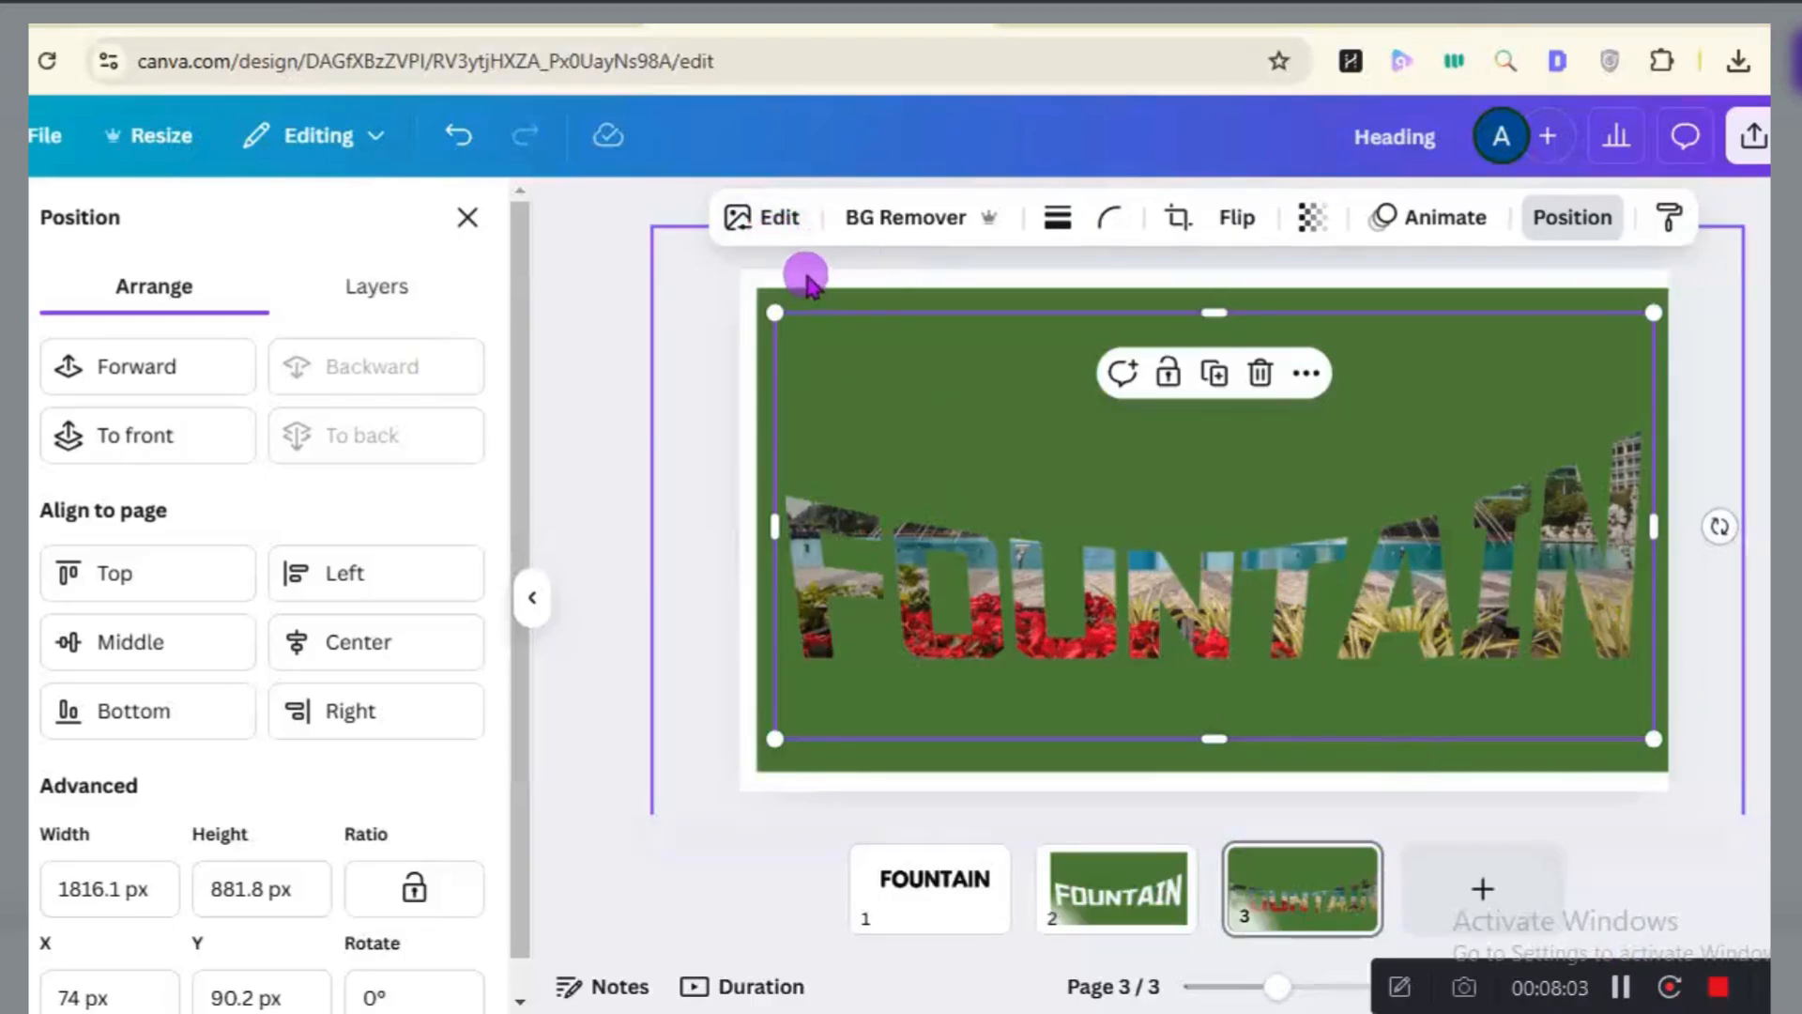
Apply the Cherry duotone effect to the FOUNTAIN cutout and set its highlights color to white (#FFFFFF).
left_click(804, 277)
left_click(777, 220)
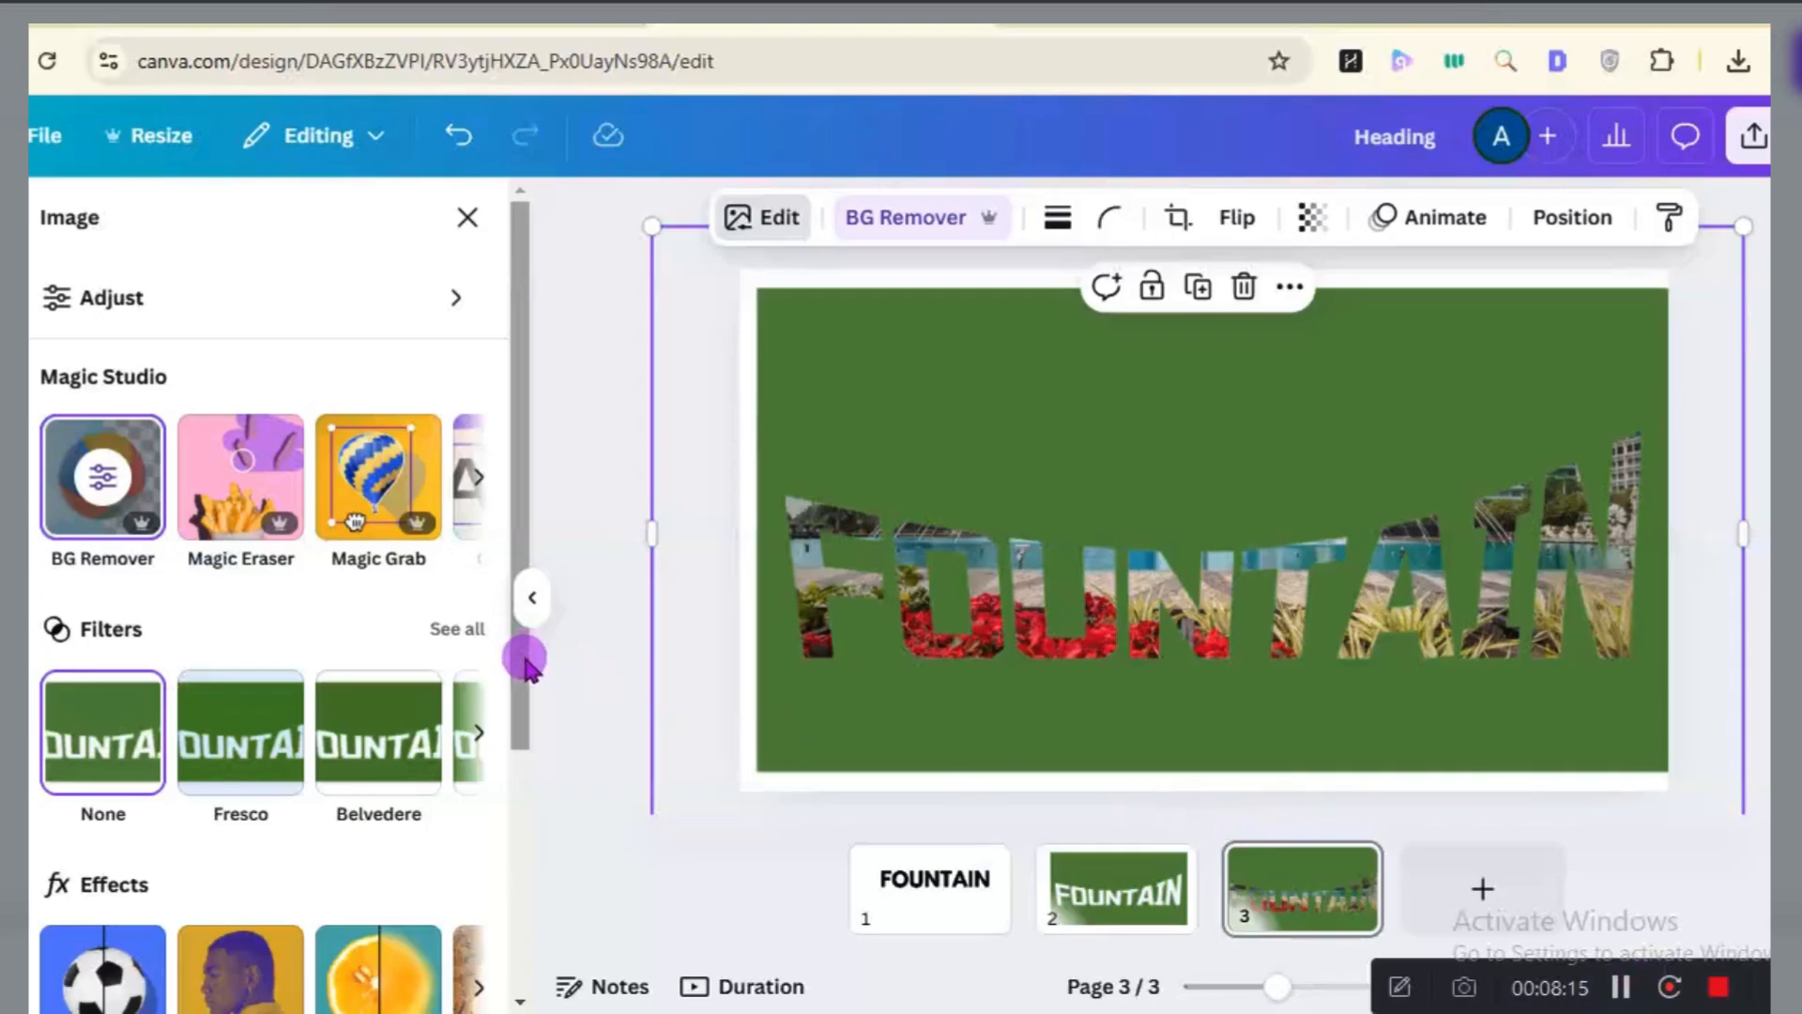
scroll(530, 667, "down", 2)
left_click(260, 834)
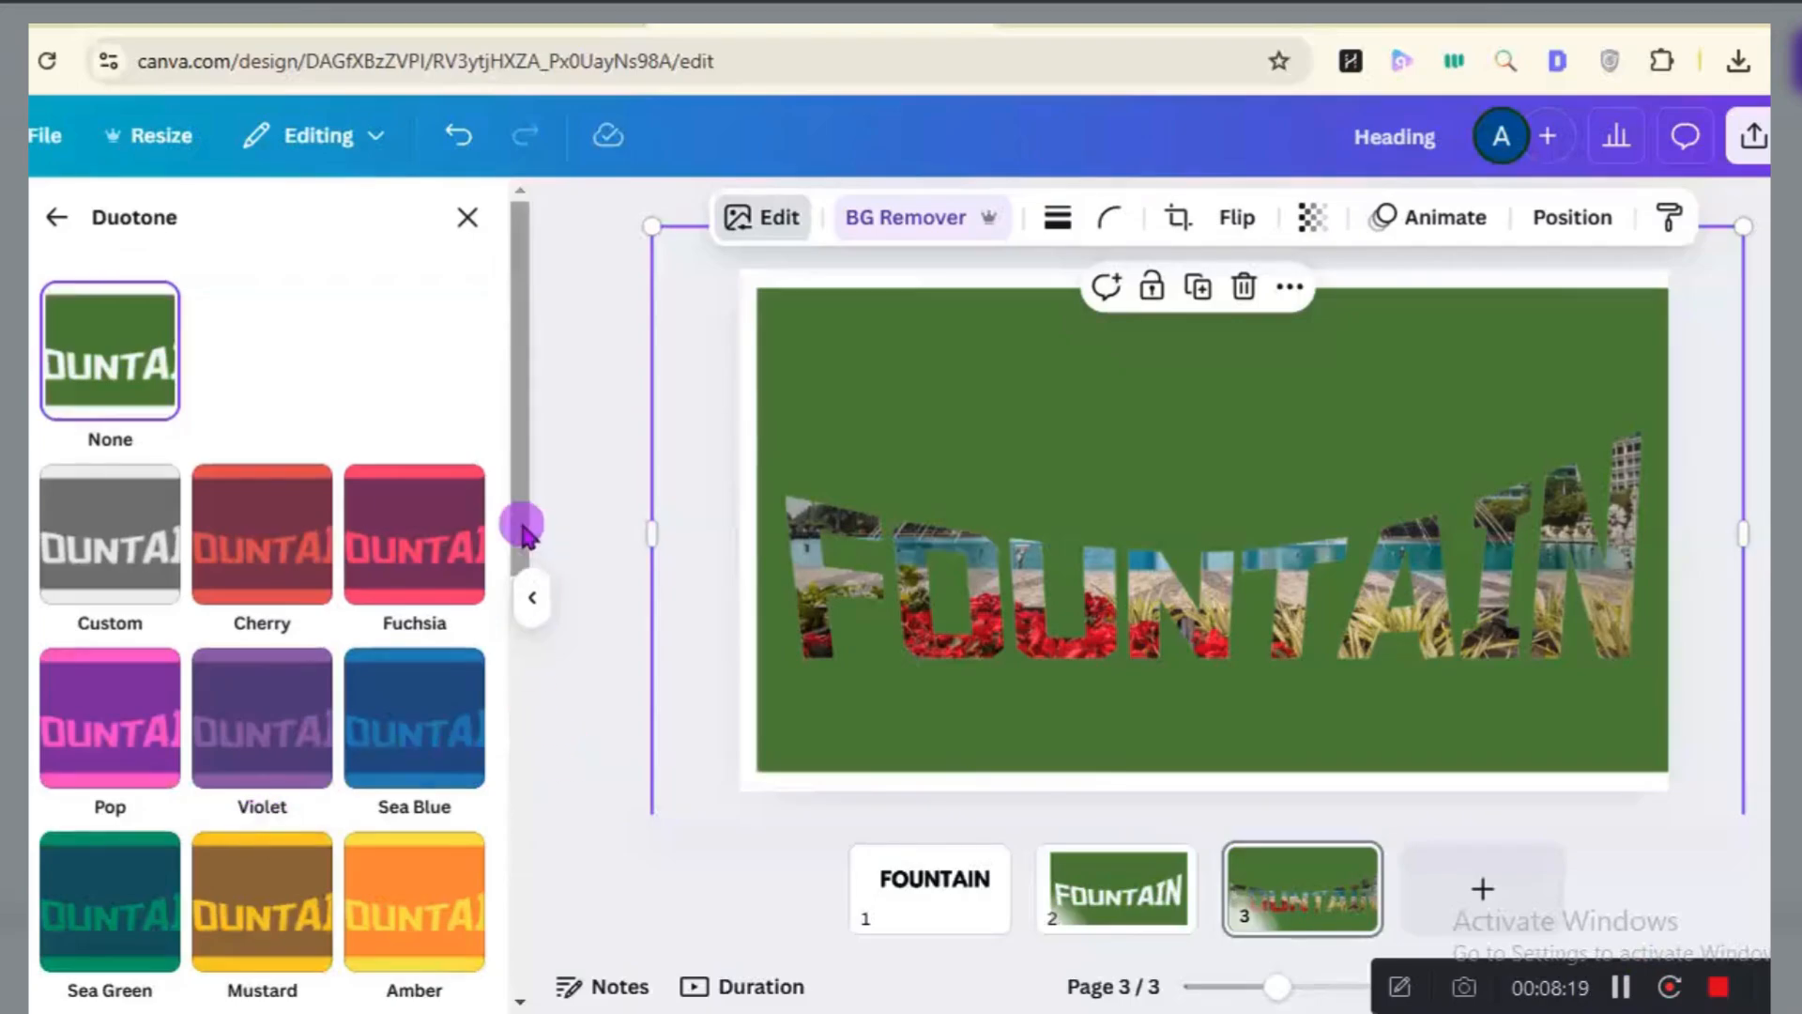
left_click_drag(523, 522, 515, 636)
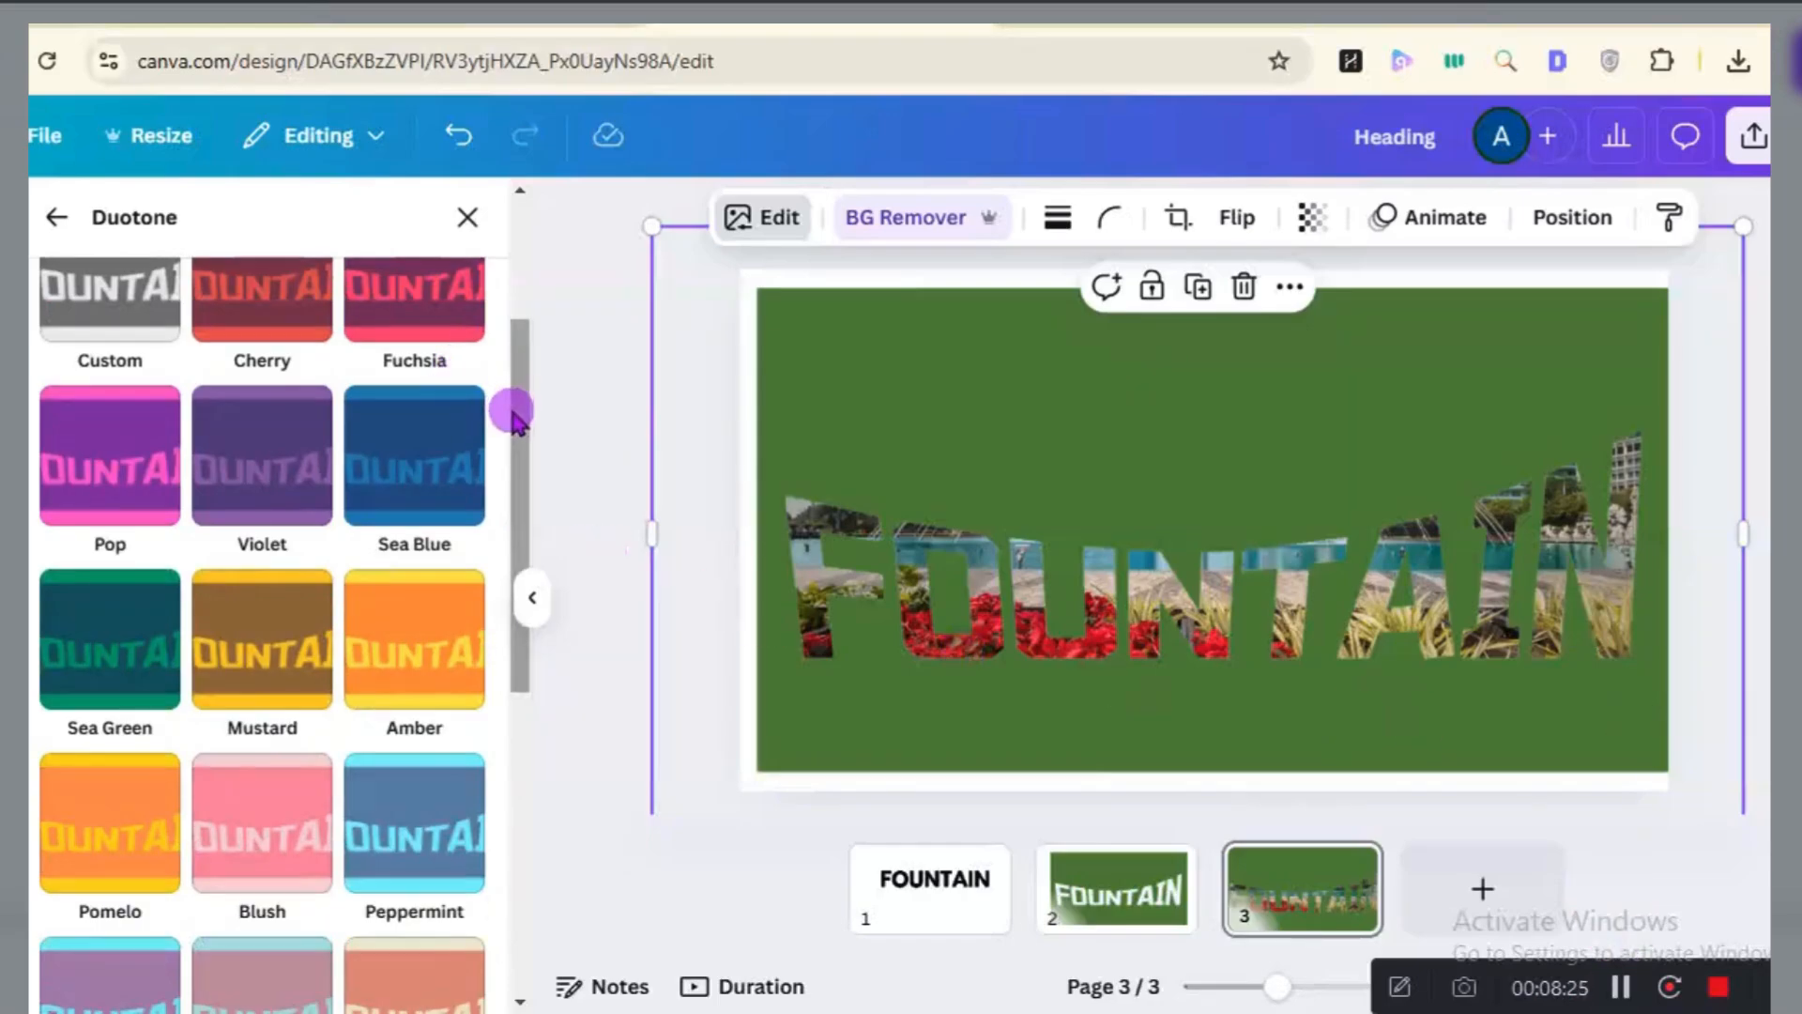
left_click_drag(519, 414, 518, 319)
left_click(263, 537)
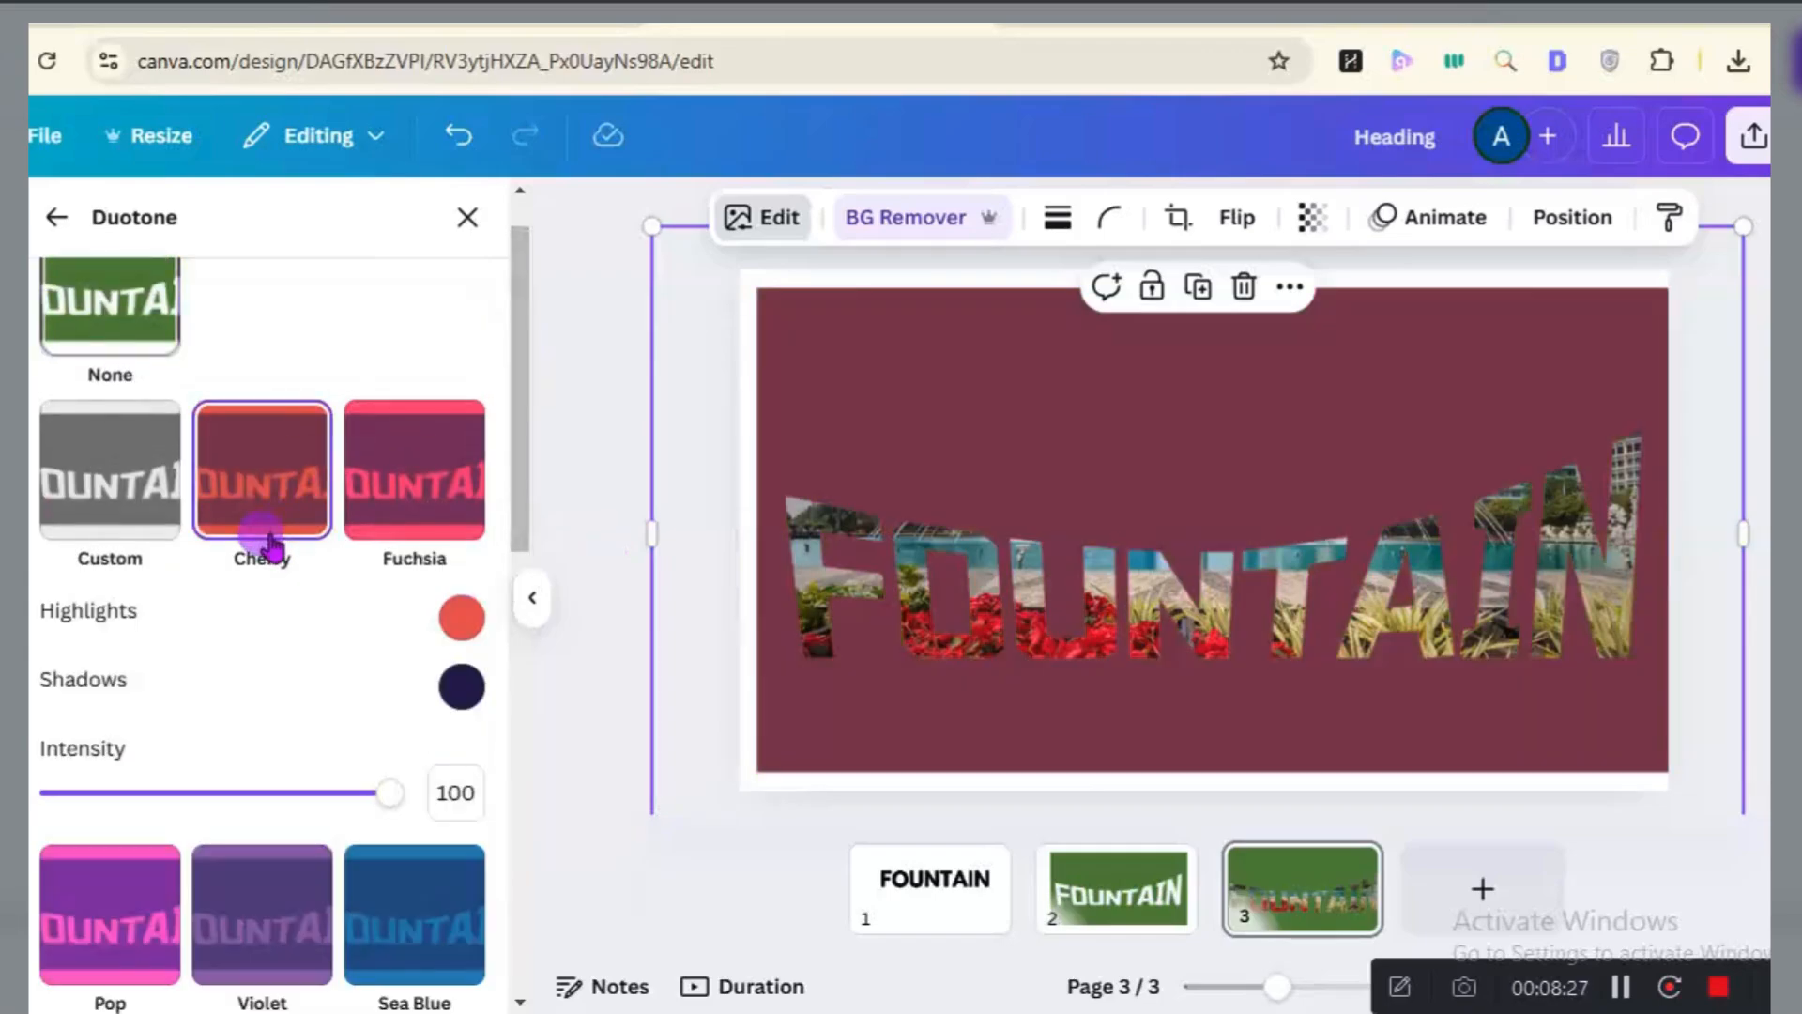
left_click(461, 618)
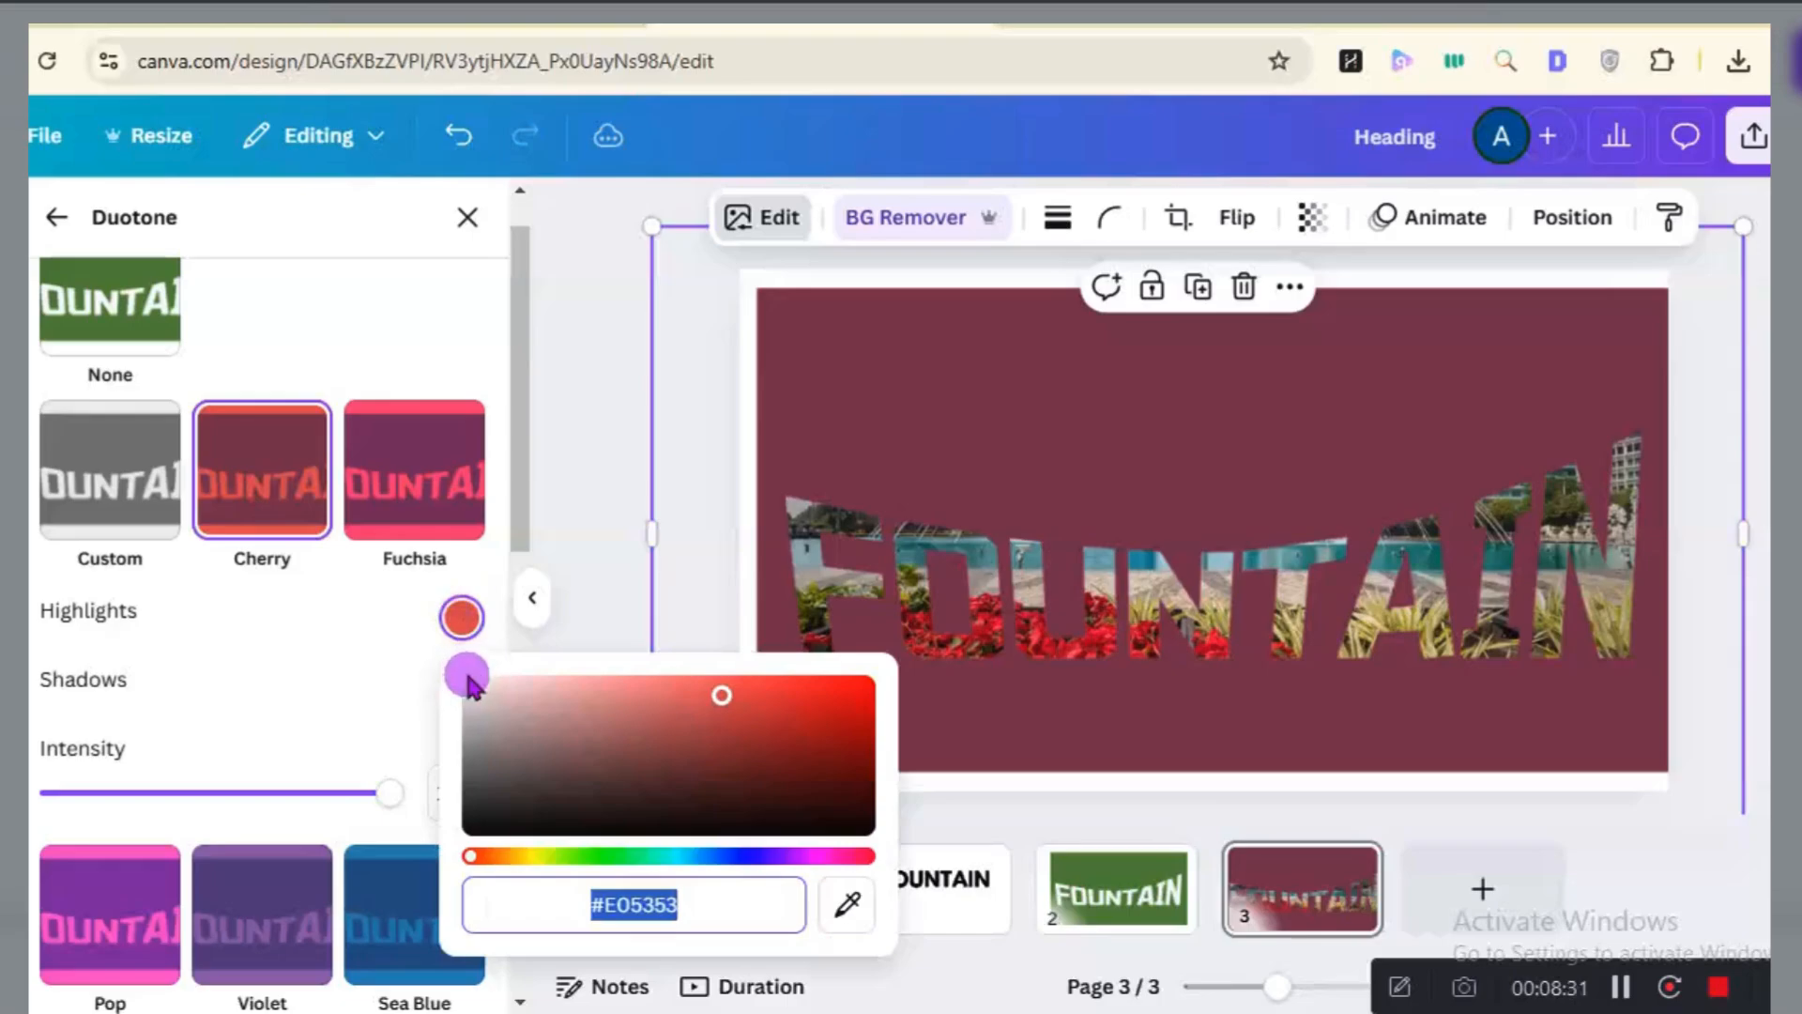
left_click_drag(718, 699, 459, 680)
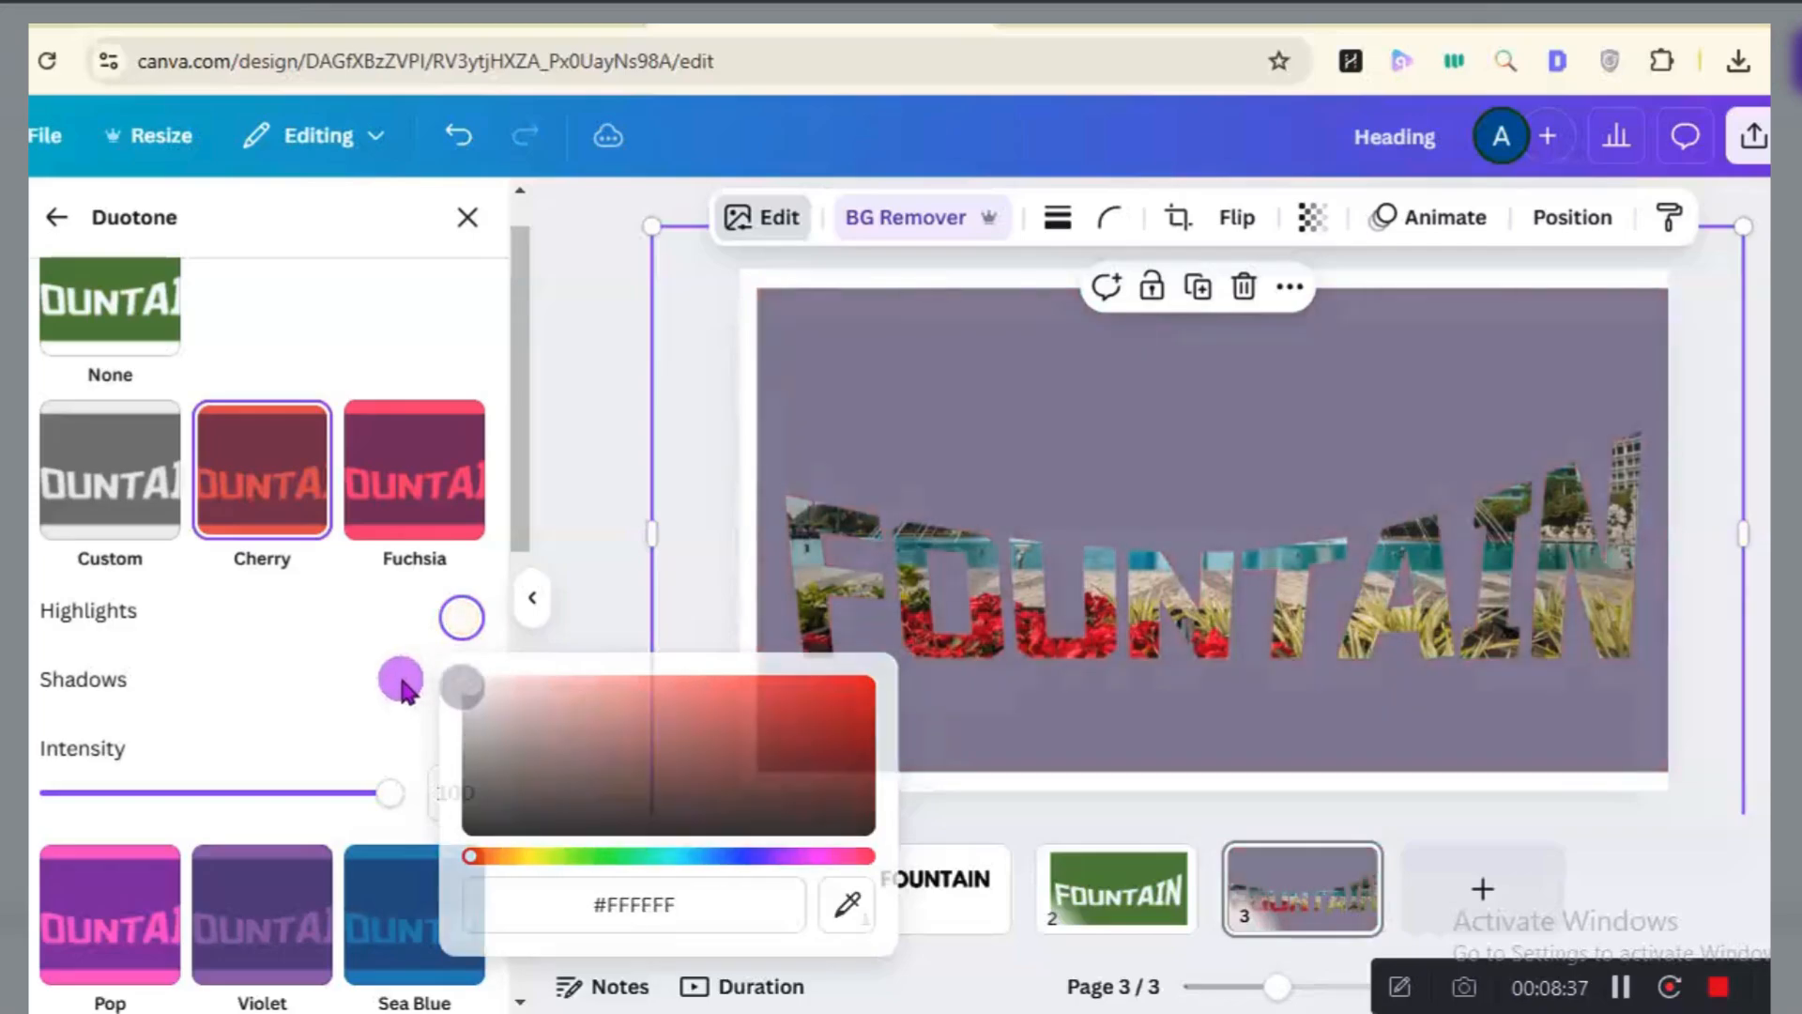
Set the shadows color of the cutout's duotone effect to white (#FFFFFF).
left_click(460, 688)
left_click(460, 688)
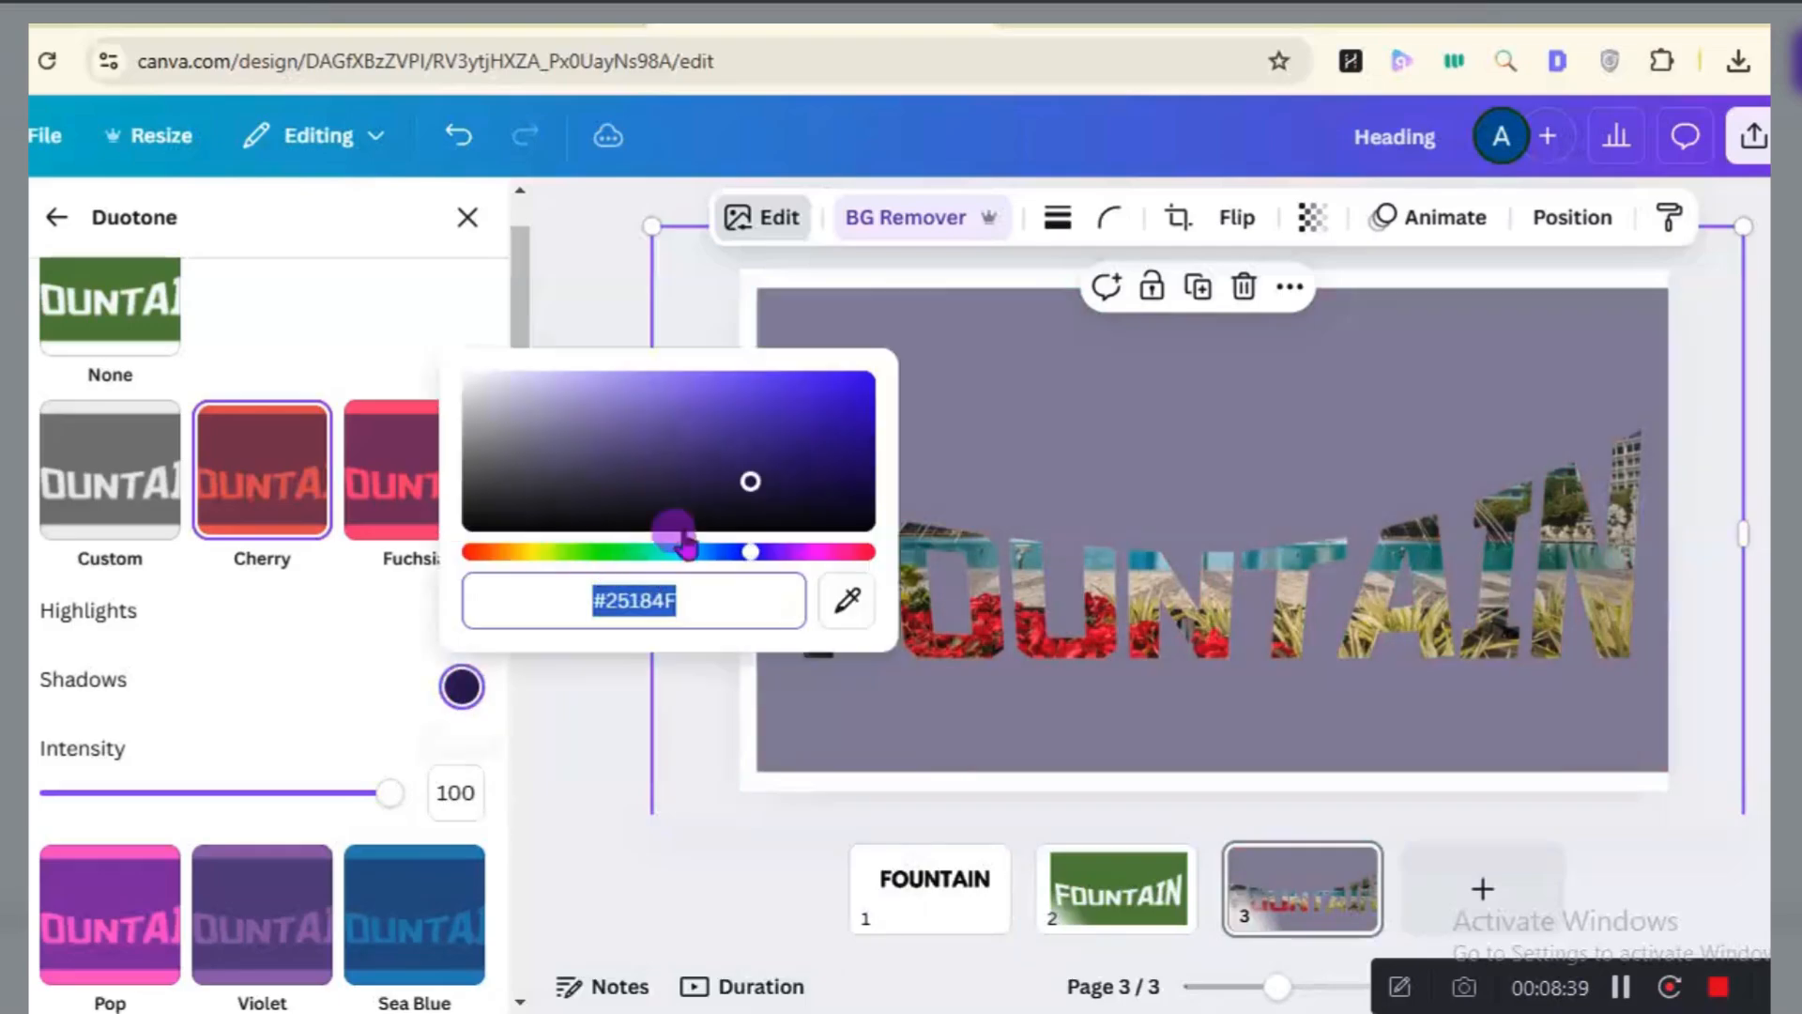
left_click_drag(751, 483, 460, 378)
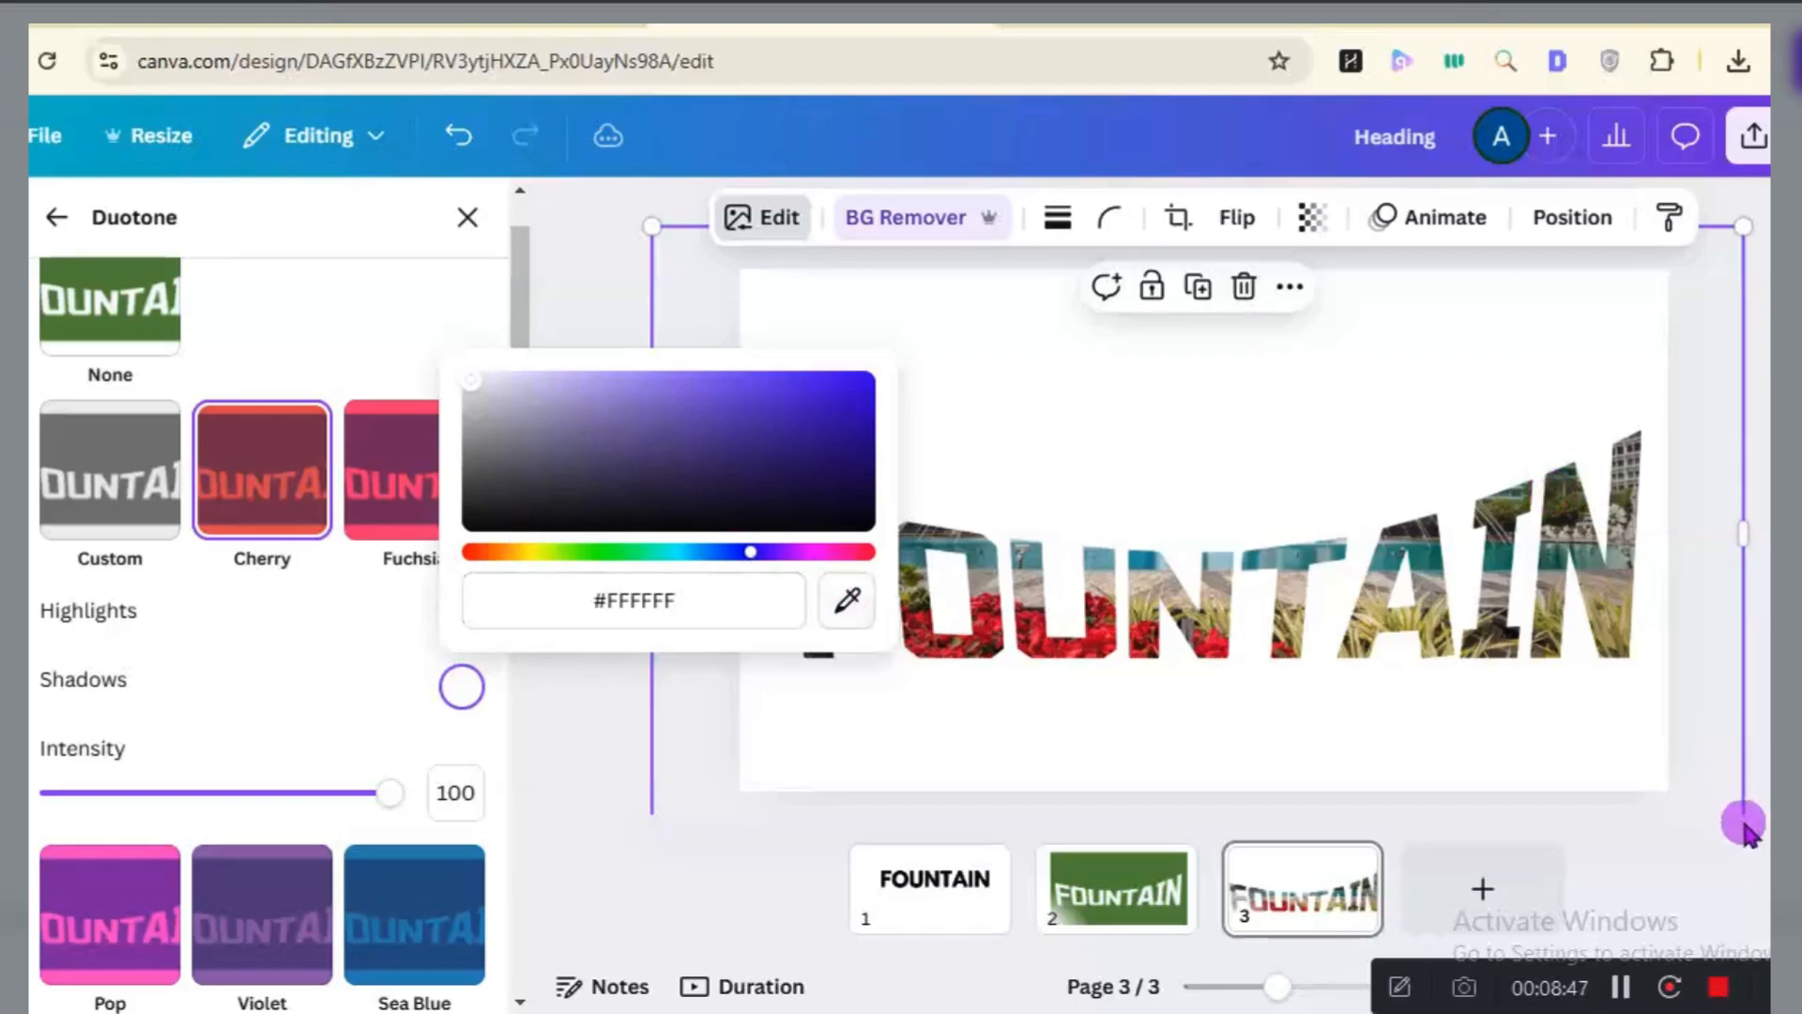
left_click(1653, 742)
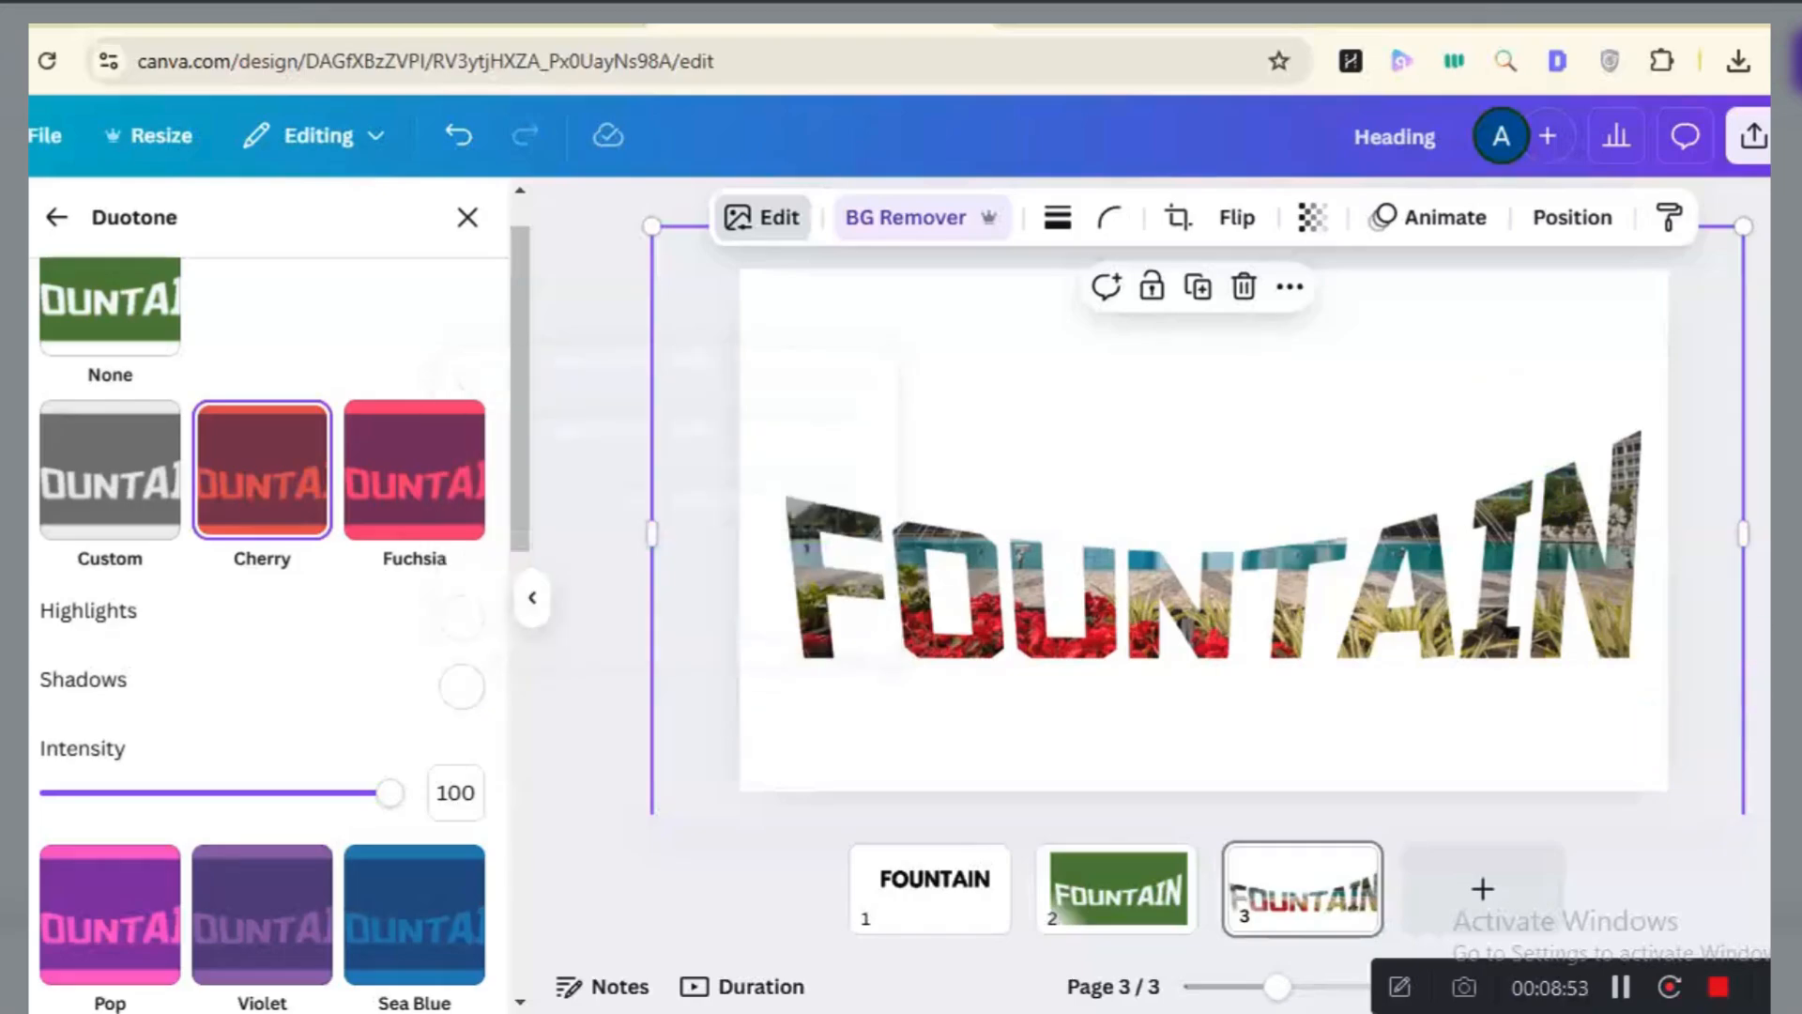
Download only the current page (Page 3) as a PNG file at 1,920 × 1,080 px.
left_click(1752, 136)
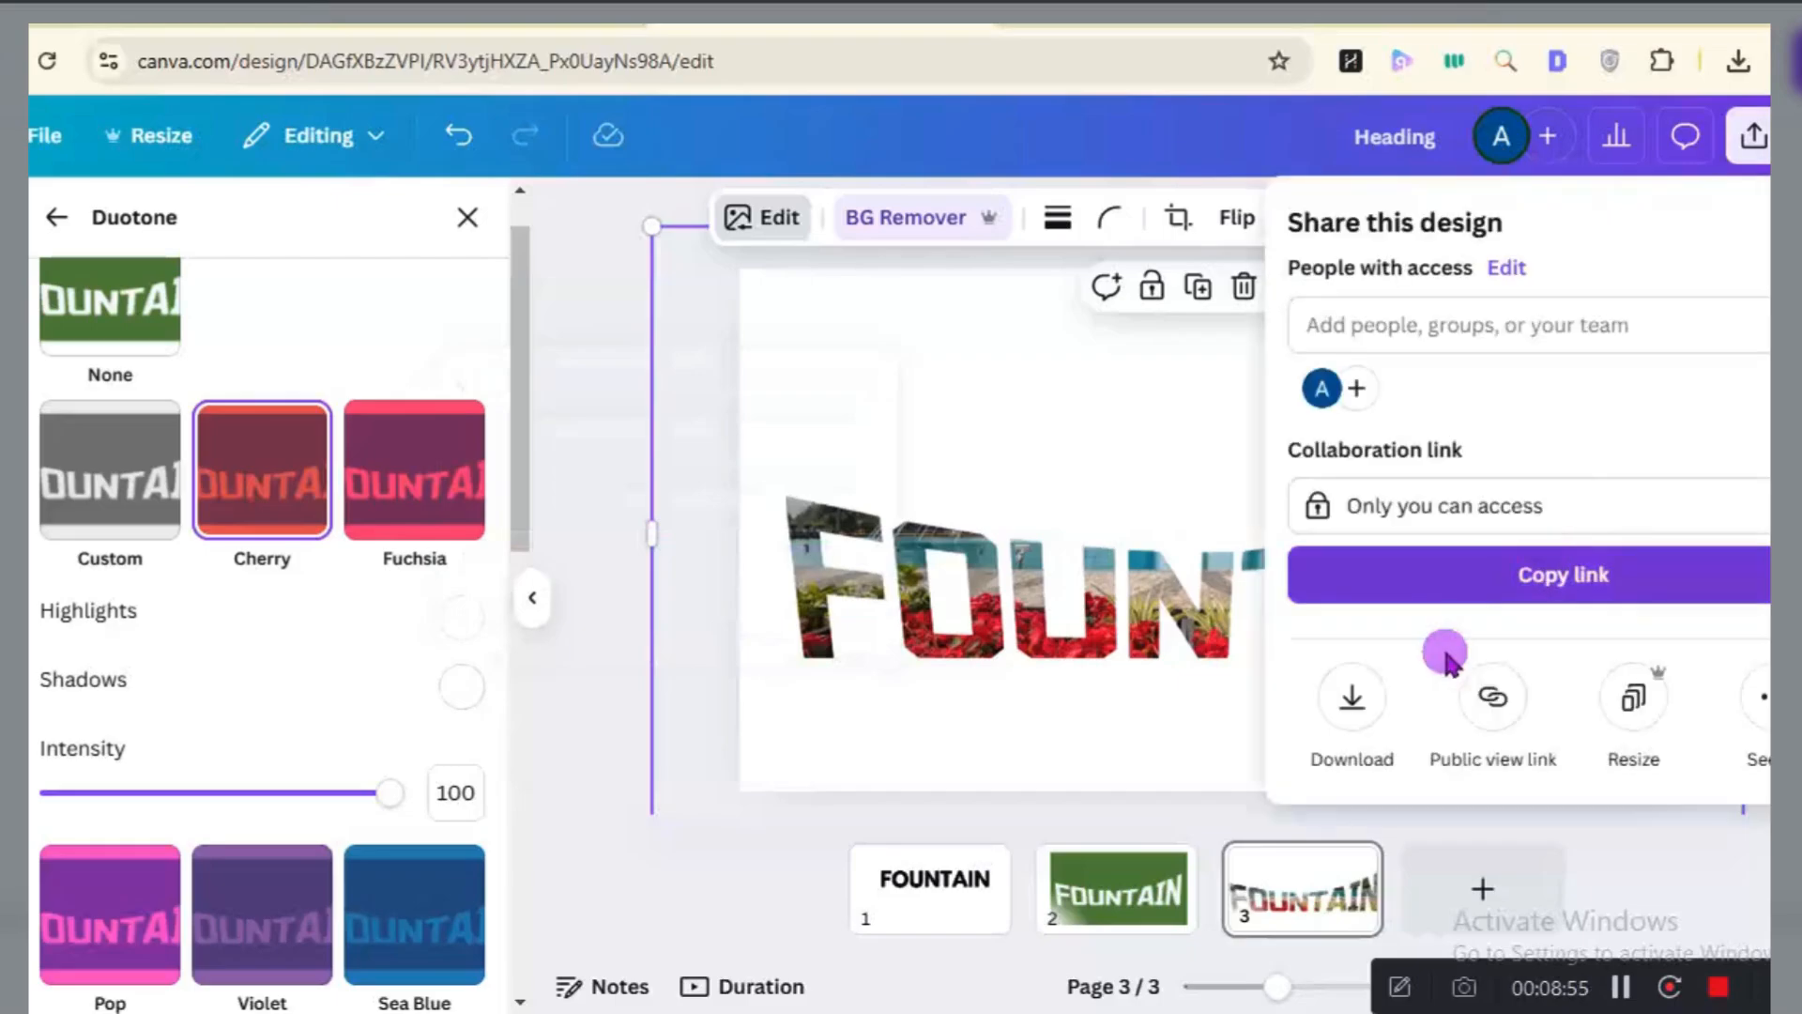
left_click(1353, 714)
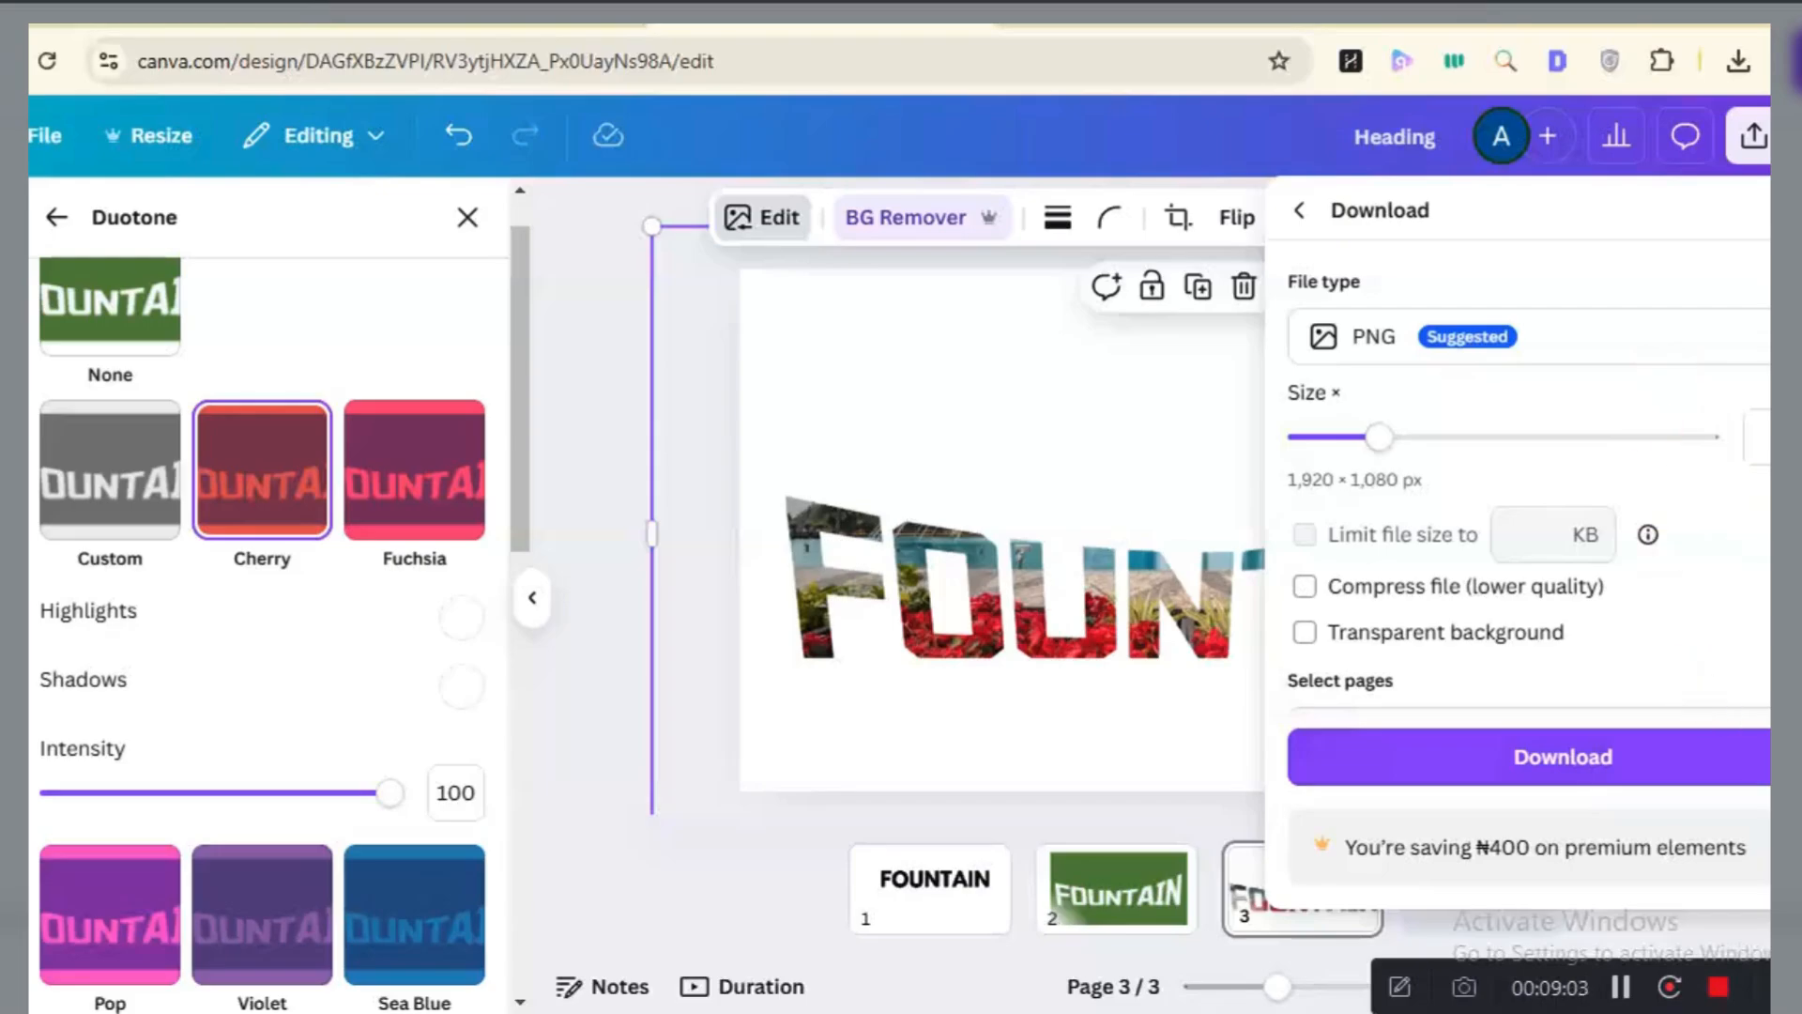
scroll(1763, 575, "down", 3)
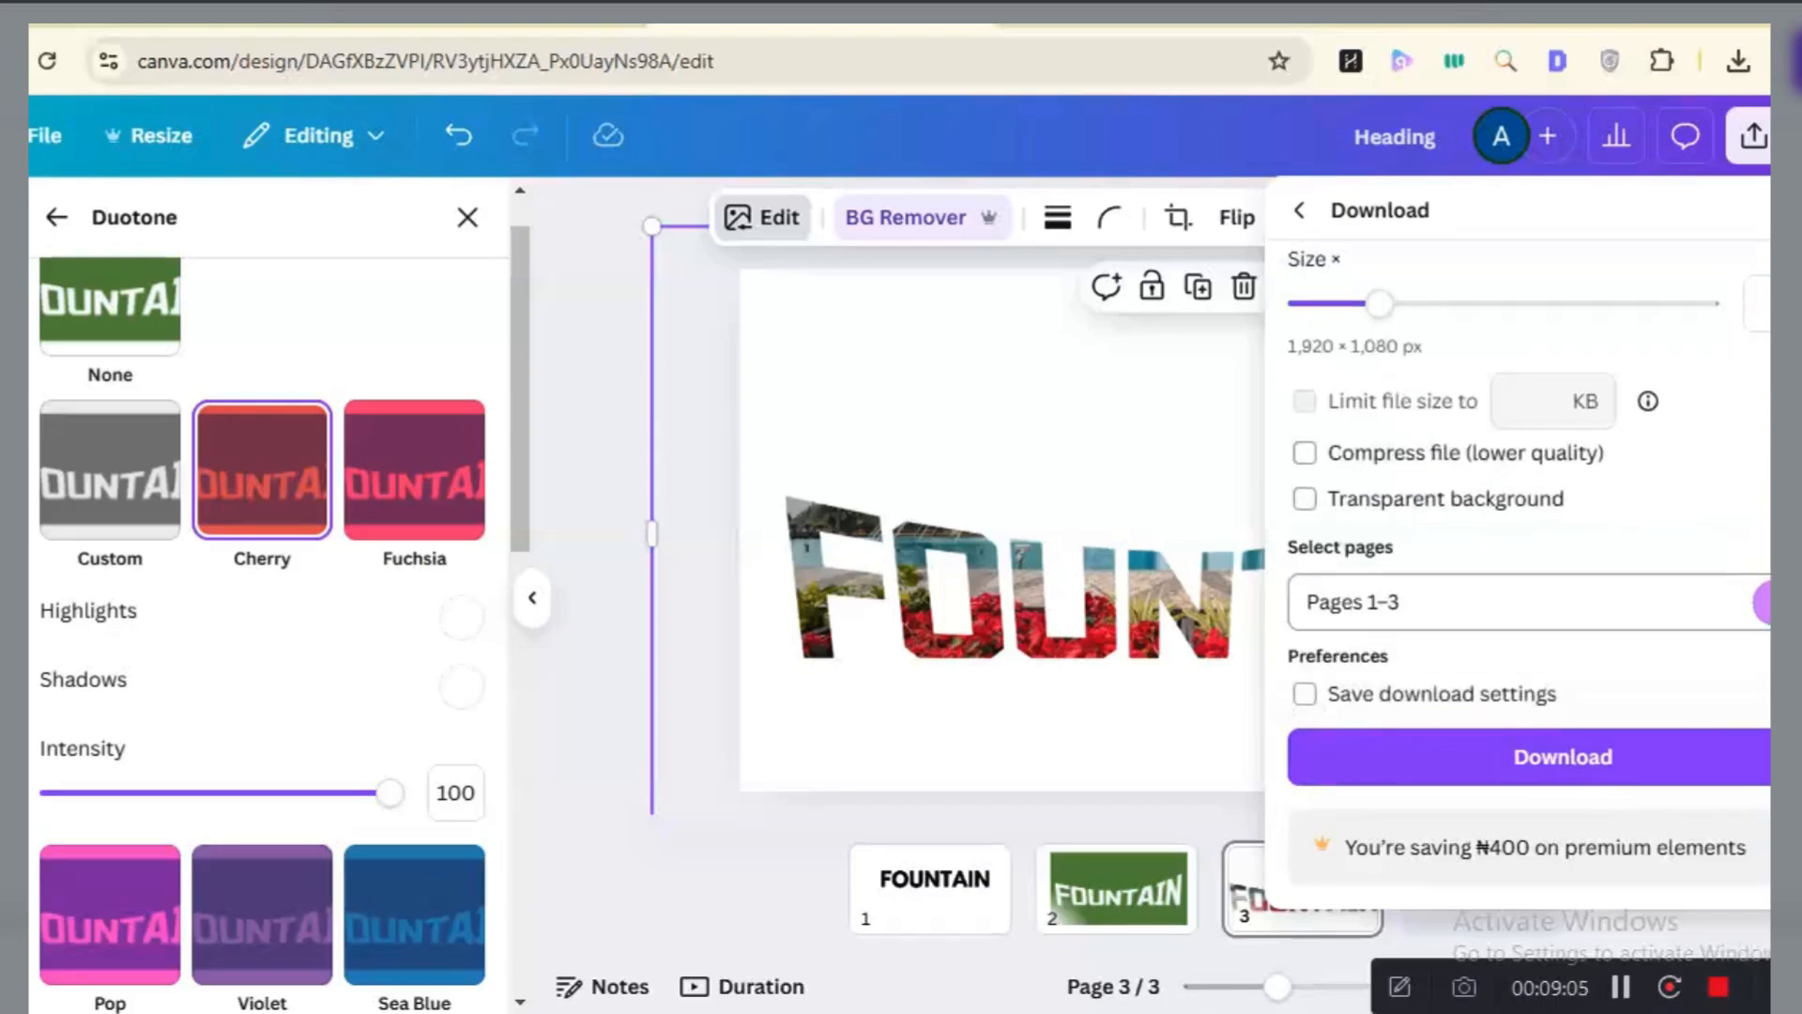
left_click(1763, 602)
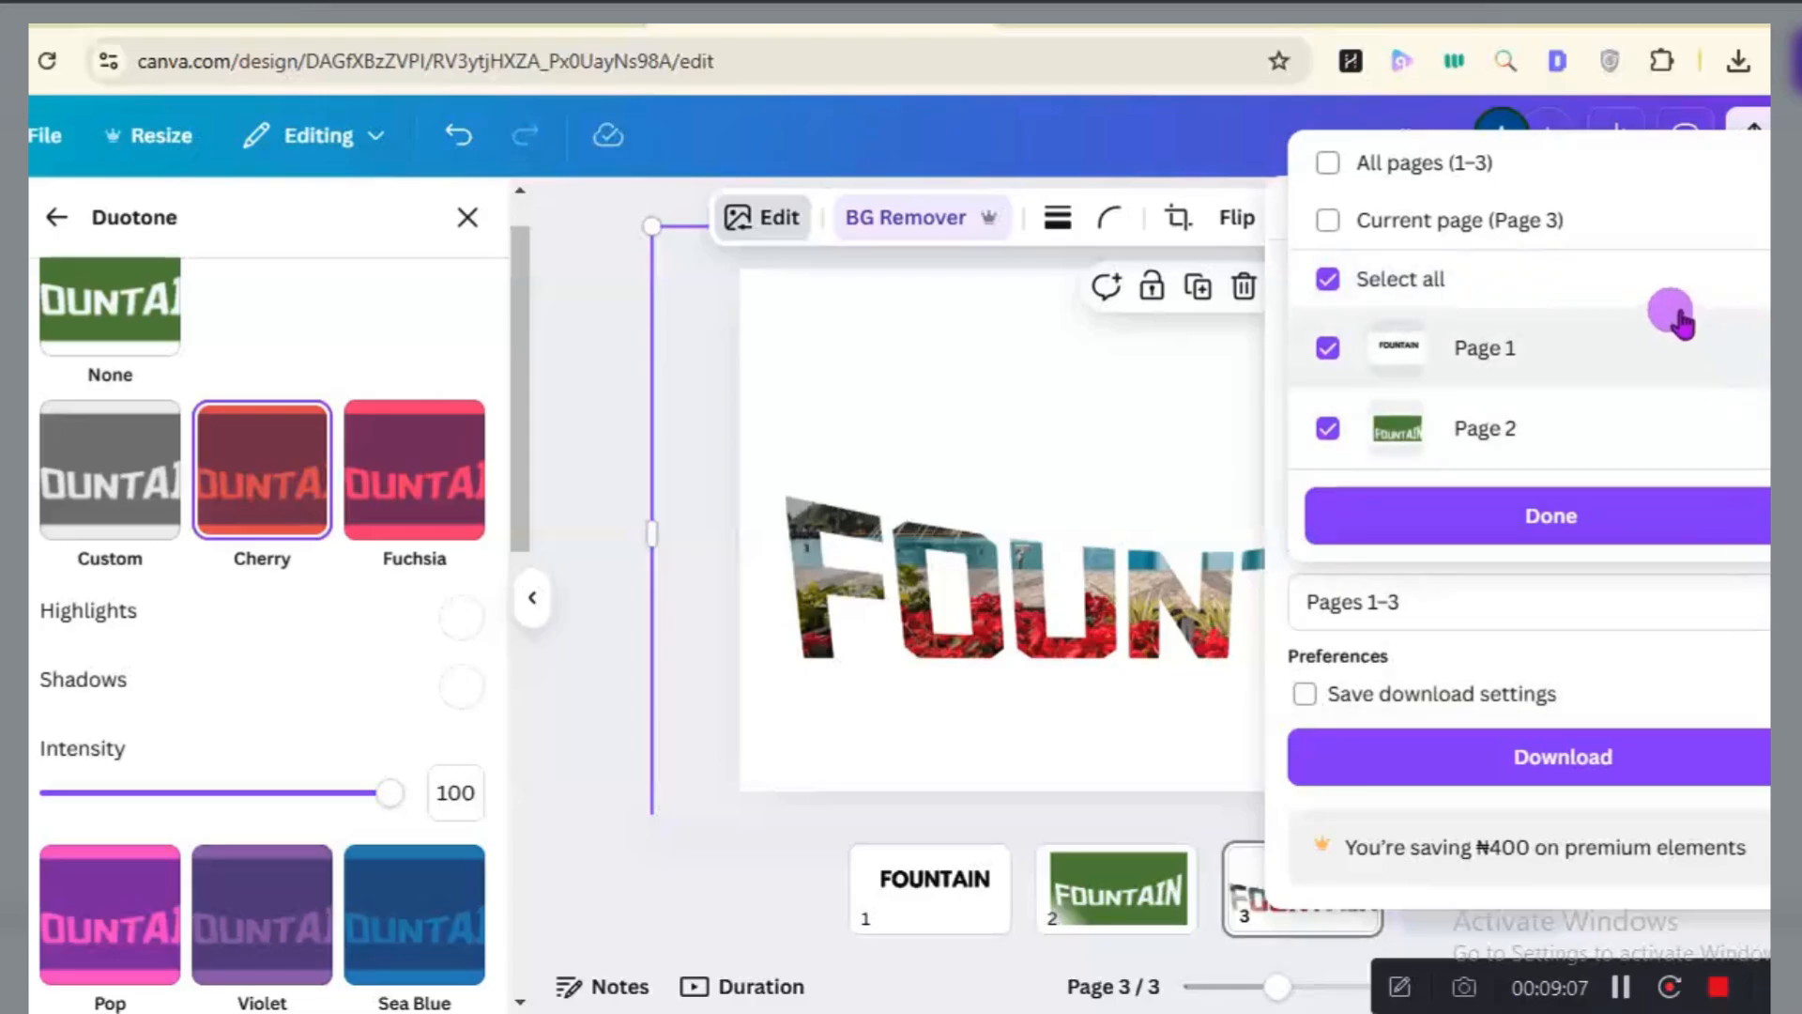
left_click(1579, 276)
left_click(1521, 226)
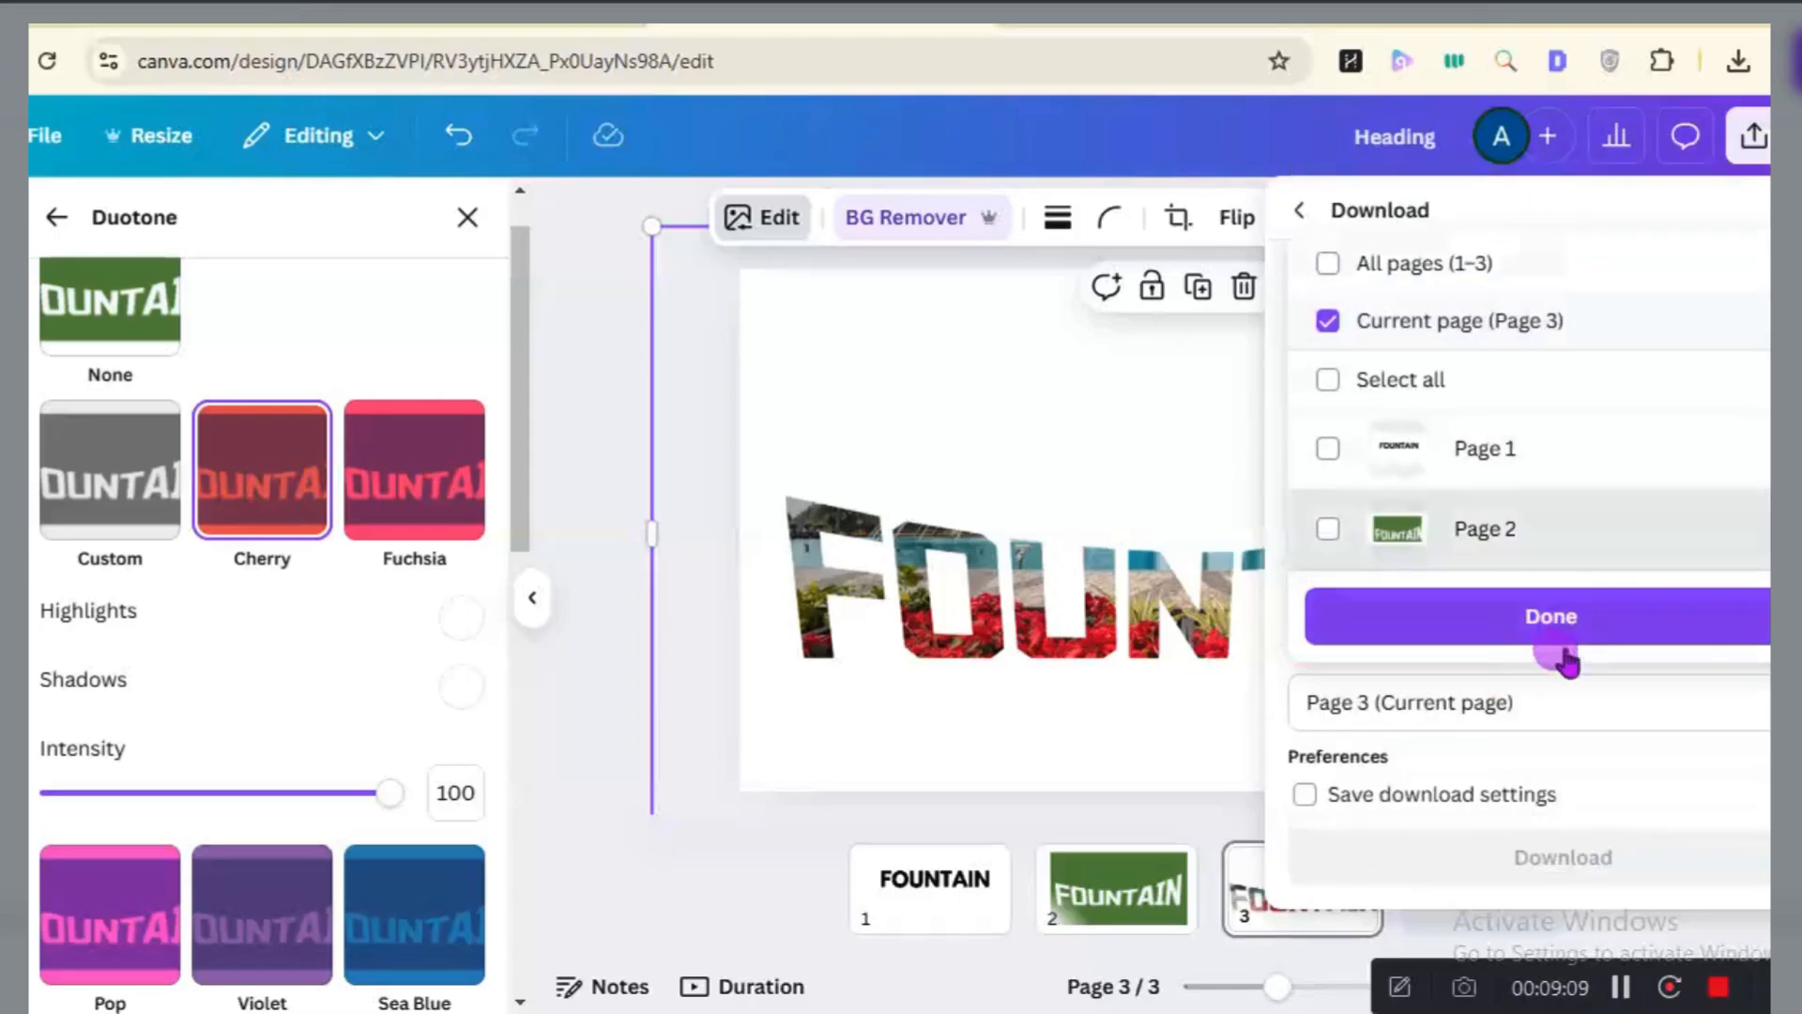
left_click(1559, 620)
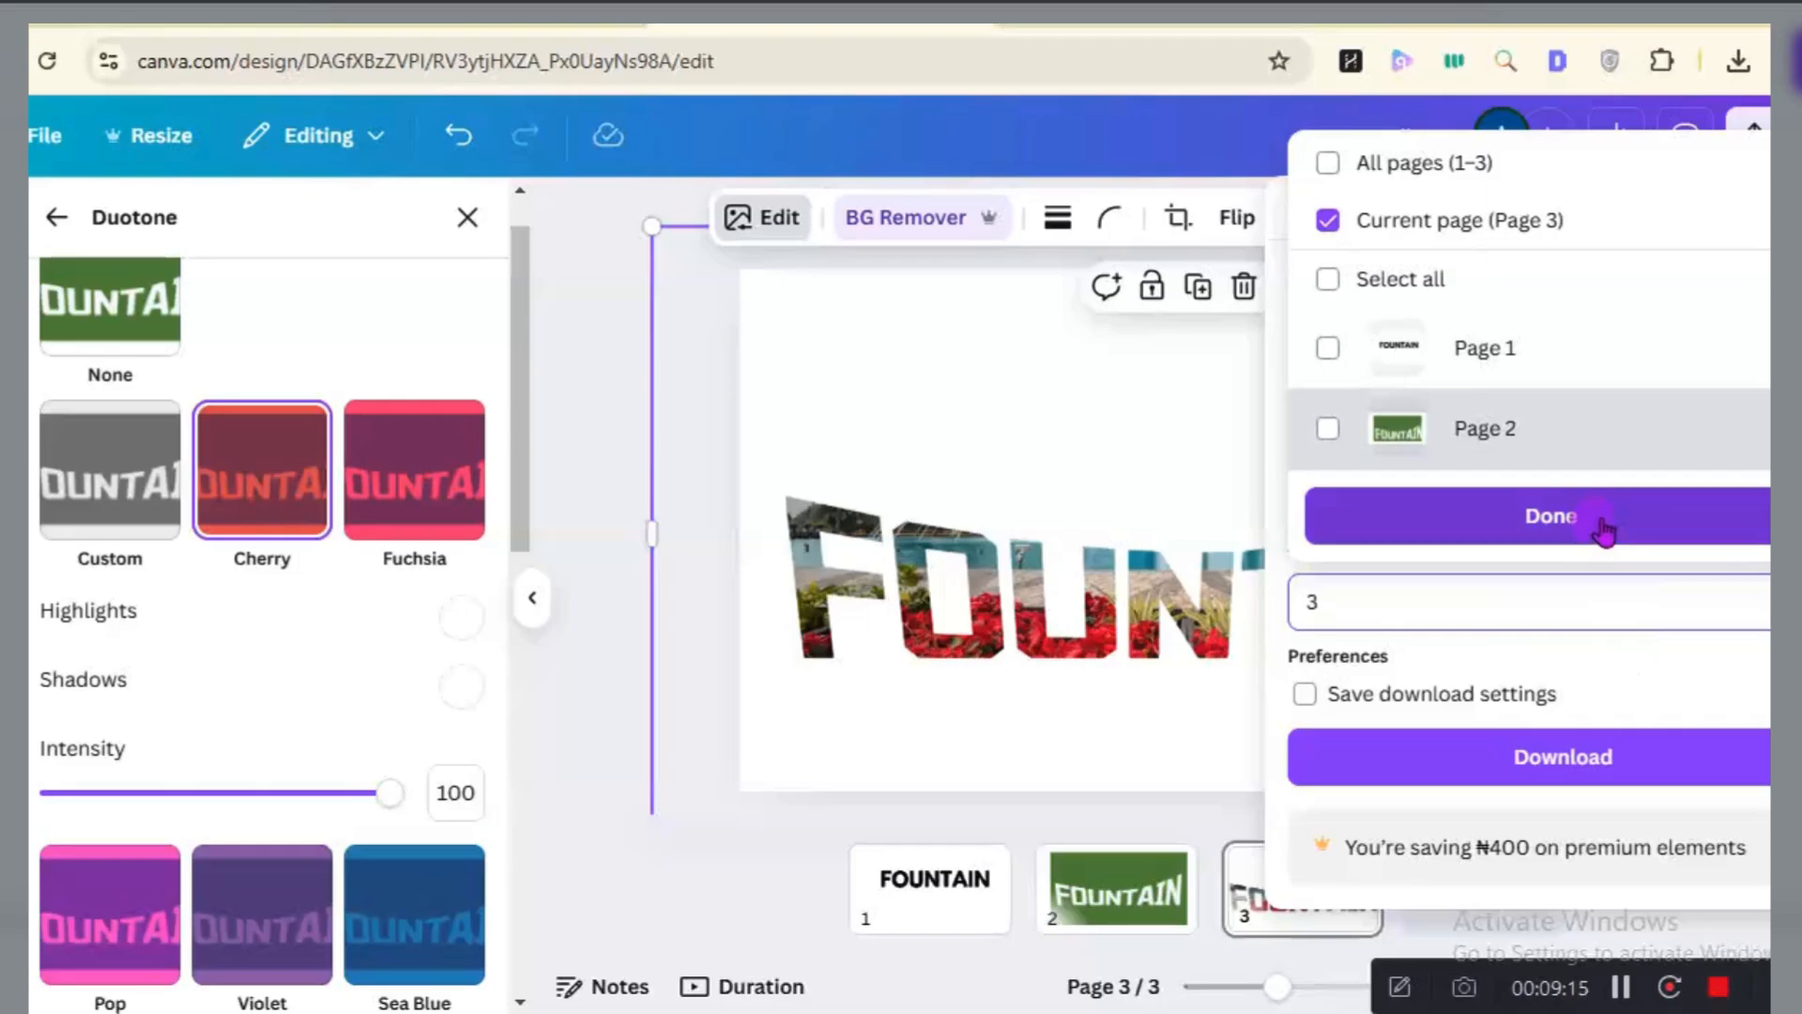
left_click(1589, 756)
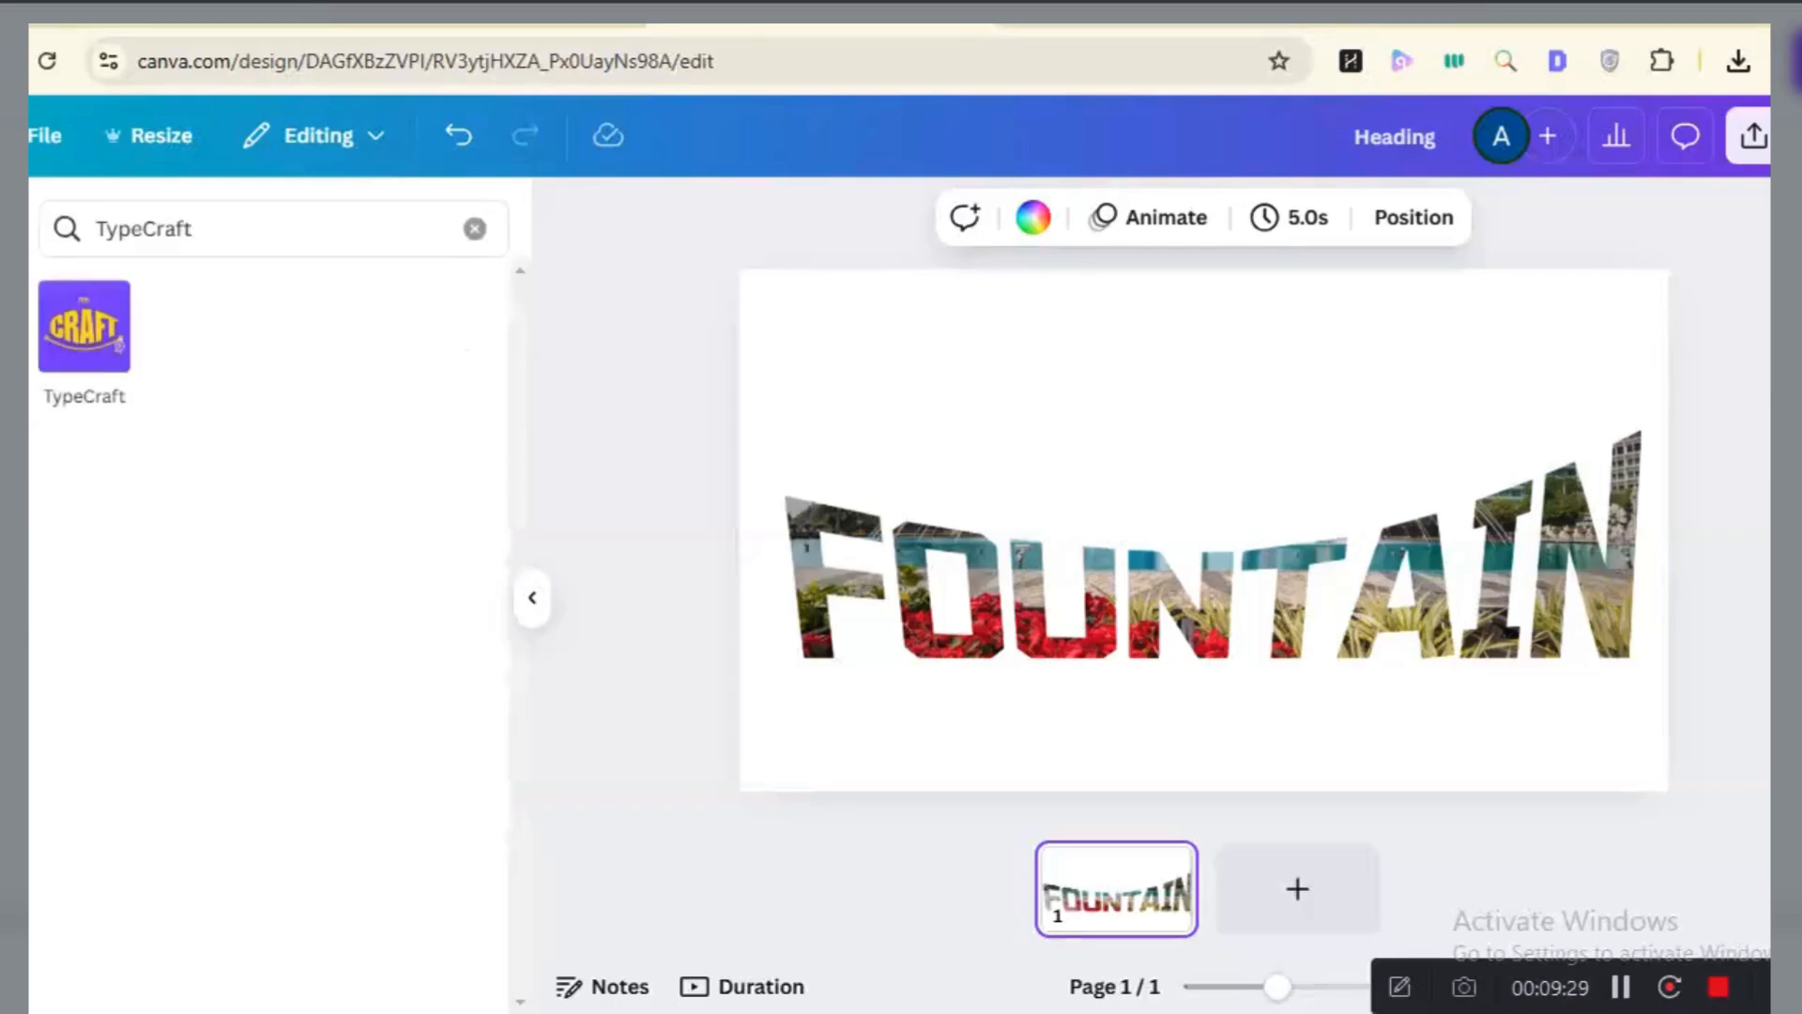
Search the Canva apps for Transform Image and open that app.
left_click(269, 233)
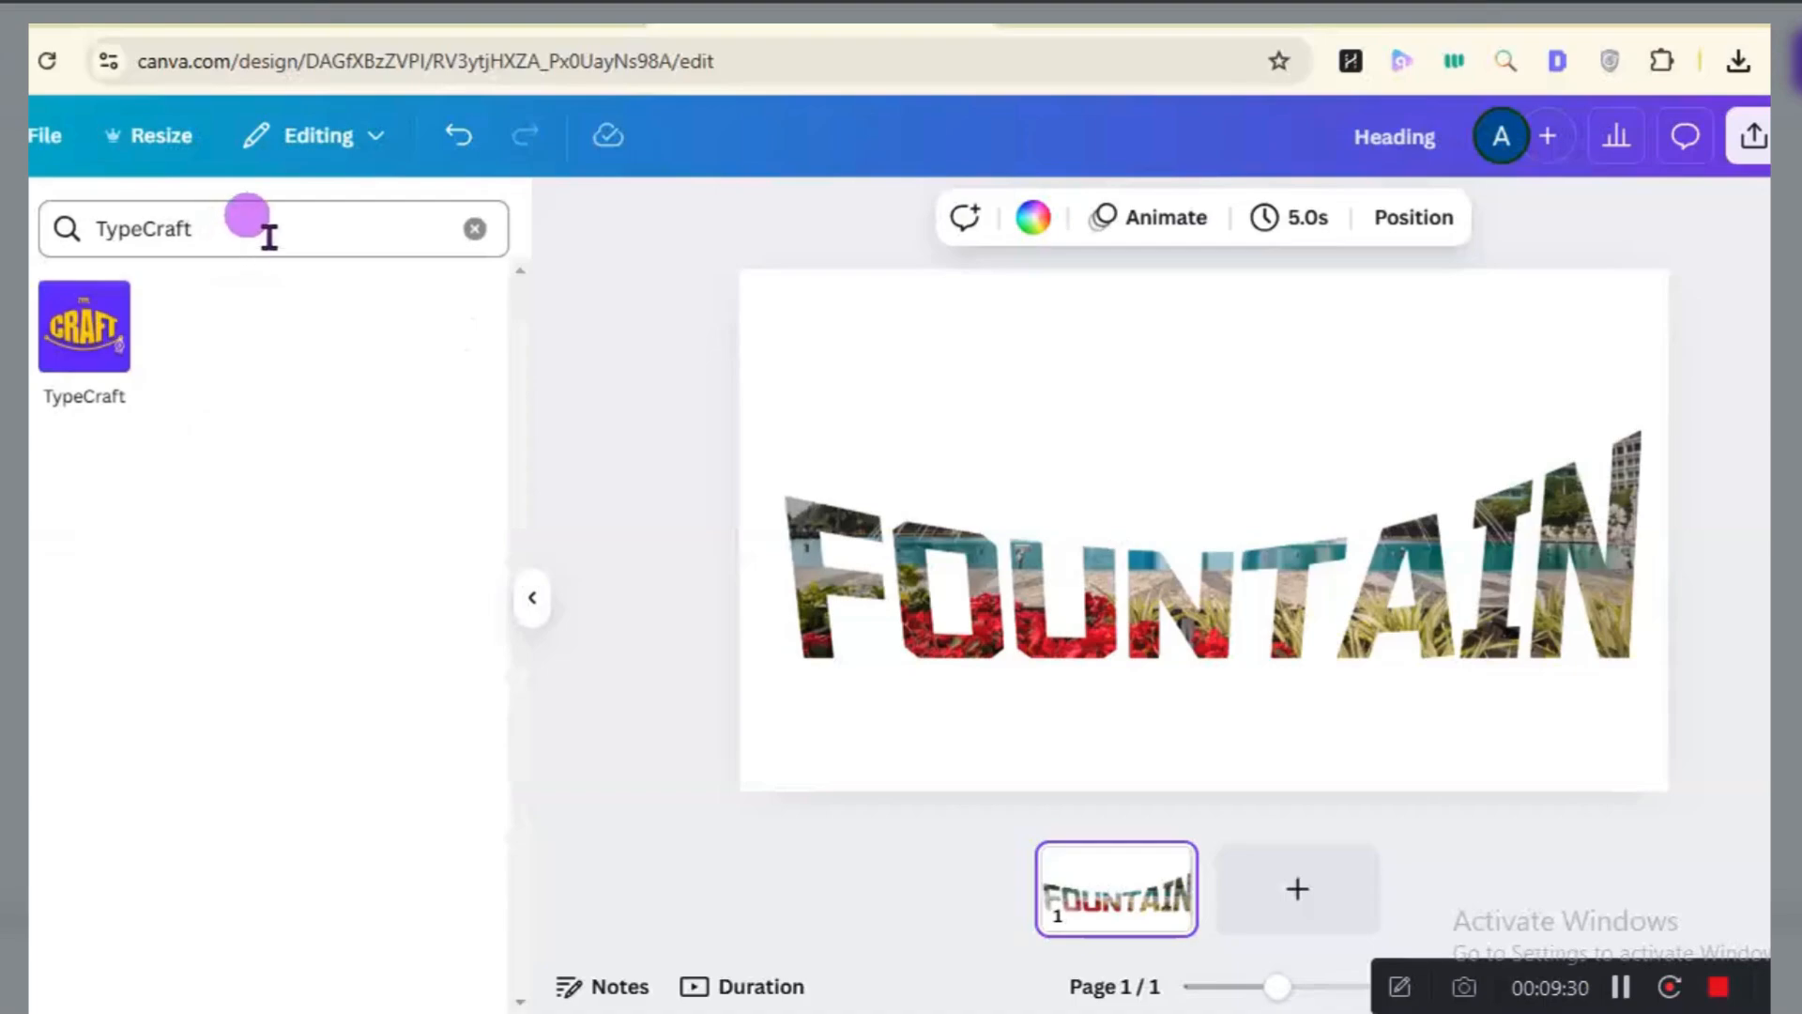
left_click(475, 228)
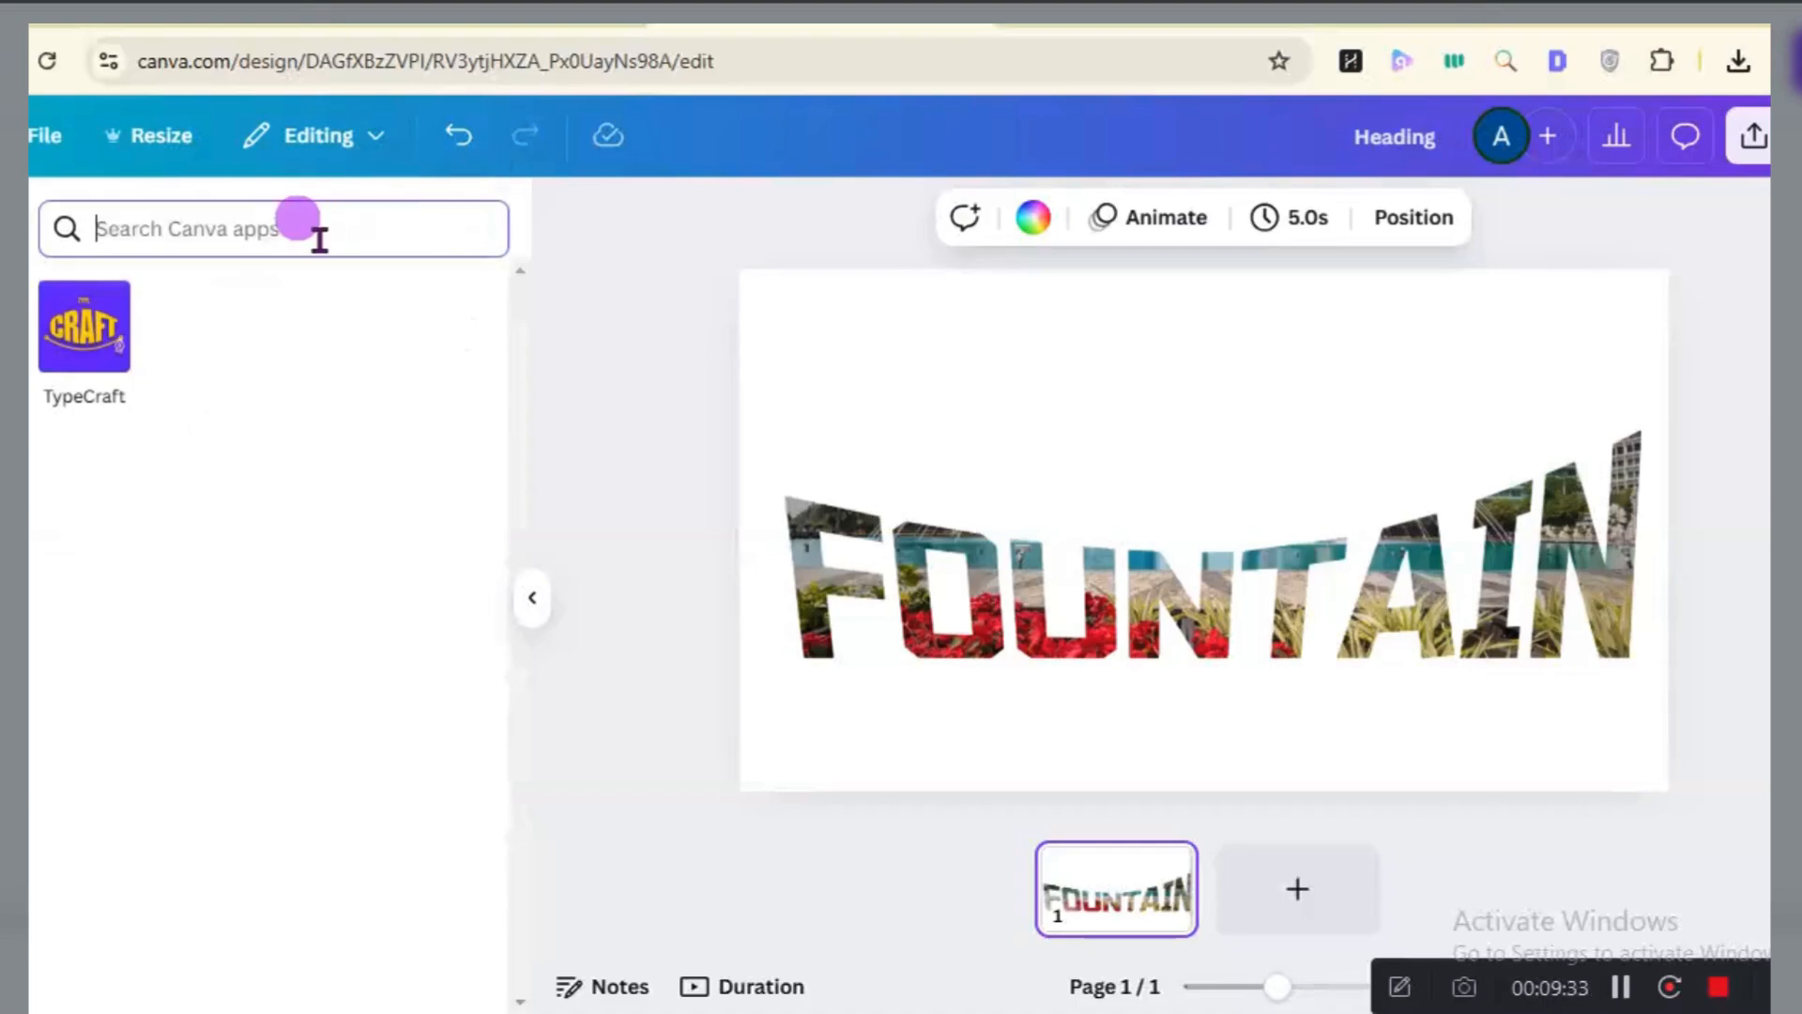
type("Transform")
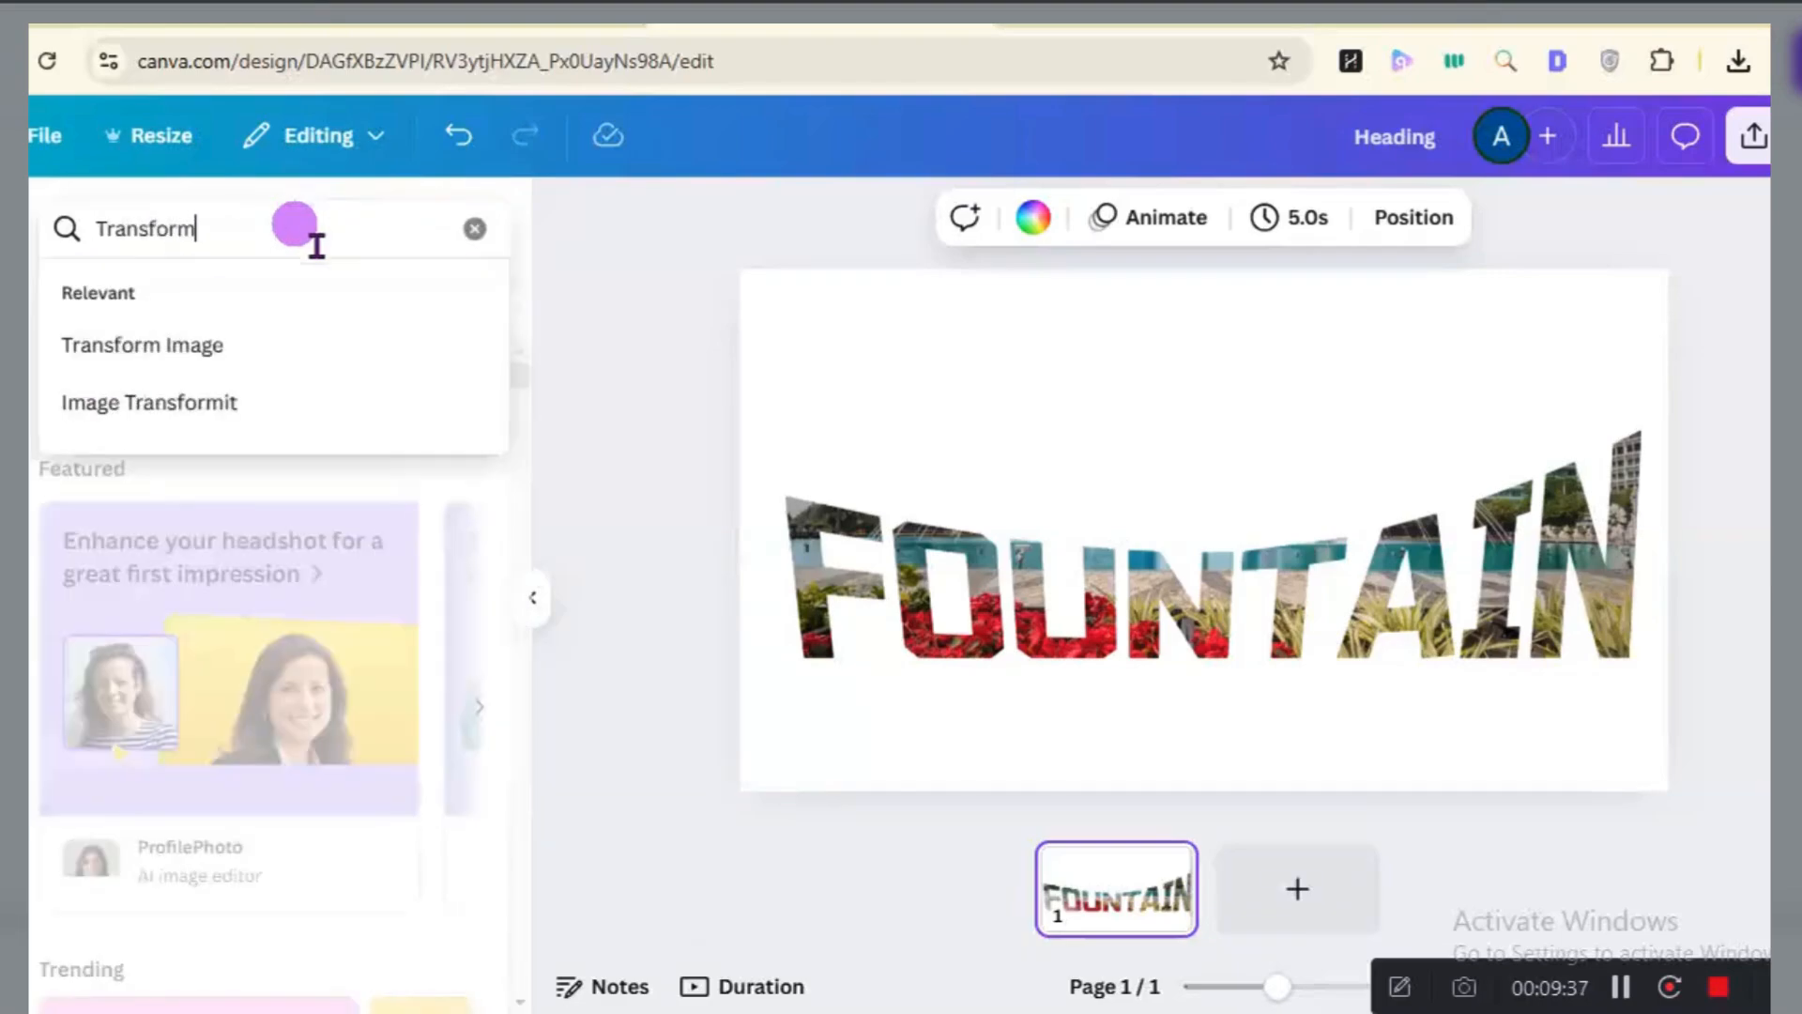
left_click(192, 348)
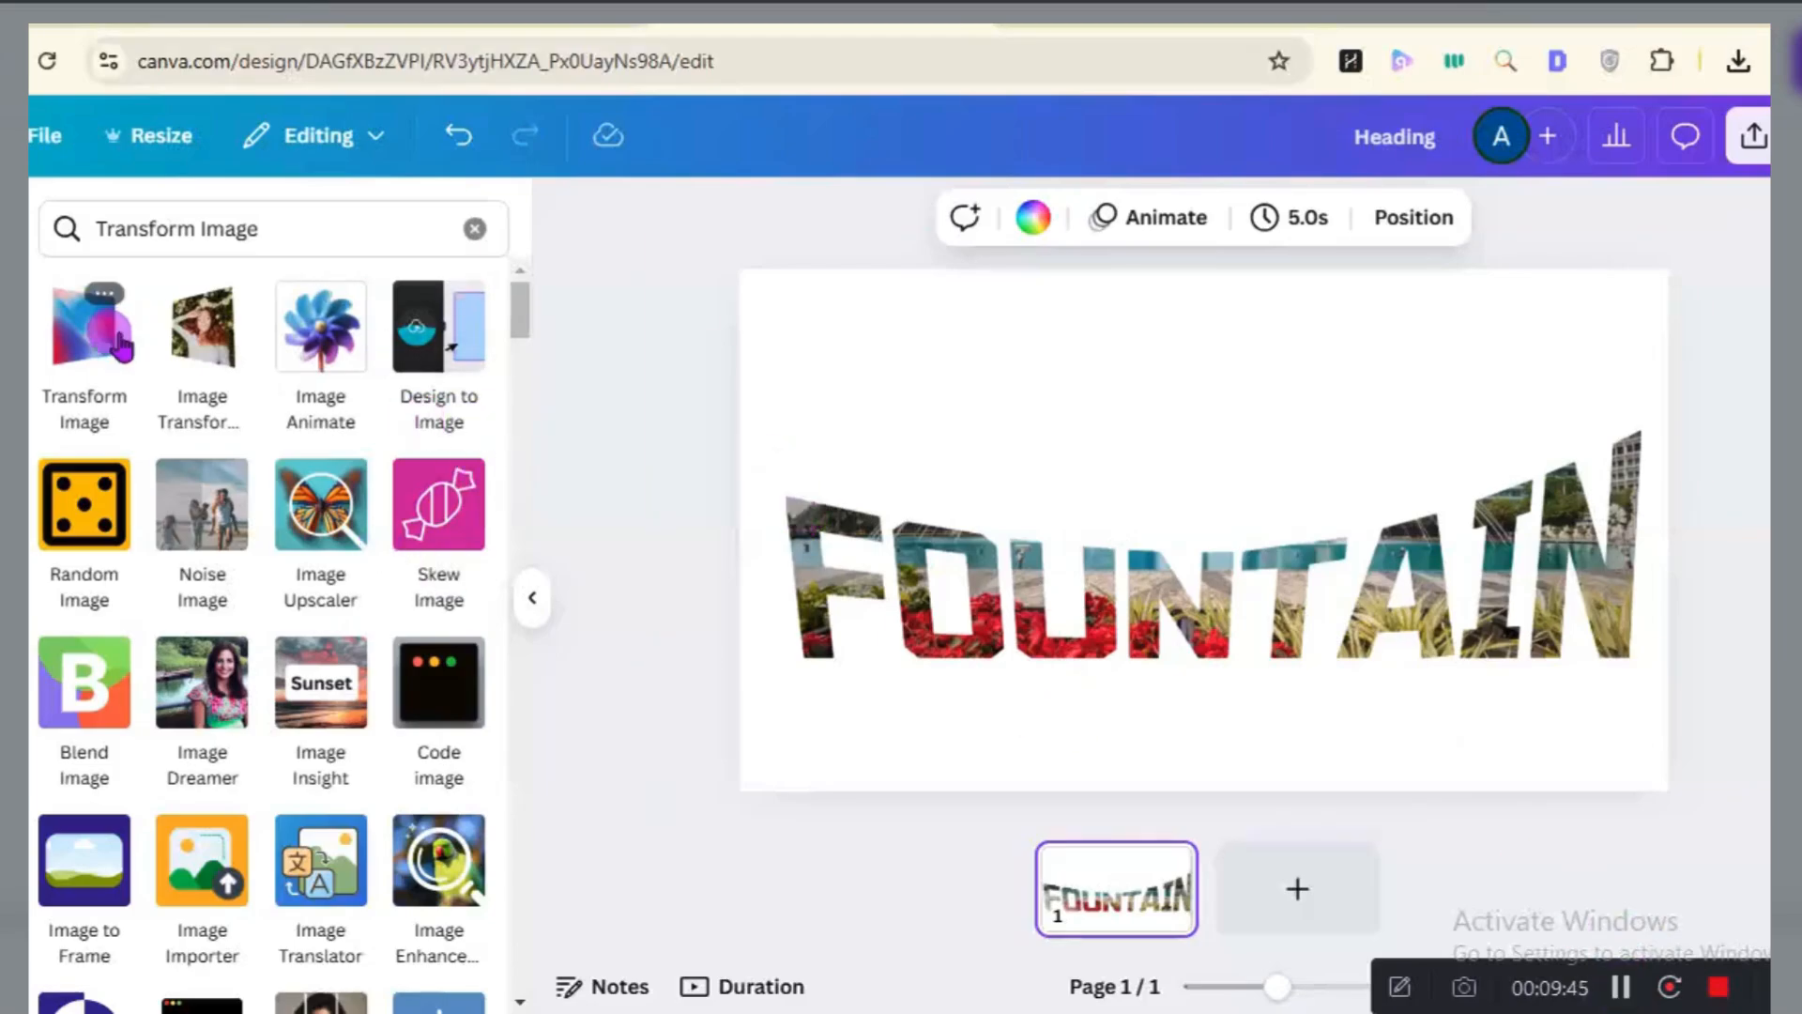
left_click(91, 361)
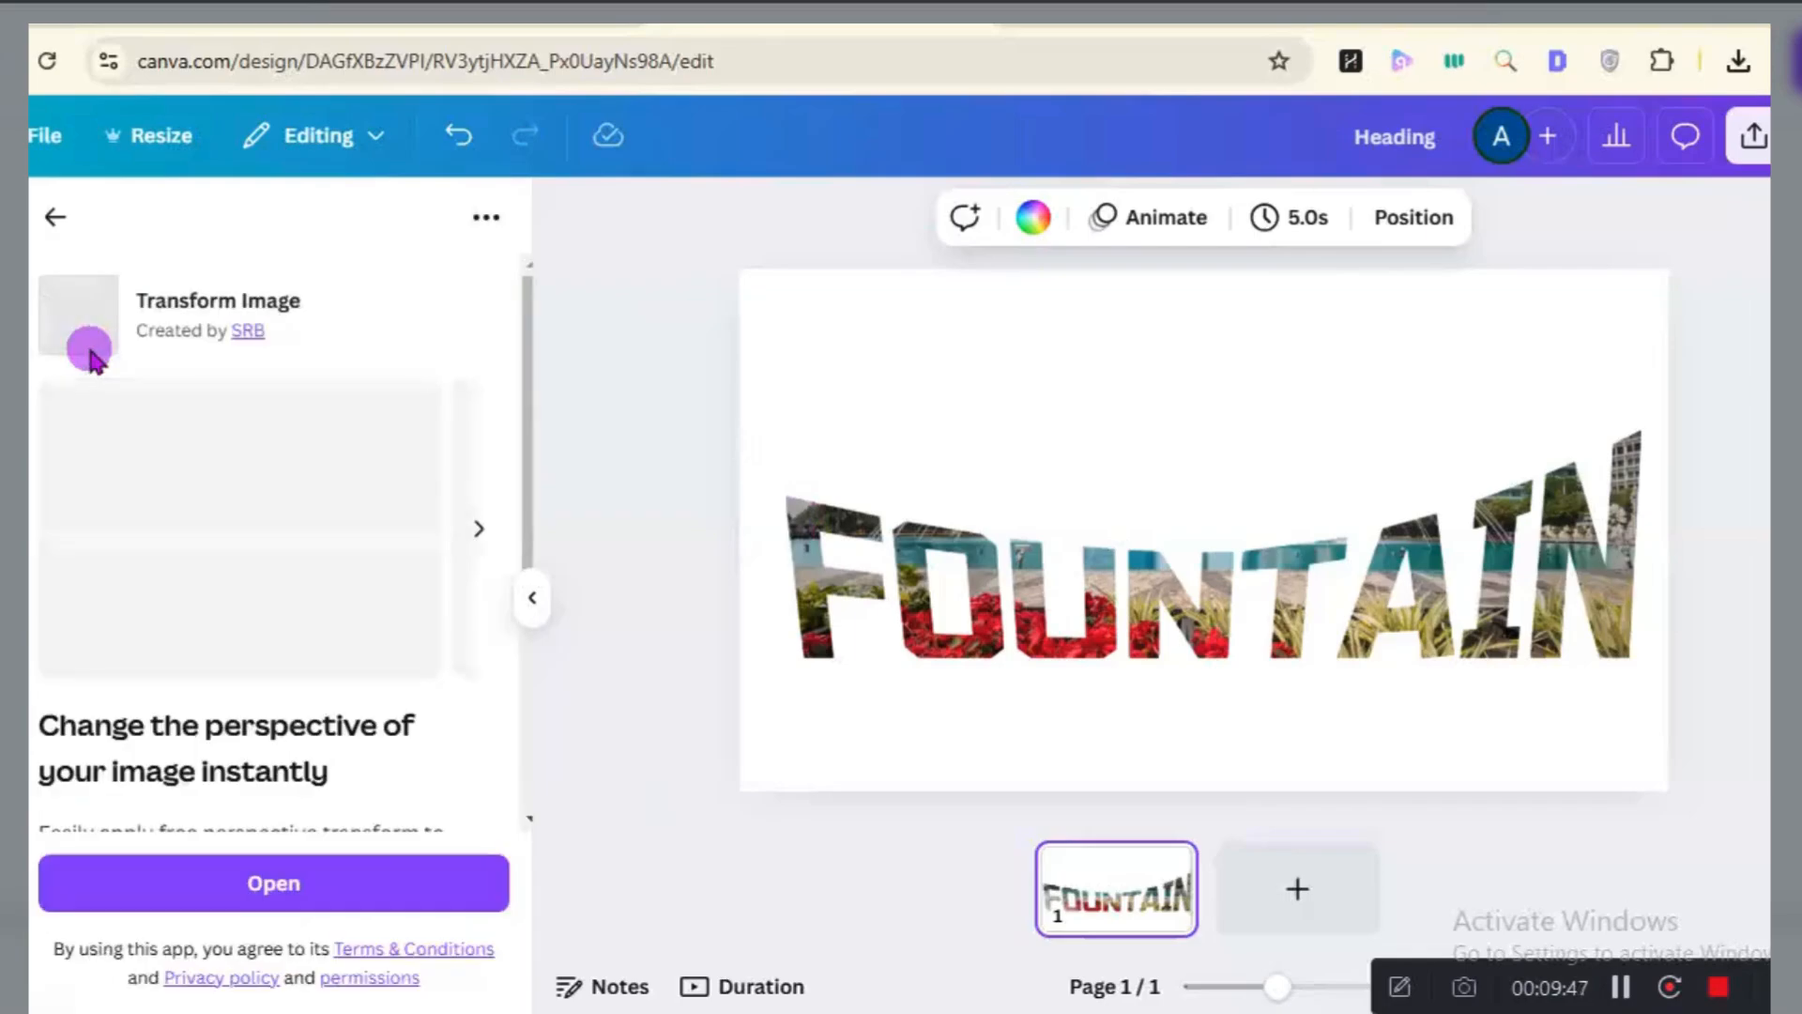
left_click(338, 885)
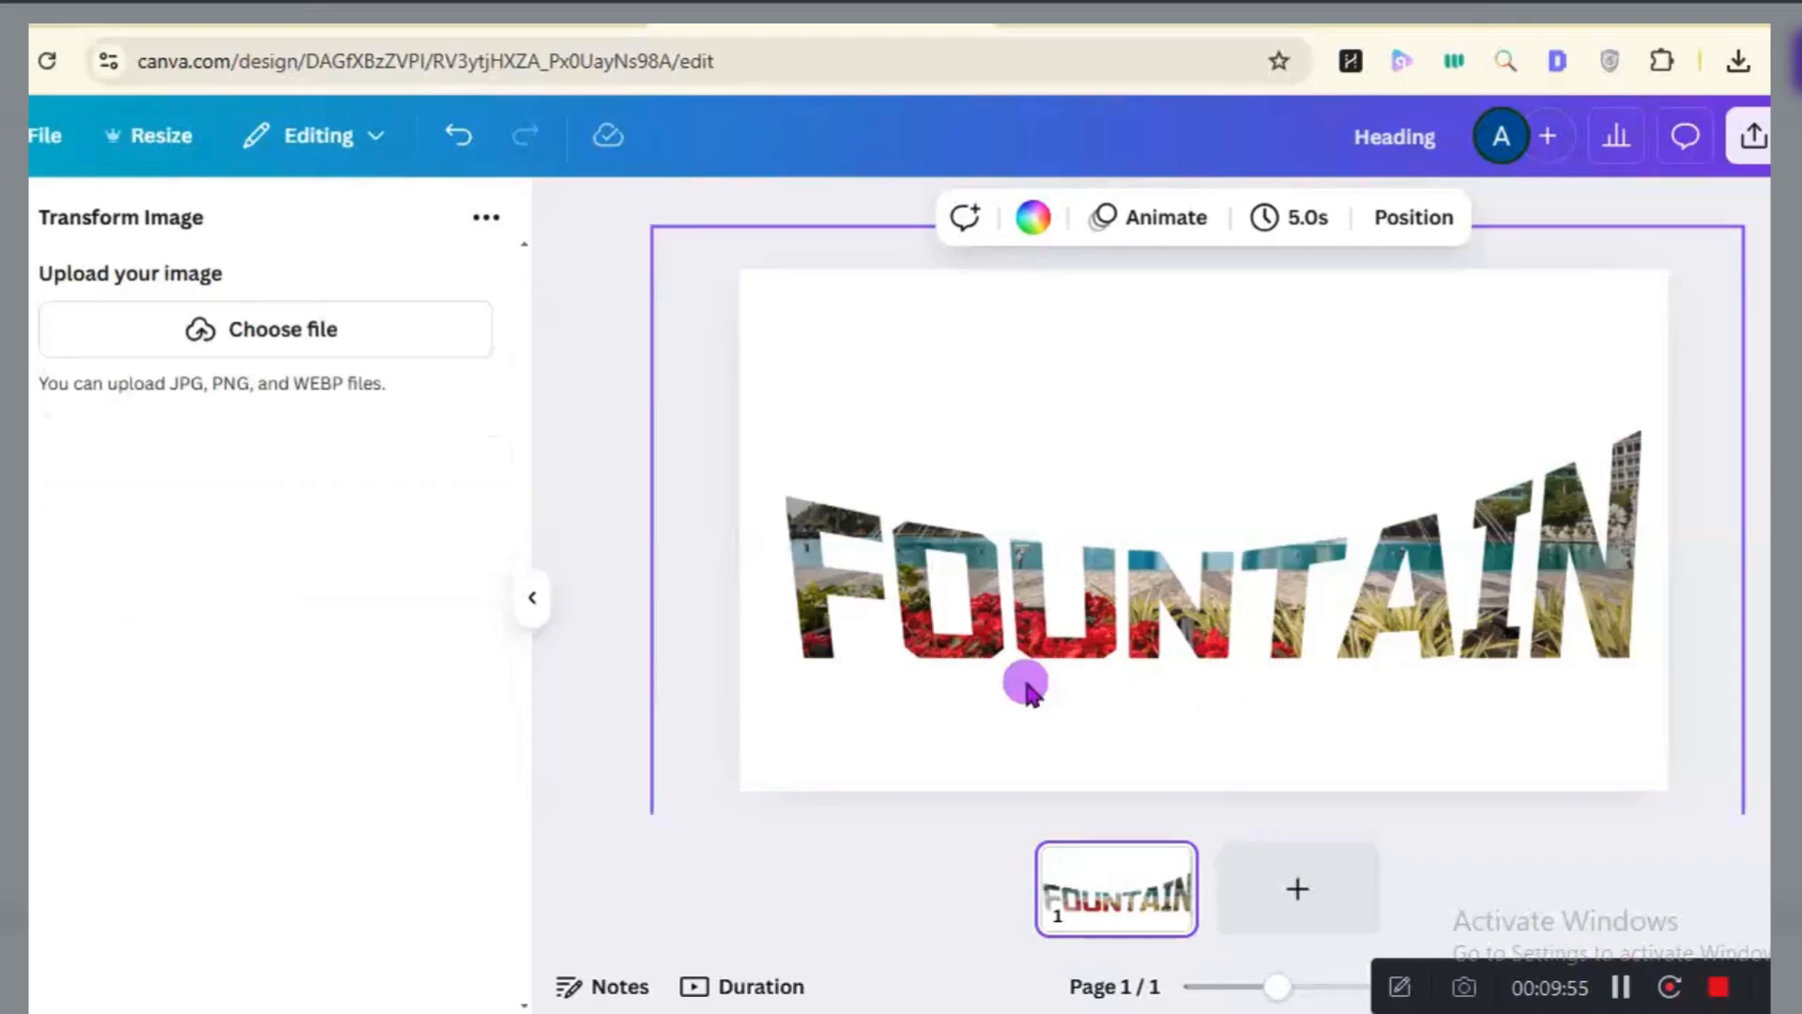
Upload Heading (1).png from the Downloads folder to the Transform Image app.
left_click(315, 335)
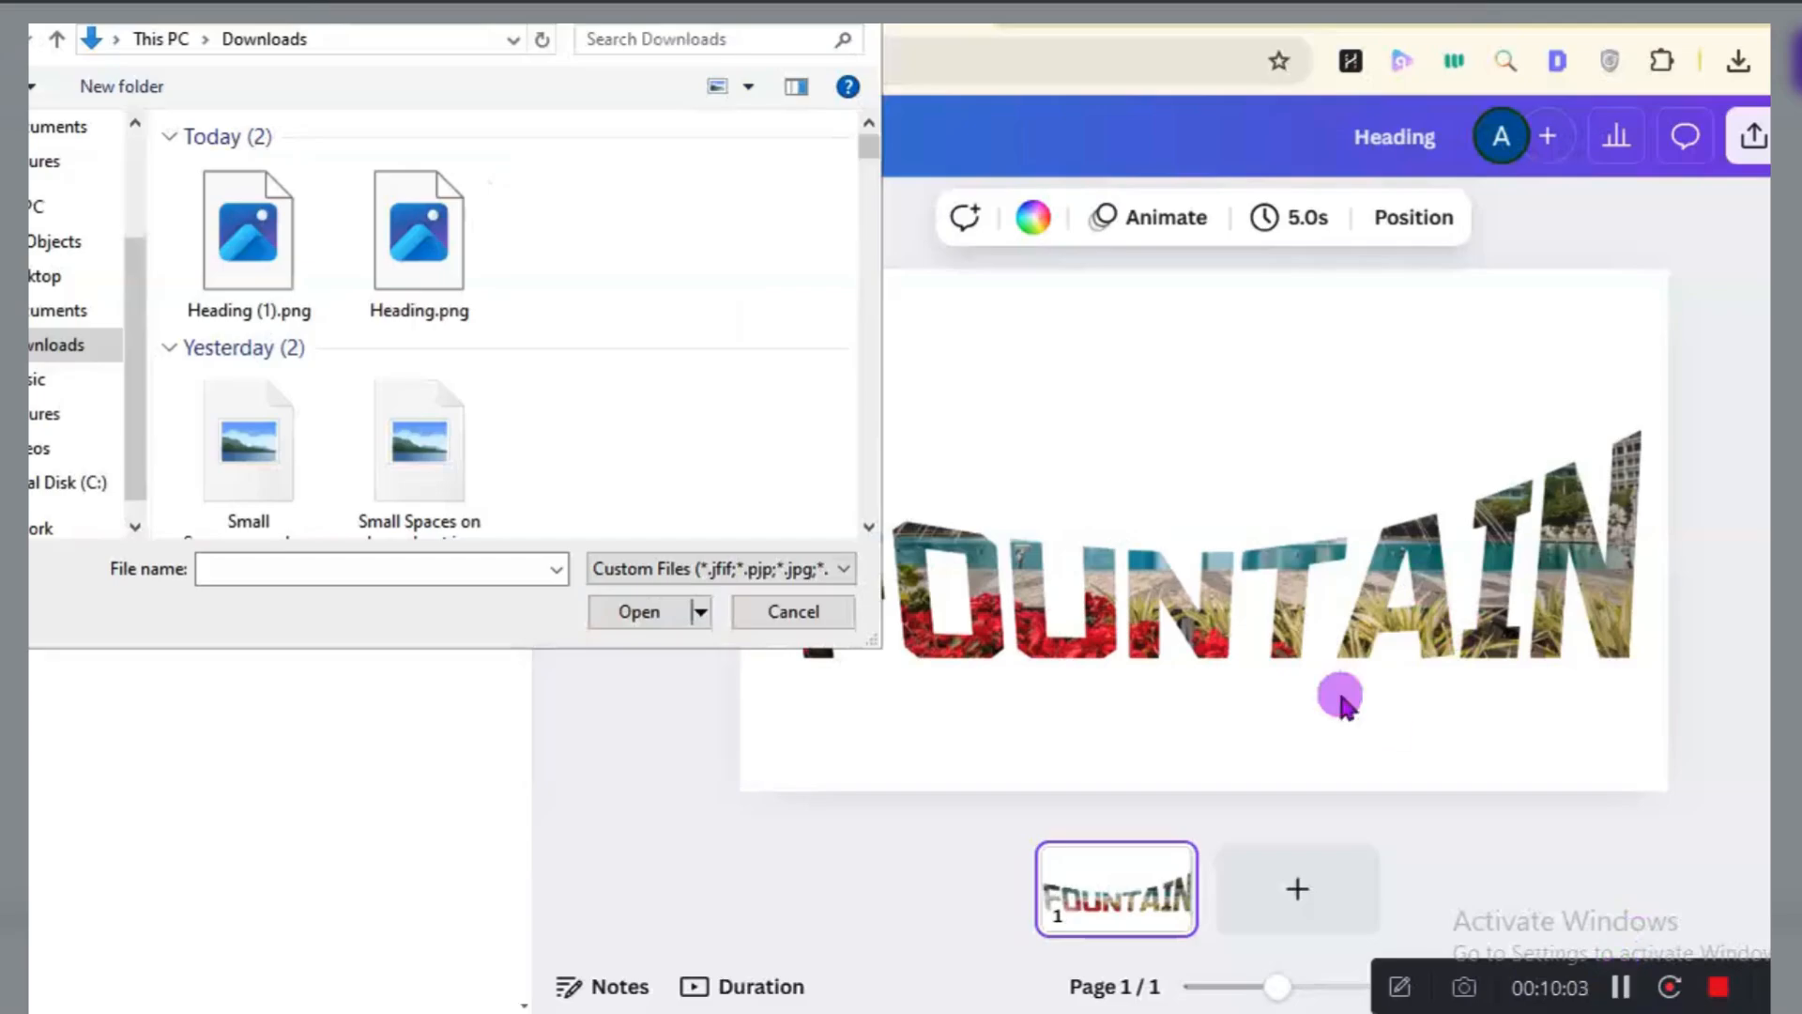
left_click(271, 282)
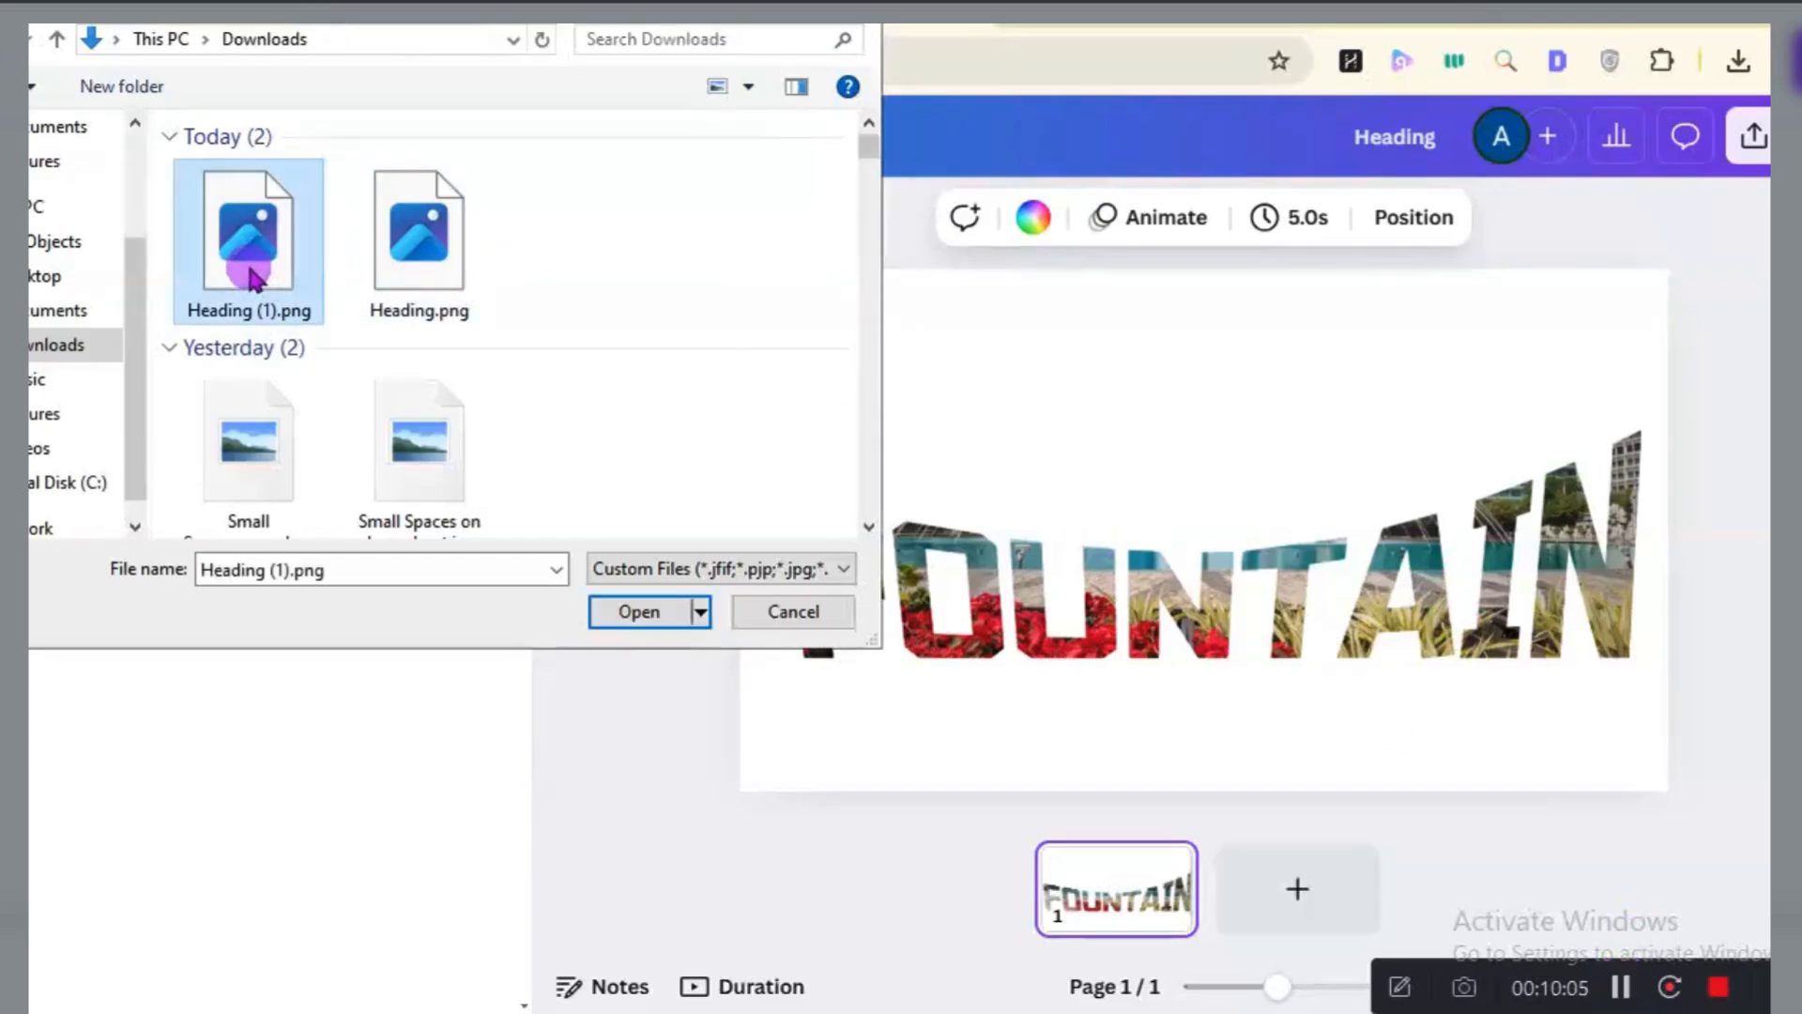
left_click(638, 611)
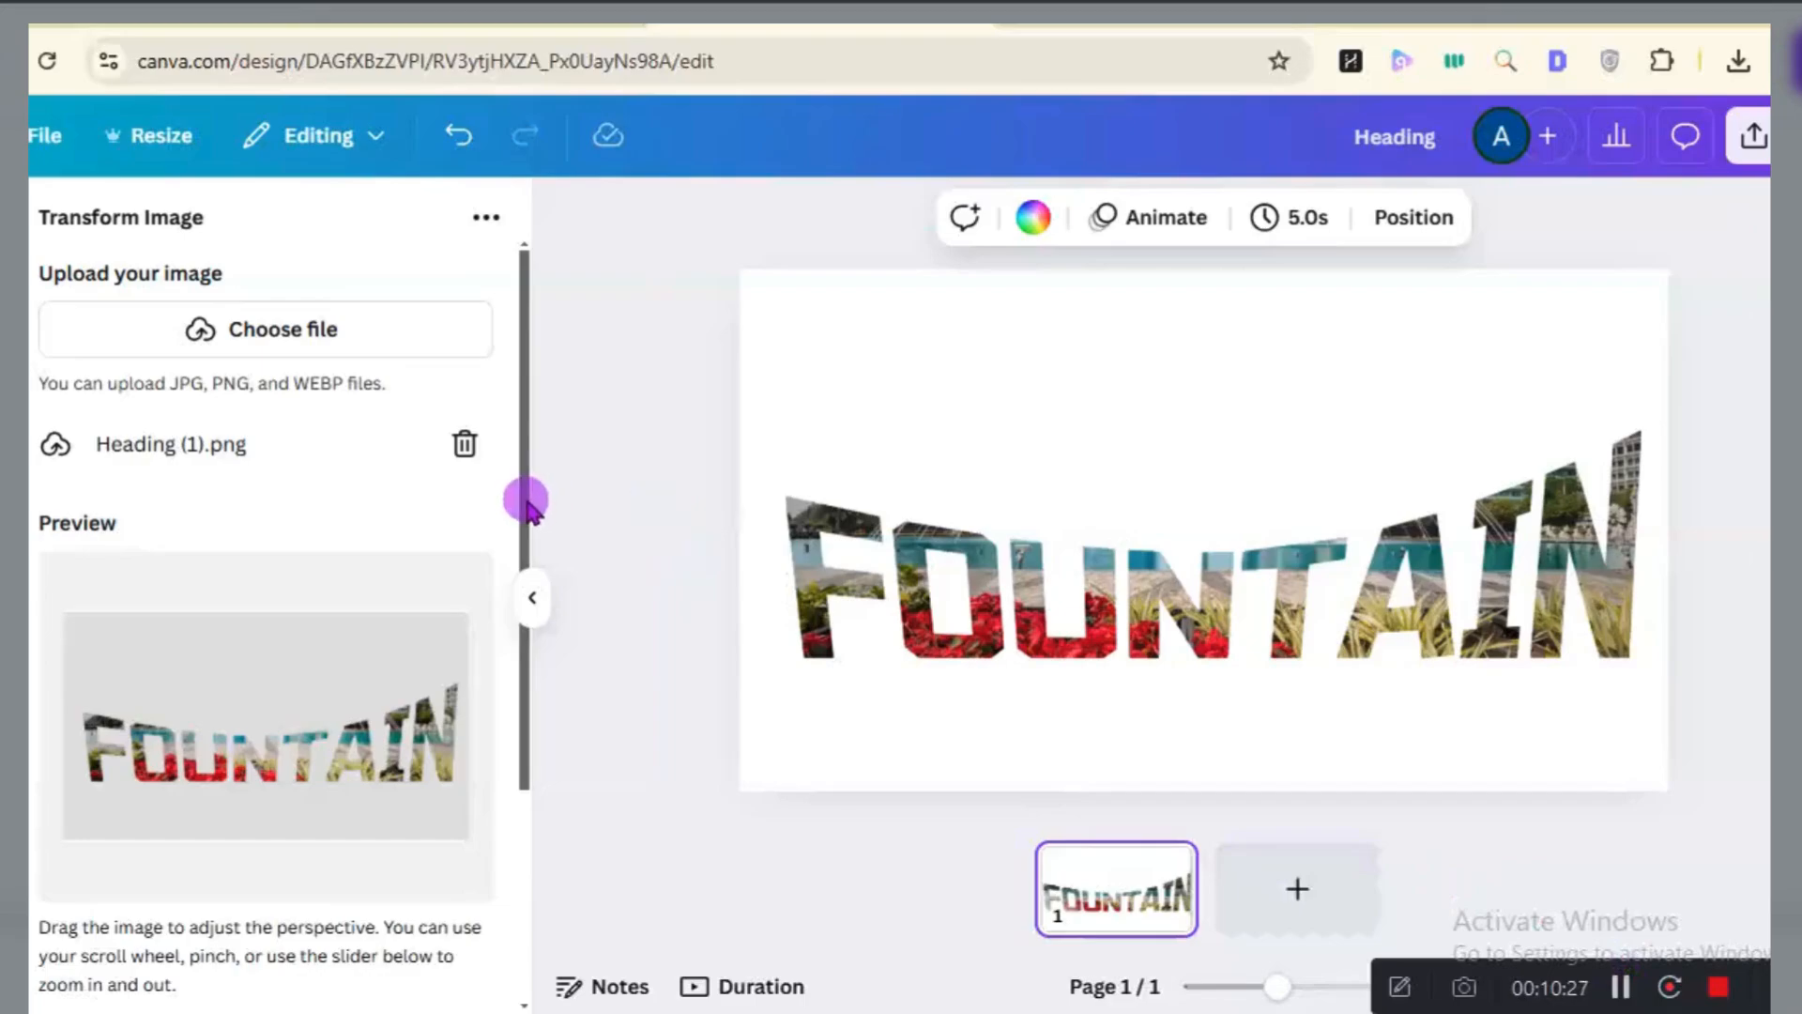
Tilt the uploaded image into a slanted perspective that recedes upward, set its zoom to 0.03, and add it to the design.
left_click_drag(522, 497, 536, 753)
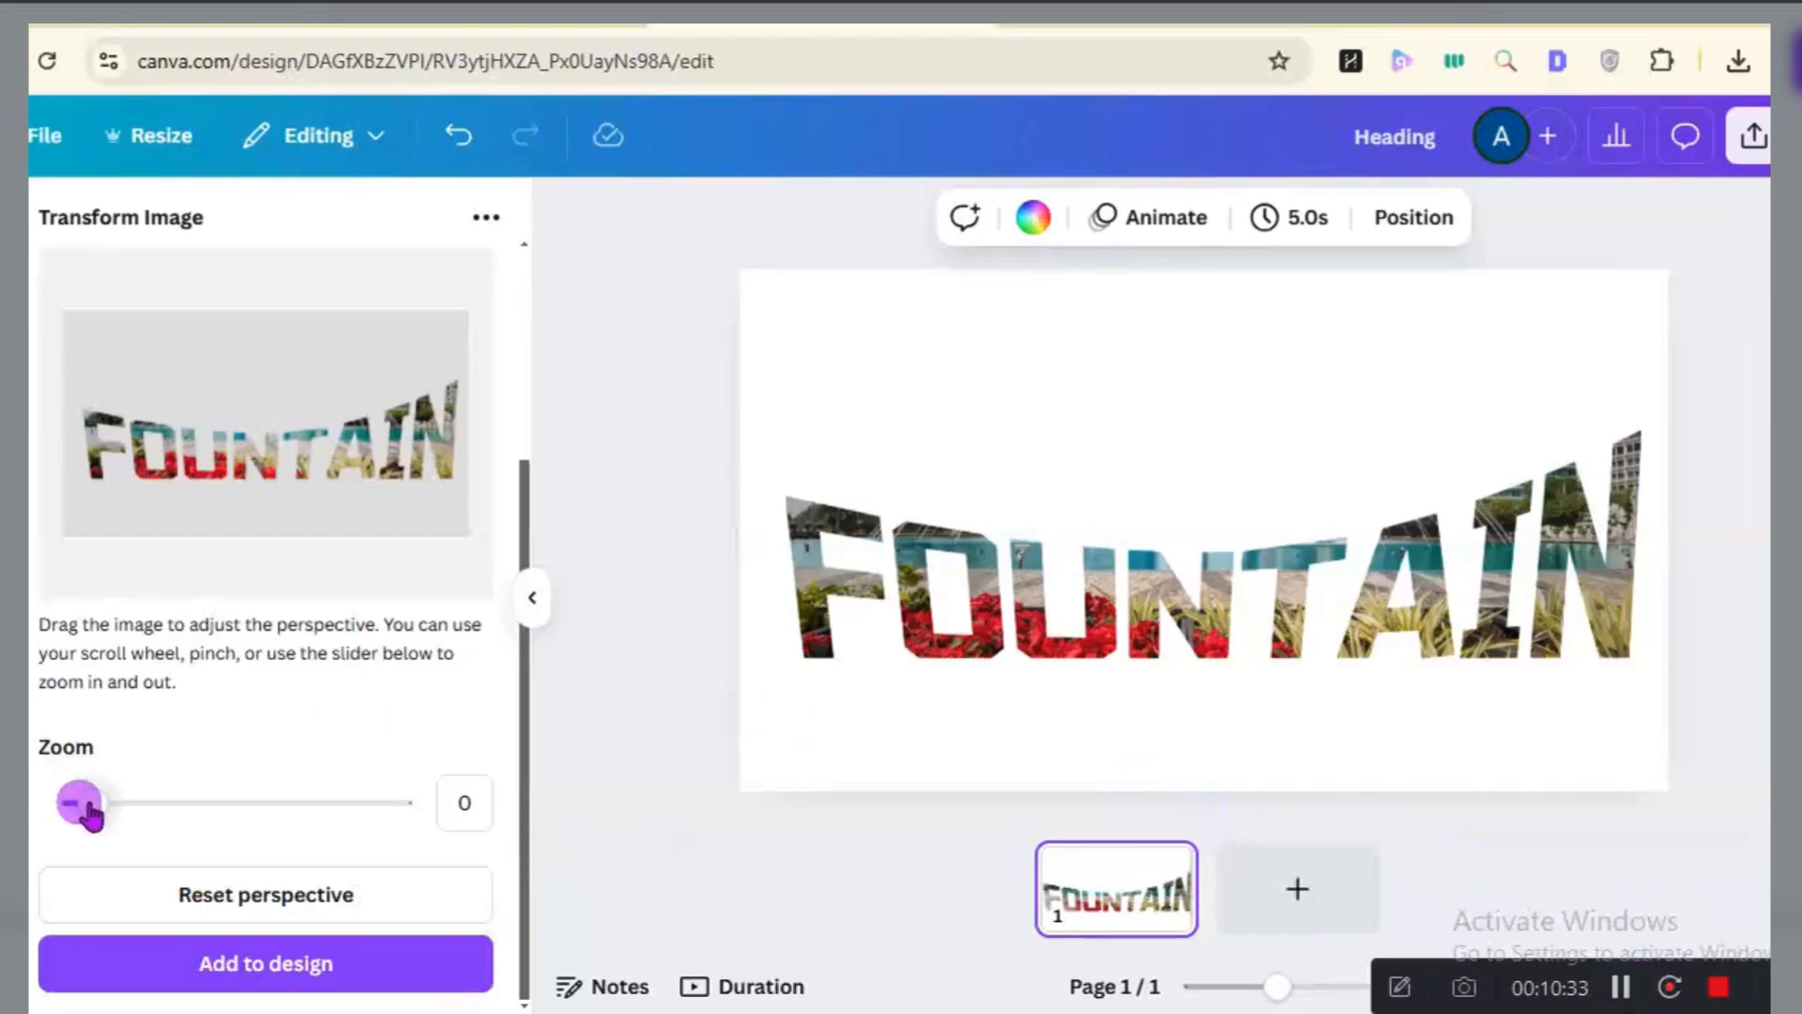
left_click_drag(91, 814, 97, 815)
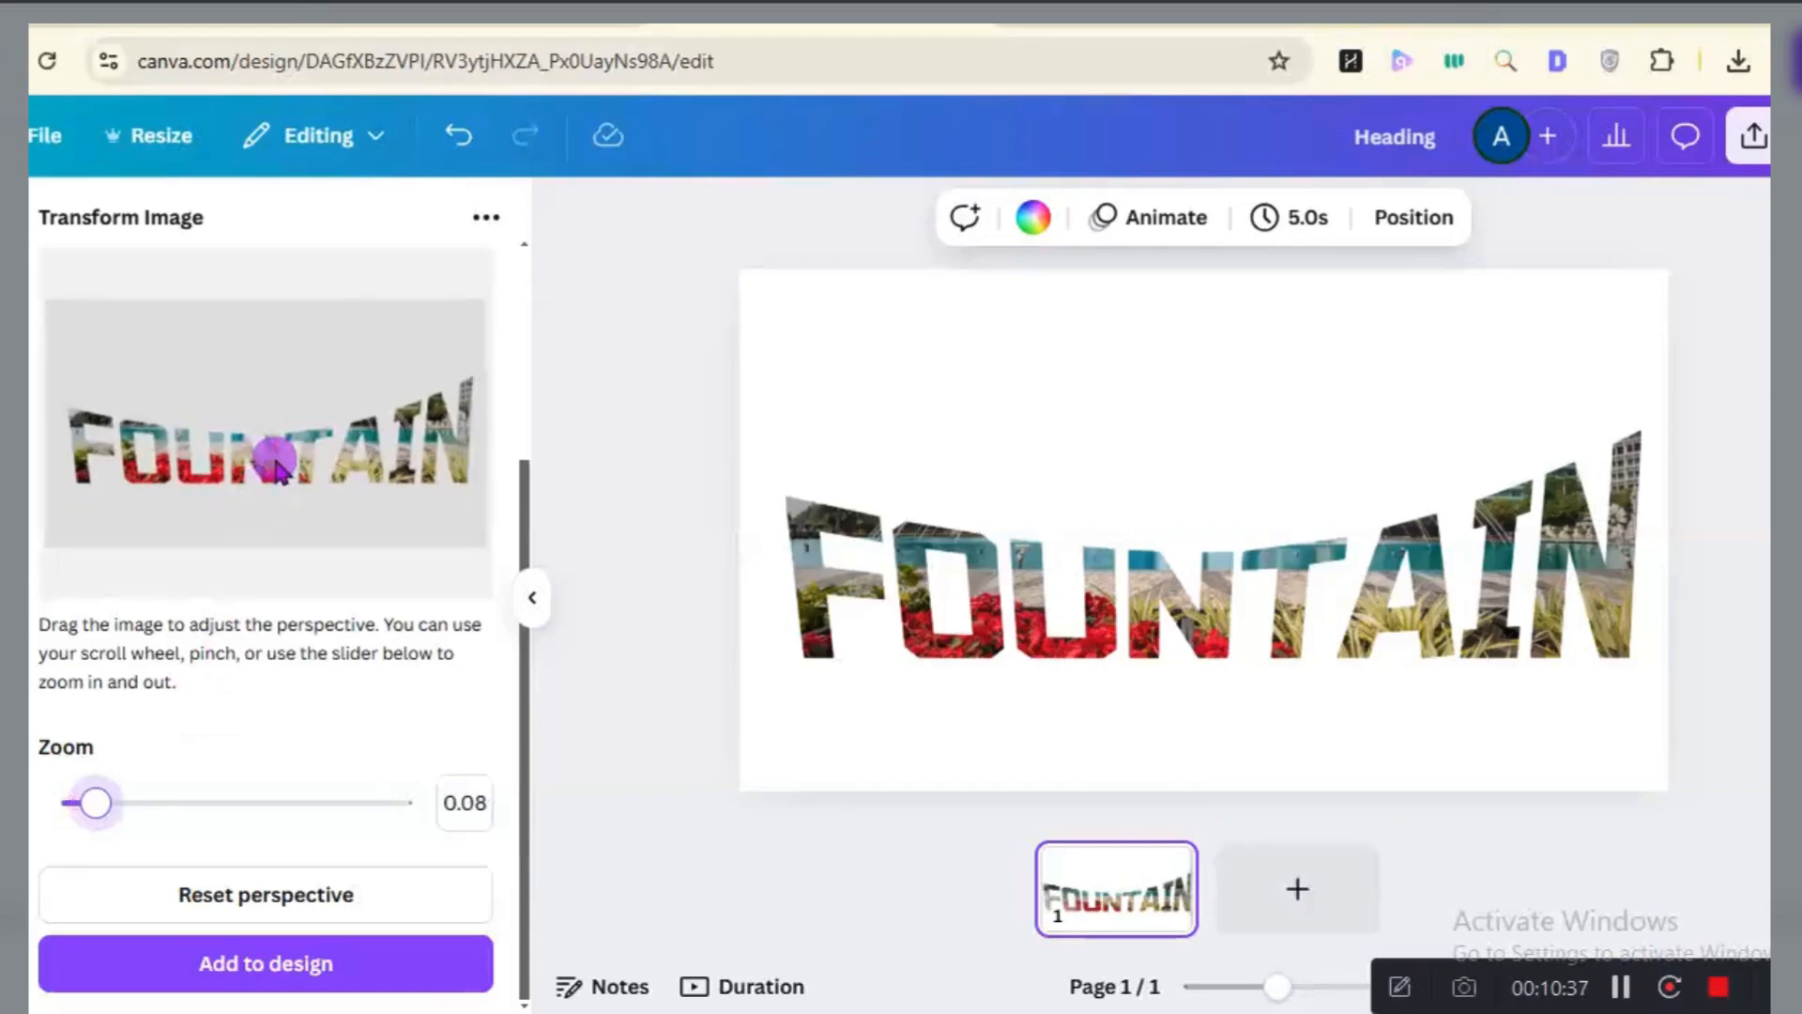
left_click_drag(278, 483, 282, 485)
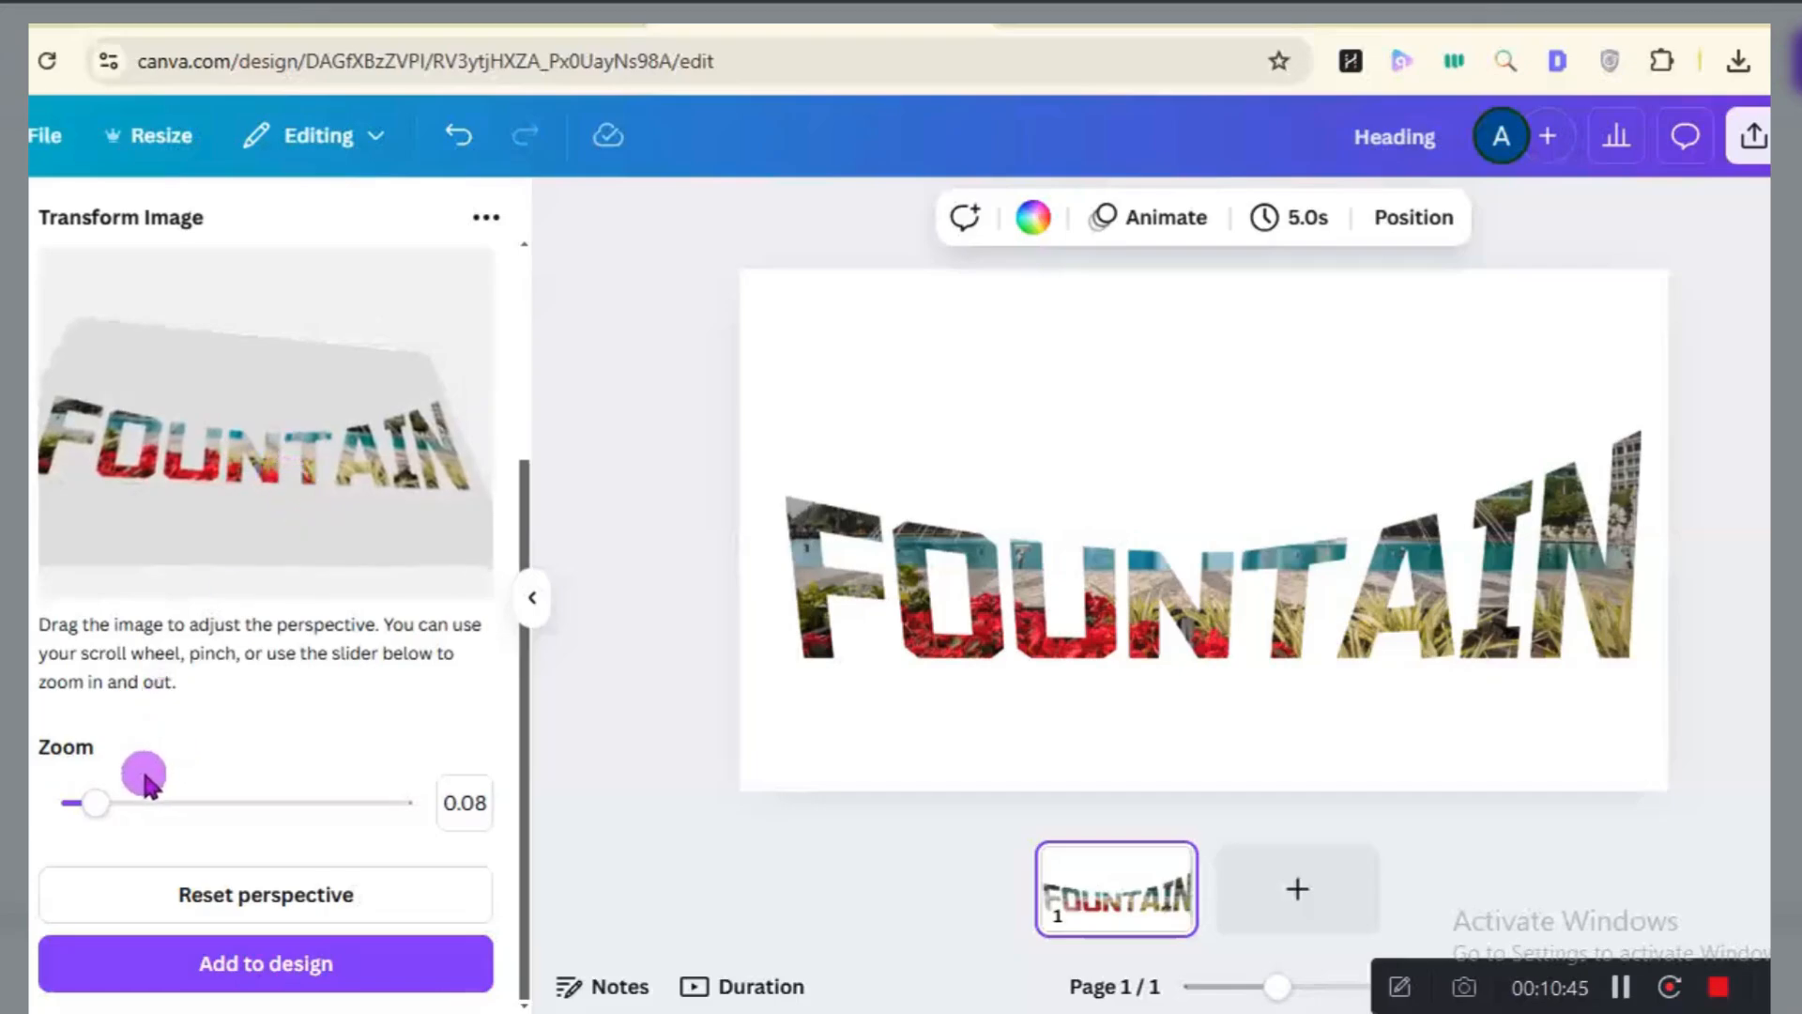
left_click_drag(97, 812, 96, 812)
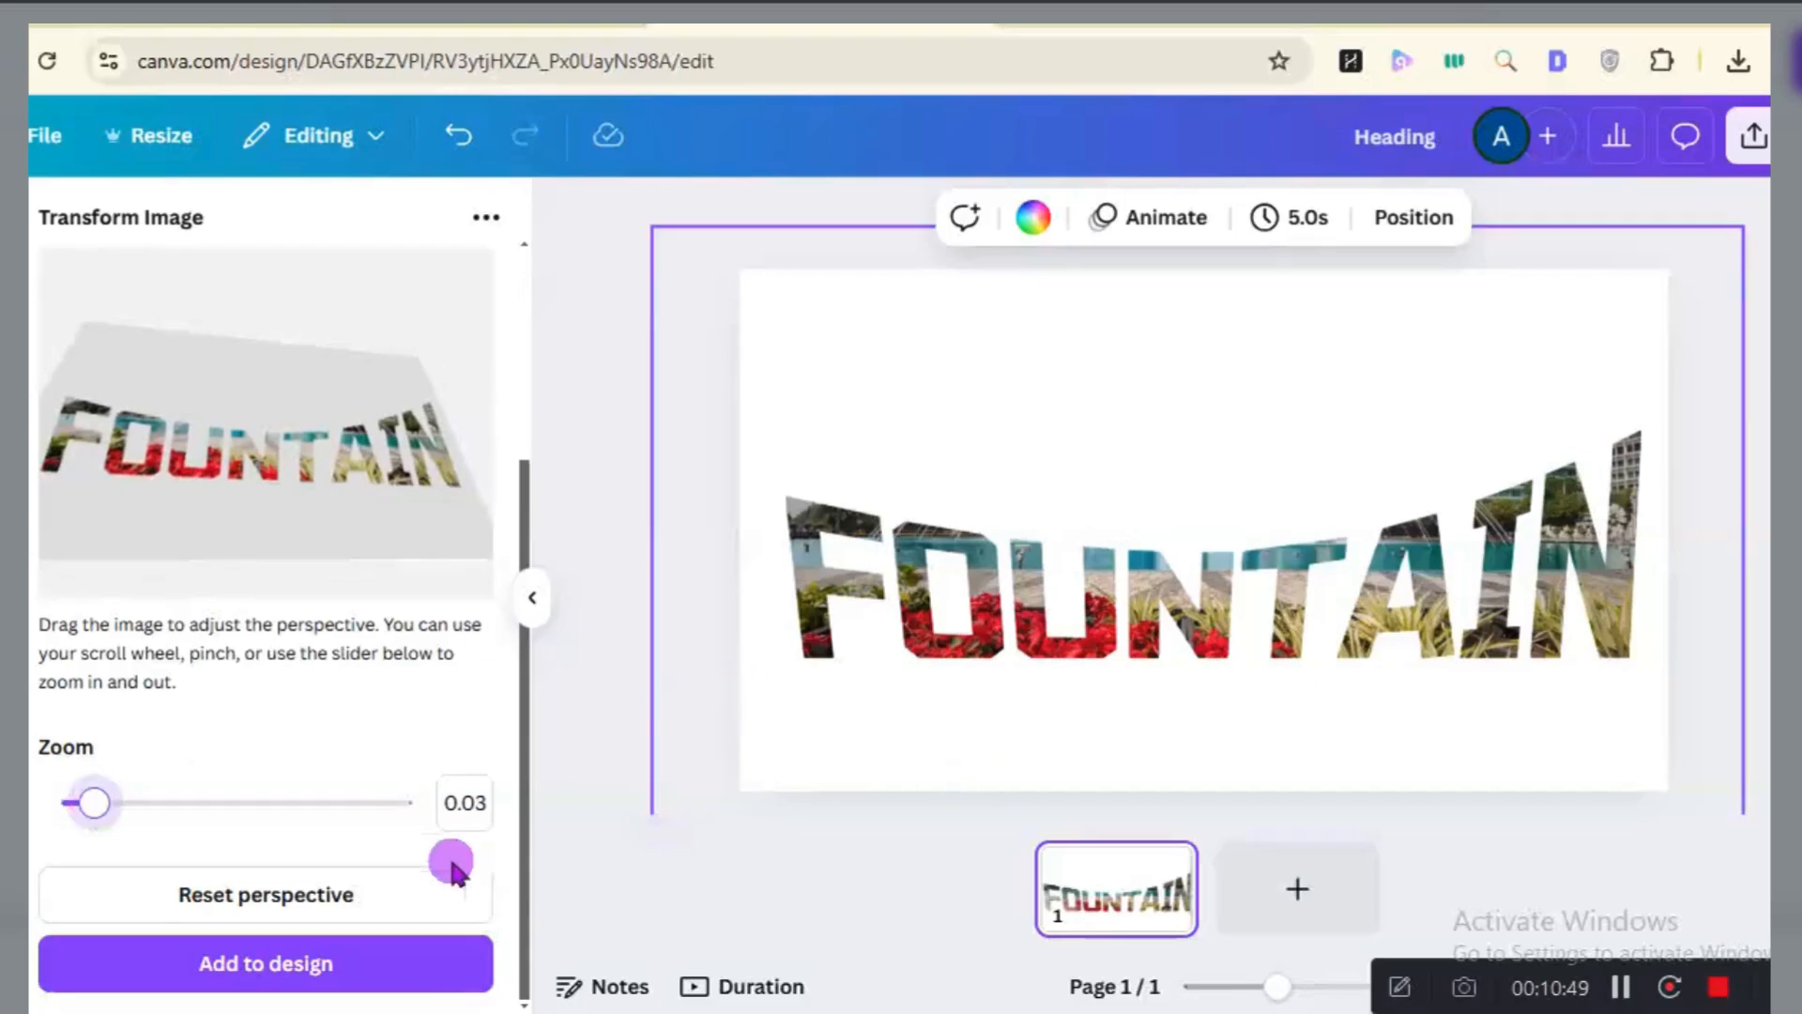
left_click(358, 976)
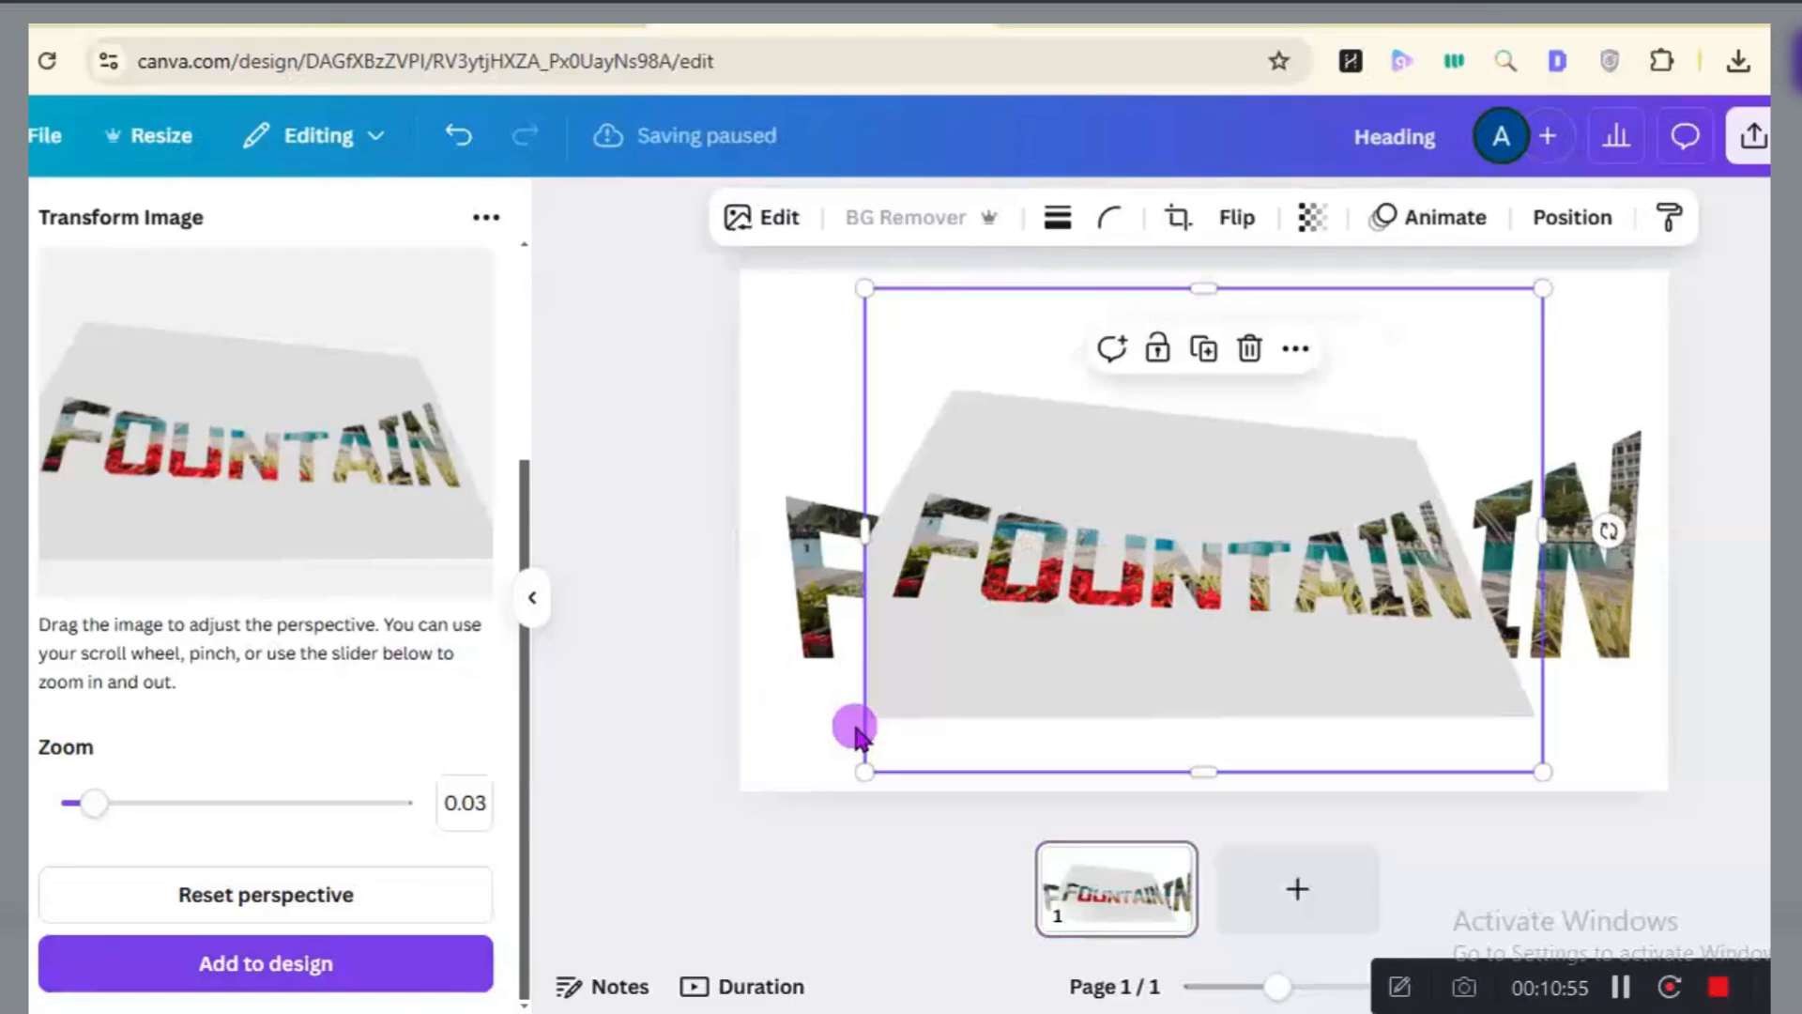
Delete the original FOUNTAIN cutout and the fountain photo behind the transformed image.
left_click(1601, 582)
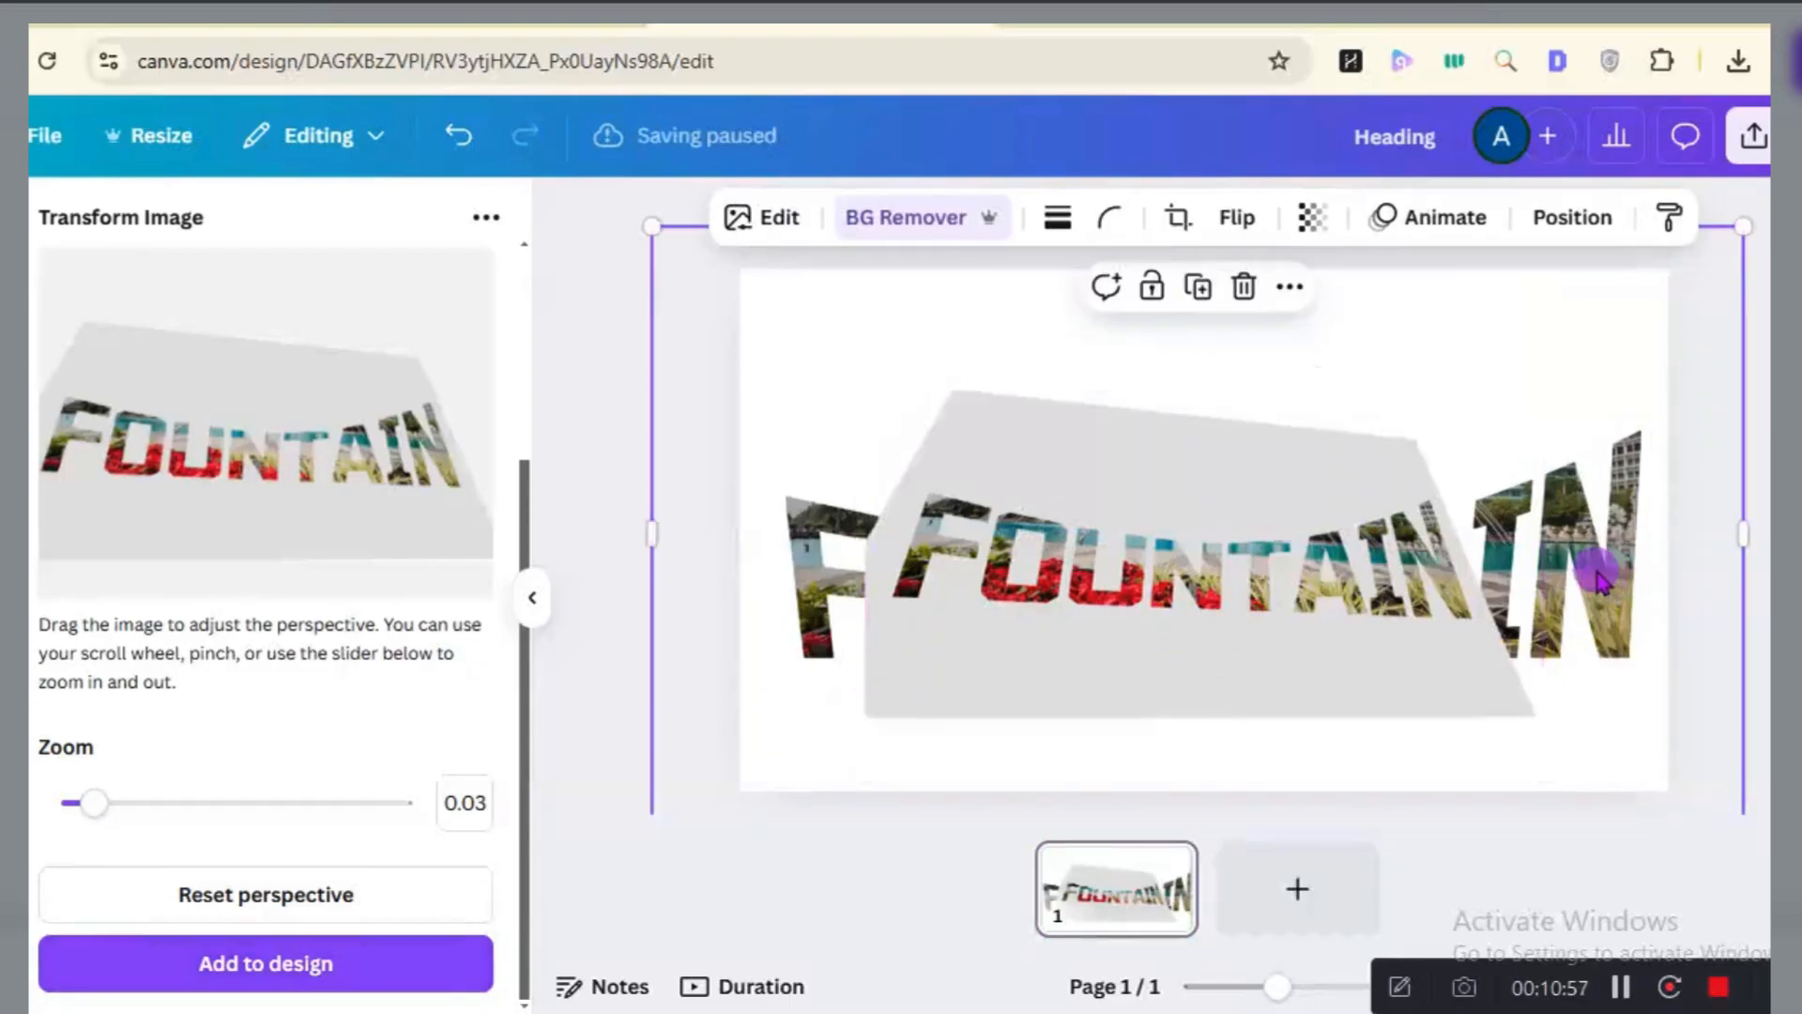
left_click(1245, 287)
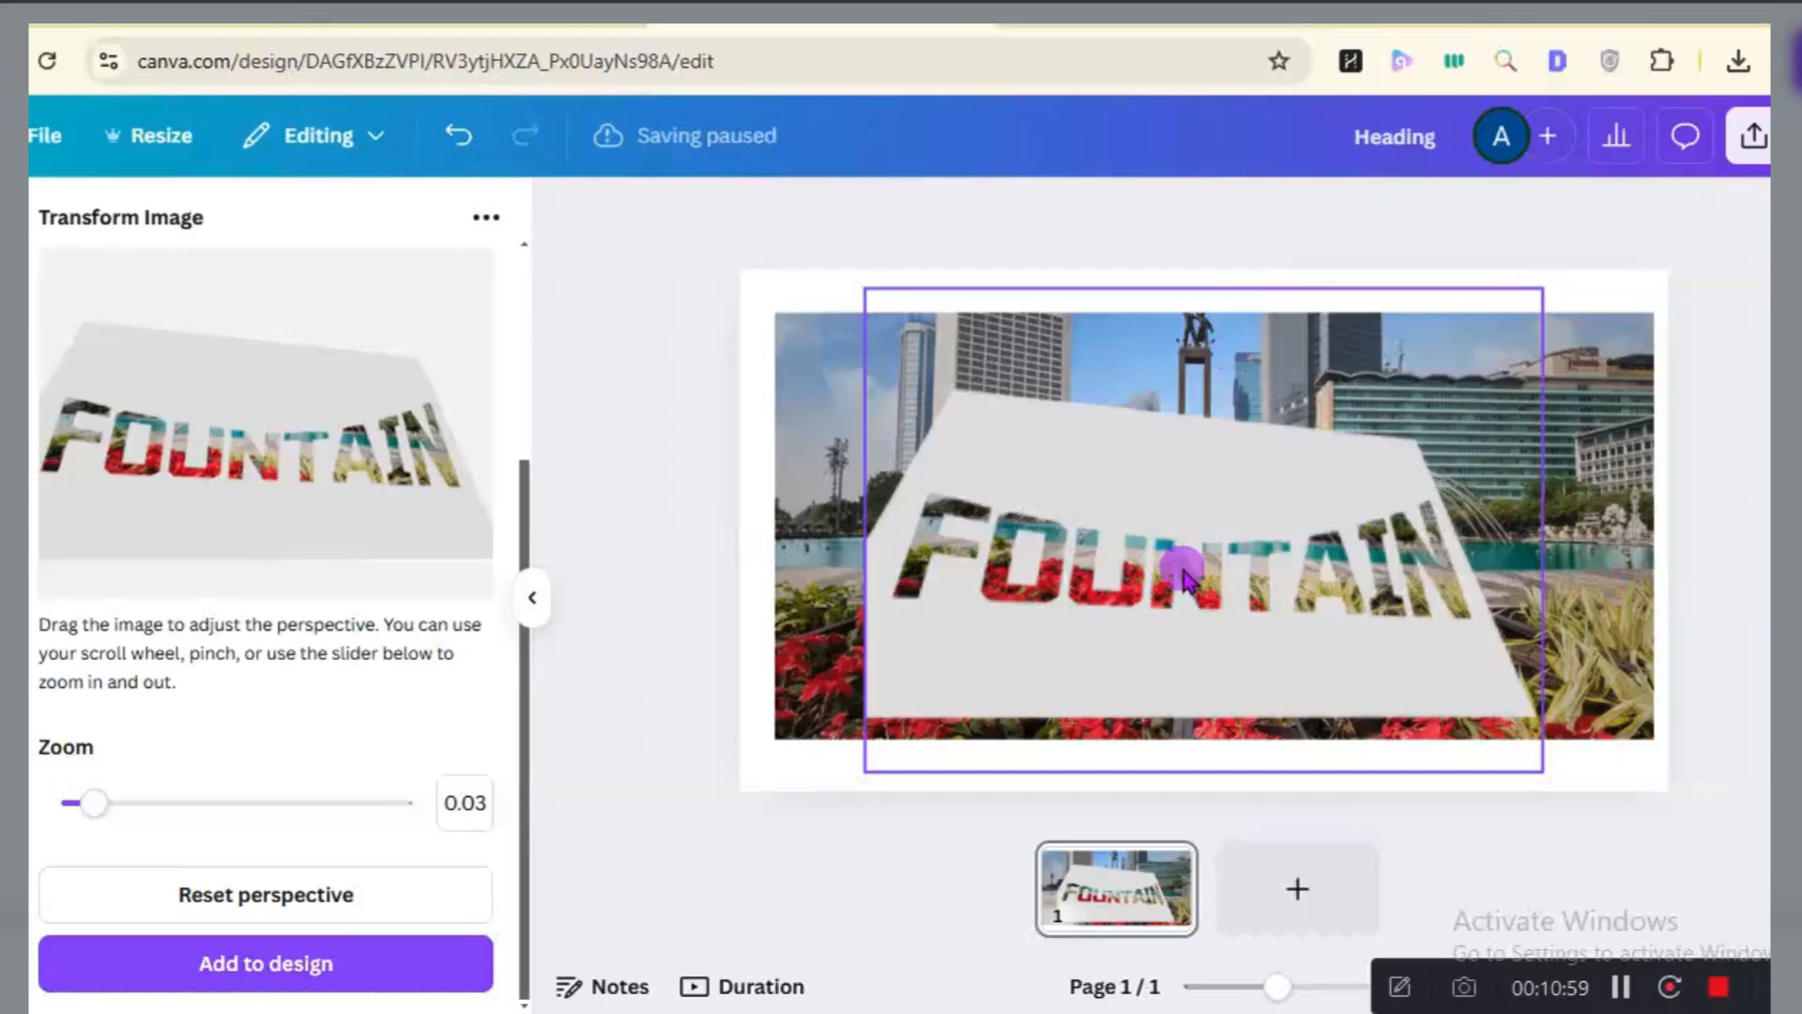
left_click(1627, 610)
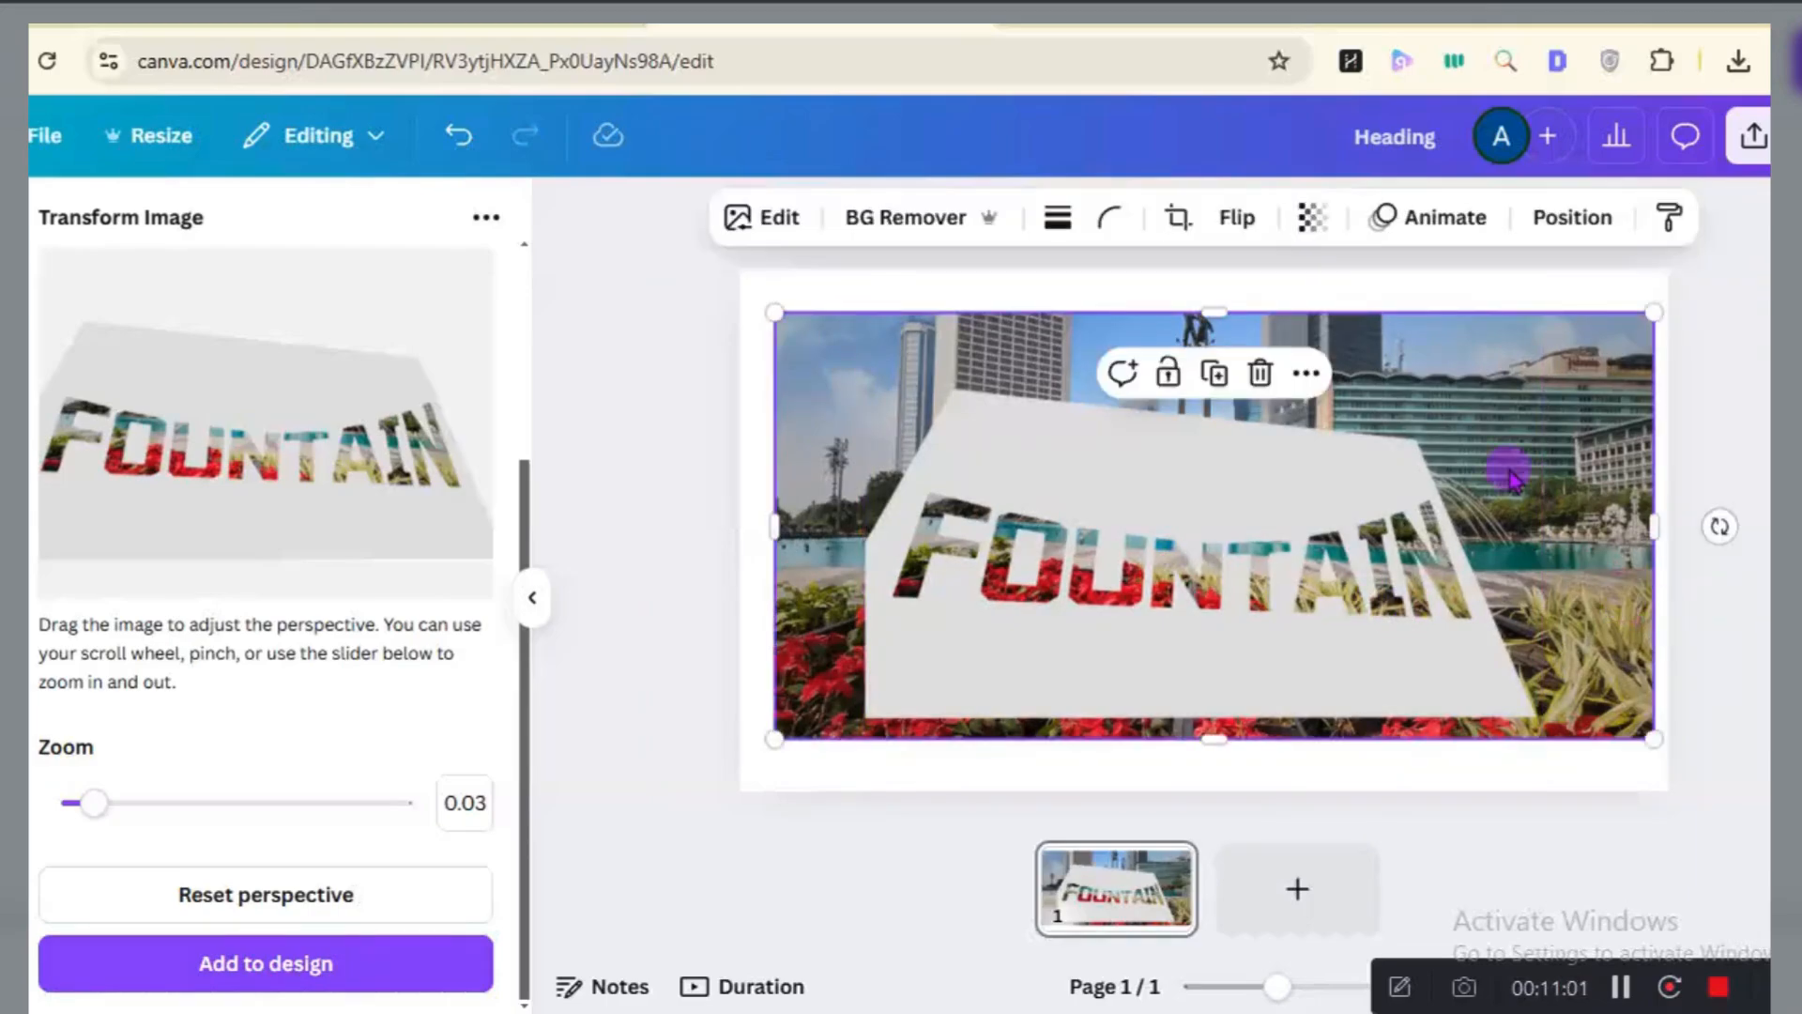
left_click(1261, 376)
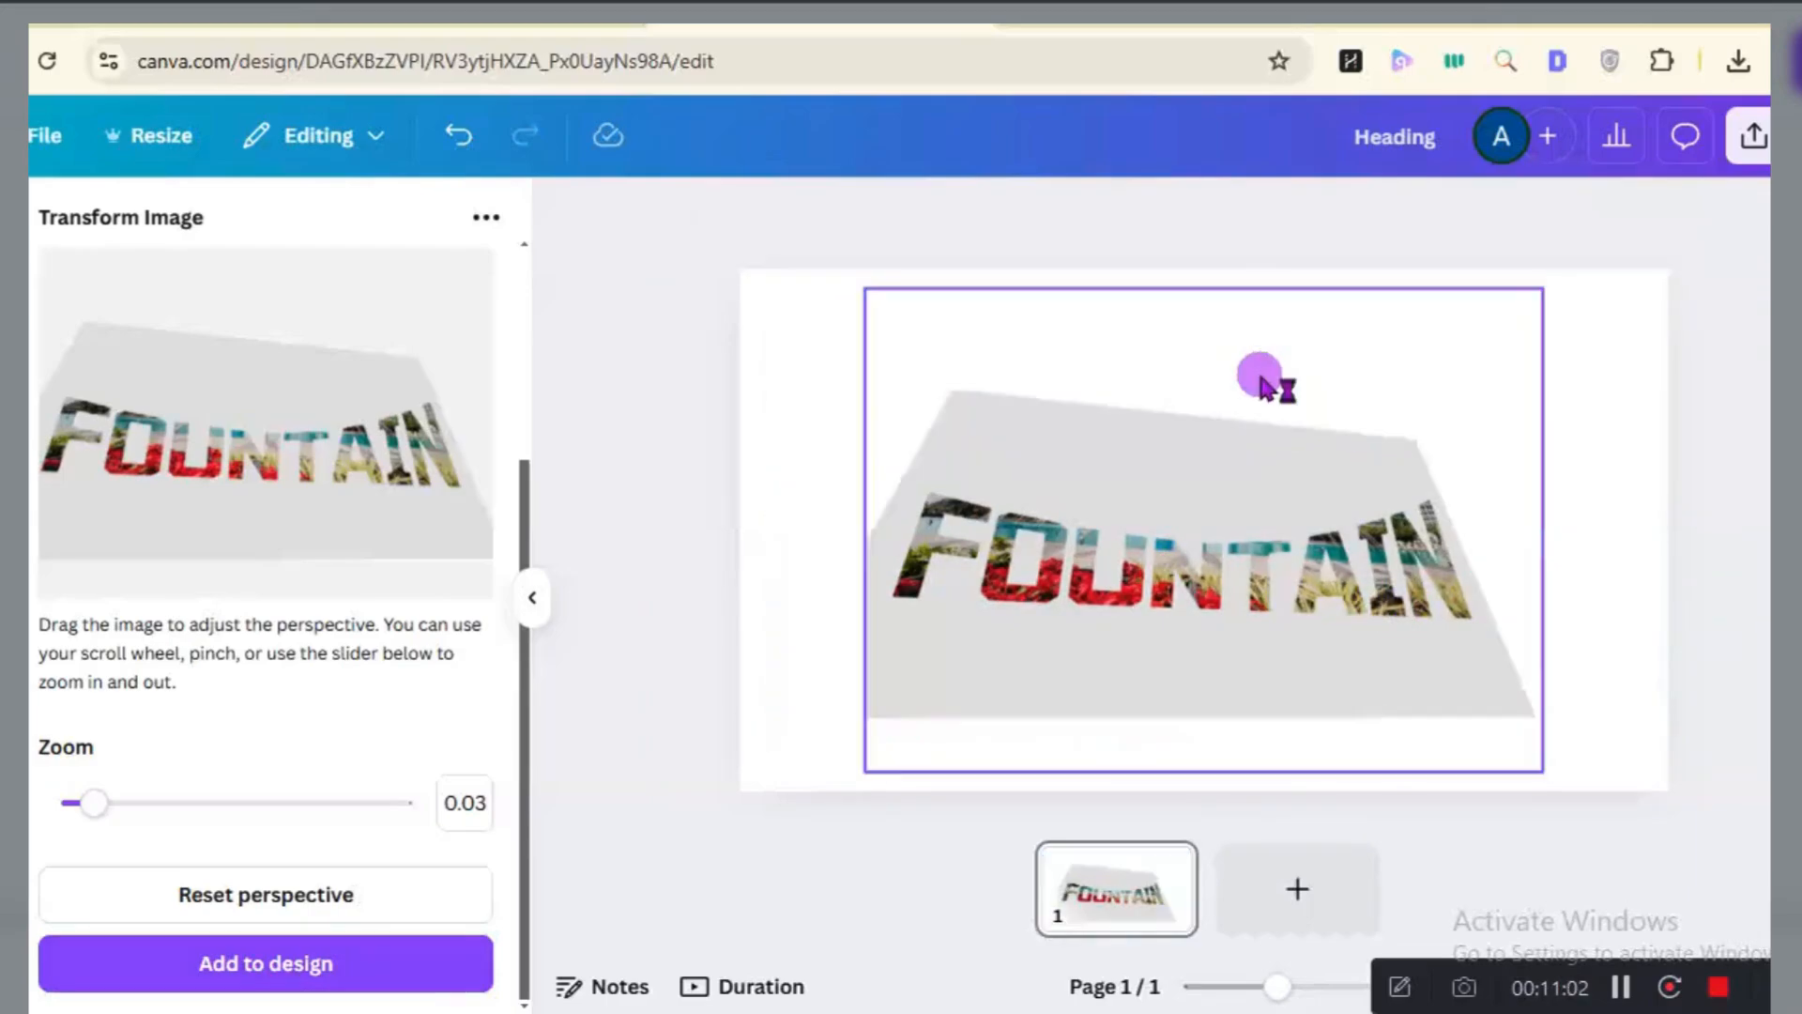
Enlarge the transformed FOUNTAIN image to nearly the full page width and remove its background.
left_click(1248, 590)
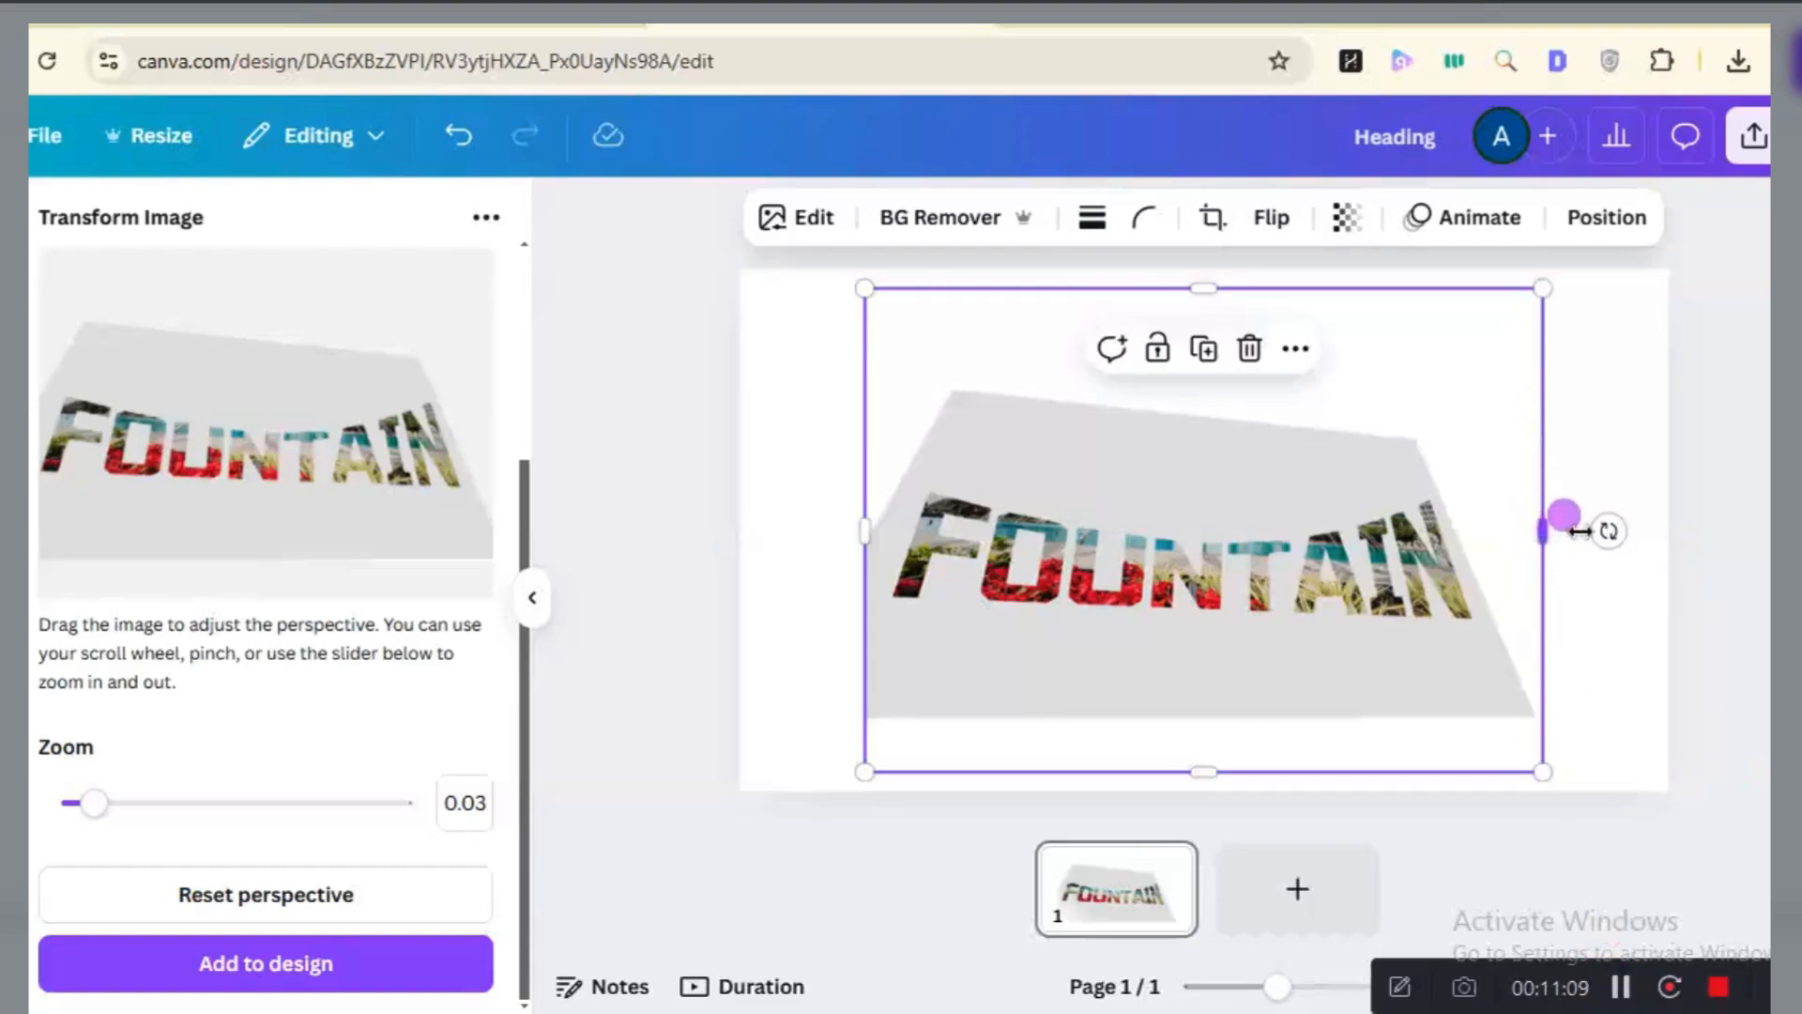
left_click_drag(1566, 523, 1668, 528)
left_click_drag(865, 533, 754, 522)
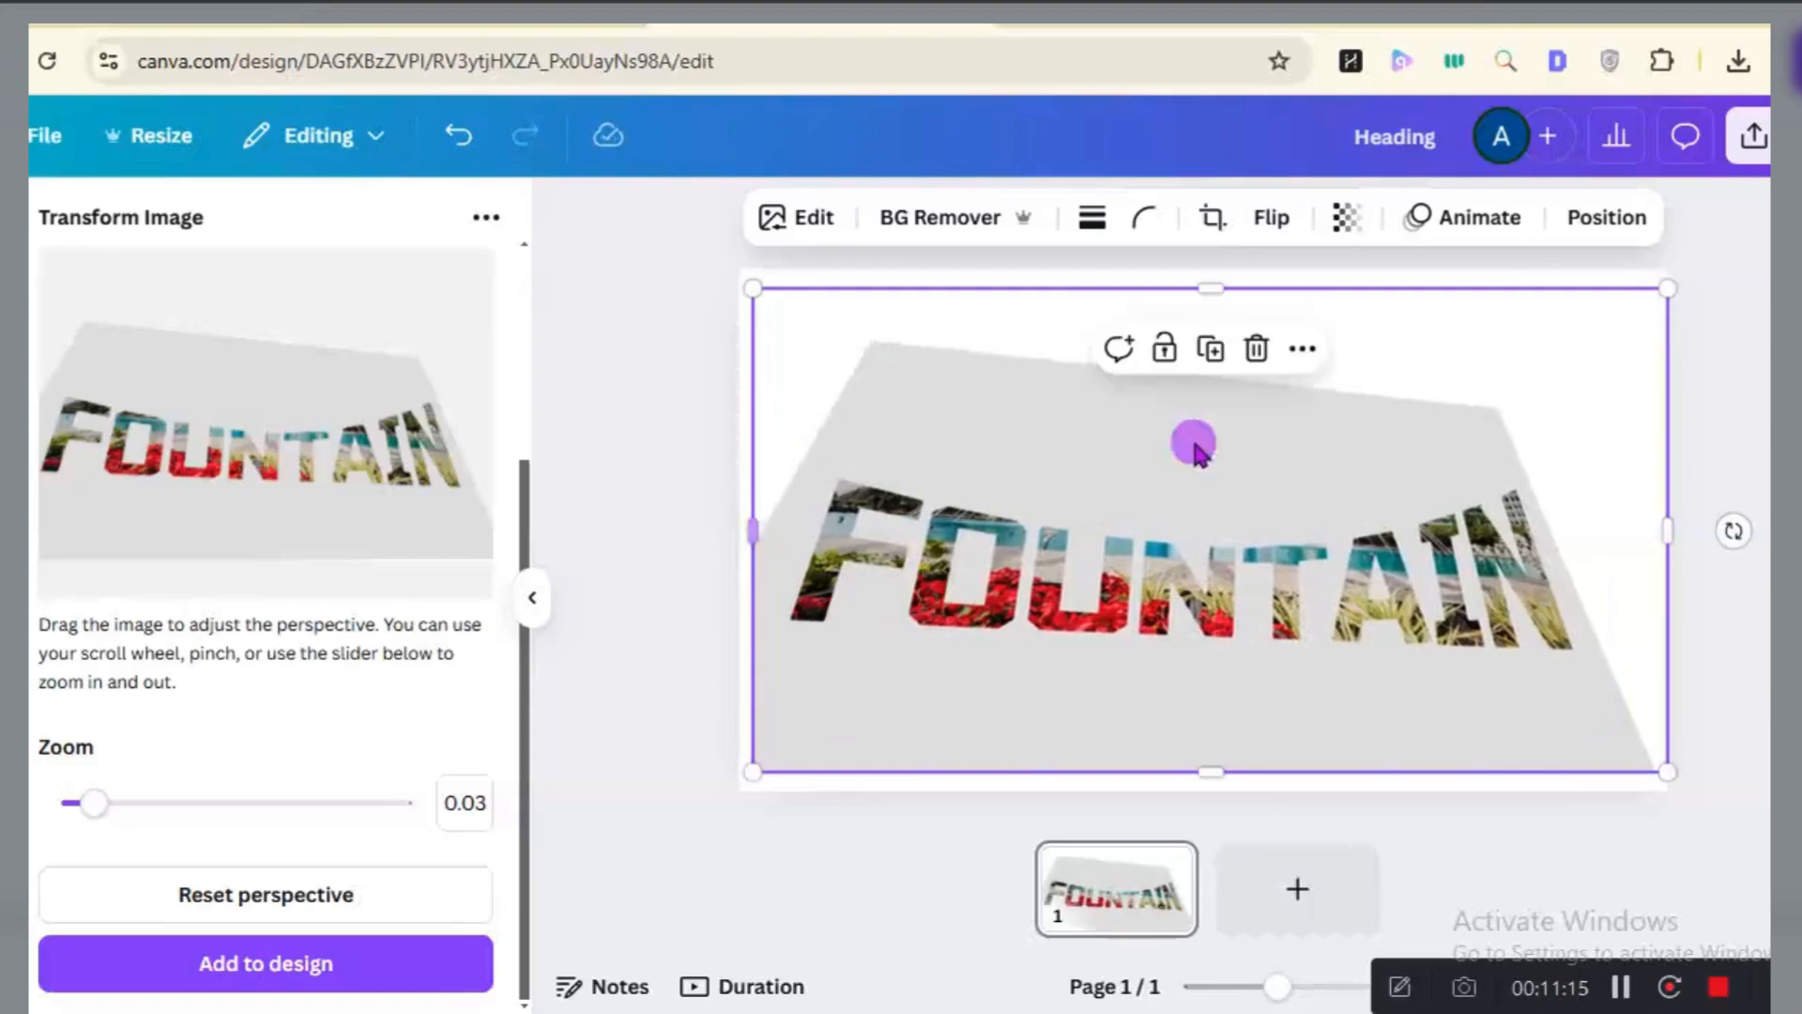
left_click(944, 219)
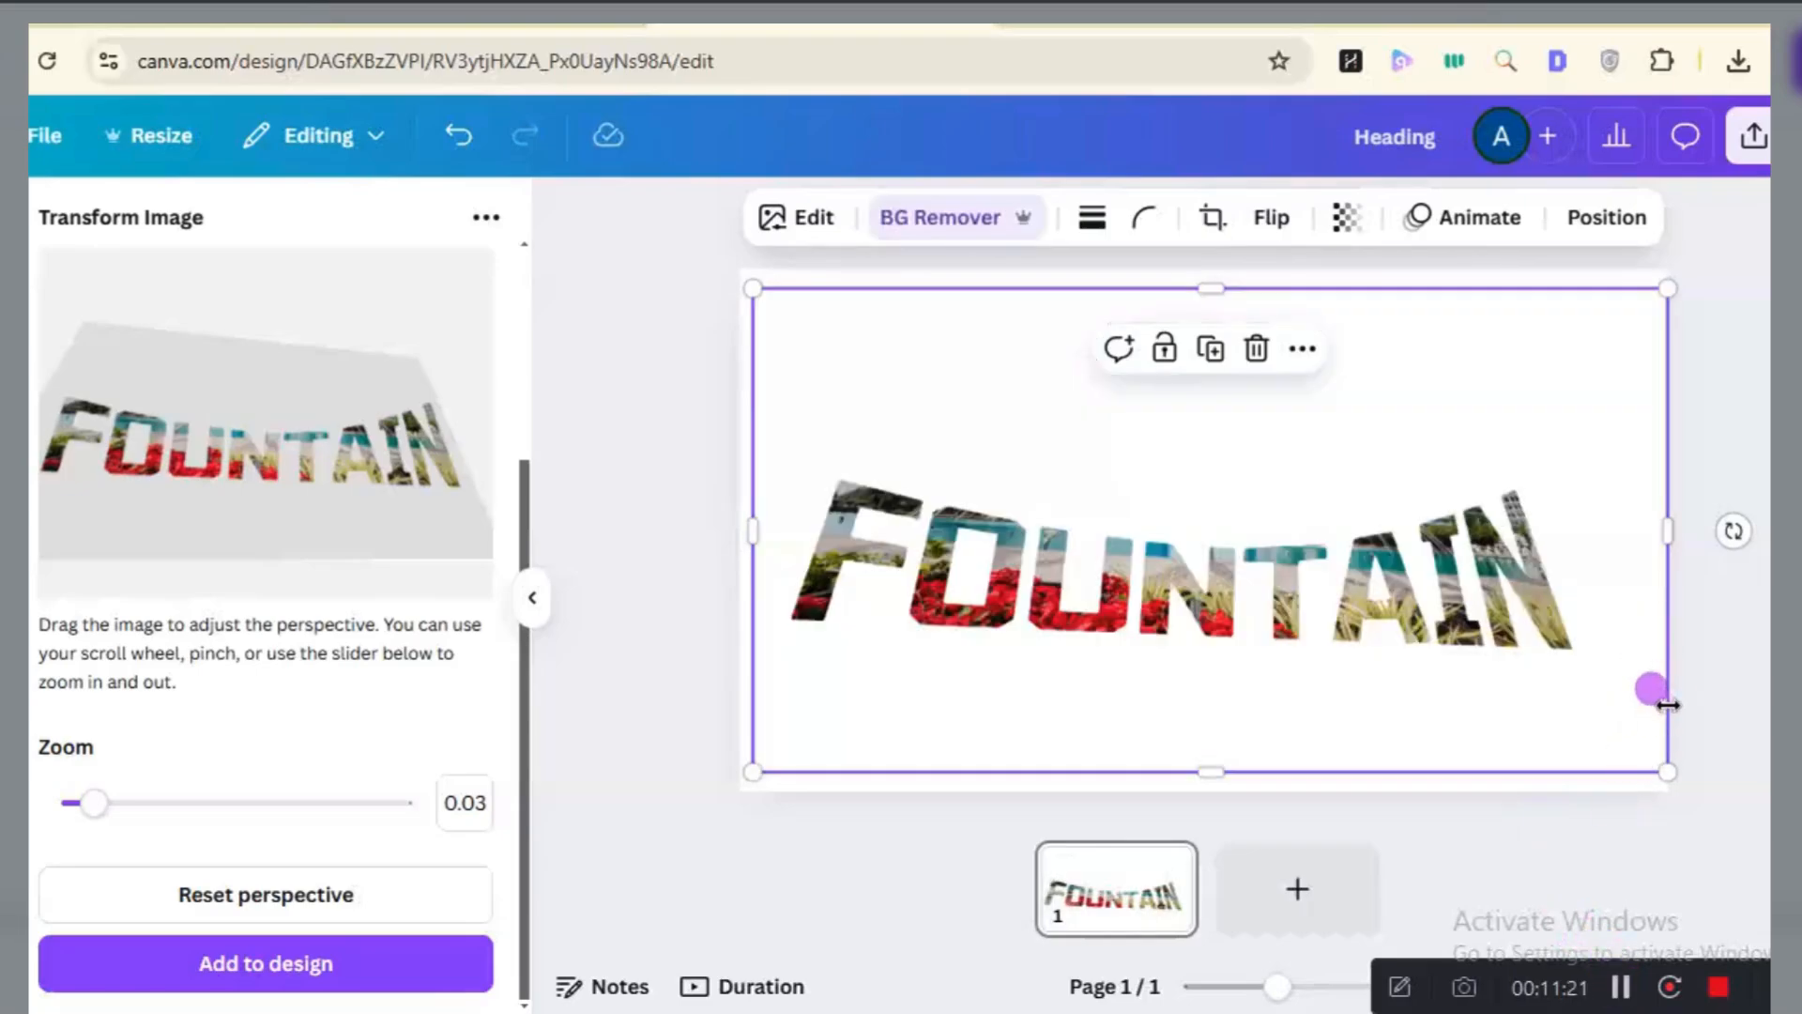
Crop the empty right and bottom margins of the transformed FOUNTAIN image to about 1,710 × 783 px.
left_click_drag(1686, 545, 1571, 527)
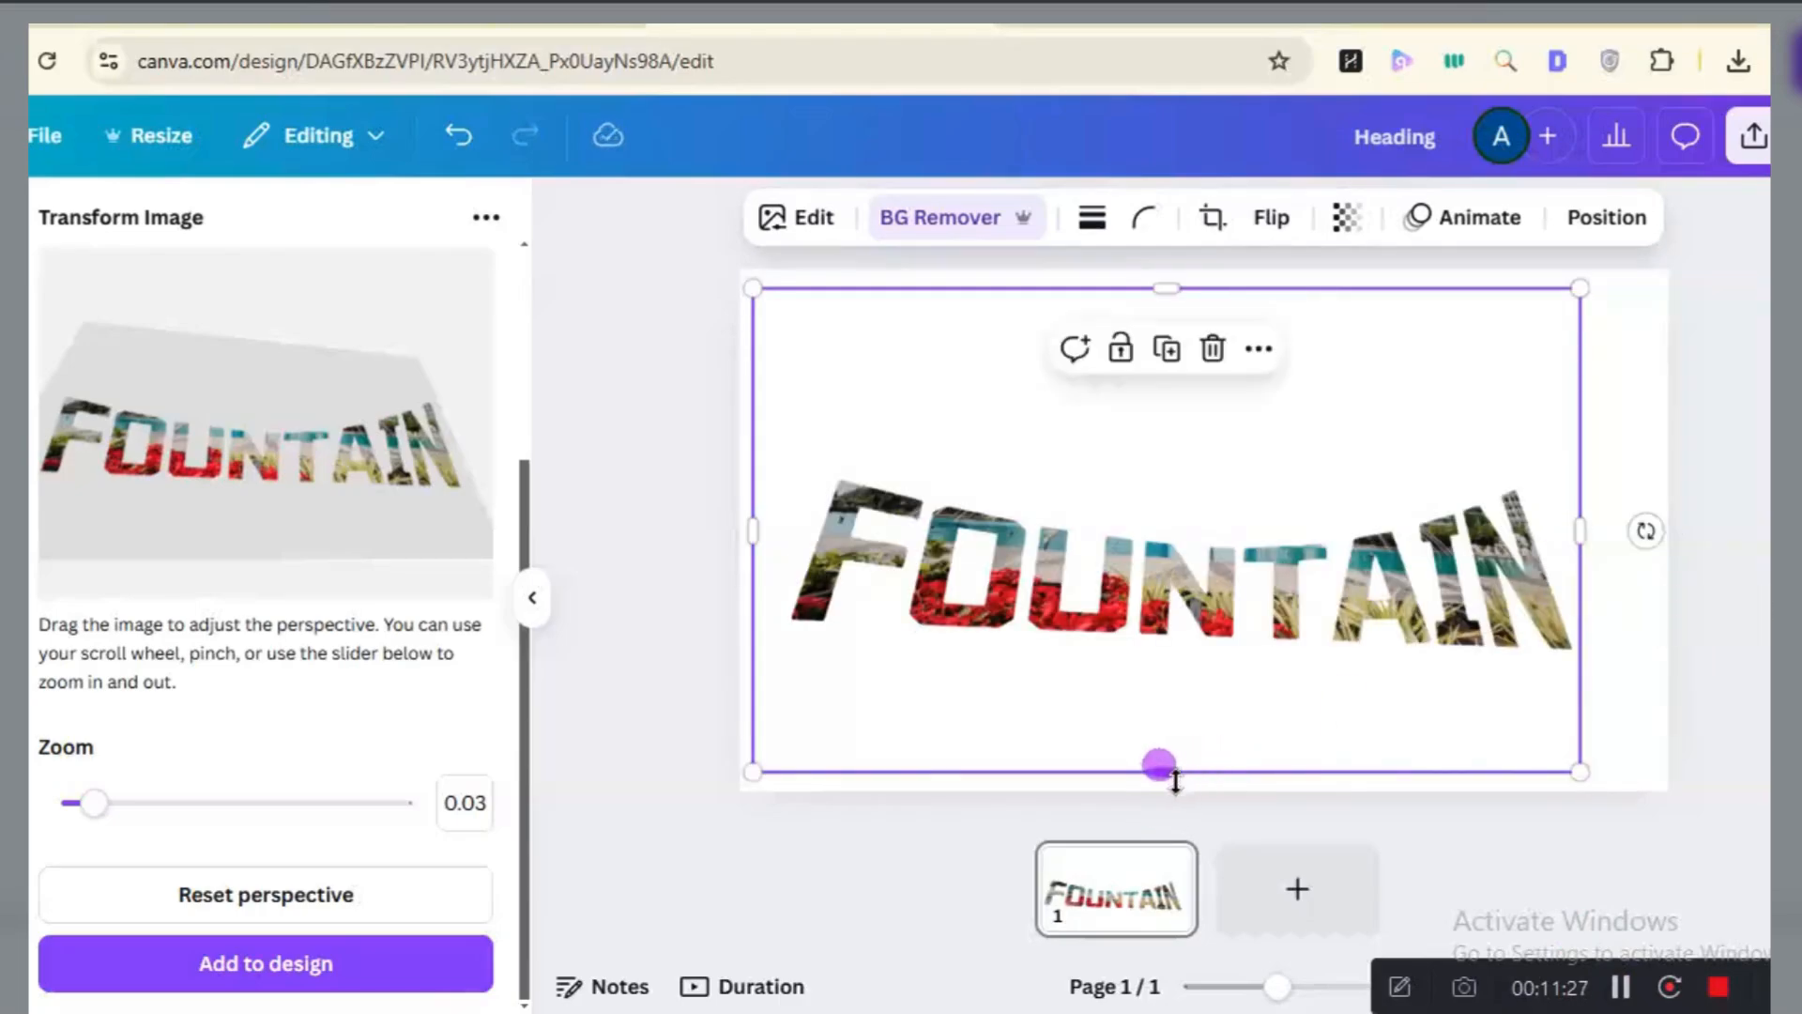
left_click_drag(1160, 768, 1170, 666)
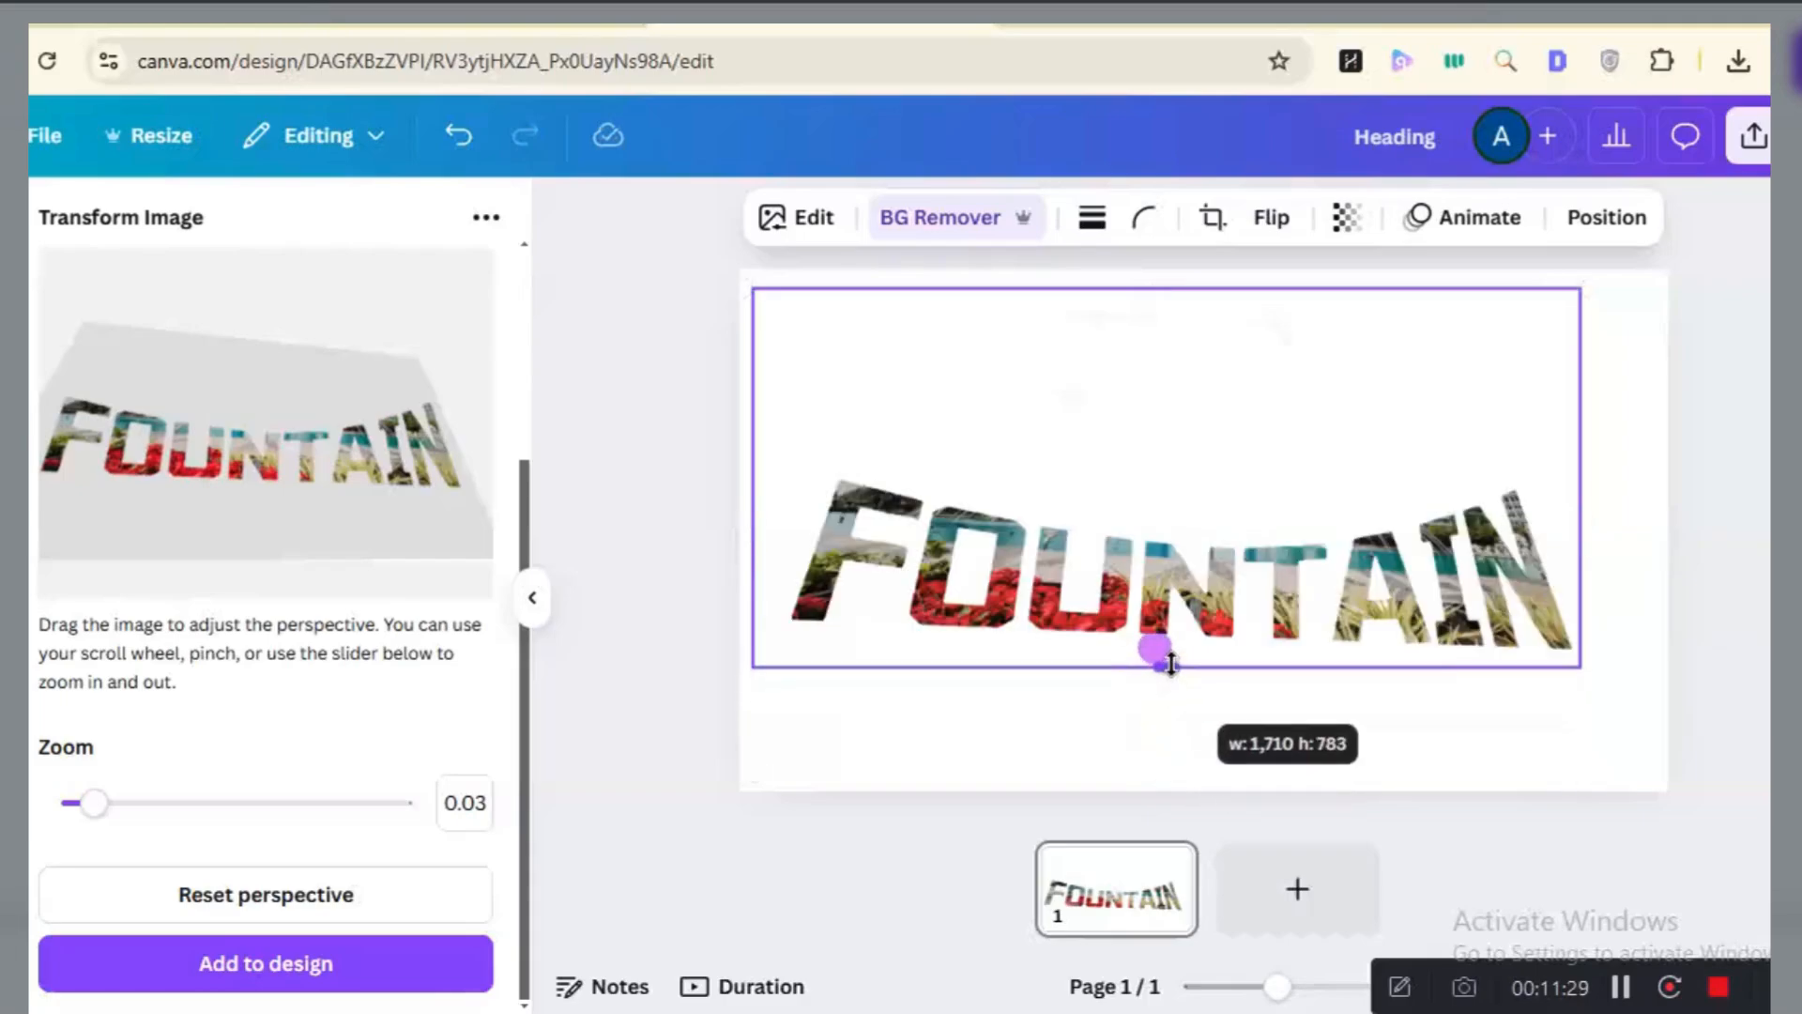
key("Delete")
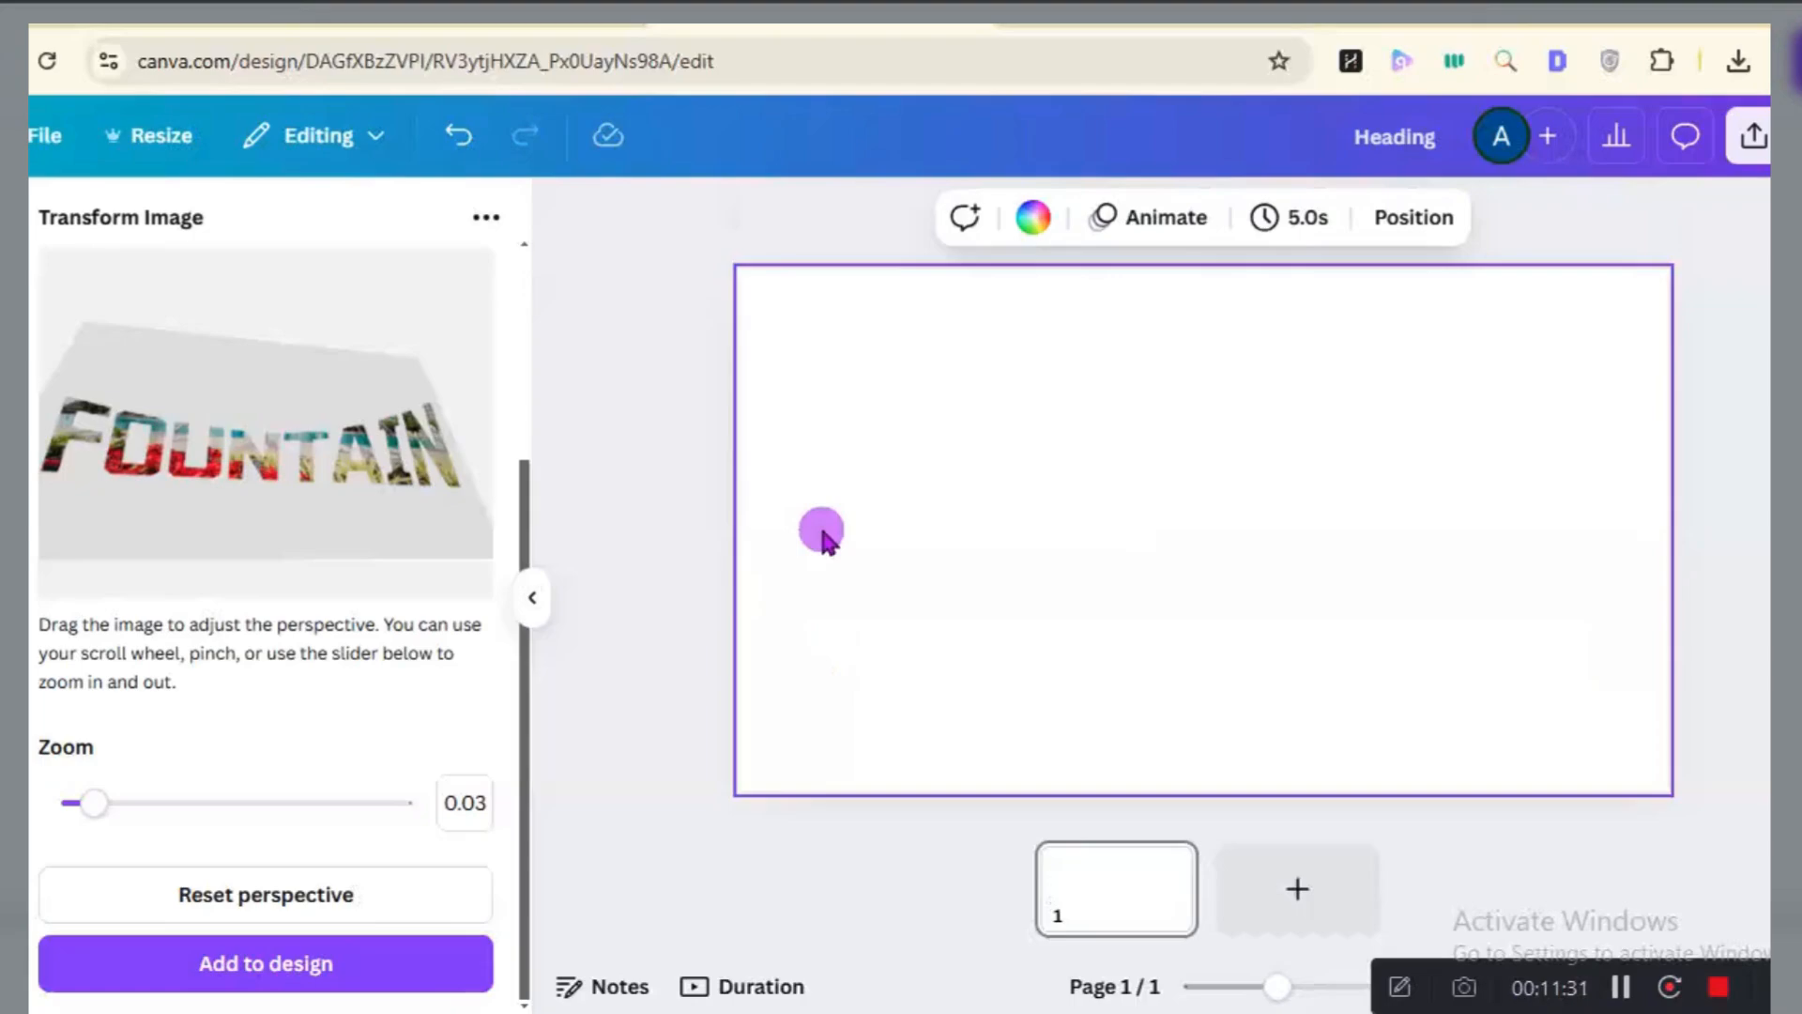
key("ctrl+z")
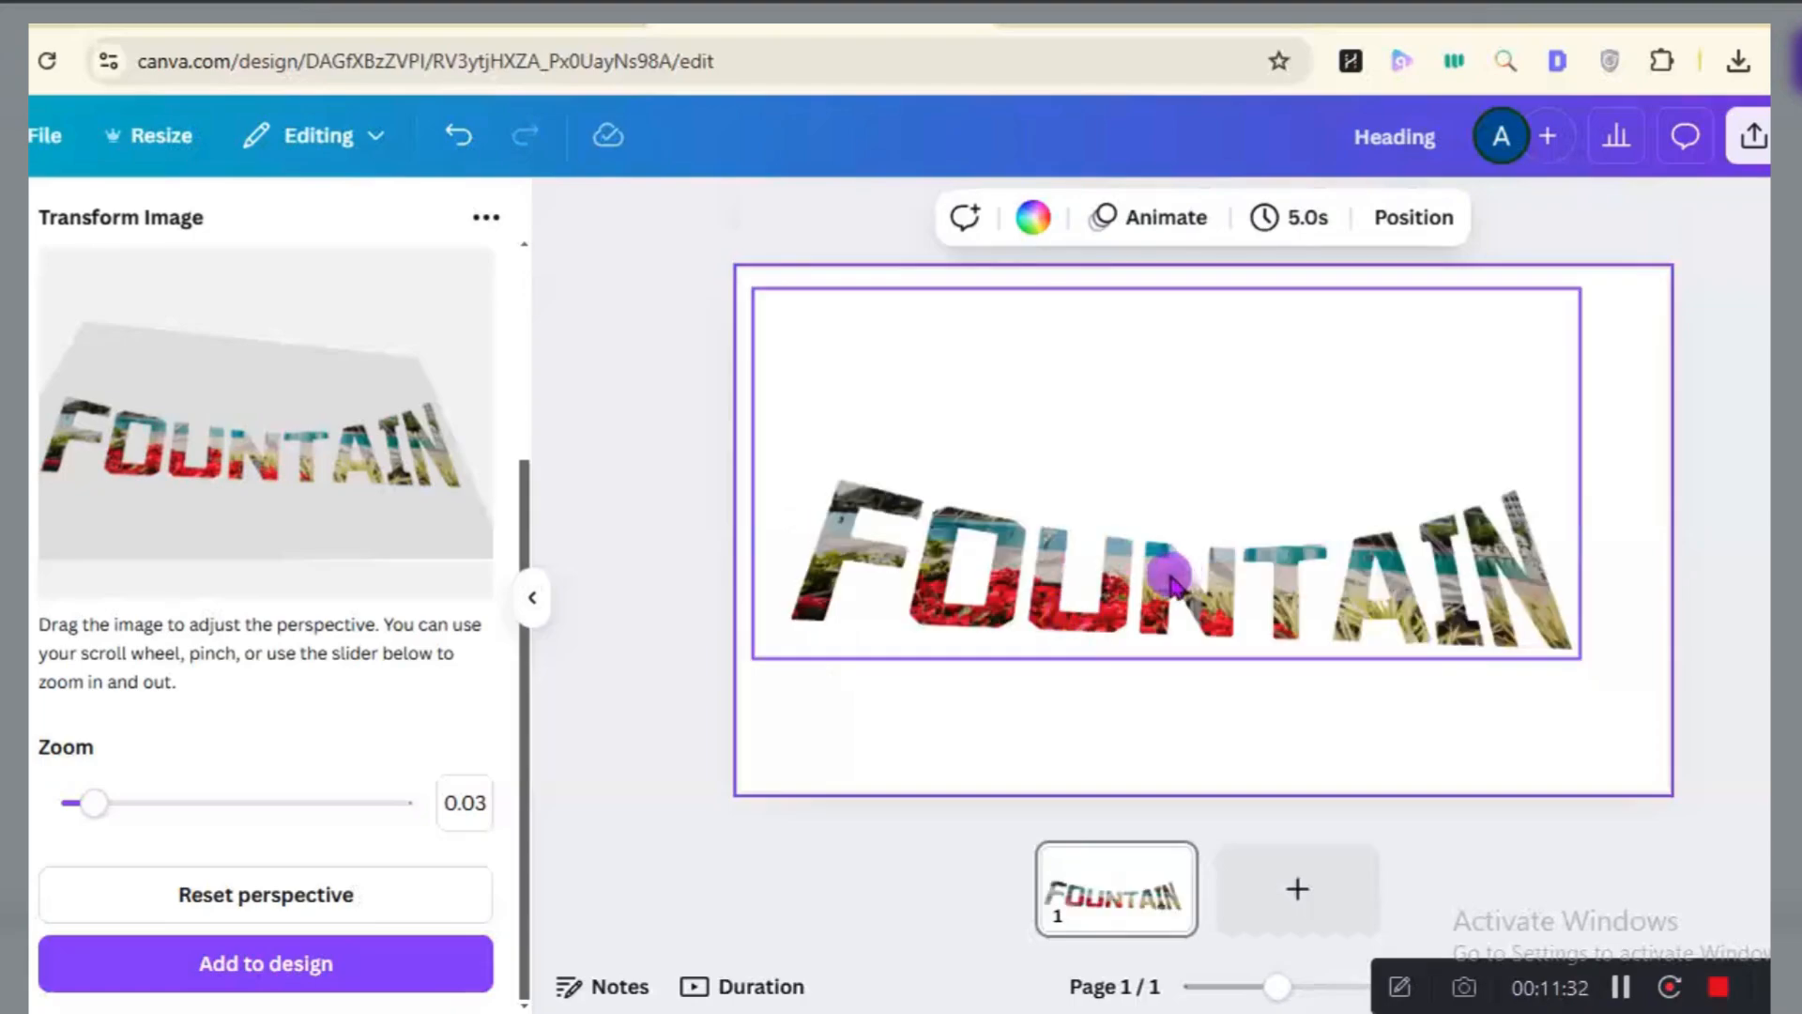
Crop the empty left and top margins of the transformed FOUNTAIN image so its frame closely fits the lettering.
left_click(767, 488)
left_click_drag(740, 472, 791, 474)
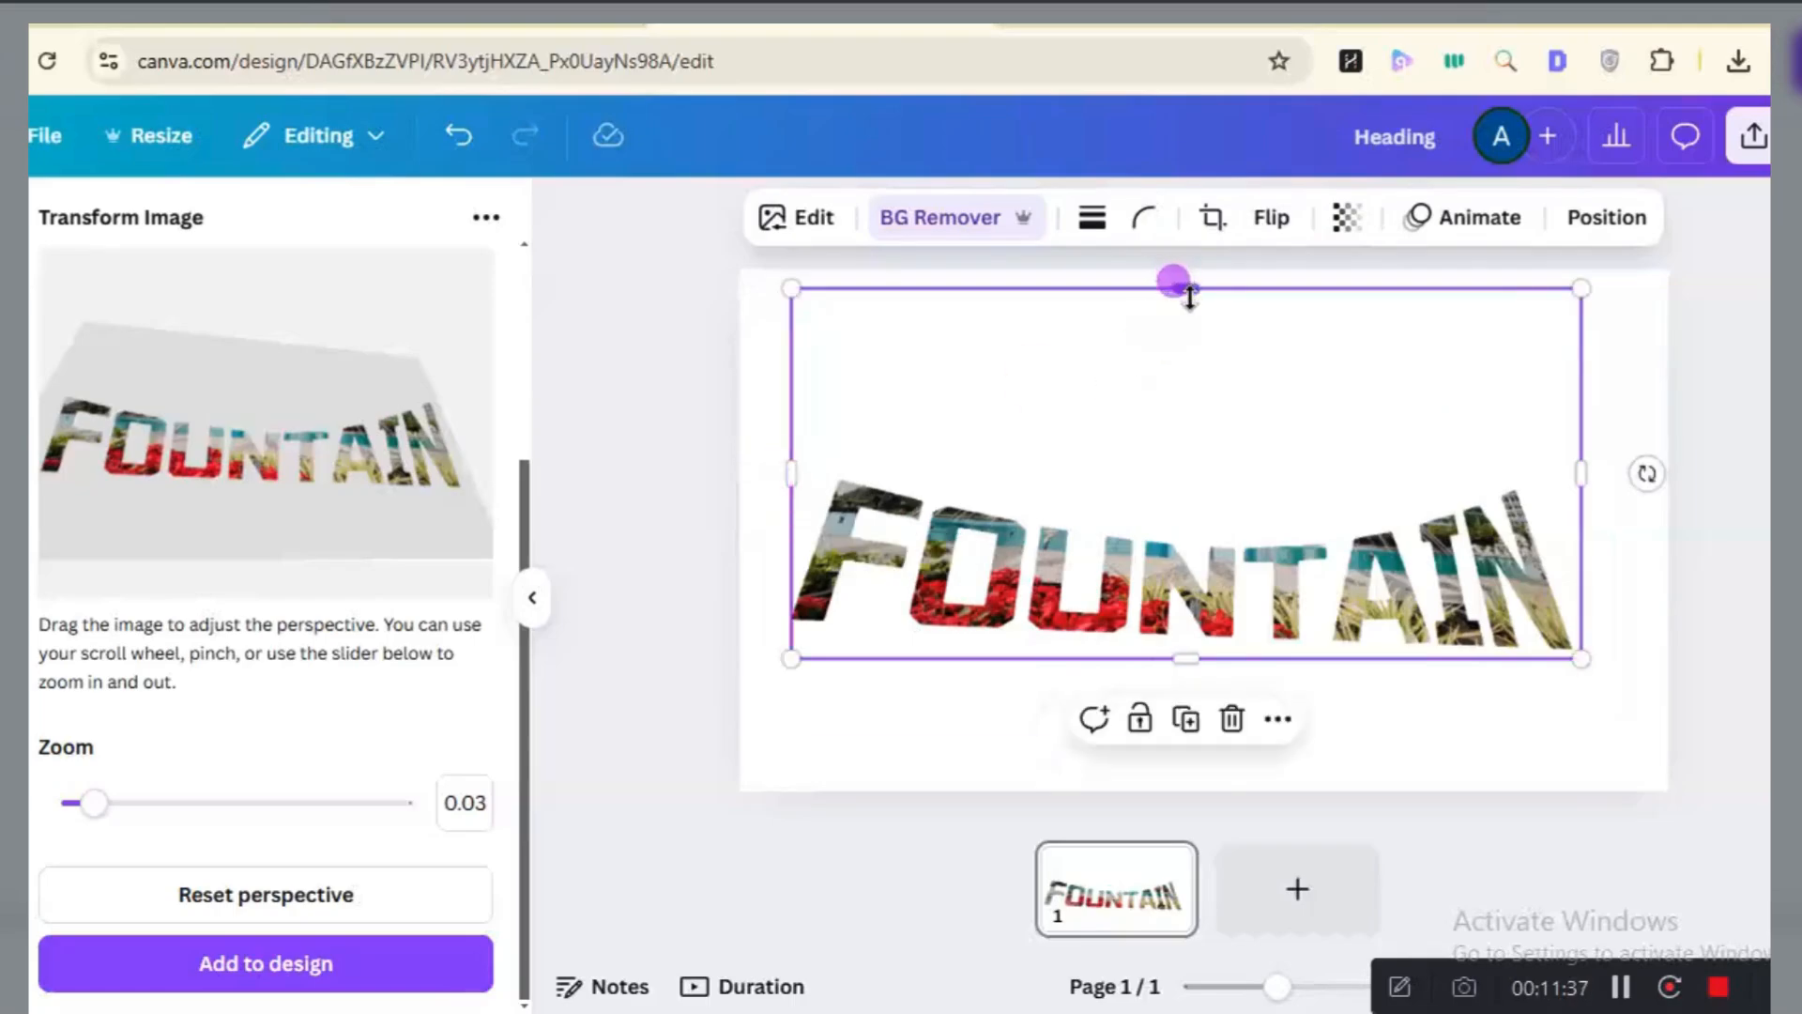
left_click_drag(1190, 295, 1179, 474)
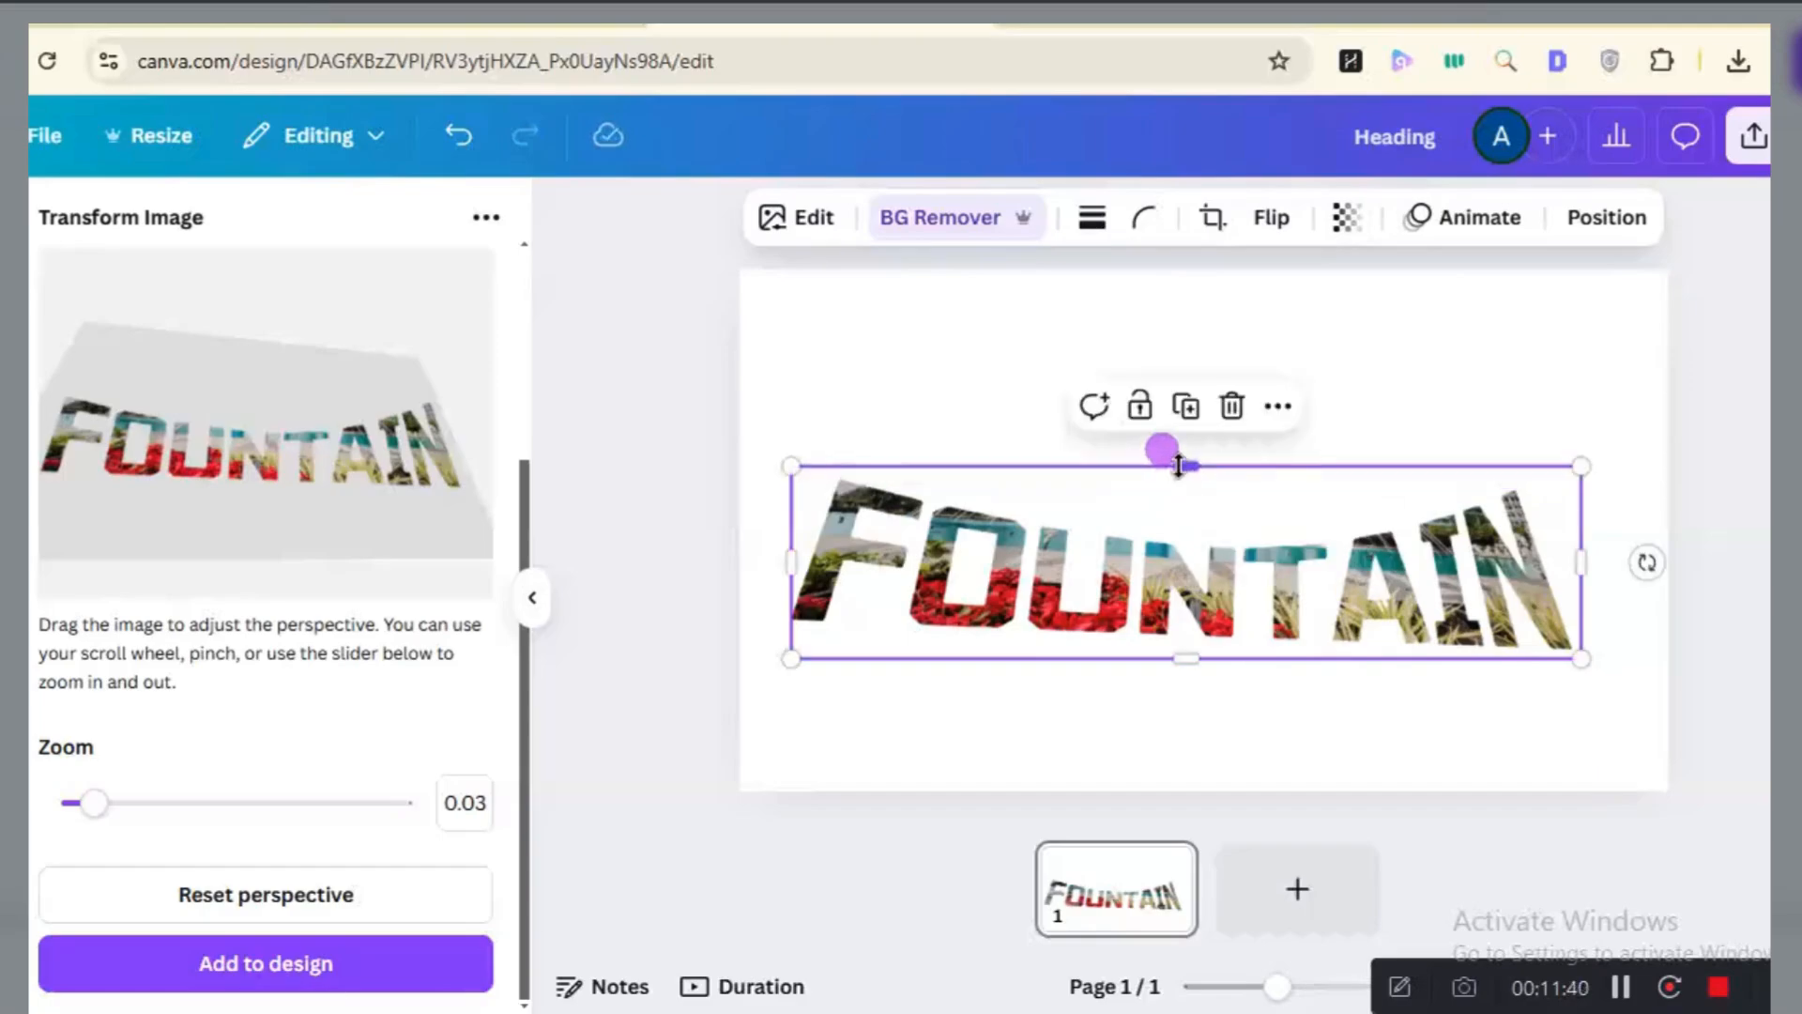
Duplicate the cropped FOUNTAIN image, setting one copy aside at the page's upper-right corner, and set the larger lower copy's brightness to -100.
left_click(1191, 414)
left_click_drag(1197, 554, 1478, 357)
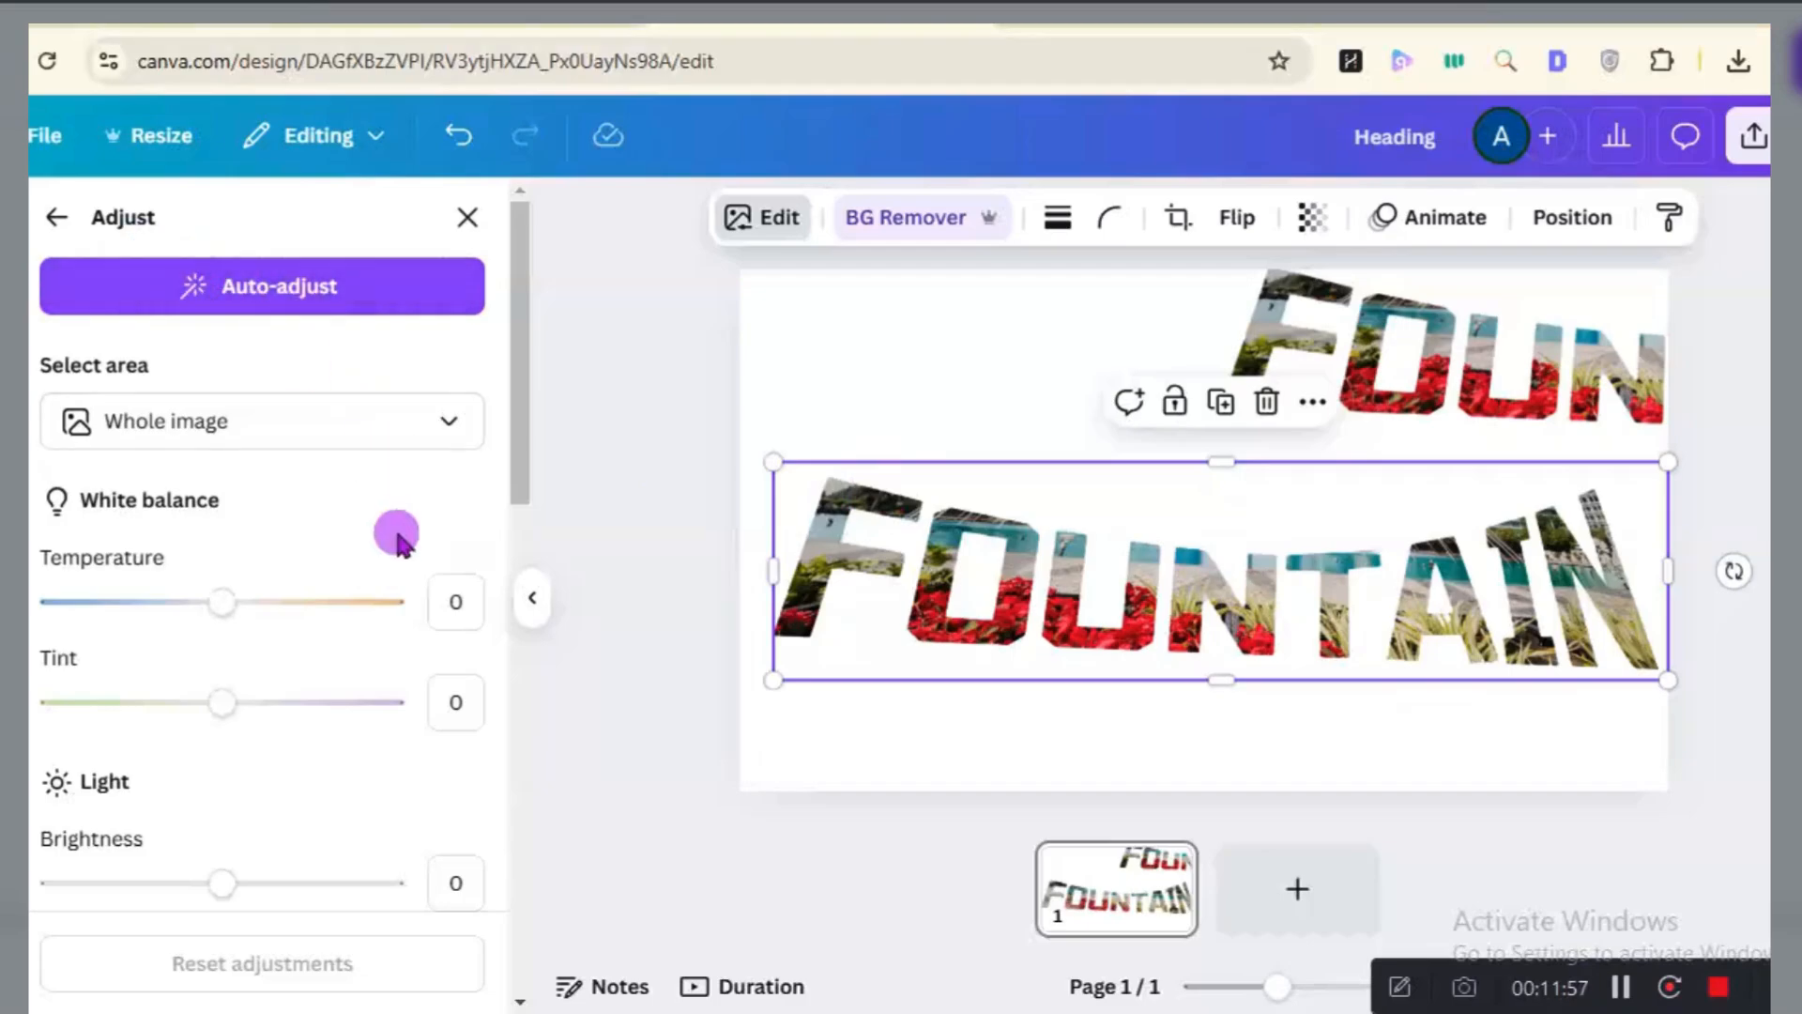
left_click_drag(516, 487, 515, 610)
left_click_drag(209, 554, 42, 563)
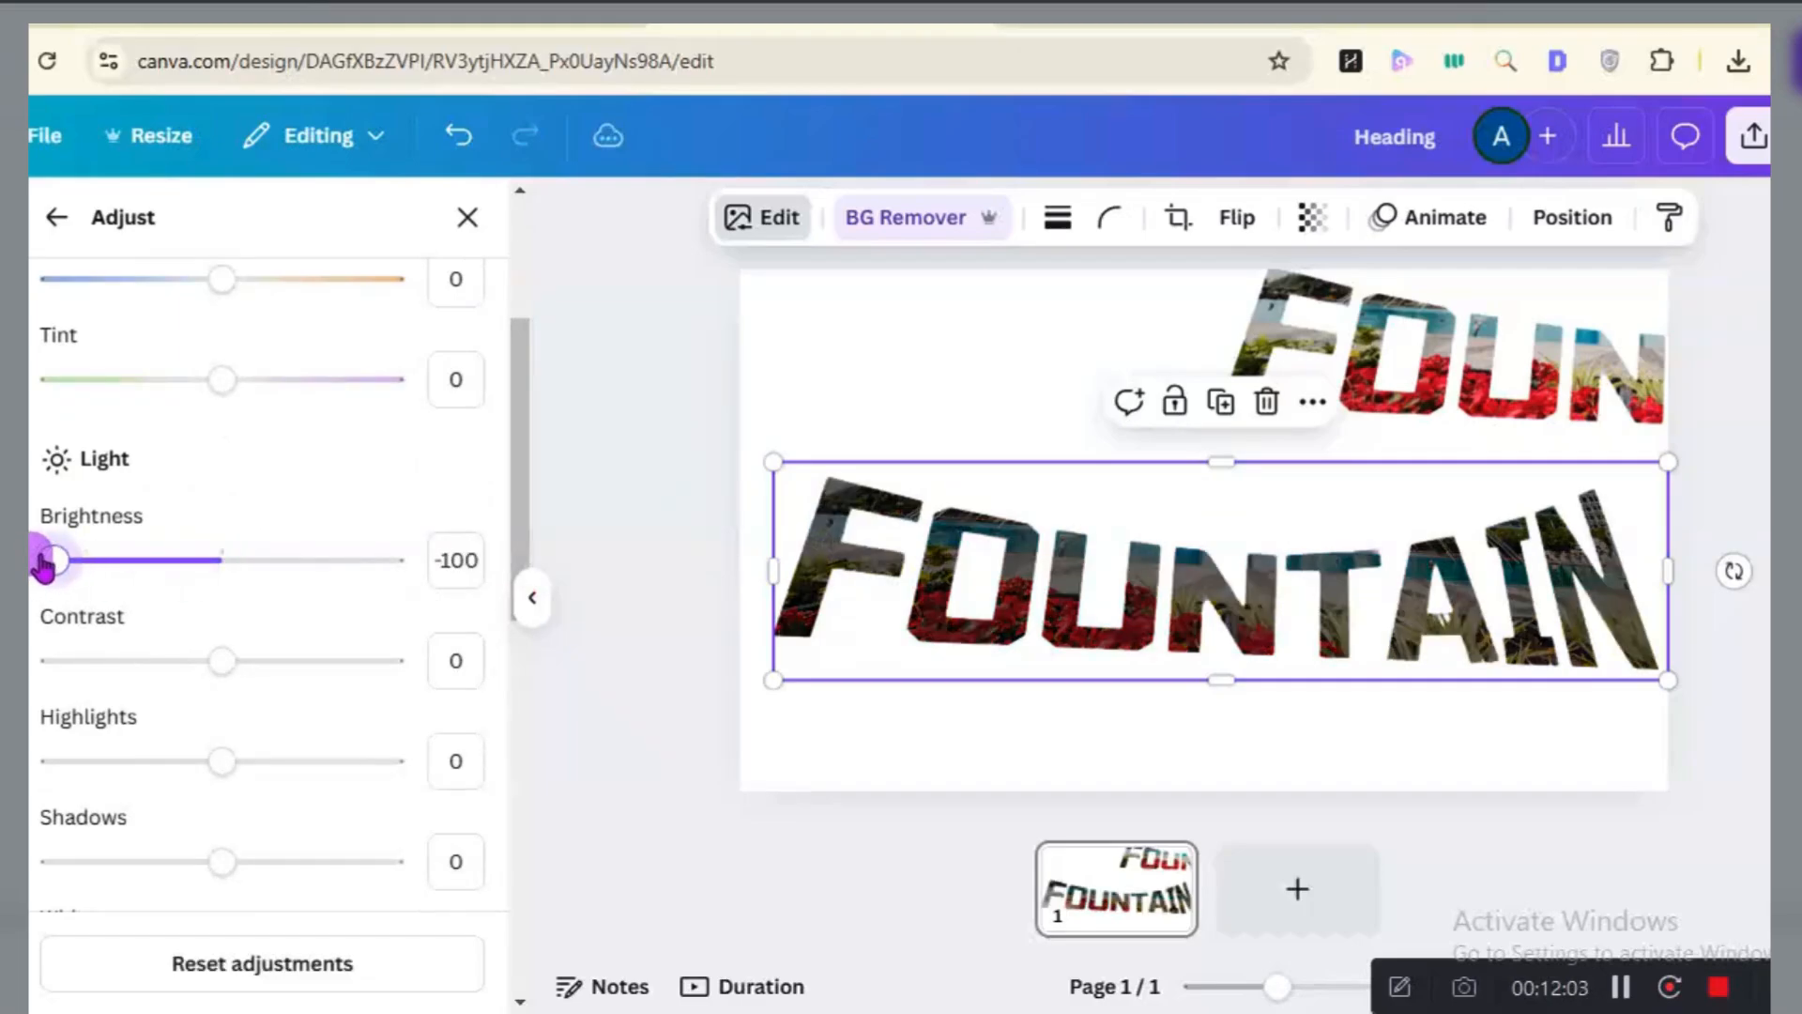
Duplicate the darkened FOUNTAIN image repeatedly, stacking each copy over the previous one with a slight upward offset to build up letter thickness.
left_click(1237, 416)
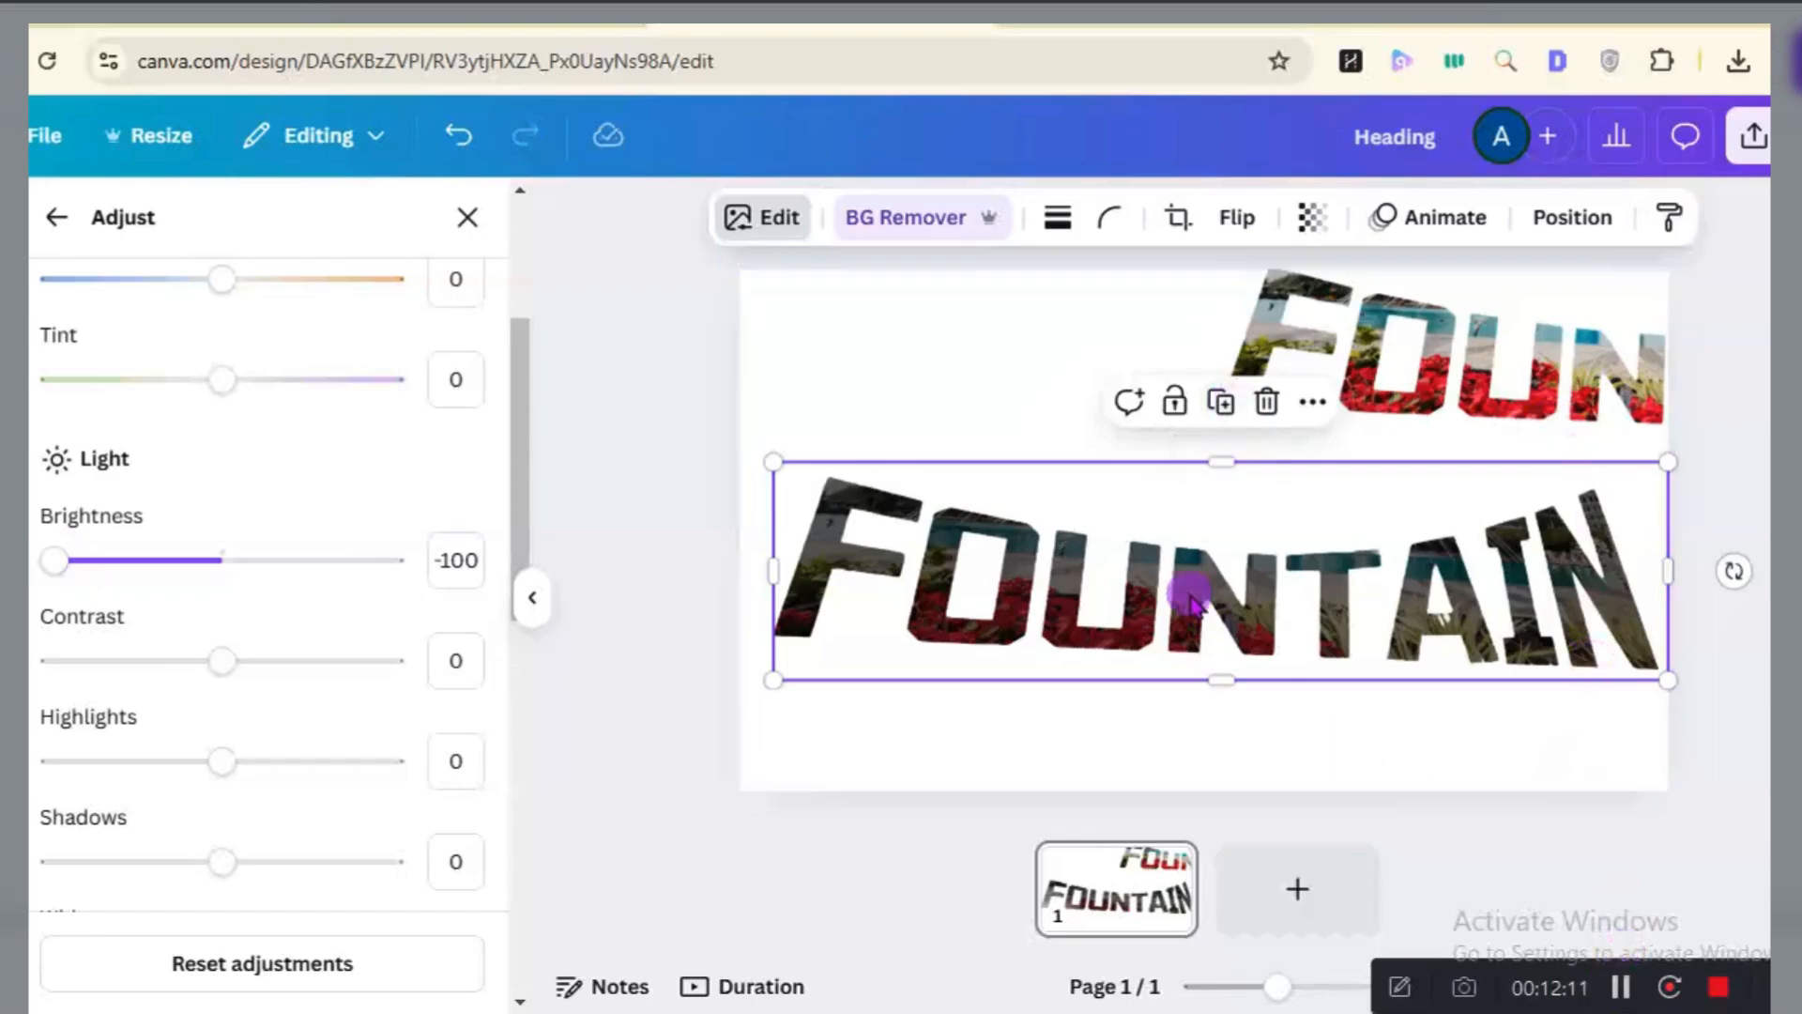
left_click(1220, 403)
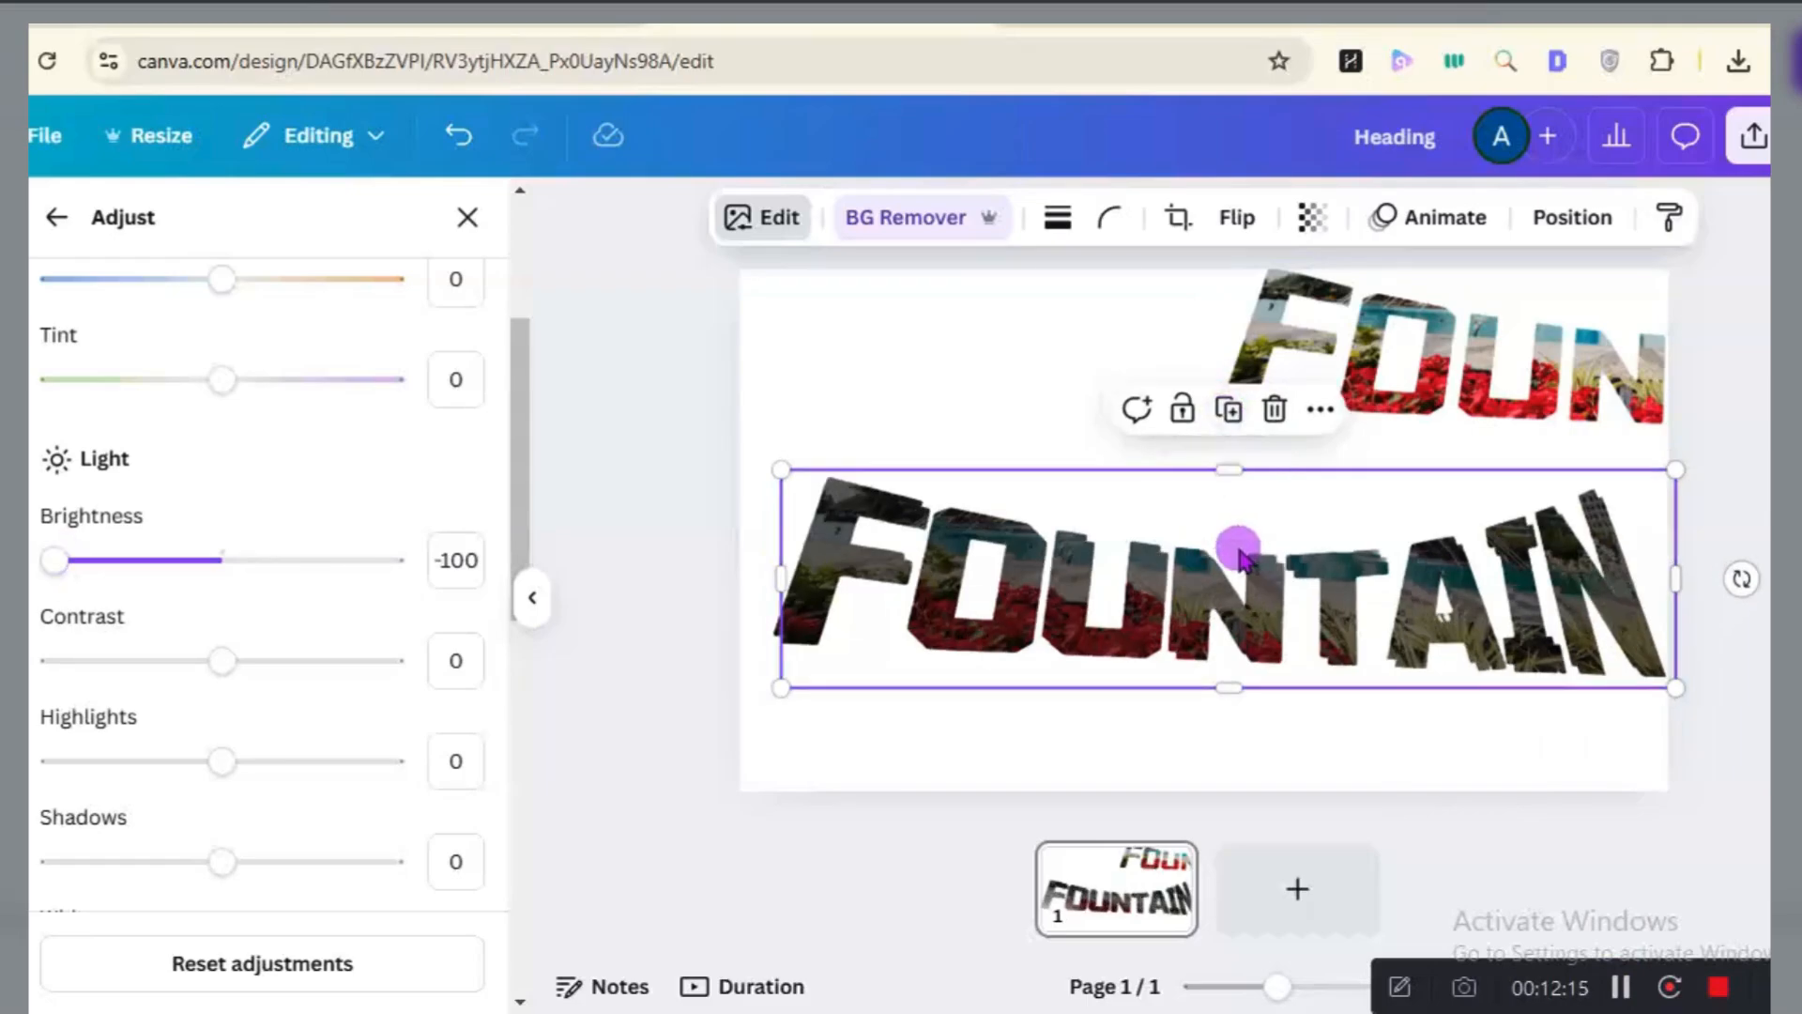
left_click_drag(1238, 549, 1236, 539)
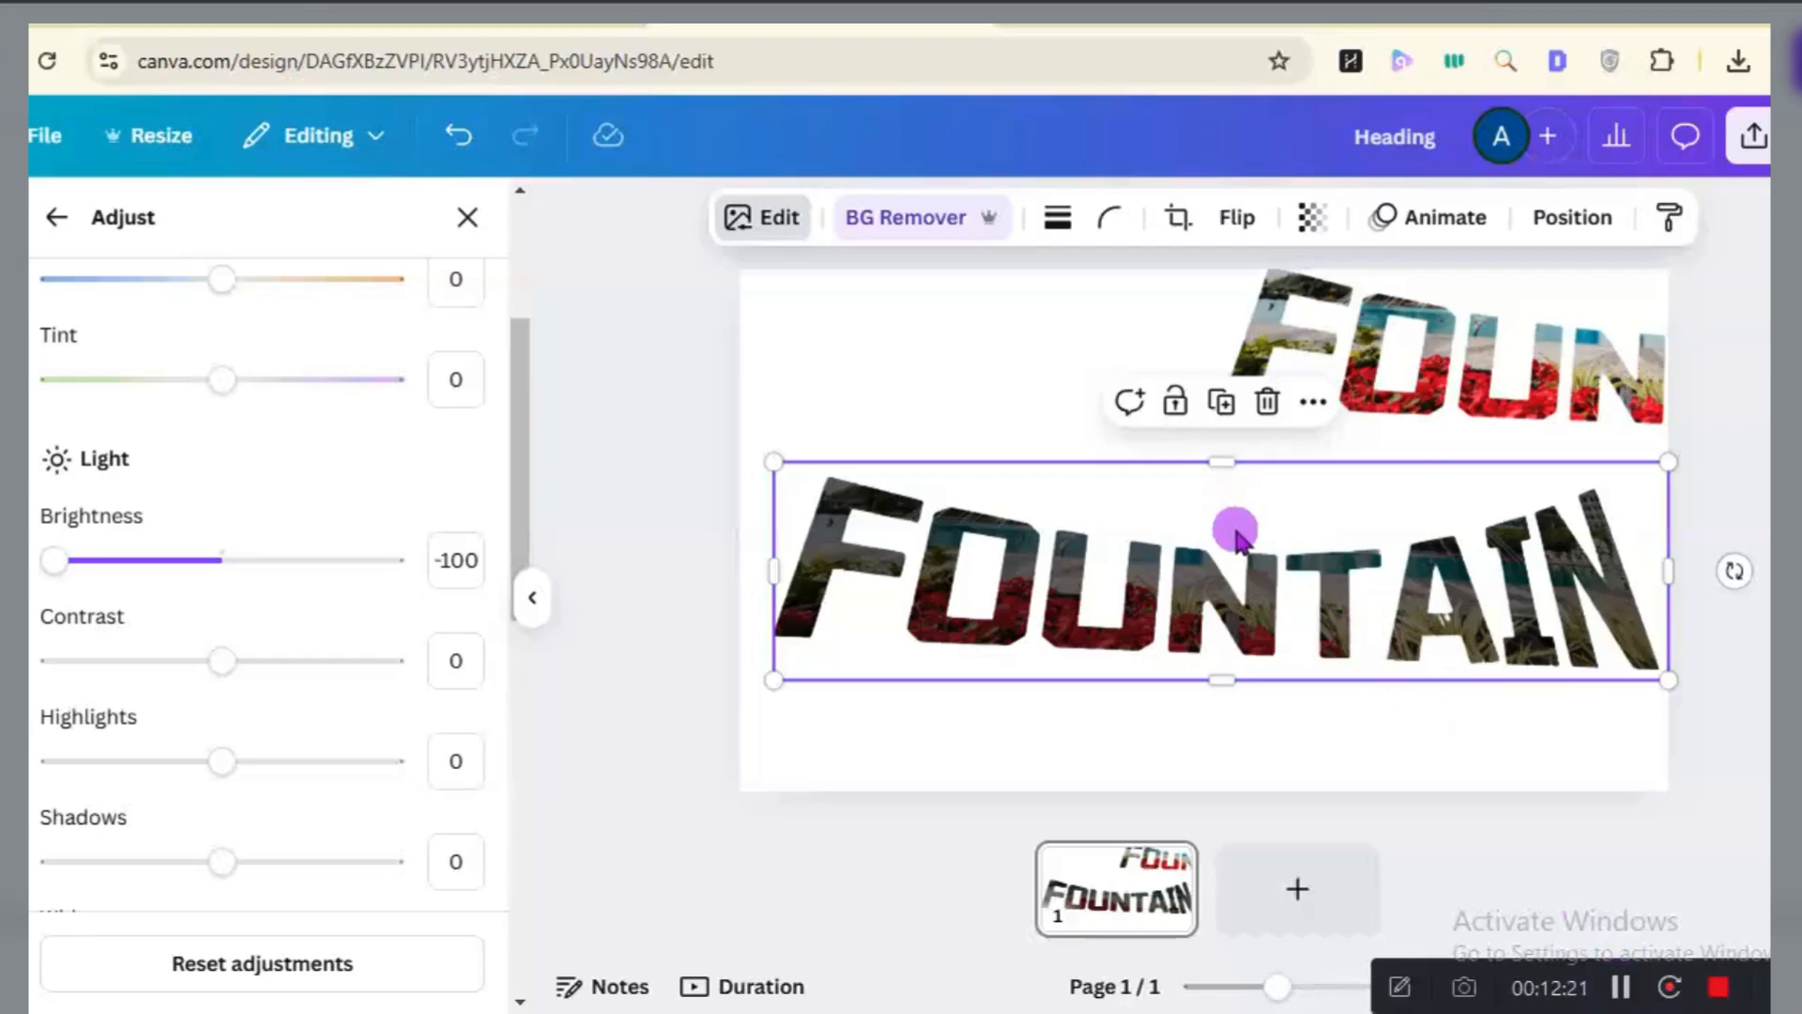
left_click(1221, 402)
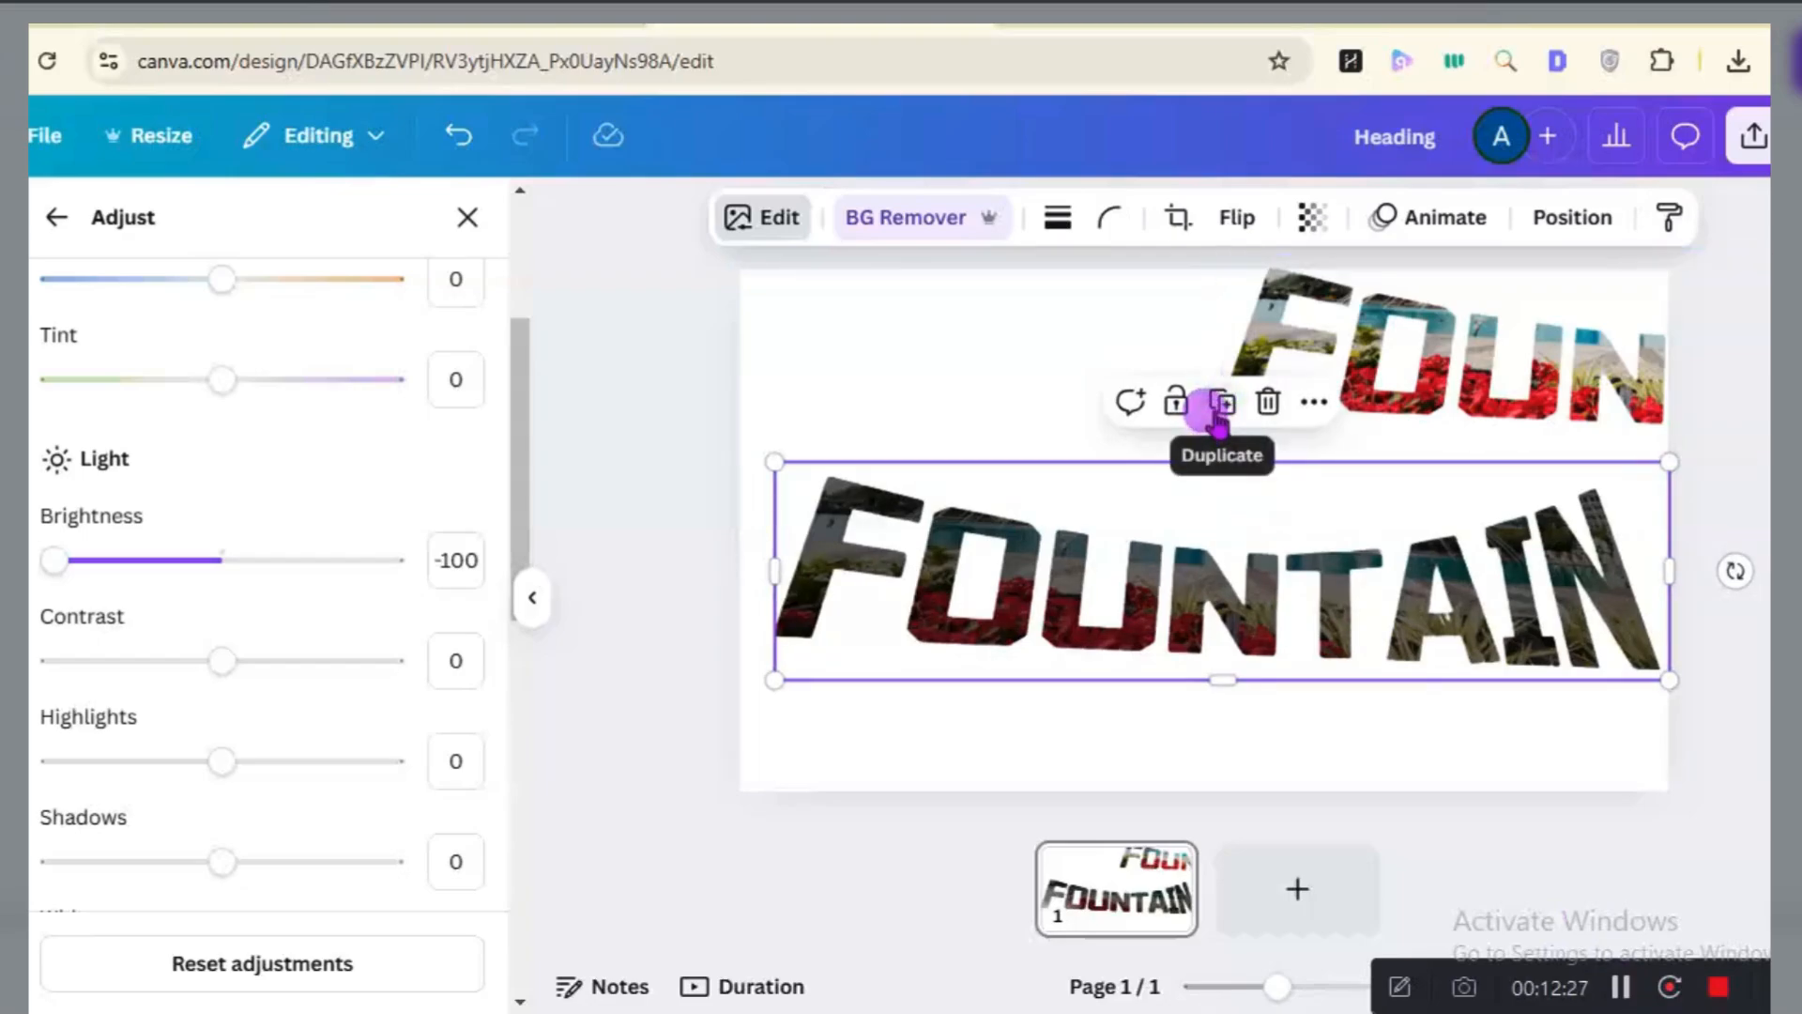
left_click(1220, 410)
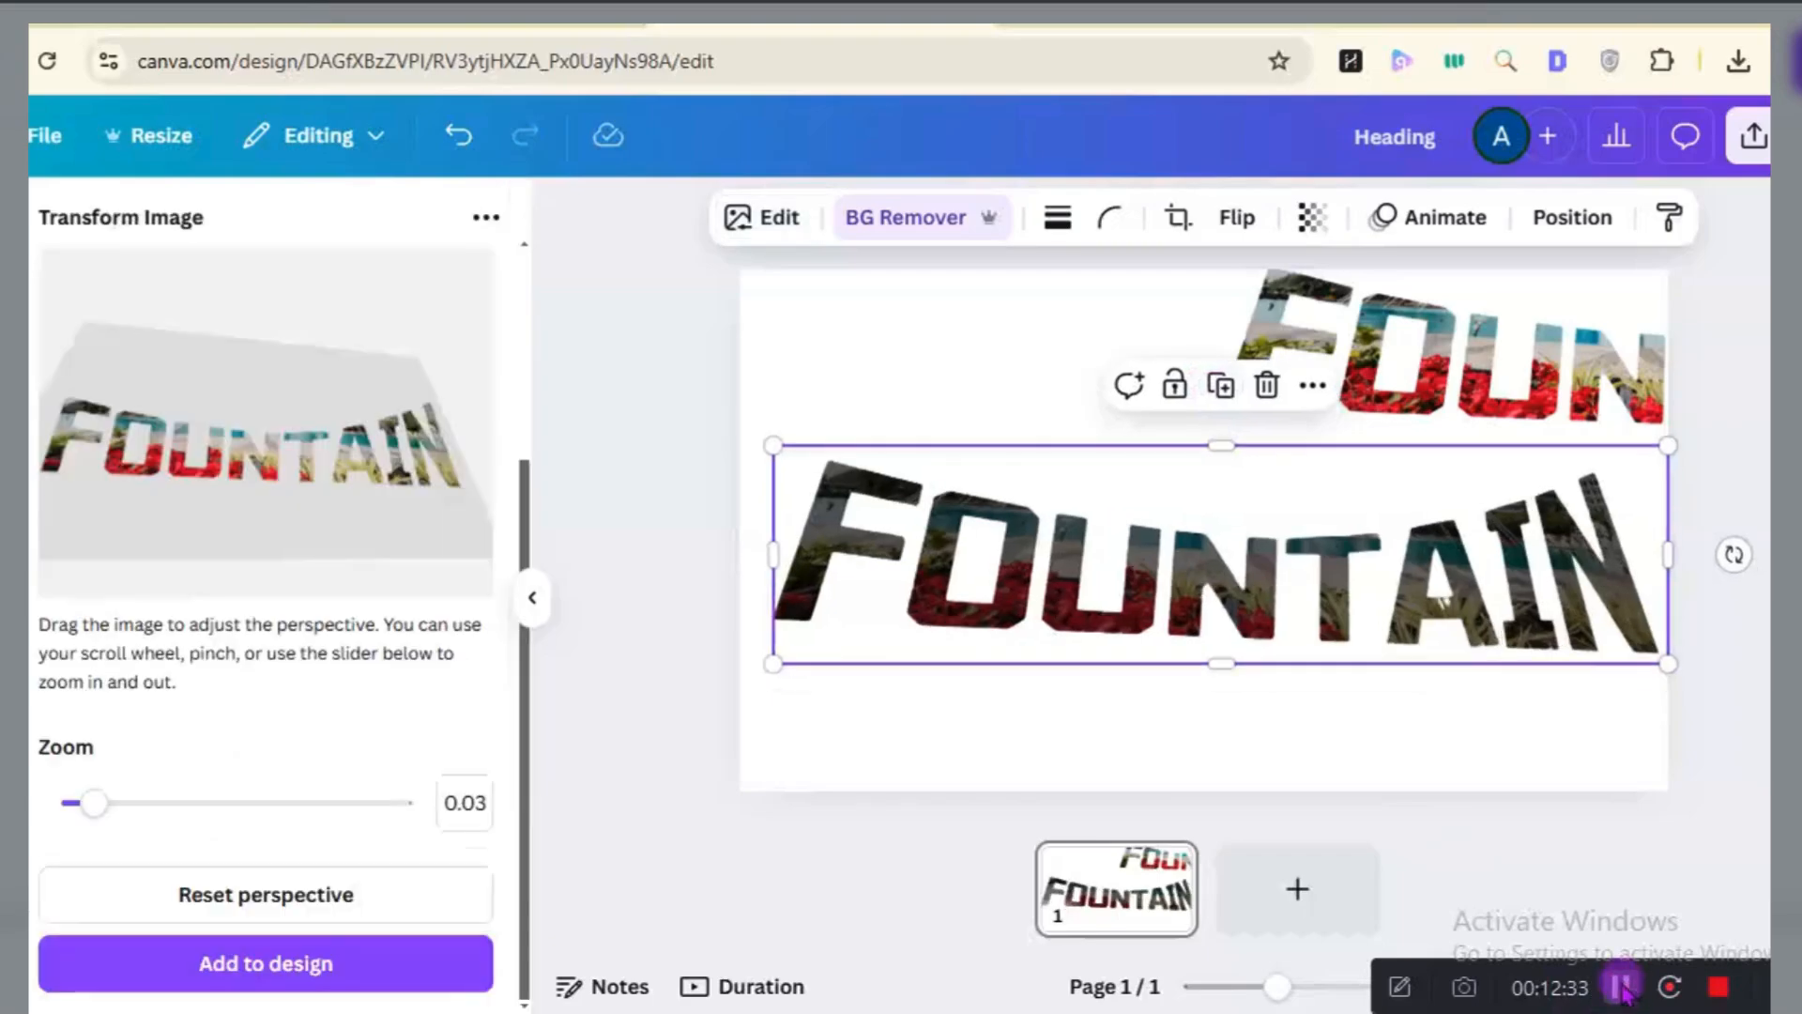
left_click(1221, 386)
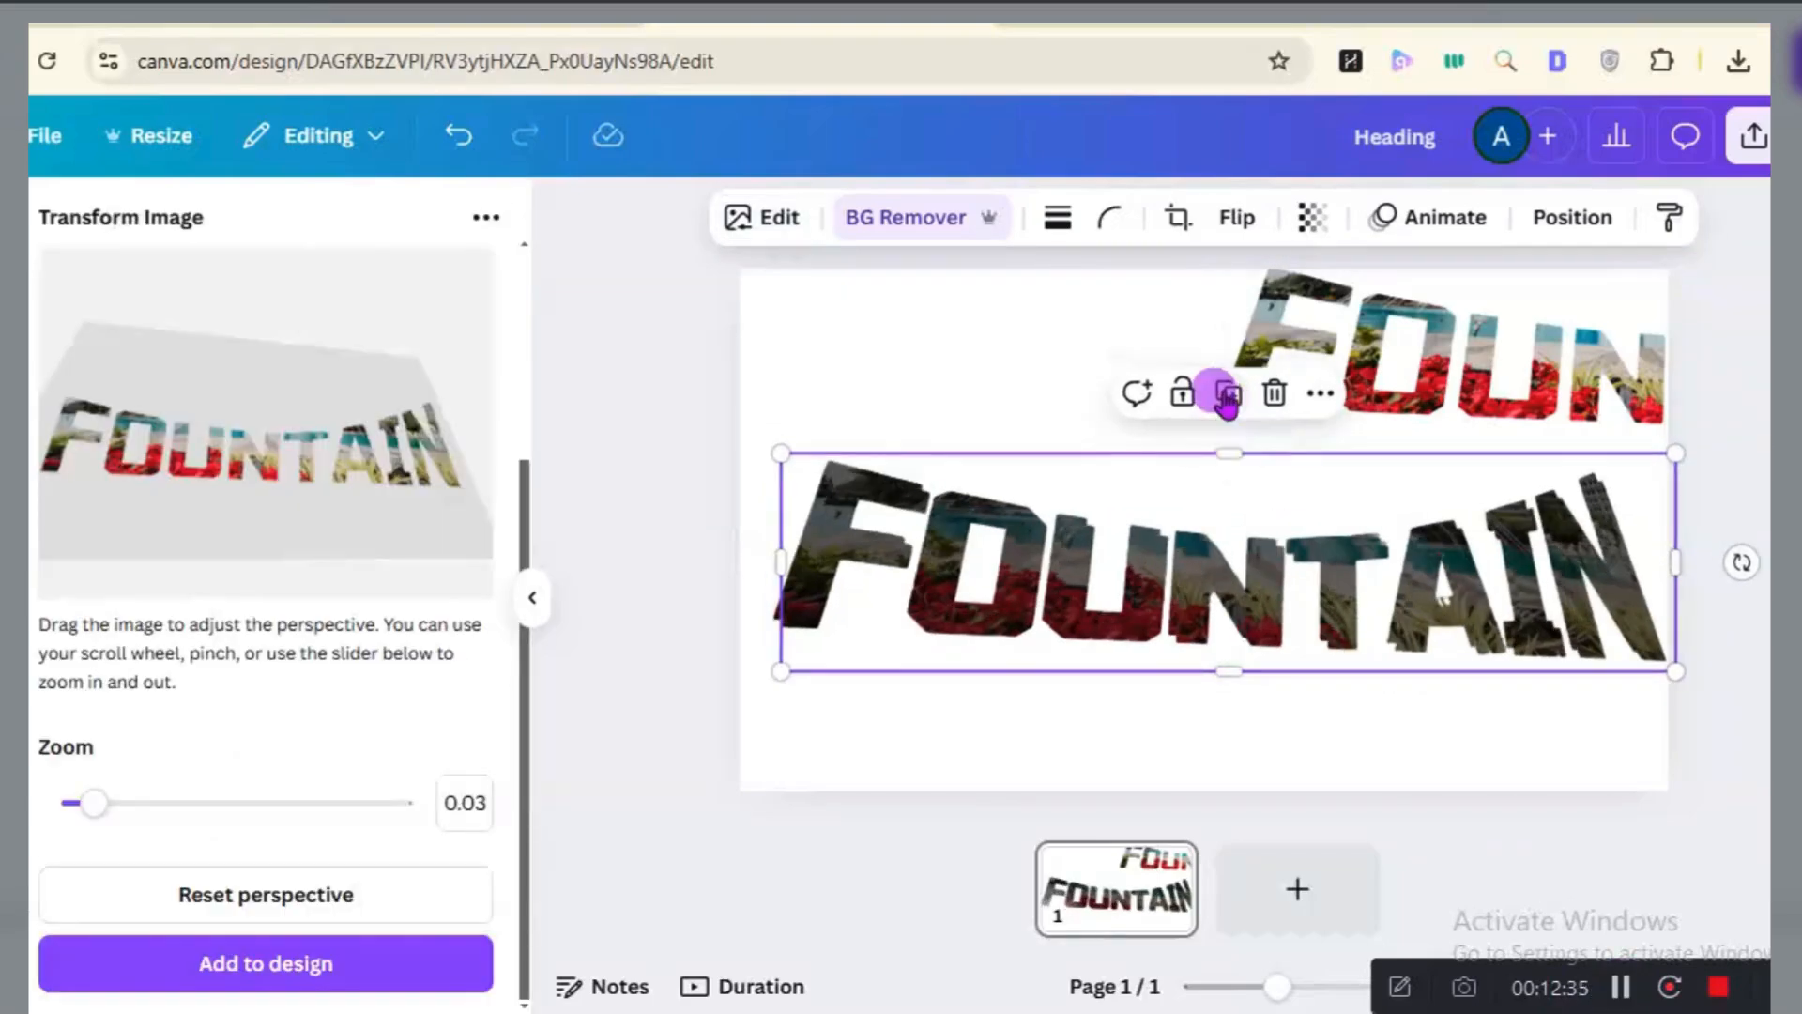
left_click_drag(1189, 505, 1203, 519)
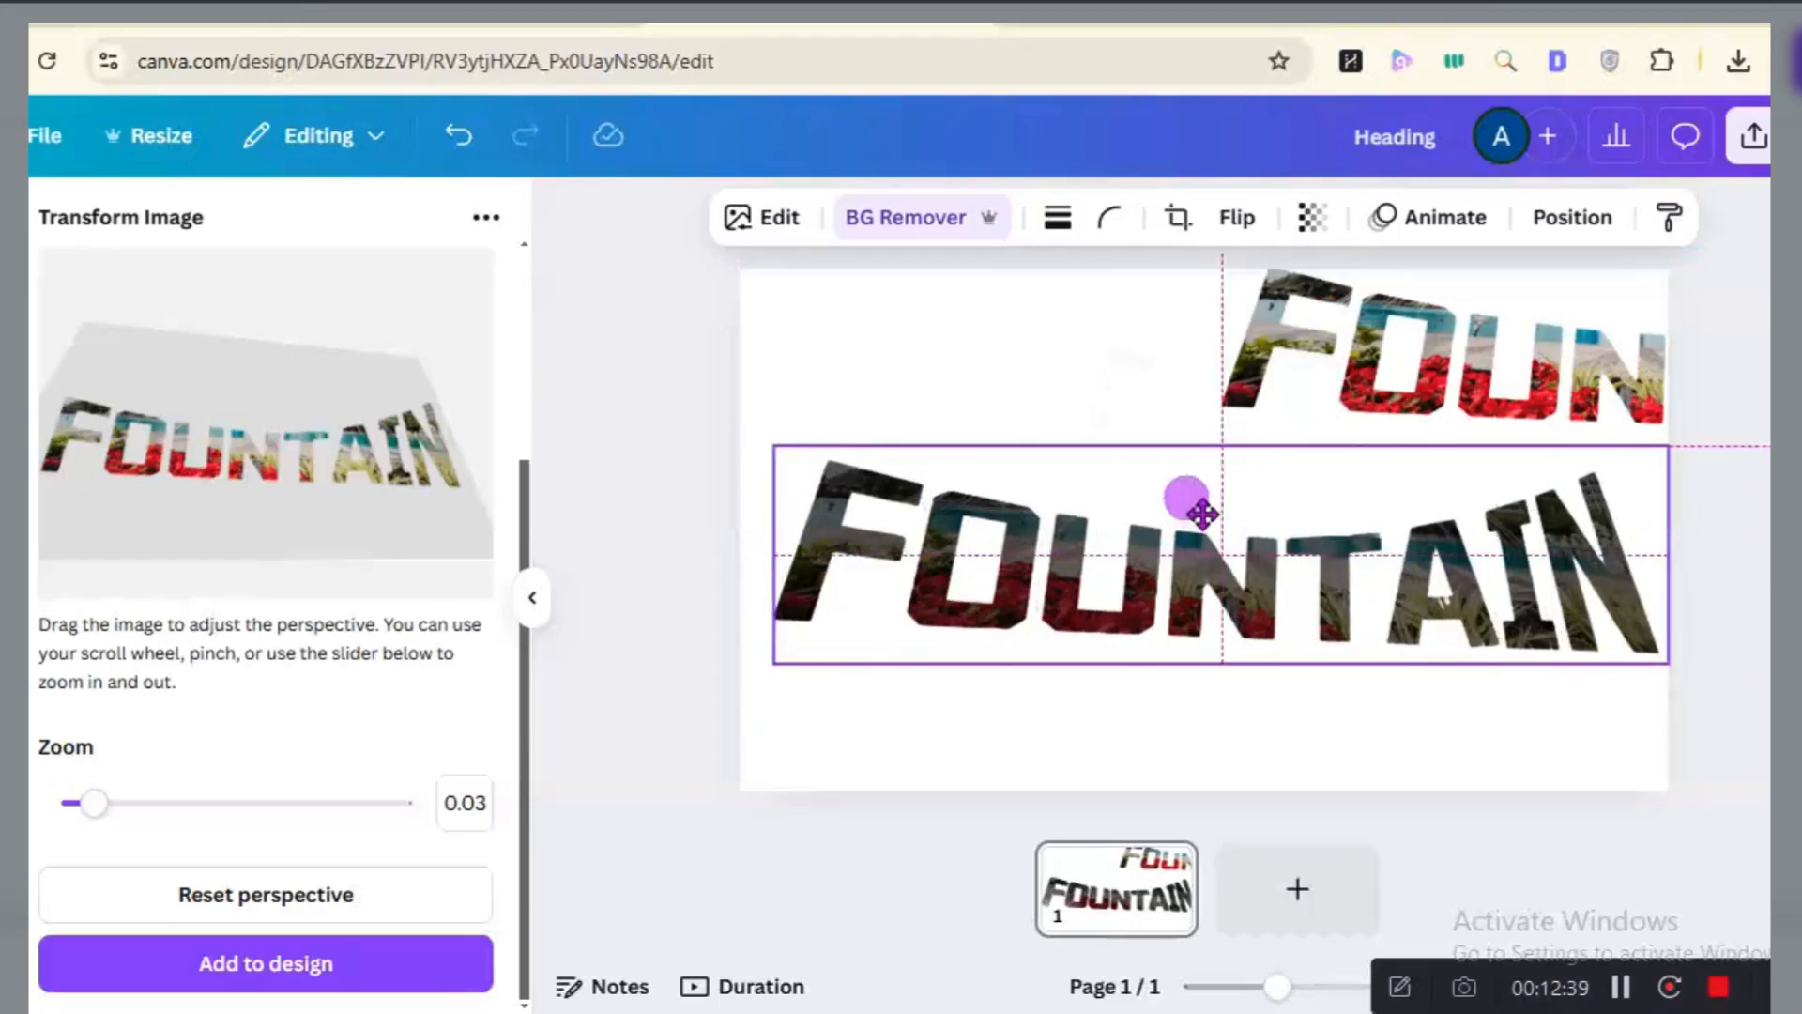
left_click_drag(1202, 514, 1207, 526)
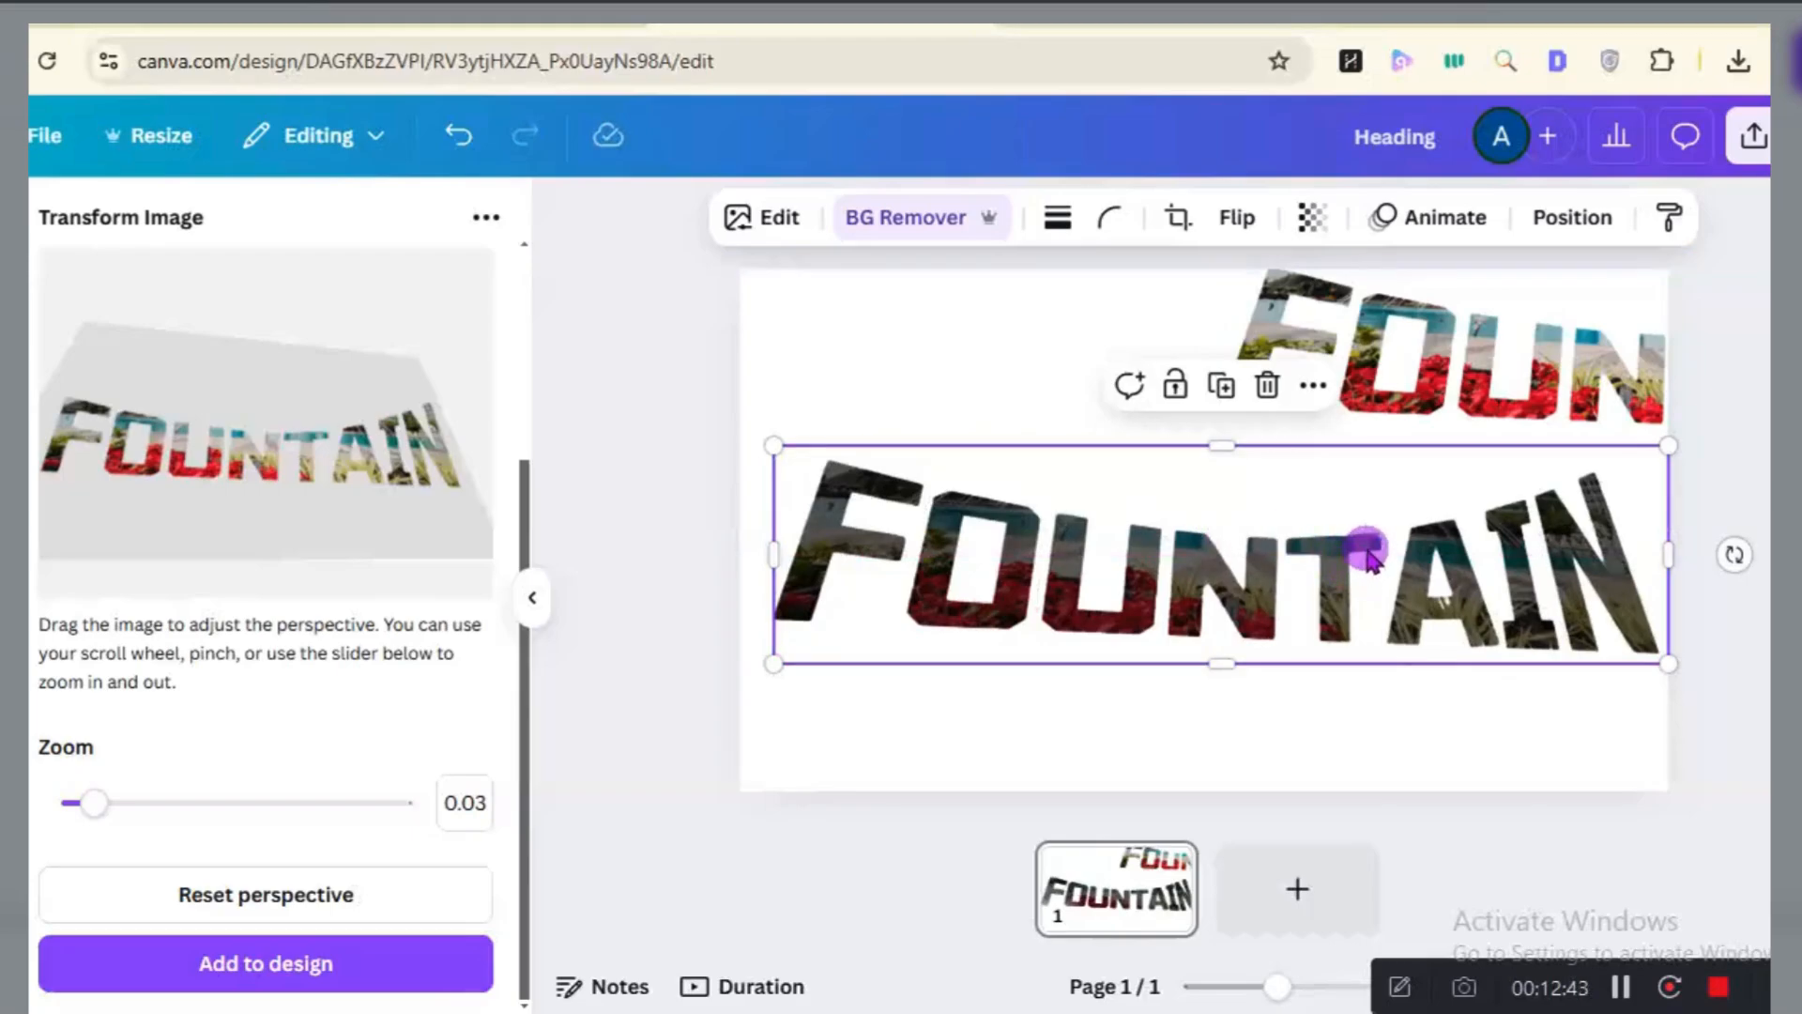
mouse_move(1266, 518)
left_mouse_down()
mouse_move(1253, 497)
mouse_move(1265, 540)
mouse_move(1271, 523)
left_mouse_up()
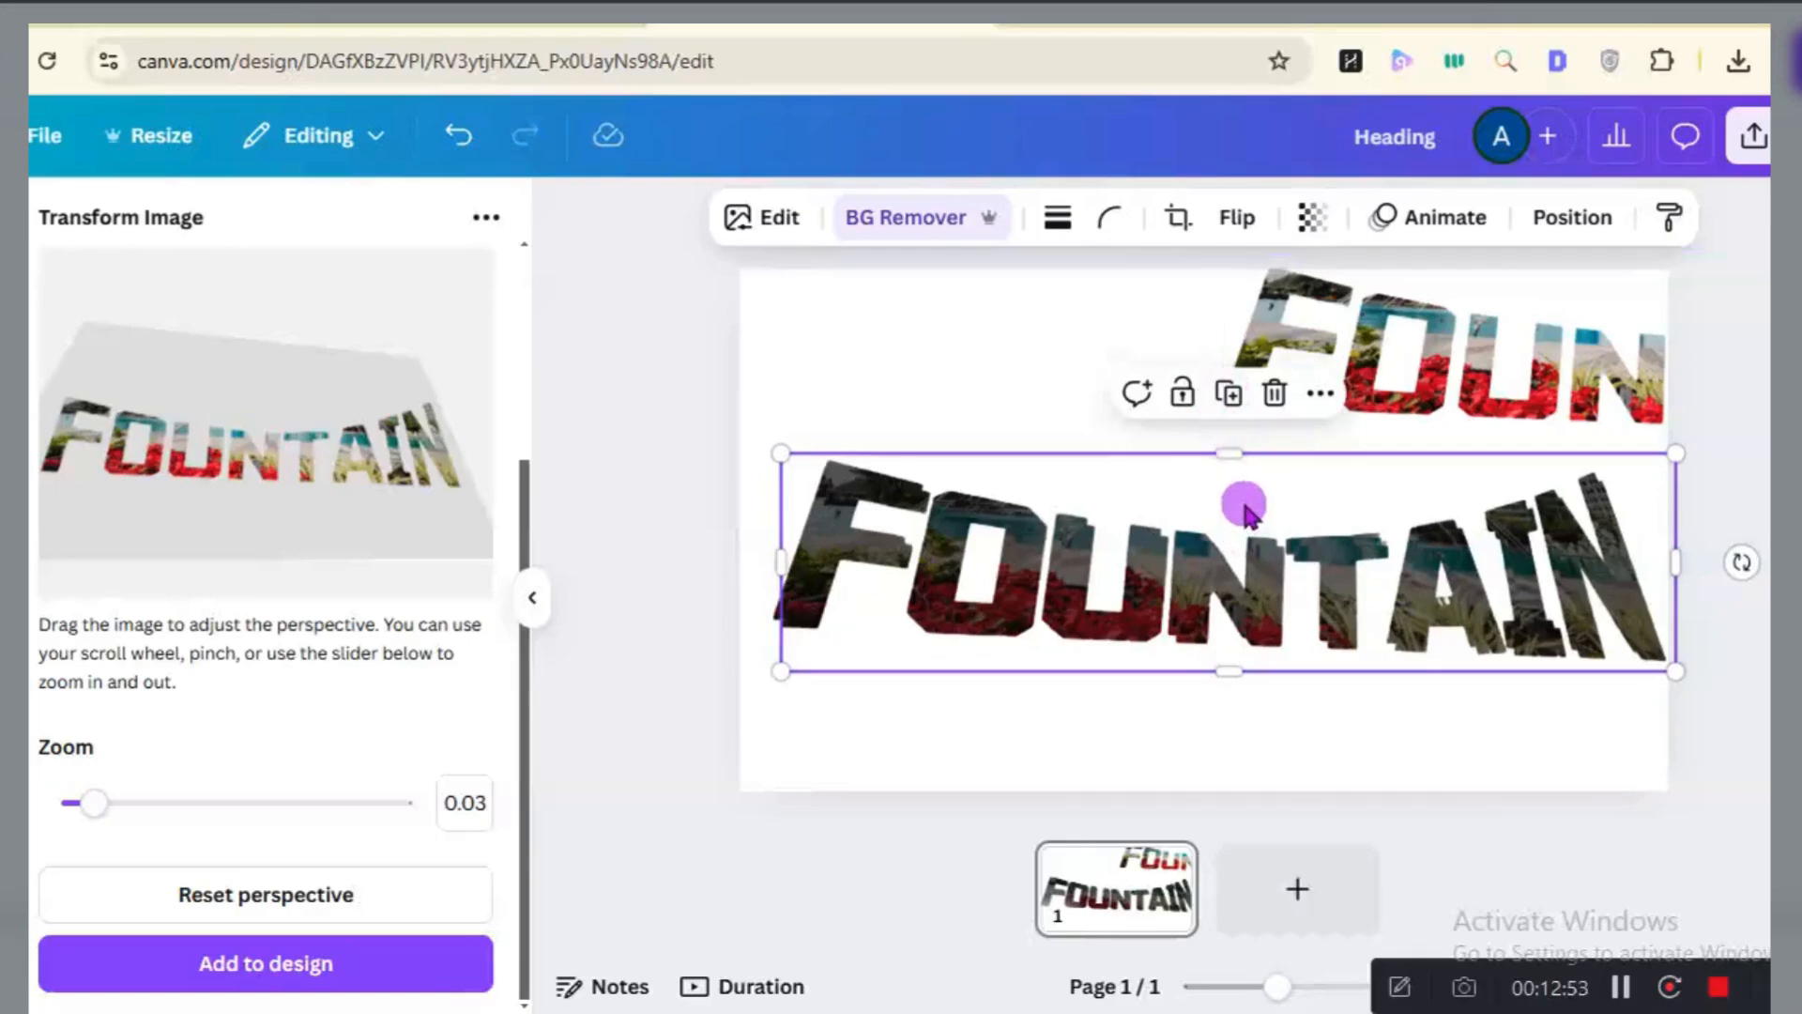
left_click_drag(1247, 509, 1240, 491)
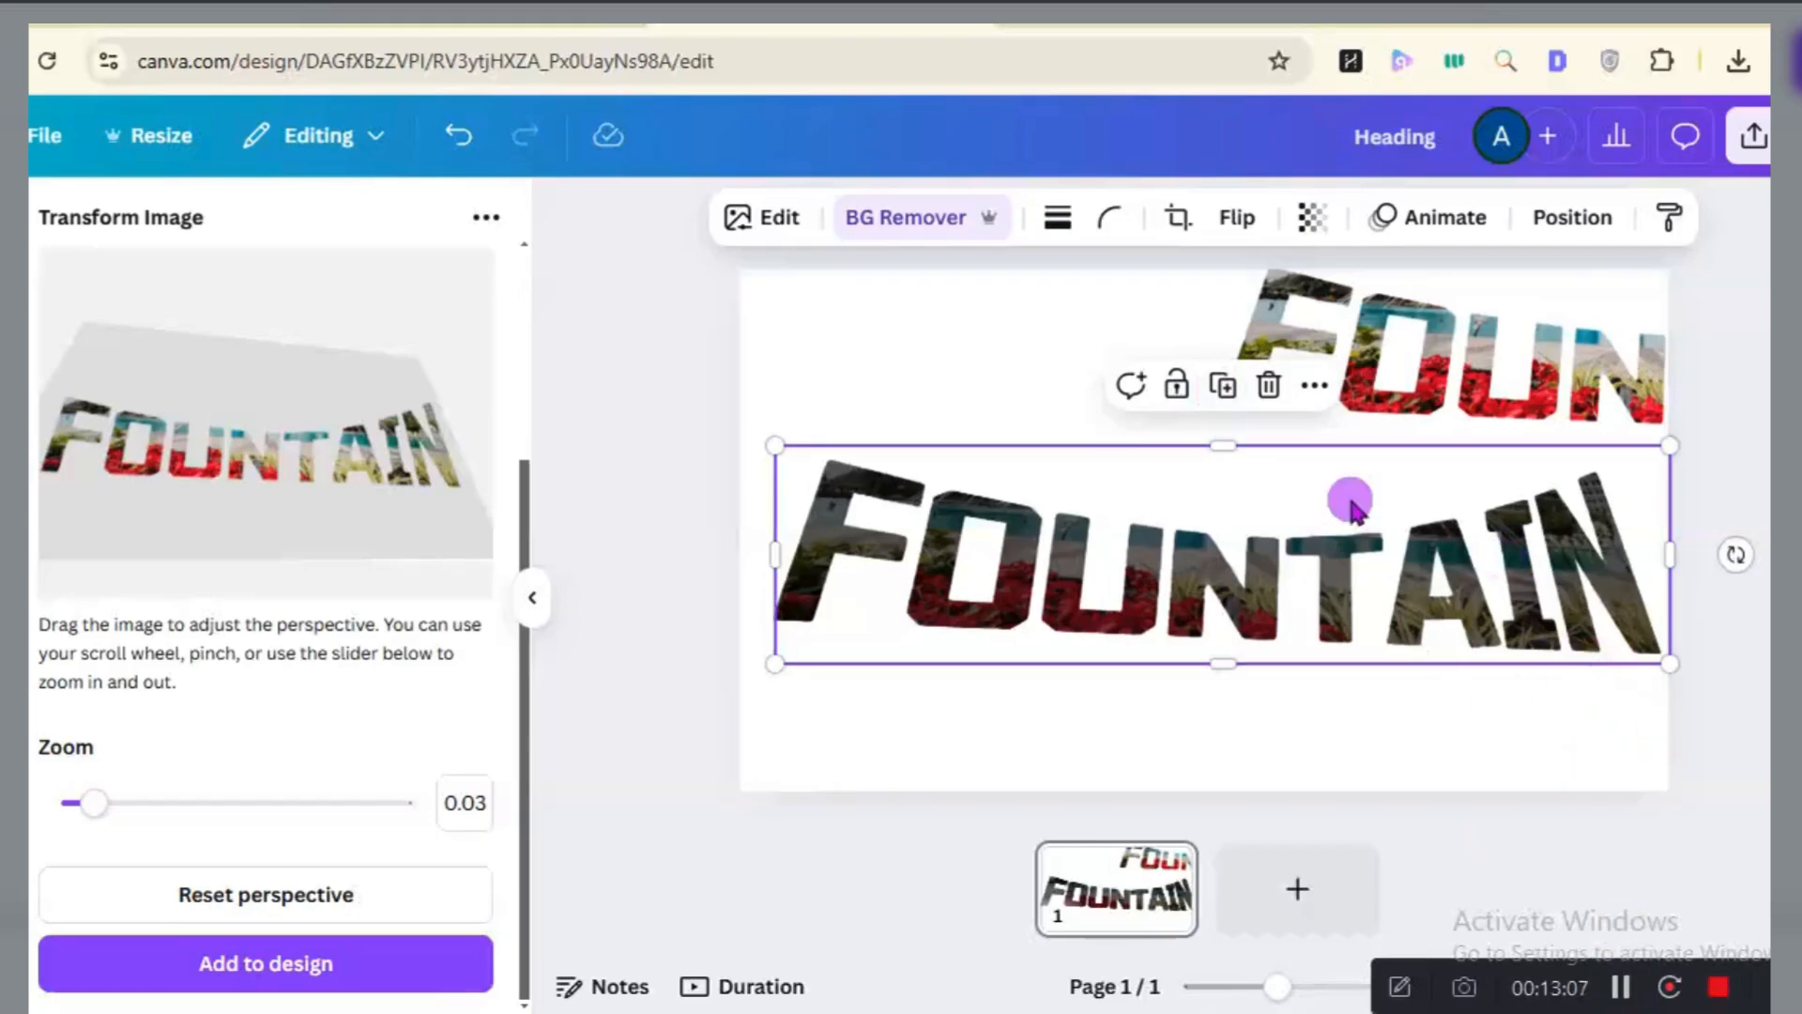
left_click(1223, 388)
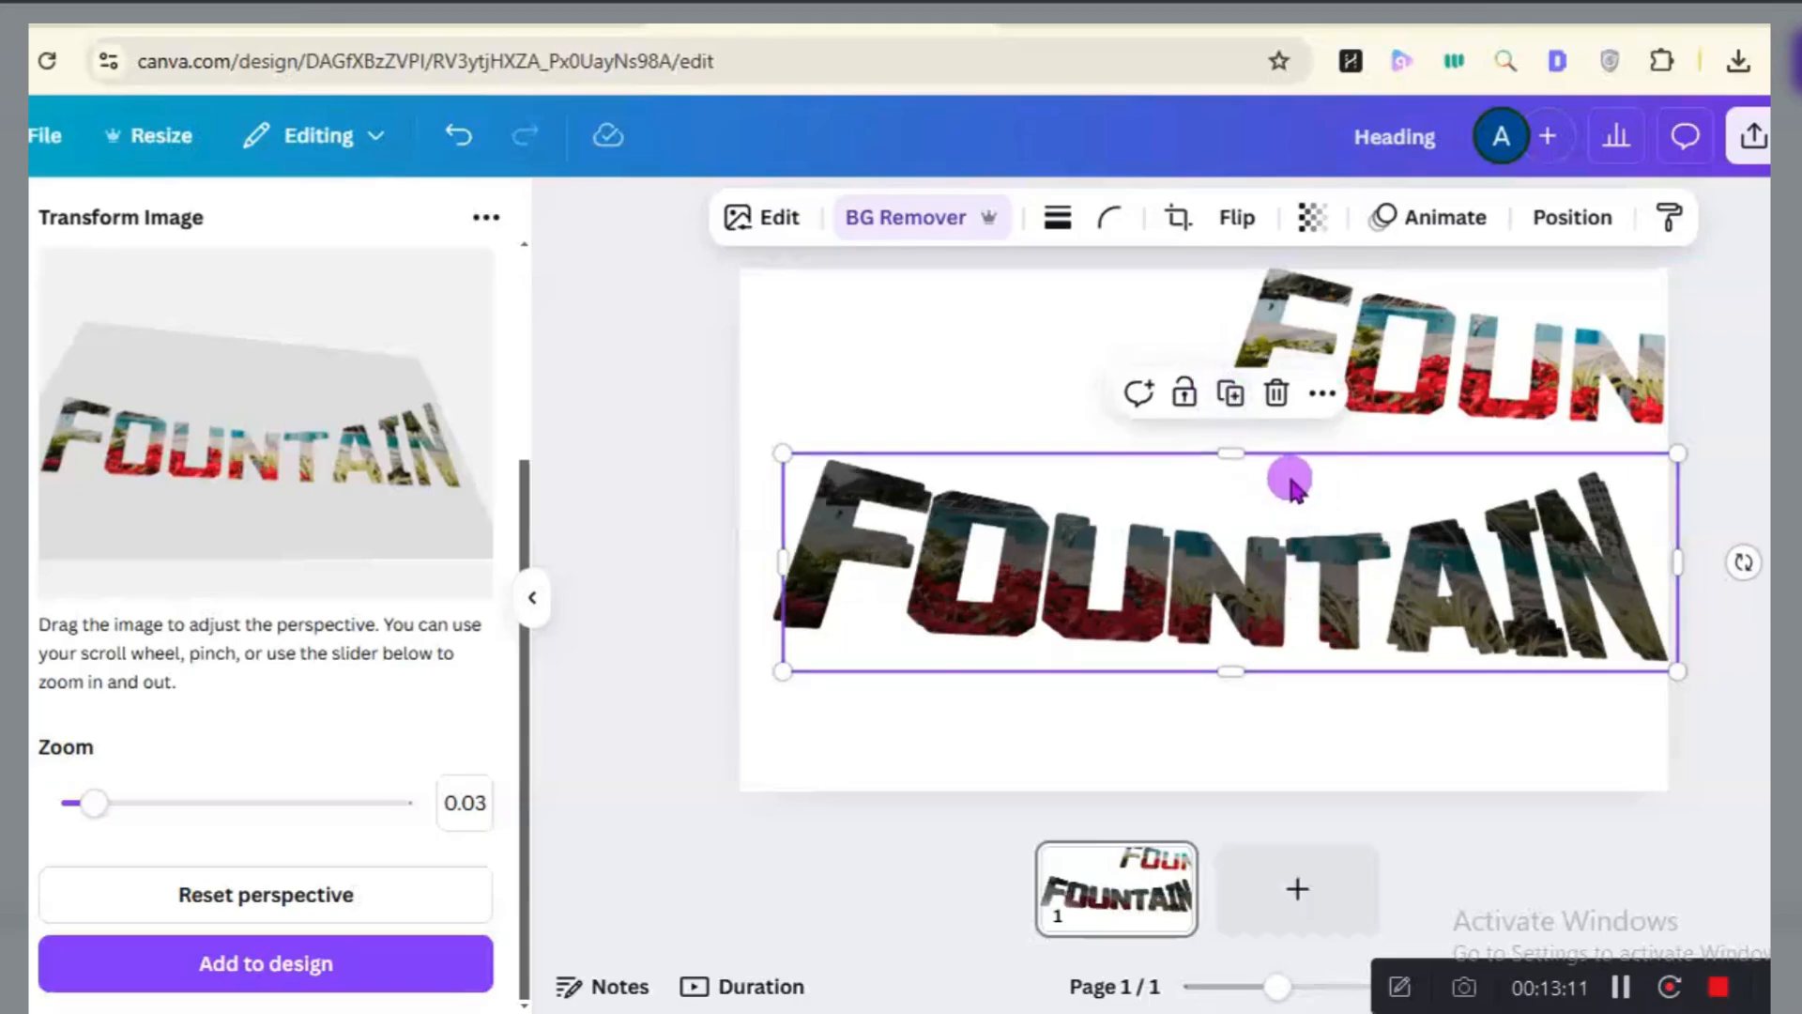
left_click_drag(1292, 481, 1288, 475)
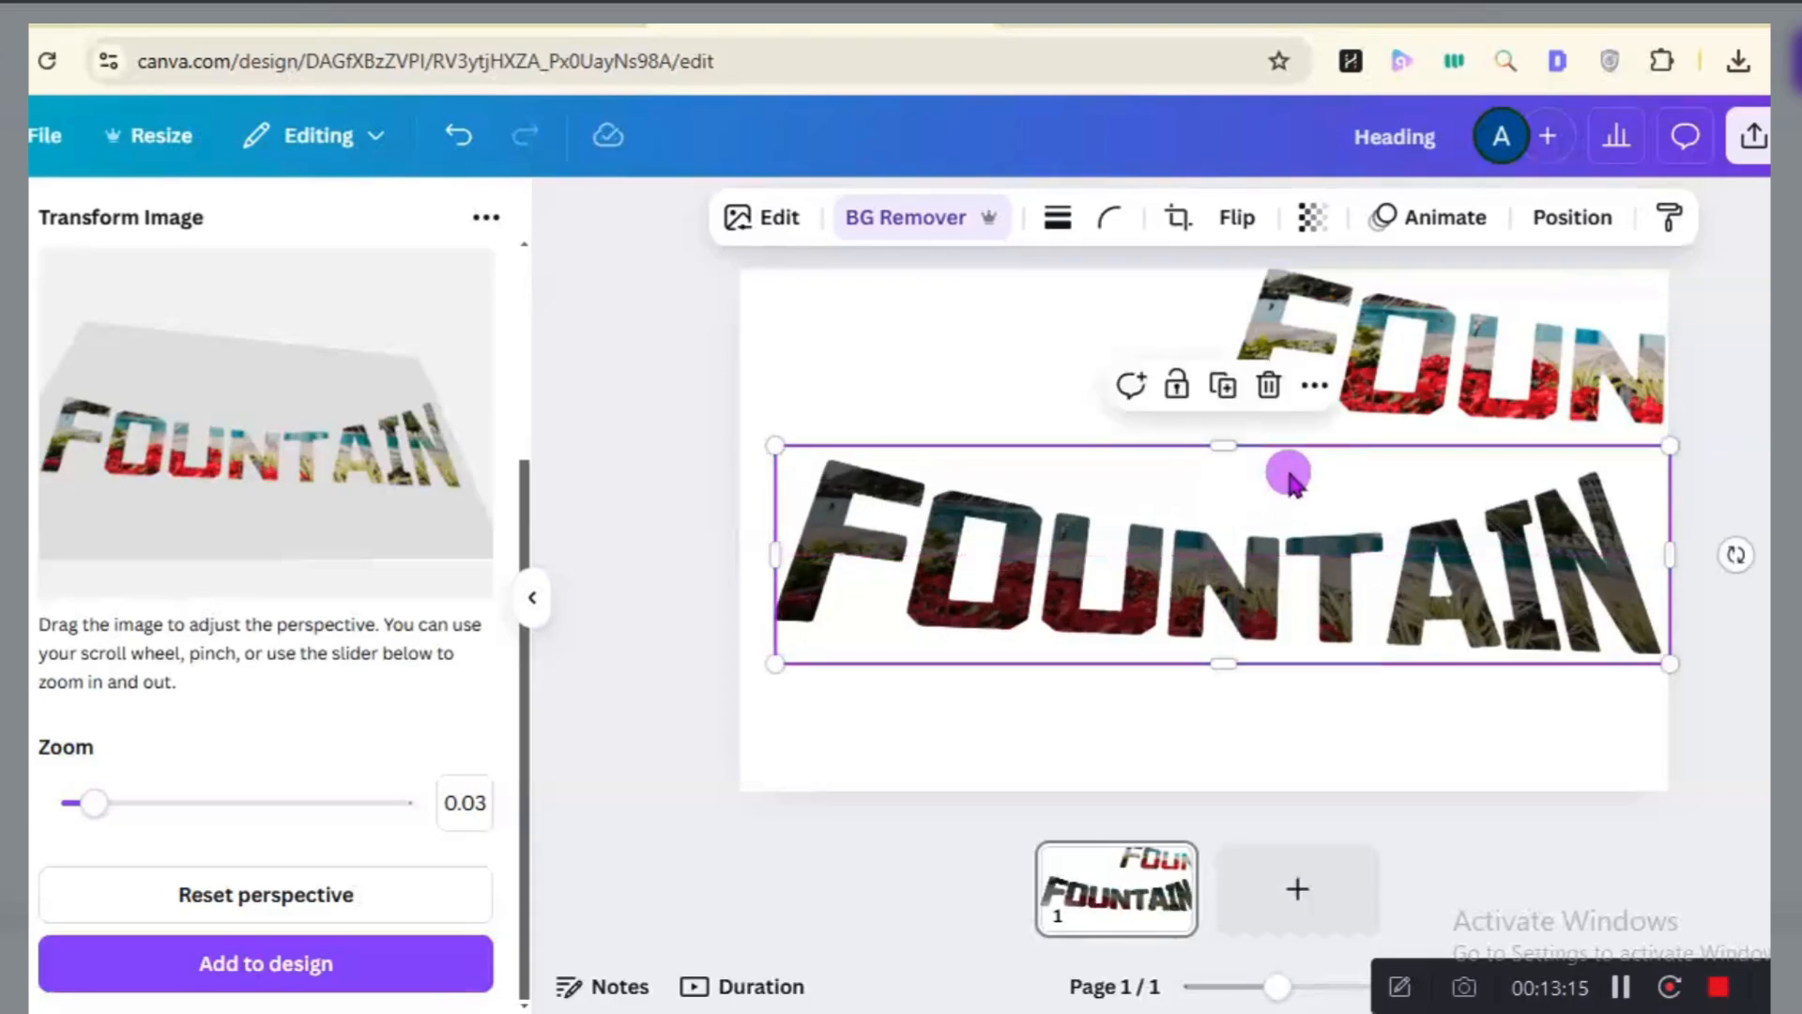
Move the bright FOUNTAIN copy from the upper-right corner onto the dark stack and bring it to the front.
left_click(1465, 371)
left_click_drag(1465, 371, 1033, 516)
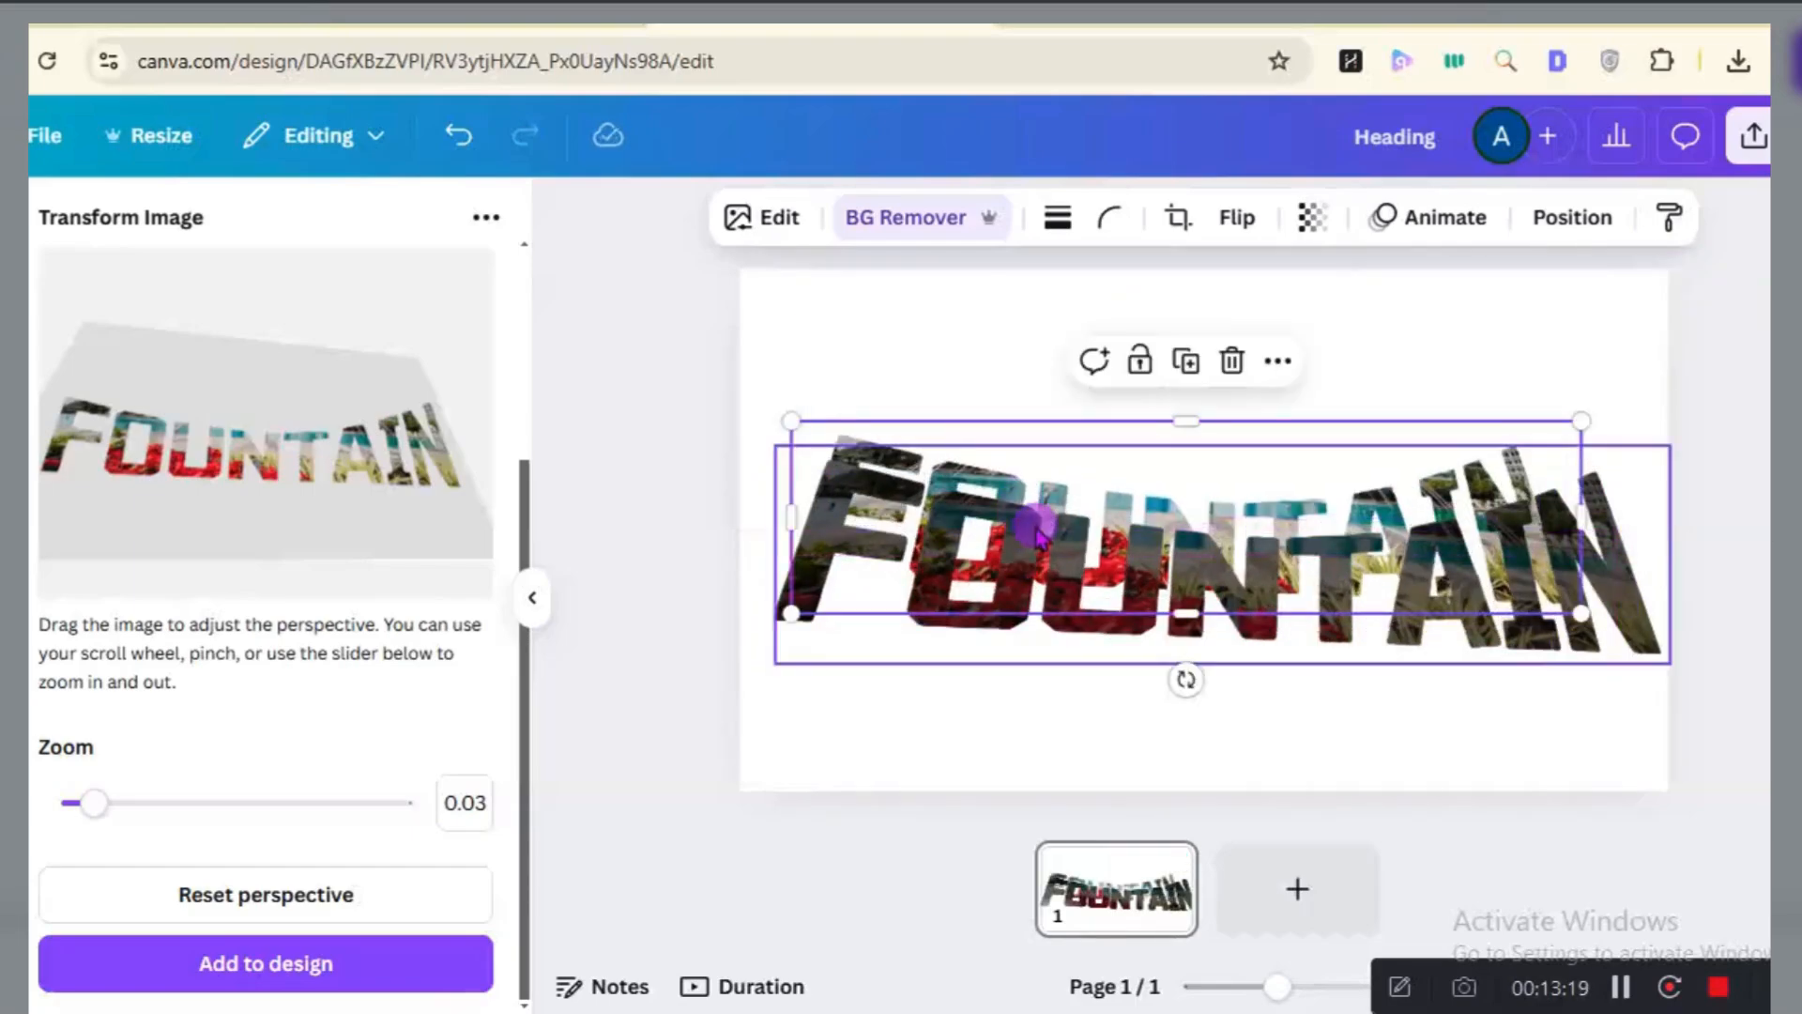
left_click(1574, 219)
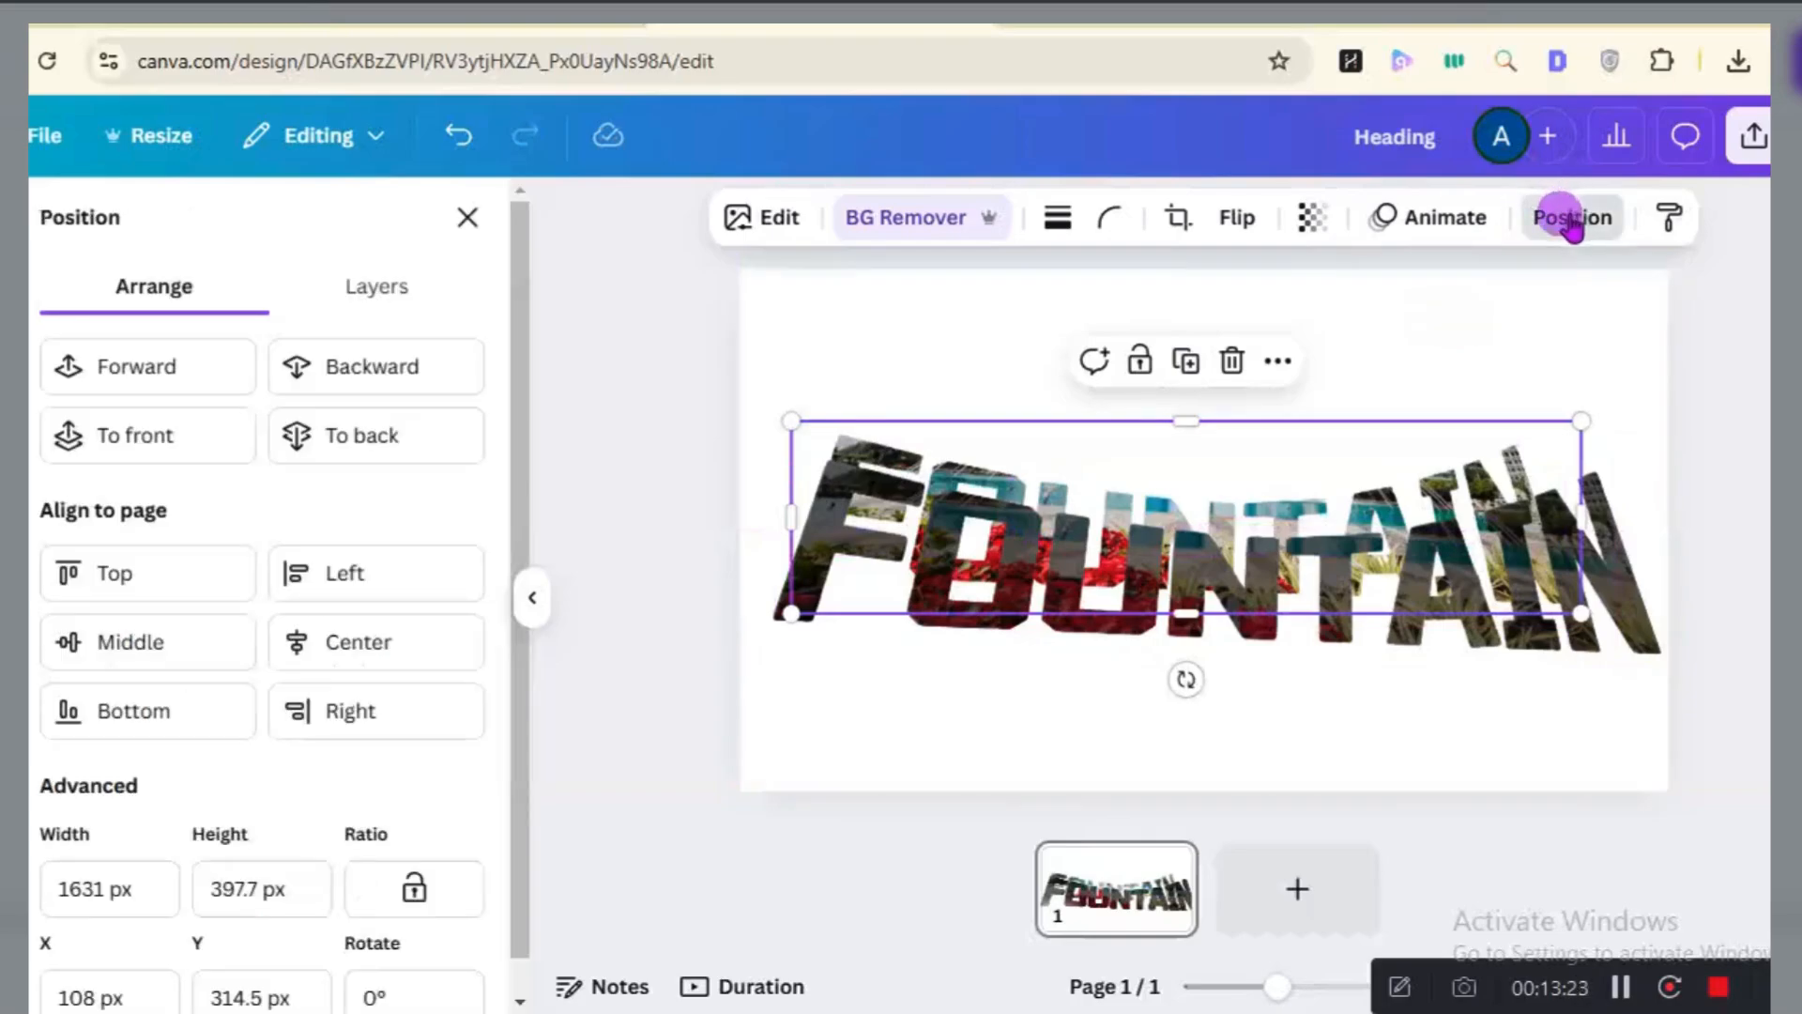
left_click(171, 433)
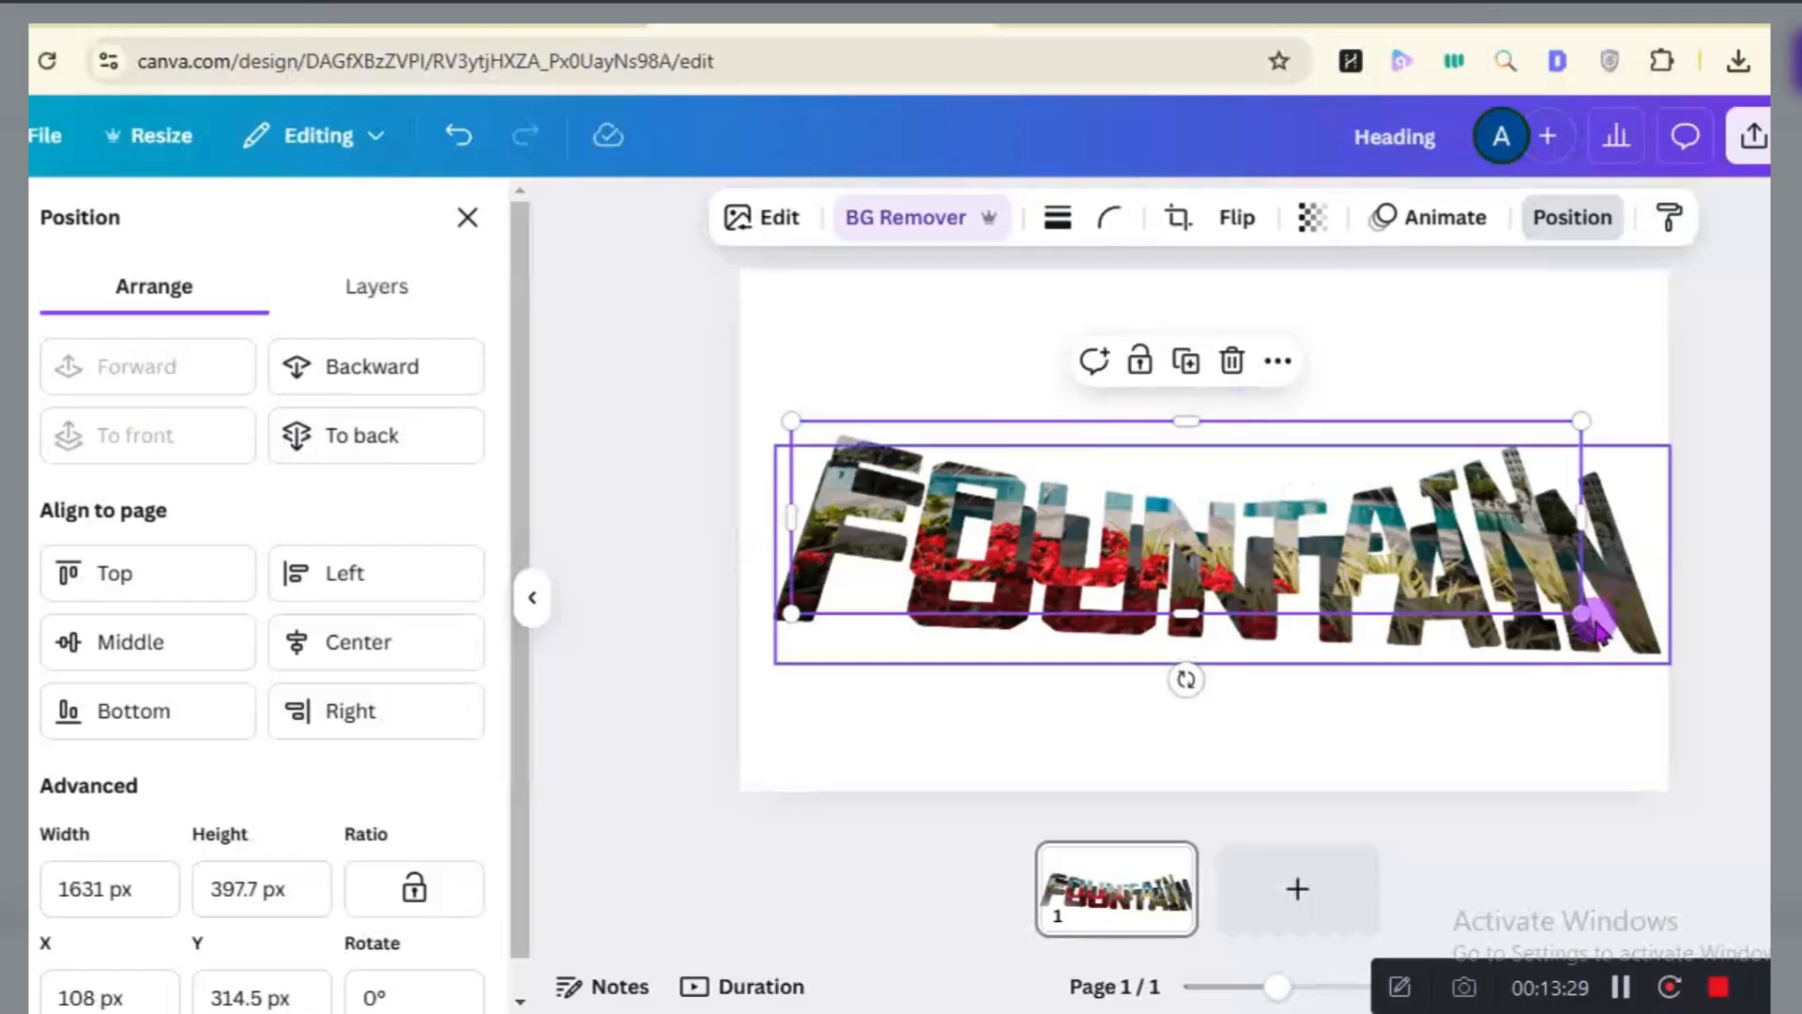
Enlarge the bright FOUNTAIN image to about 1,845 × 450 px and align it over the dark stack as the front face.
left_click_drag(1581, 616, 1668, 637)
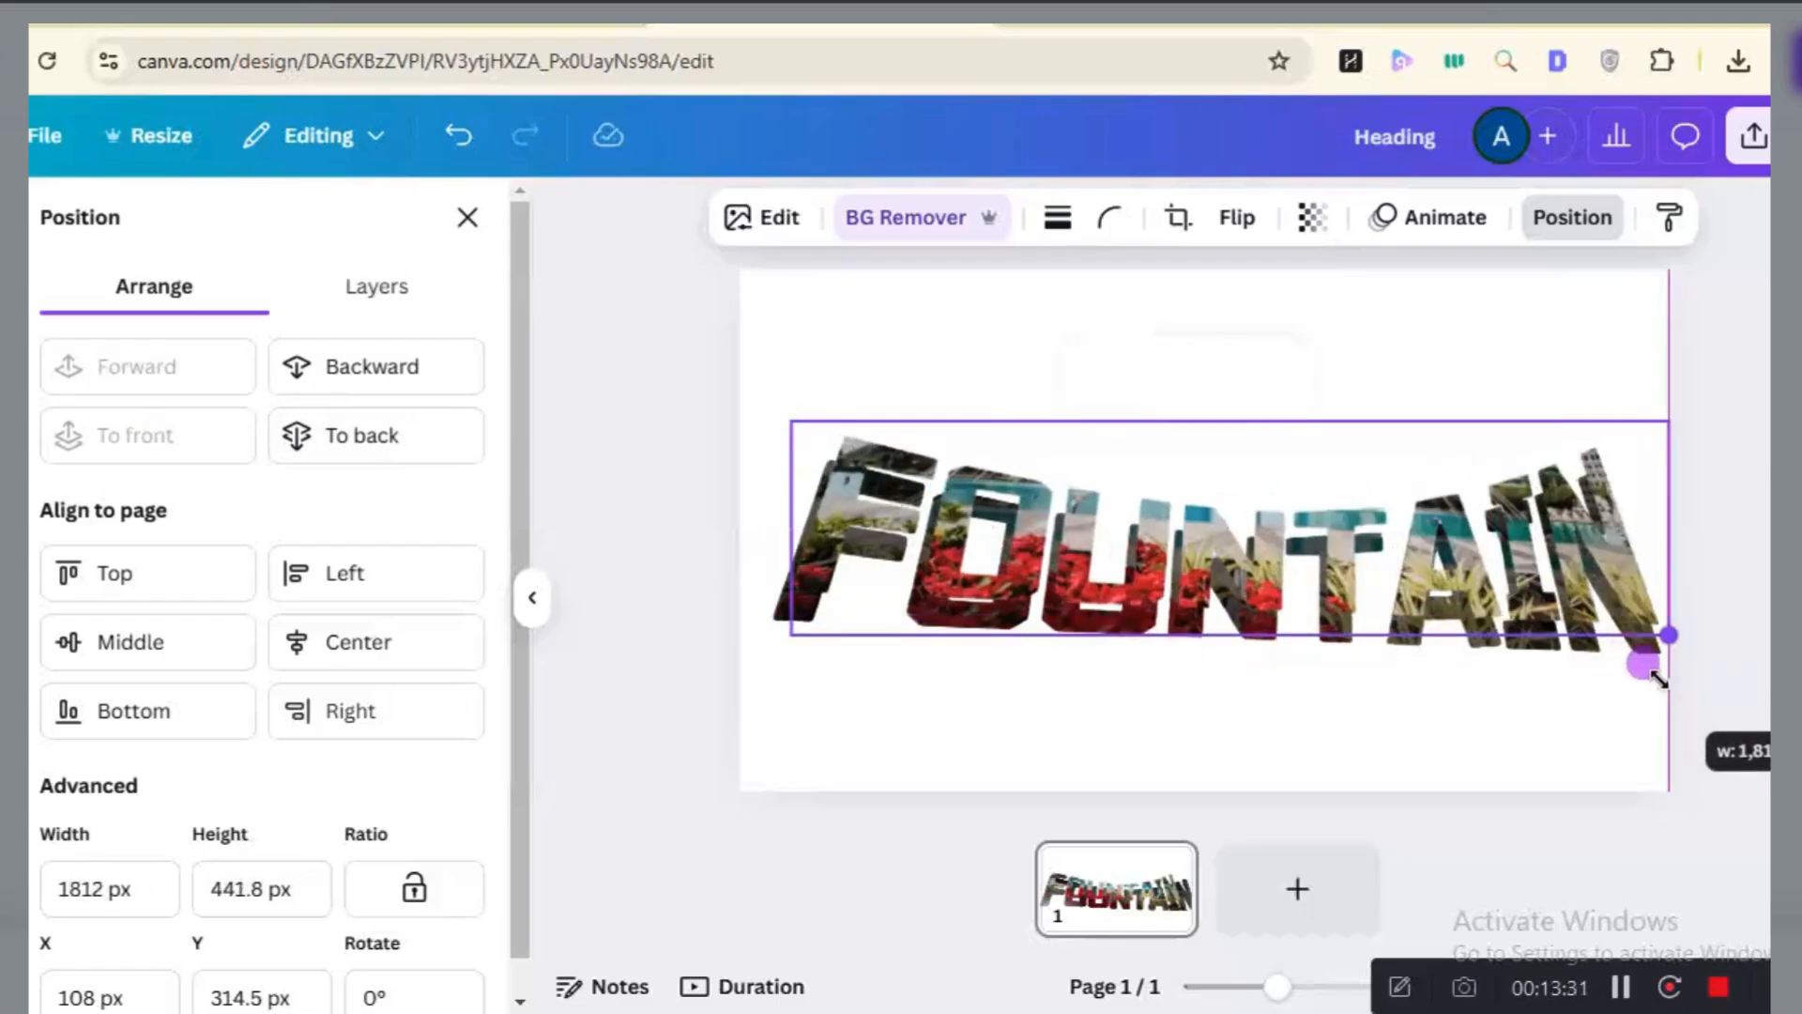
left_click_drag(1308, 455, 1296, 470)
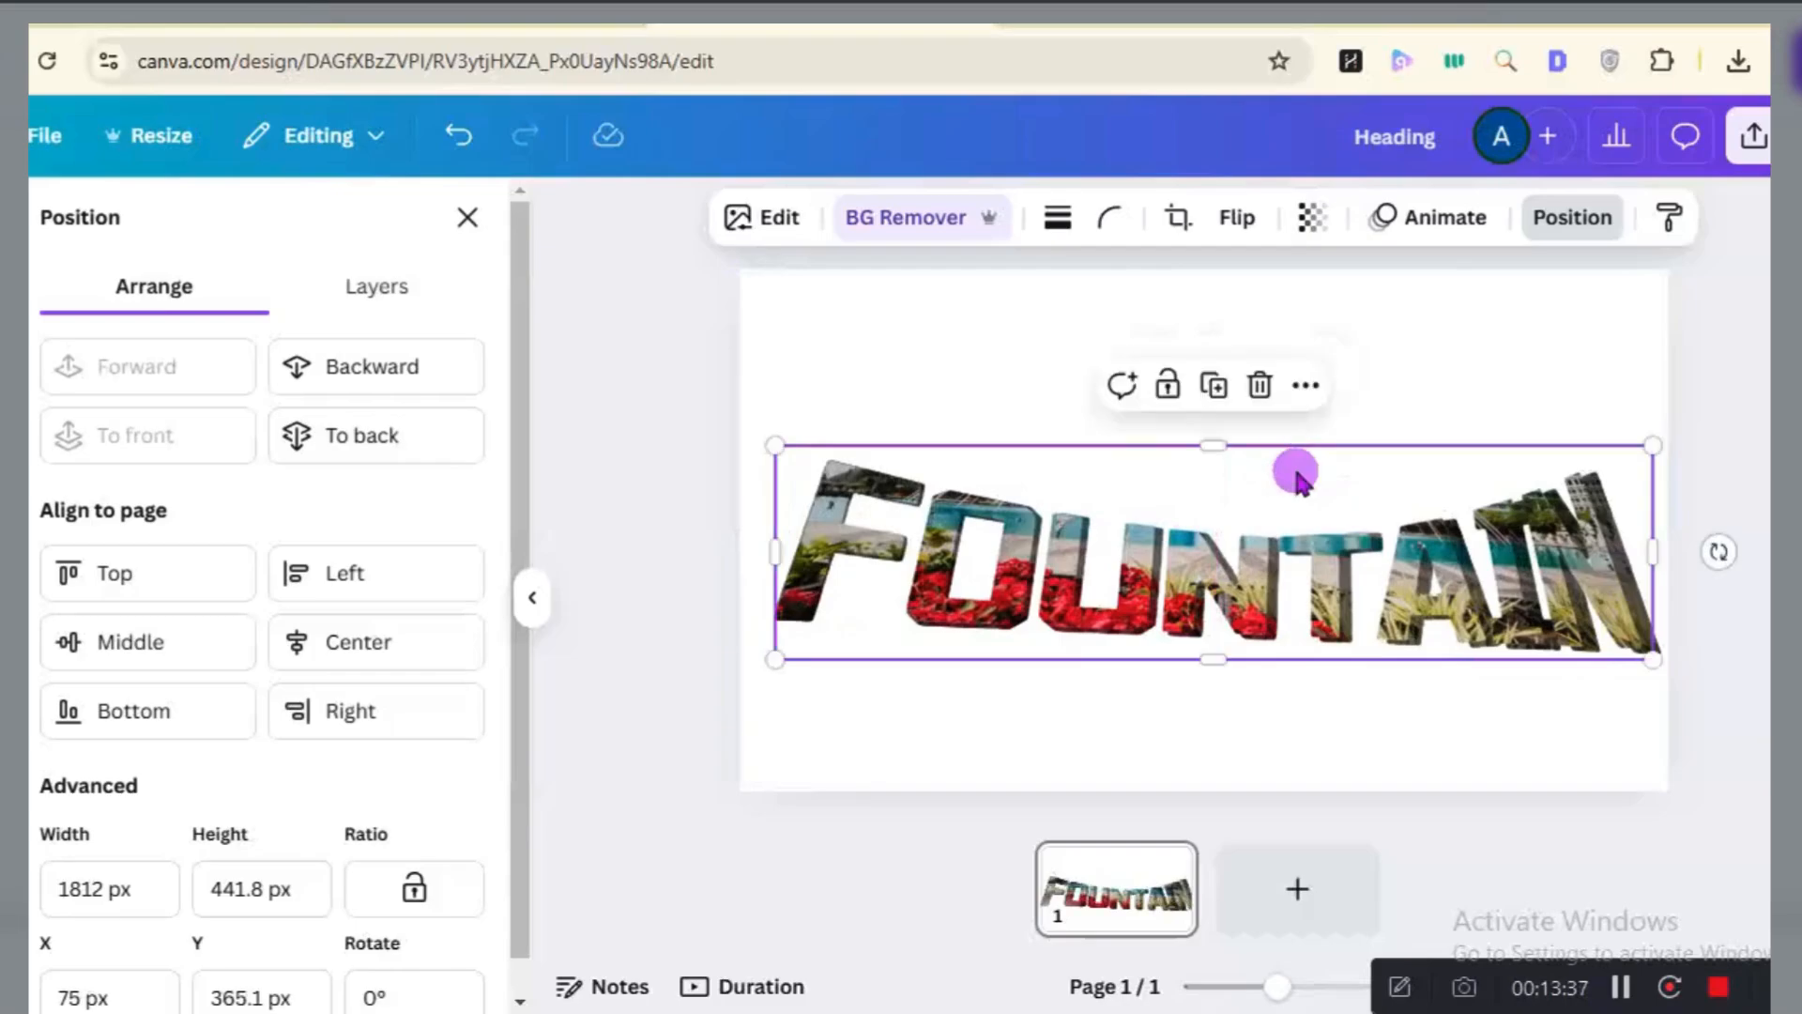
left_click_drag(1654, 450, 1666, 438)
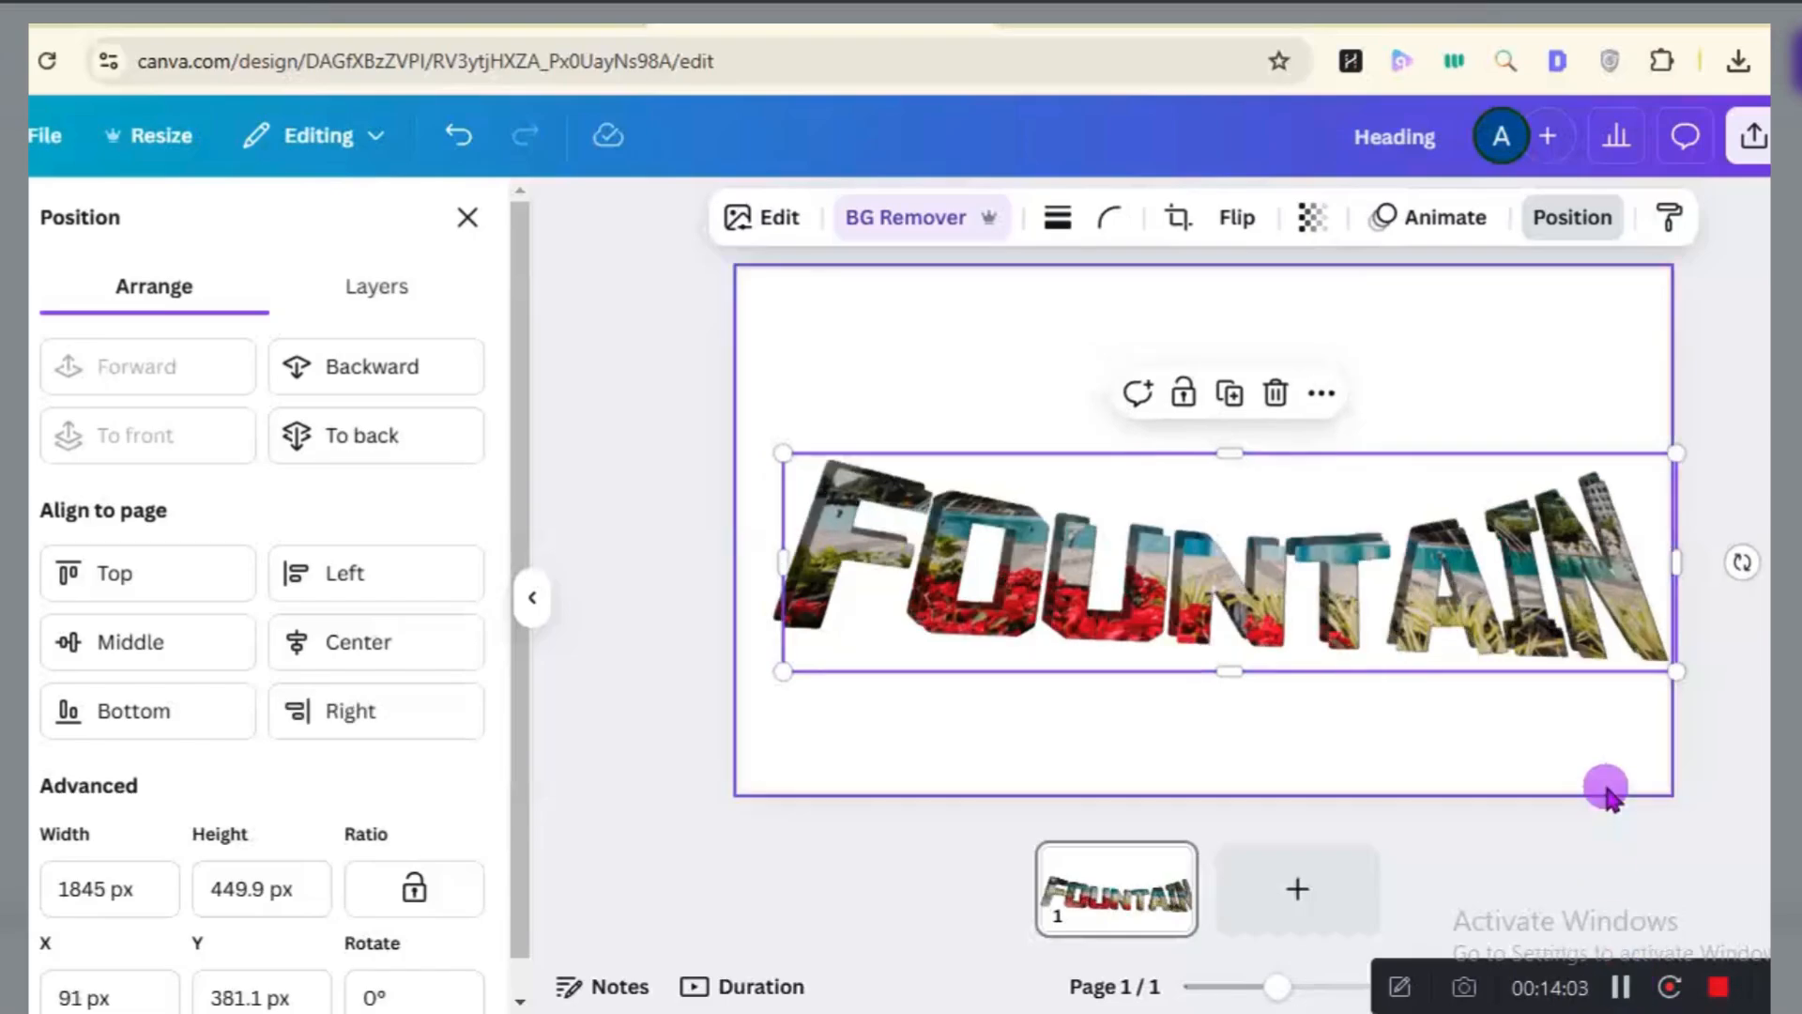
Group all the stacked FOUNTAIN layers and center the group on the page.
left_click(1608, 796)
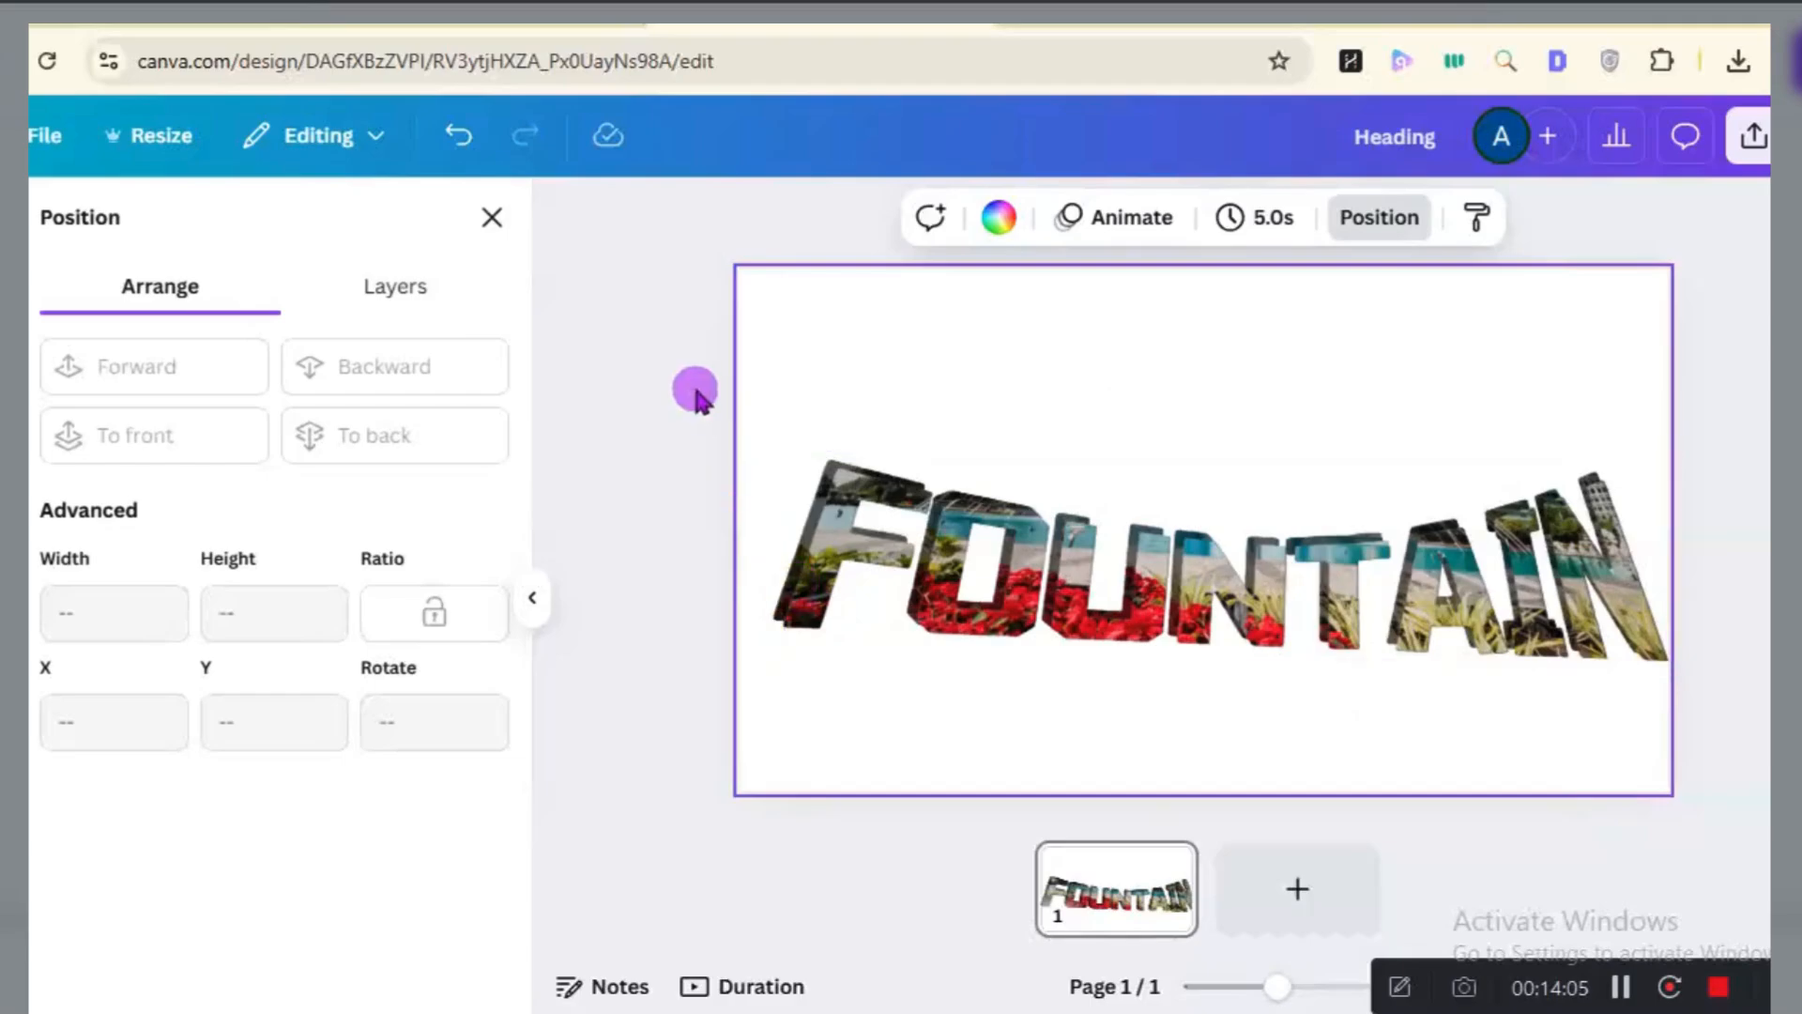
left_click_drag(696, 391, 1310, 736)
left_click(1135, 385)
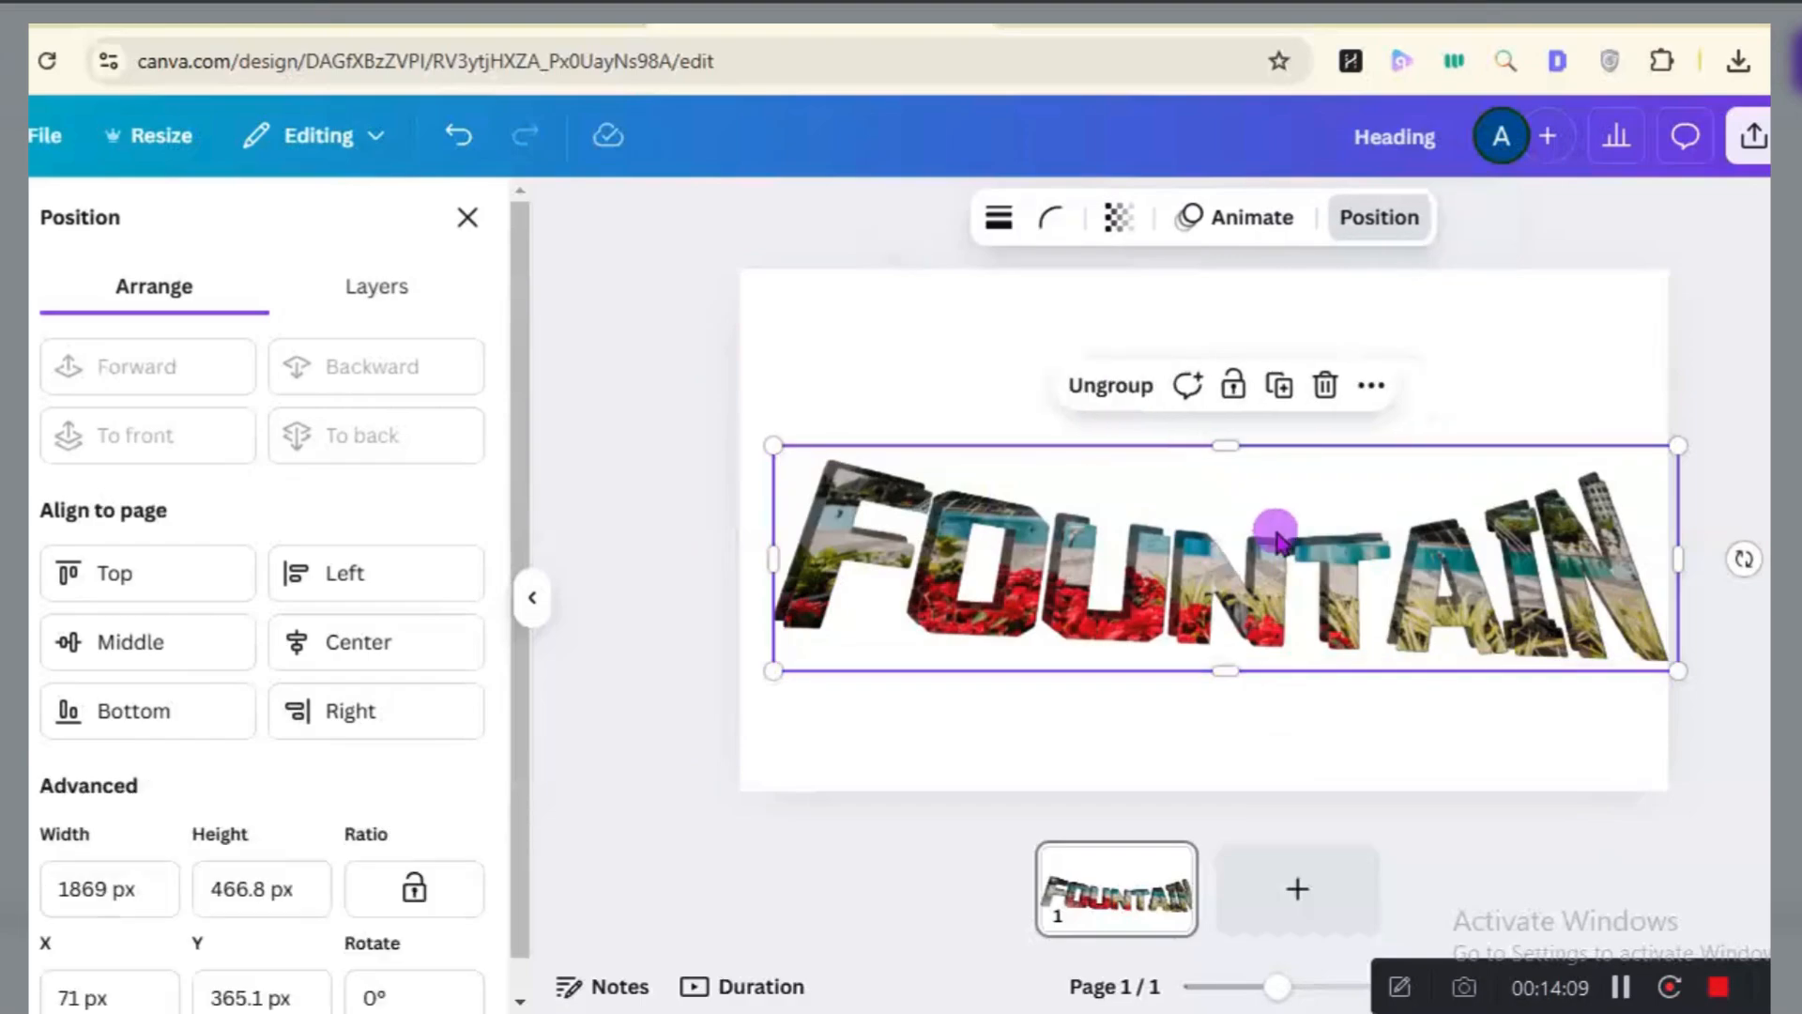
left_click_drag(1227, 515, 1249, 505)
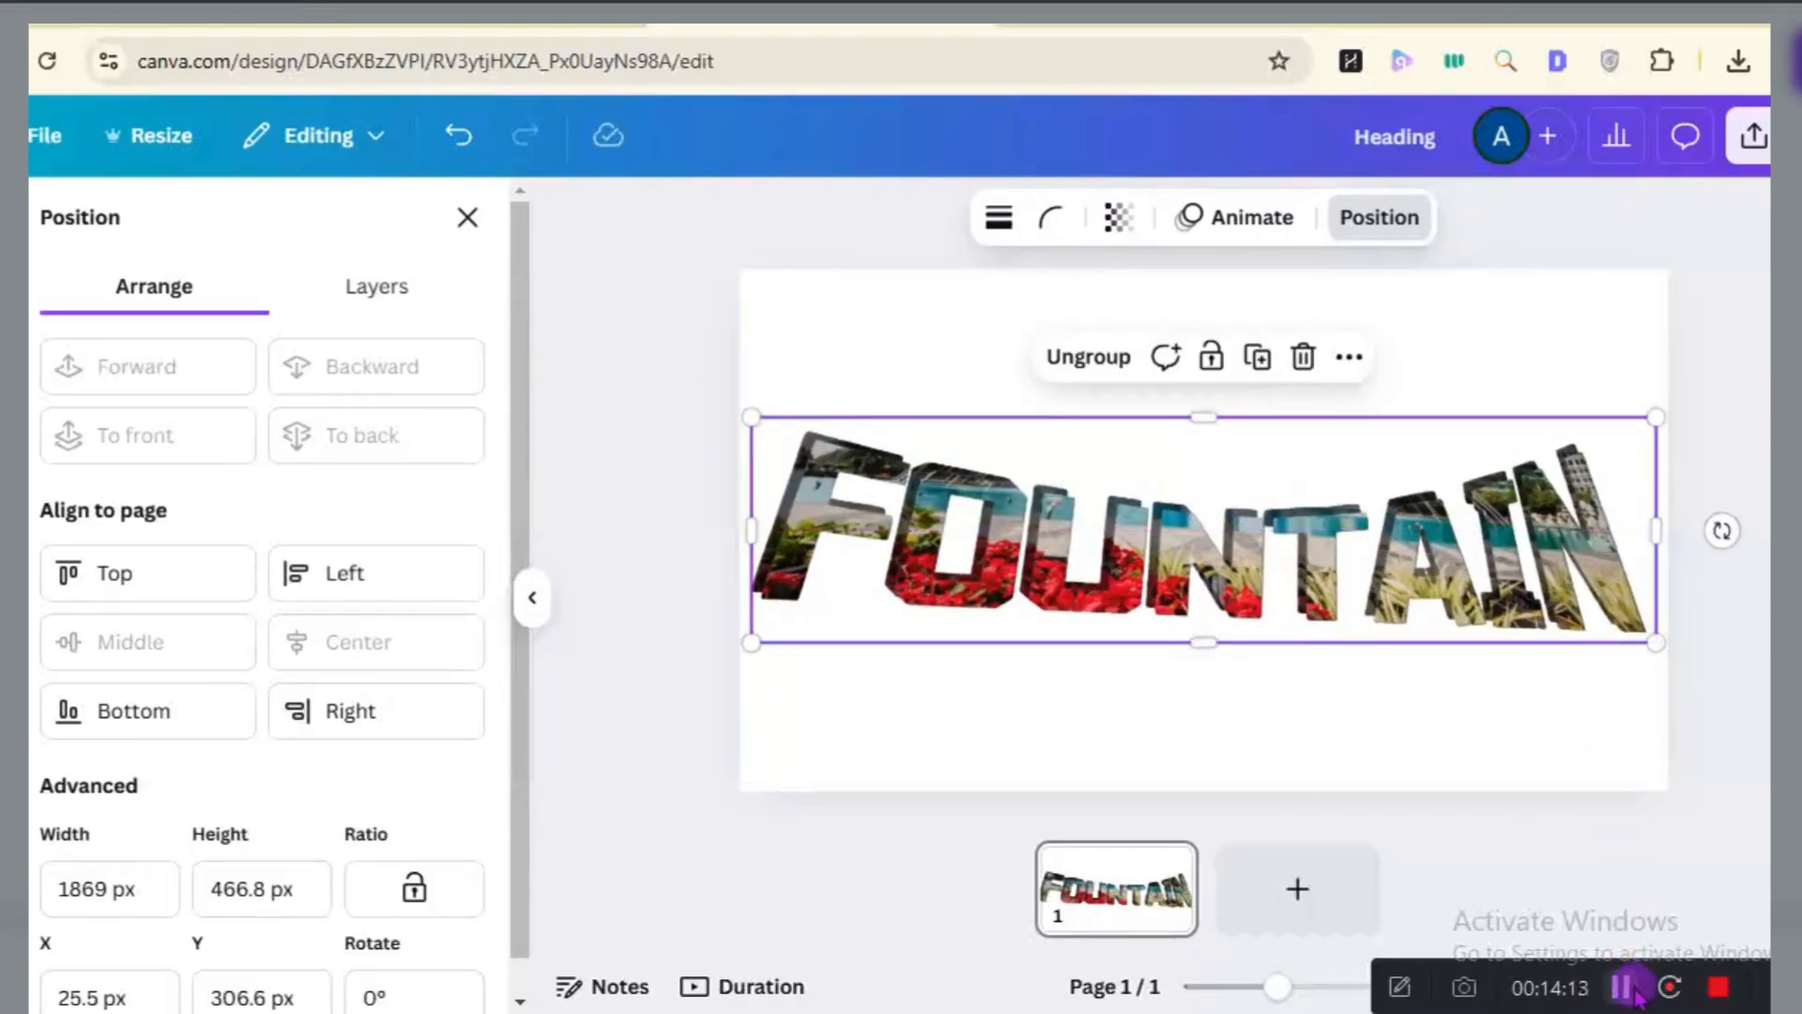